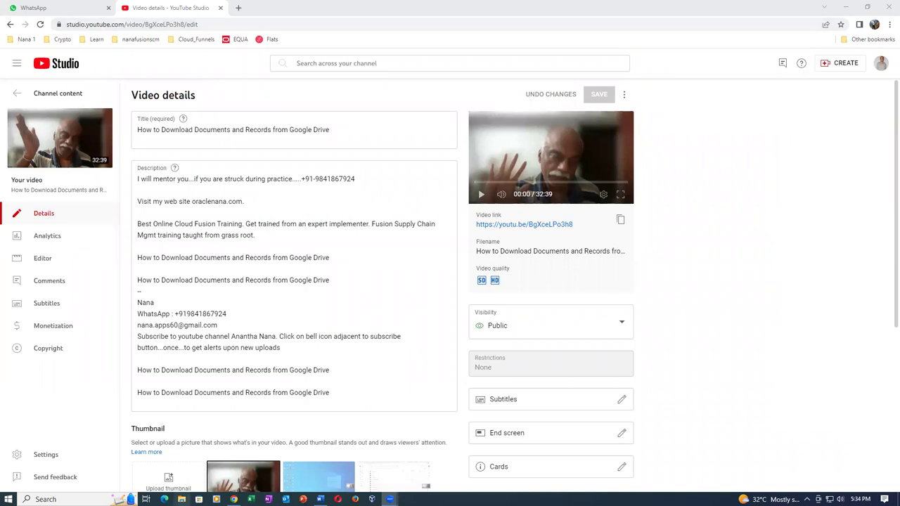
Browse from Main (J:) through Oracle SCM Training and Fusion Order Management into Sales_Order_Import
{"action": "left_click", "coordinate": [181, 499]}
{"action": "scroll", "coordinate": [401, 295], "scroll_direction": "down", "scroll_amount": 2}
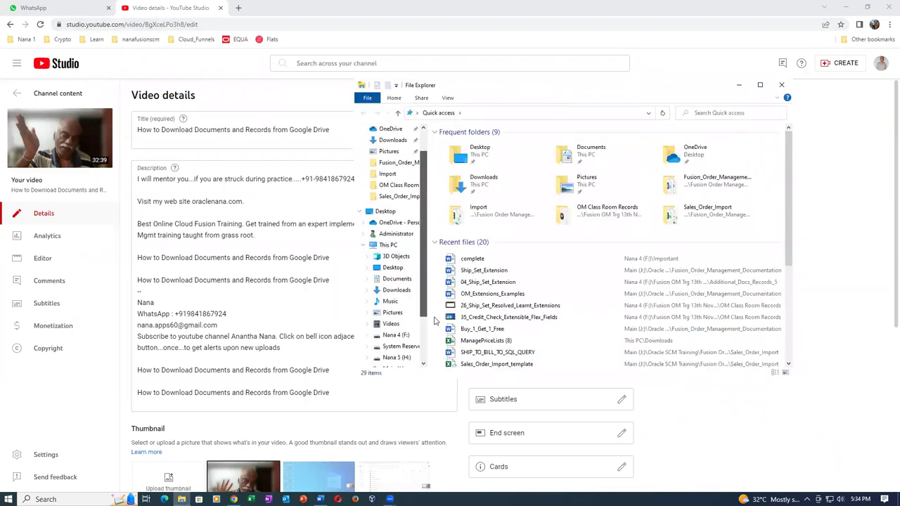
{"action": "scroll", "coordinate": [393, 337], "scroll_direction": "down", "scroll_amount": 1}
{"action": "left_click", "coordinate": [391, 346]}
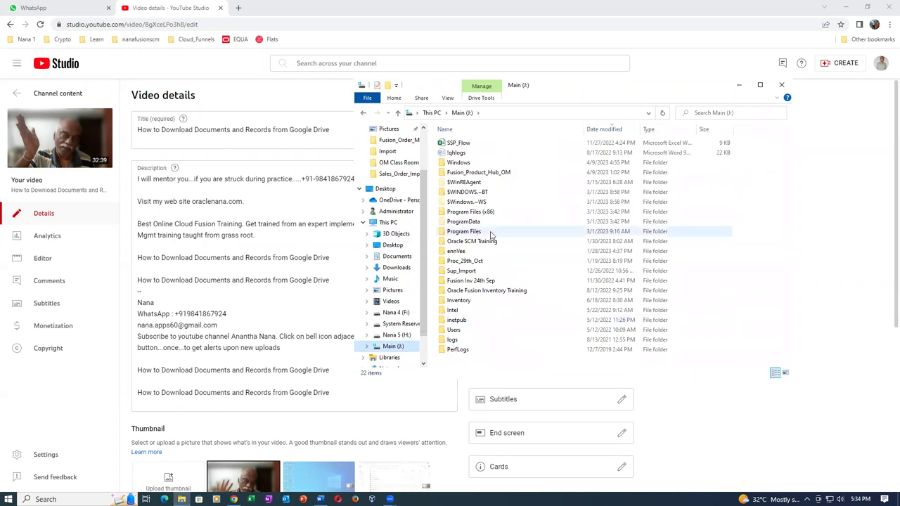
{"action": "double_click", "coordinate": [505, 243]}
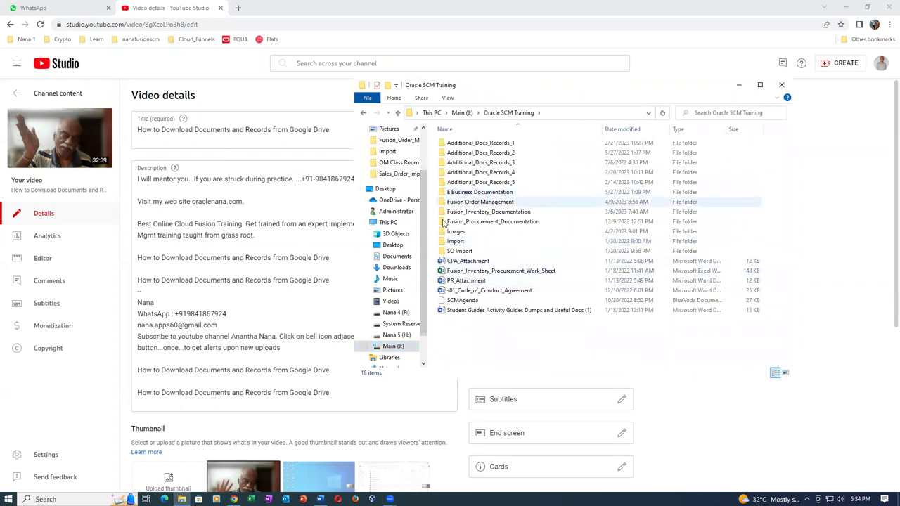
{"action": "double_click", "coordinate": [496, 203]}
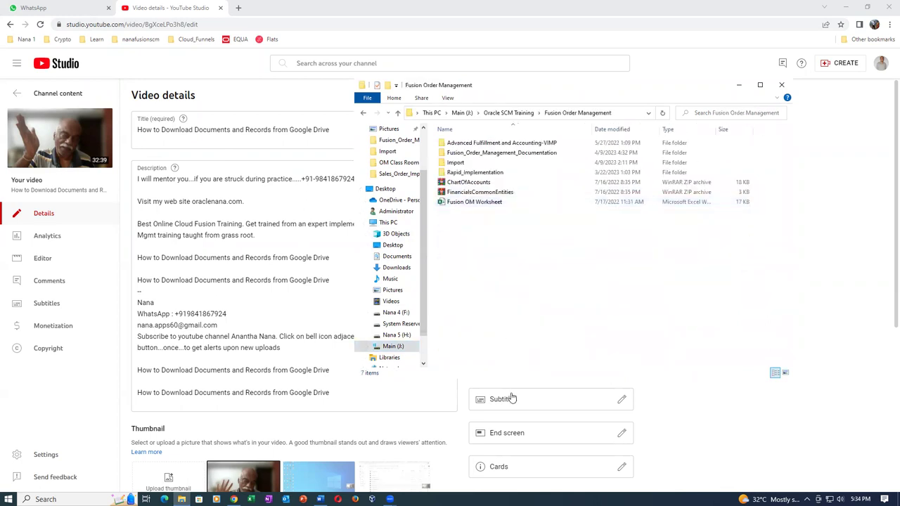
{"action": "left_click", "coordinate": [566, 408]}
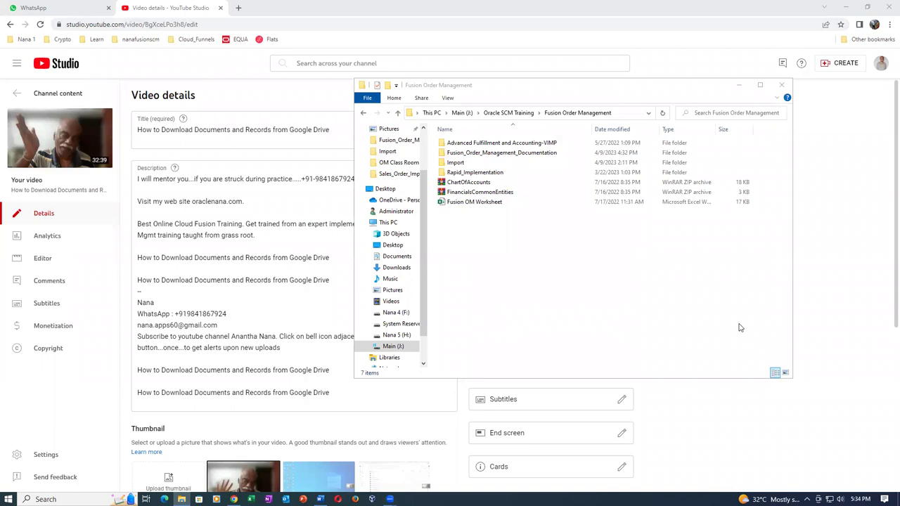
{"action": "double_click", "coordinate": [502, 154]}
{"action": "left_click", "coordinate": [490, 154]}
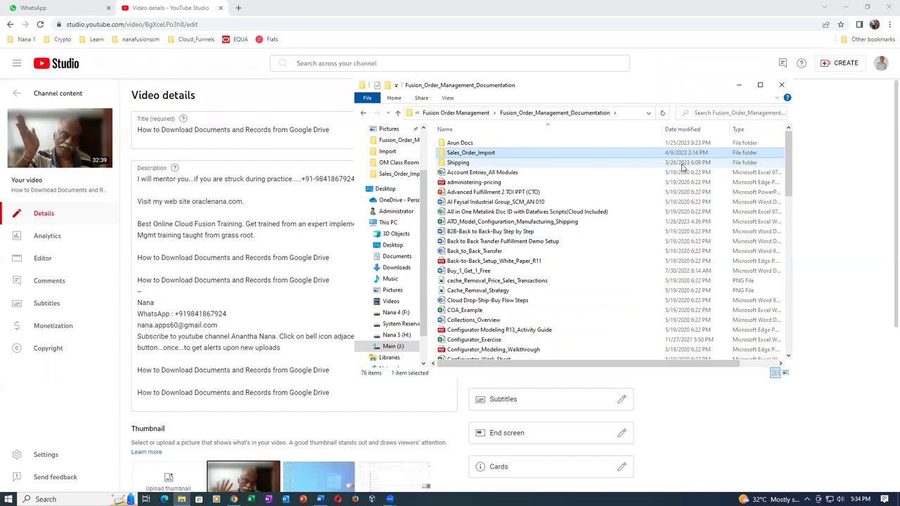
{"action": "double_click", "coordinate": [509, 154]}
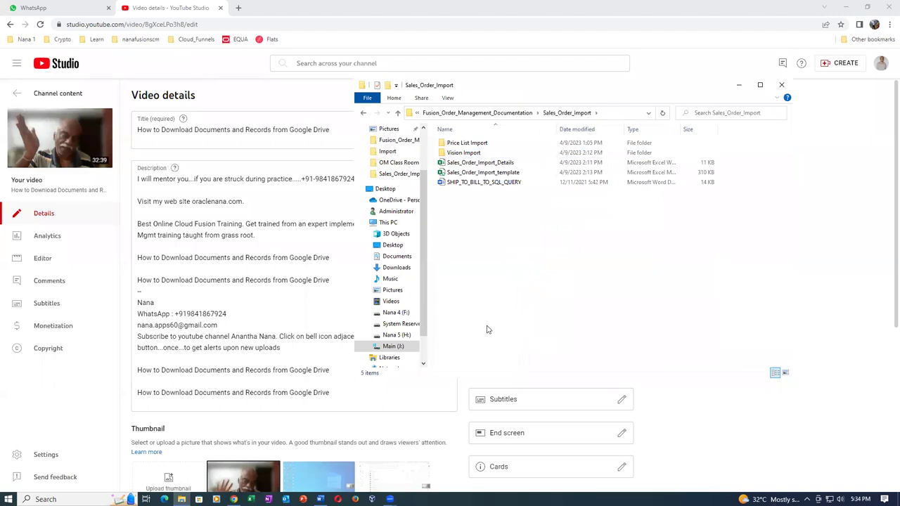
Select the Sales_Order_Import_template workbook, then settle on Sales_Order_Import_Details
{"action": "left_click", "coordinate": [490, 164]}
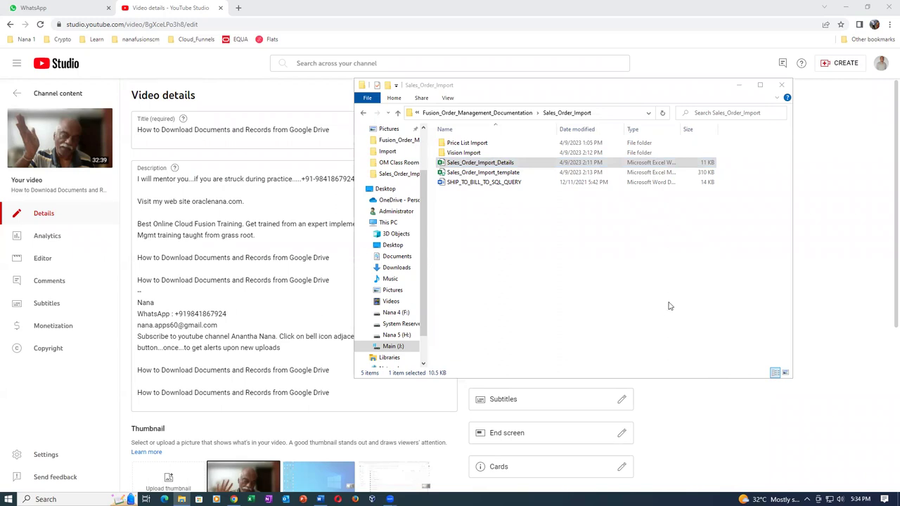
{"action": "left_click", "coordinate": [495, 164]}
{"action": "left_click", "coordinate": [496, 172]}
{"action": "left_click", "coordinate": [495, 166]}
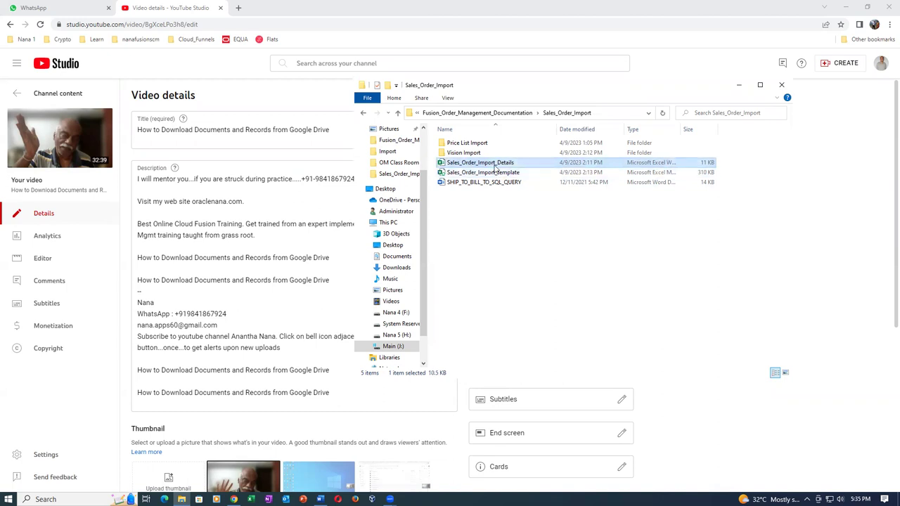
Open Sales_Order_Import_Details in Excel, check the Buying Party Name entry, then open a new Chrome tab
{"action": "double_click", "coordinate": [496, 167]}
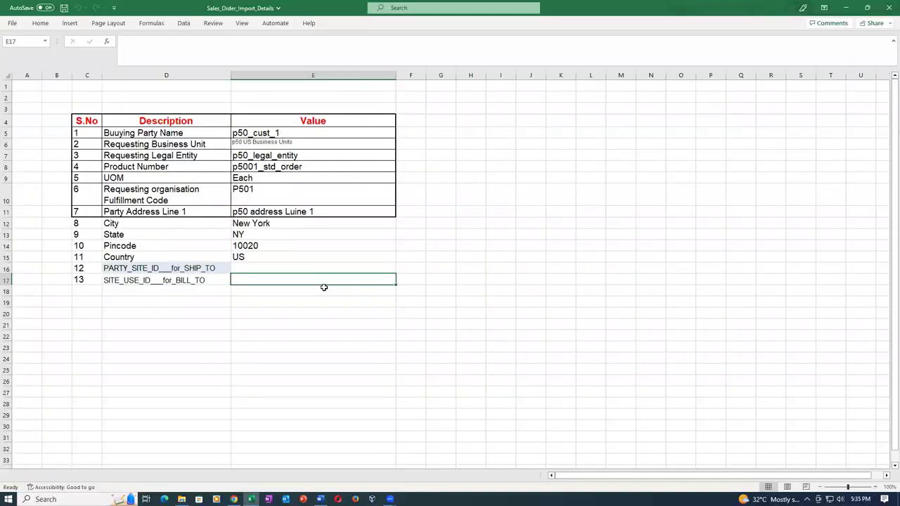
{"action": "left_click", "coordinate": [285, 367]}
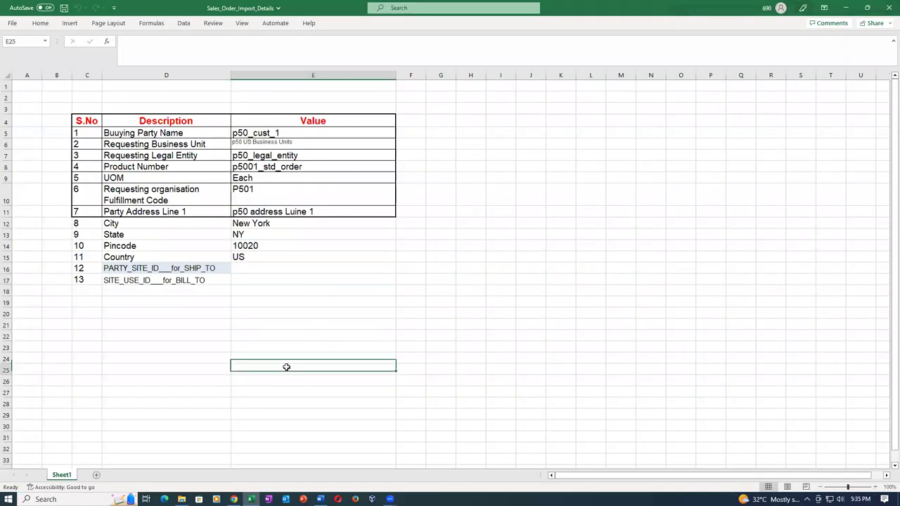
{"action": "left_click", "coordinate": [145, 134]}
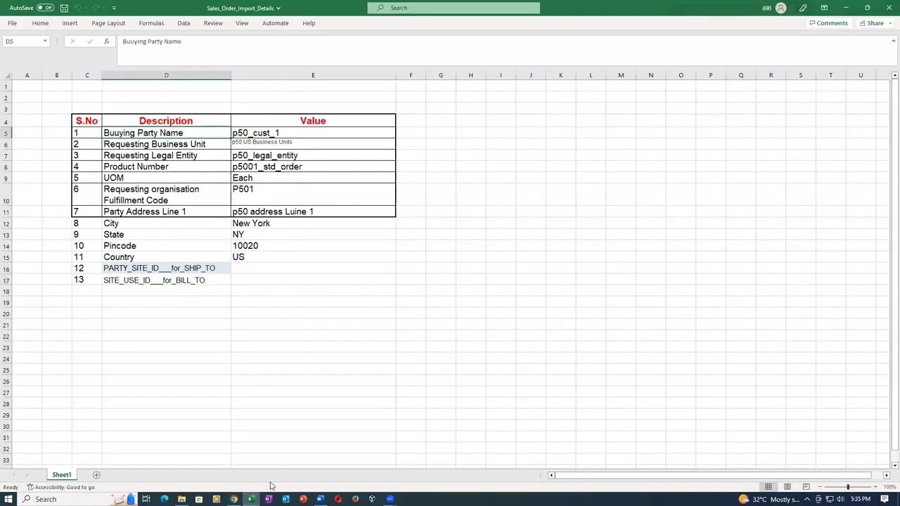
{"action": "left_click", "coordinate": [234, 500]}
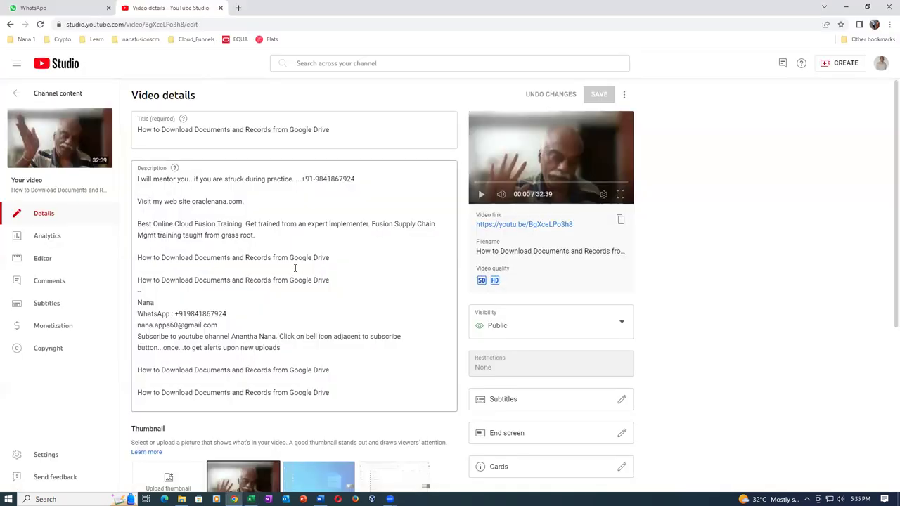
{"action": "left_click", "coordinate": [237, 9]}
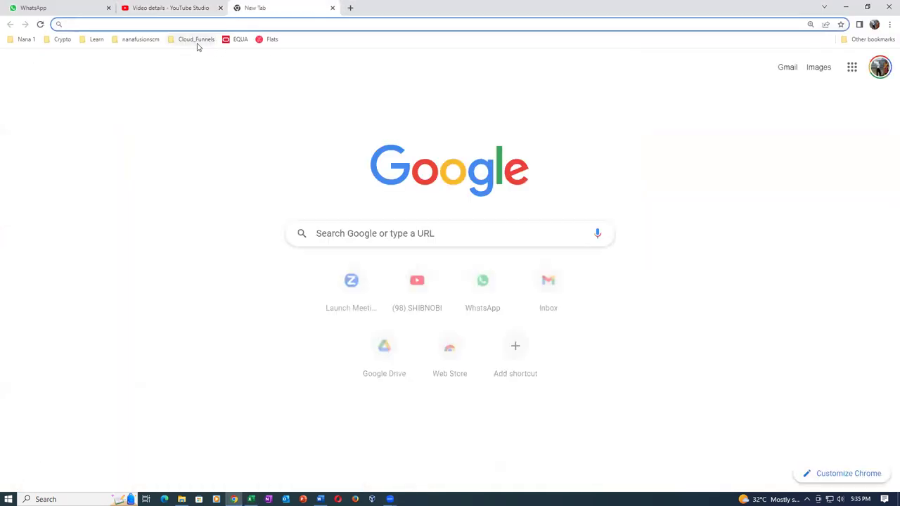
Sign in to Oracle Fusion via the EQUA bookmark and open Manage Orders from Favorites
{"action": "left_click", "coordinate": [238, 40]}
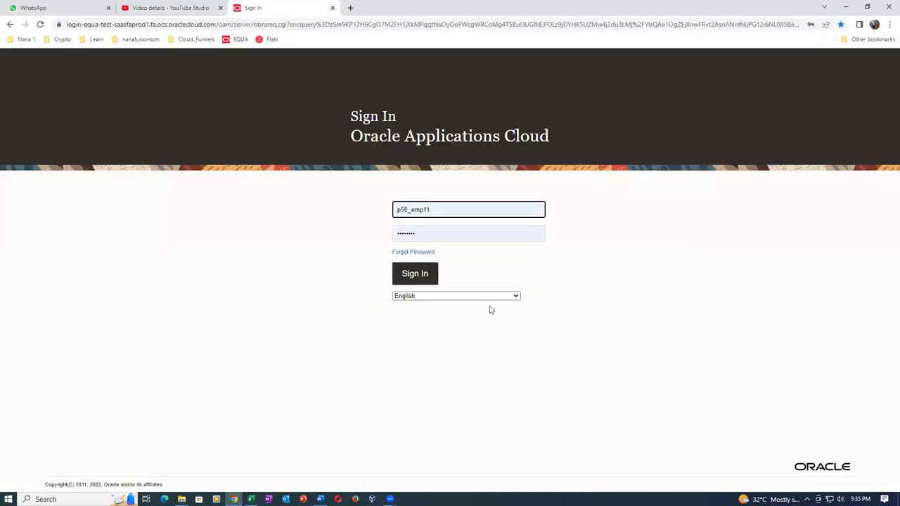
{"action": "left_click", "coordinate": [412, 278]}
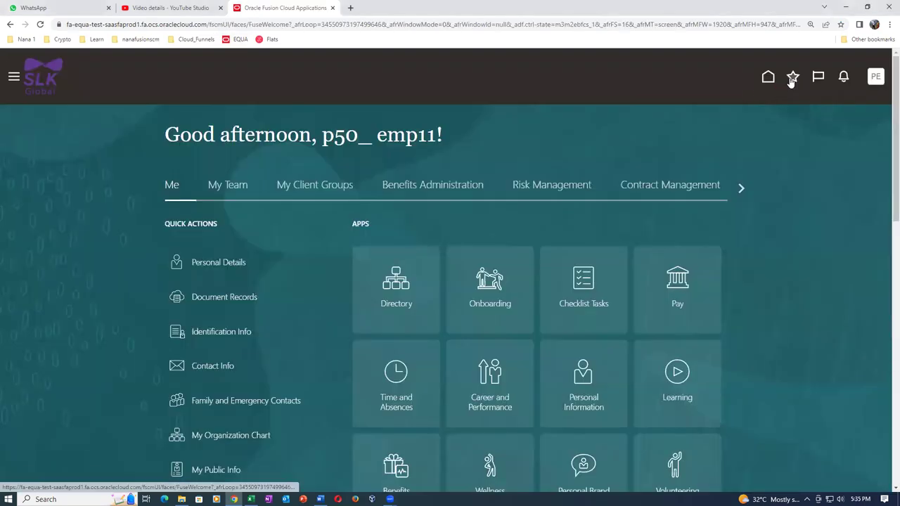
{"action": "left_click", "coordinate": [792, 76]}
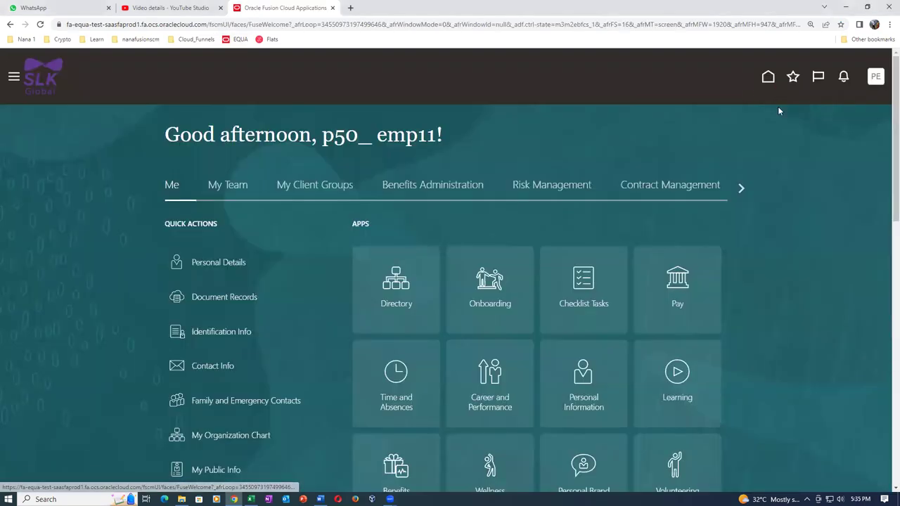
{"action": "left_click", "coordinate": [598, 218]}
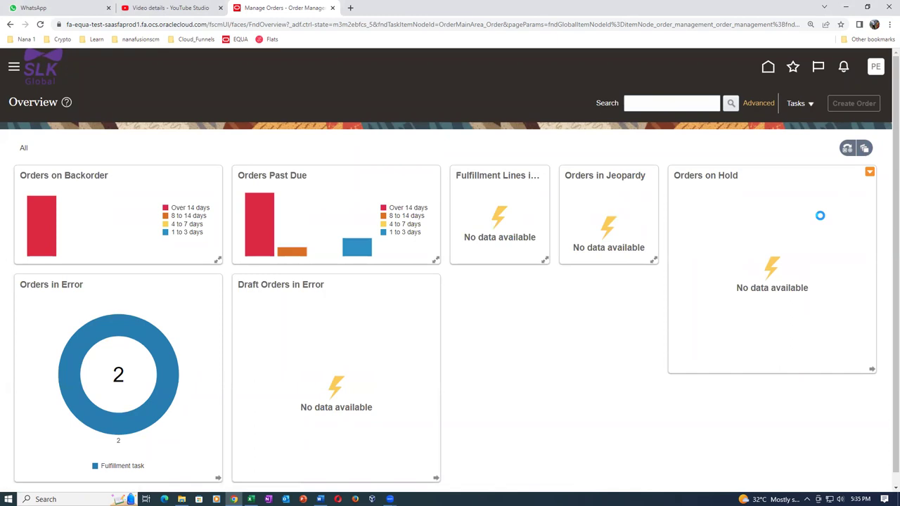
Set the new order's customer to p50_cust_1 from the p50 suggestions
{"action": "left_click", "coordinate": [270, 180]}
{"action": "type", "text": "p50"}
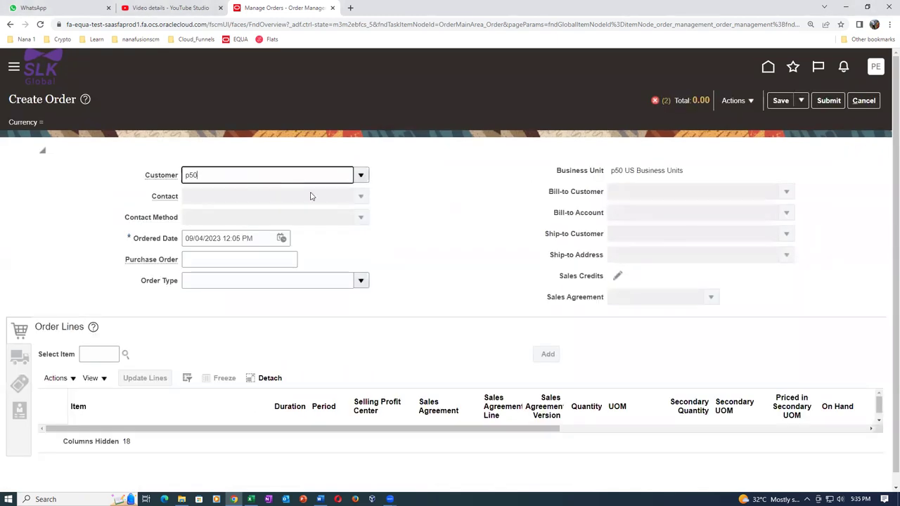
{"action": "left_click", "coordinate": [256, 205]}
Confirm the order's business unit matches the spreadsheet's p50 US Business Units
{"action": "key", "text": "alt+Tab"}
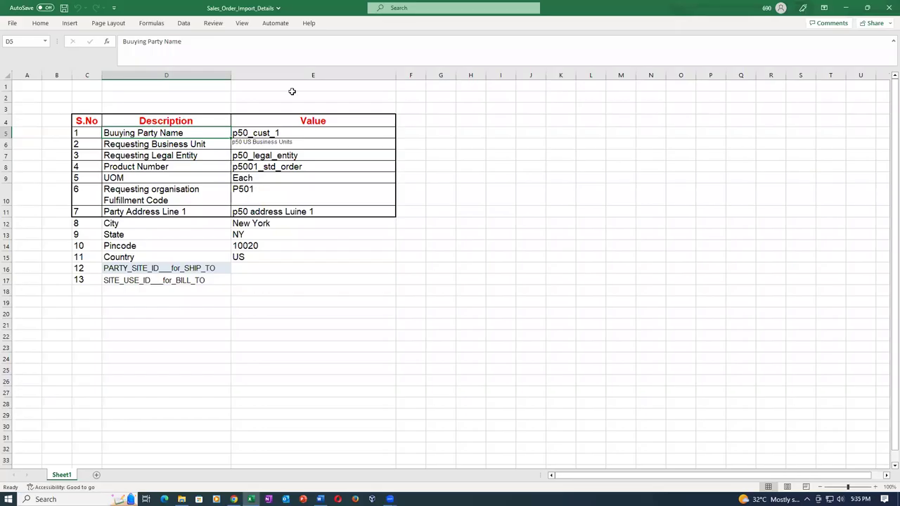
{"action": "left_click", "coordinate": [191, 147]}
{"action": "left_click", "coordinate": [287, 143]}
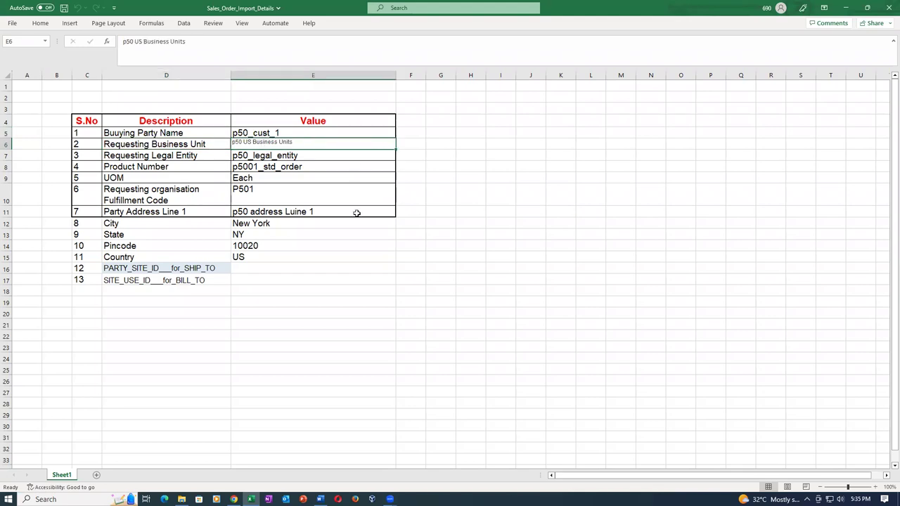
{"action": "key", "text": "alt+Tab"}
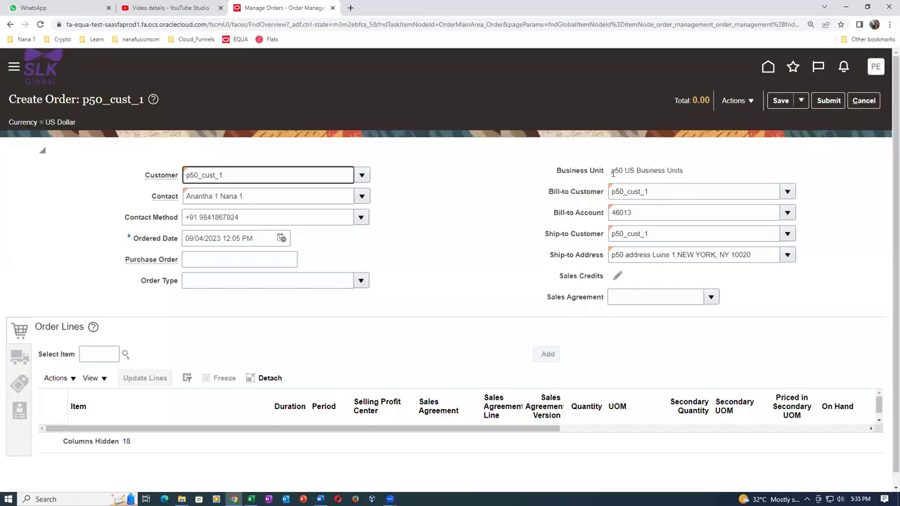
{"action": "left_click_drag", "start_coordinate": [611, 171], "coordinate": [688, 179]}
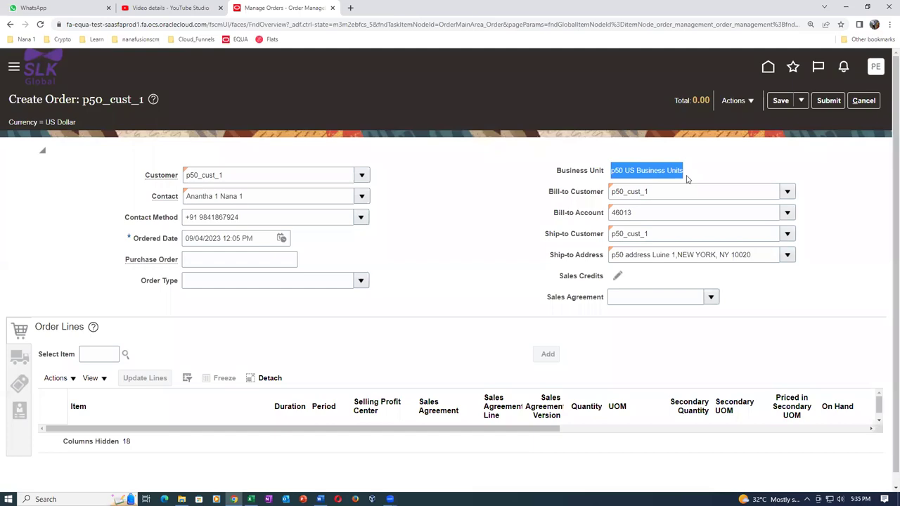
Look up the Requesting Legal Entity and product p5001_std_order in the spreadsheet
{"action": "key", "text": "alt+Tab"}
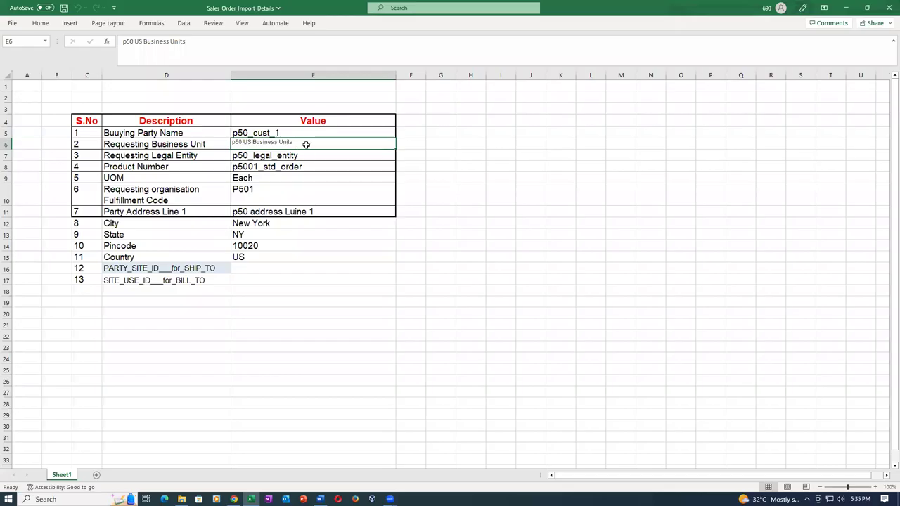
{"action": "left_click", "coordinate": [209, 157]}
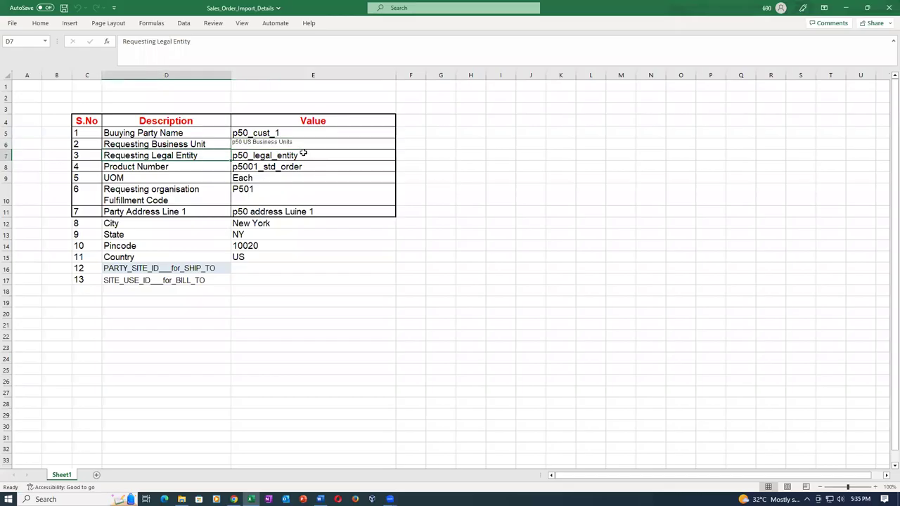
{"action": "left_click", "coordinate": [184, 168]}
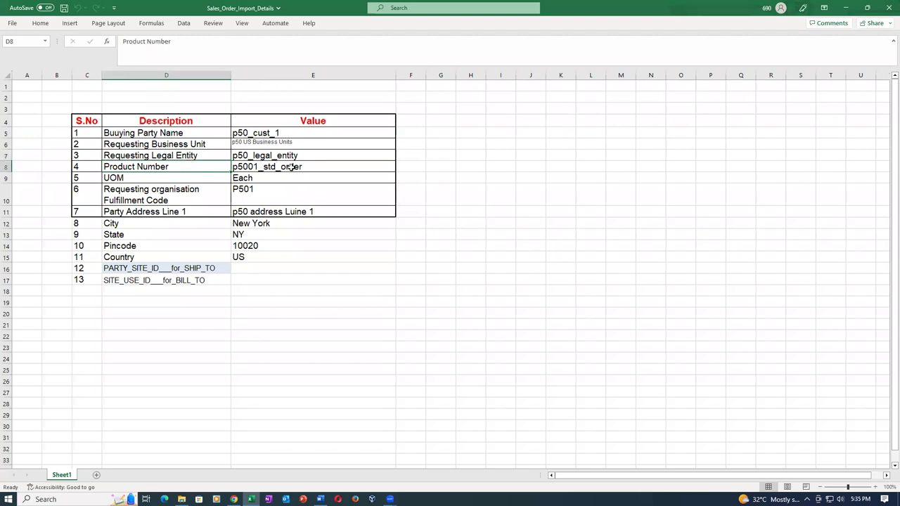
{"action": "left_click", "coordinate": [290, 170]}
{"action": "key", "text": "alt+Tab"}
Enter item p5001_std_order on the order line and check its UOM against the spreadsheet
{"action": "left_click", "coordinate": [95, 353]}
{"action": "type", "text": "p5001_std_"}
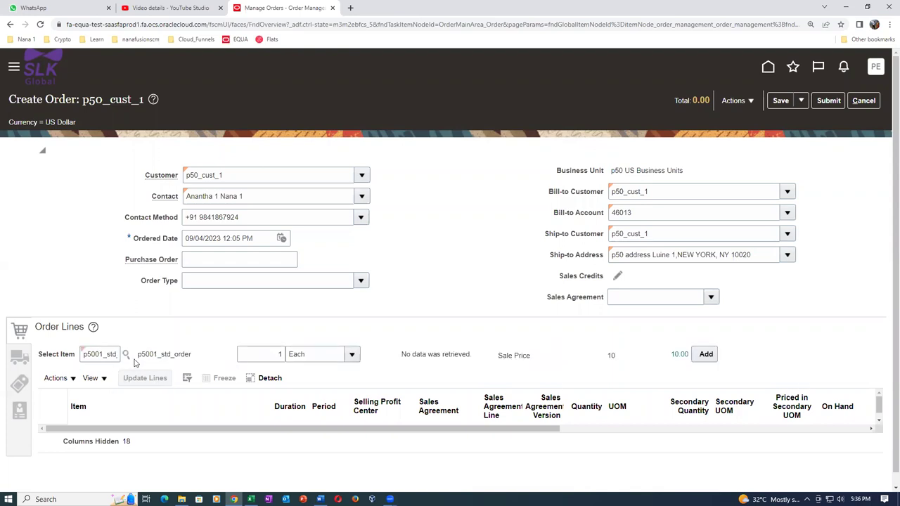
{"action": "left_click", "coordinate": [105, 354]}
{"action": "key", "text": "ctrl+a"}
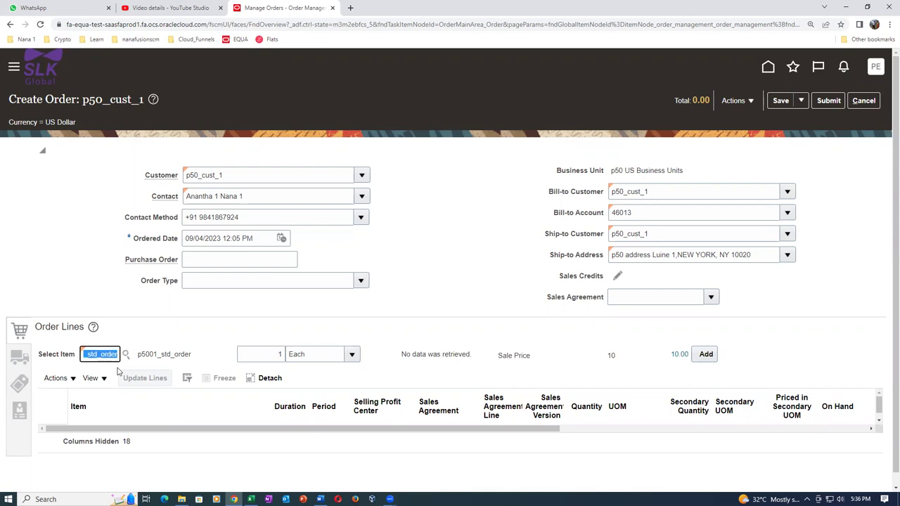
{"action": "key", "text": "alt+Tab"}
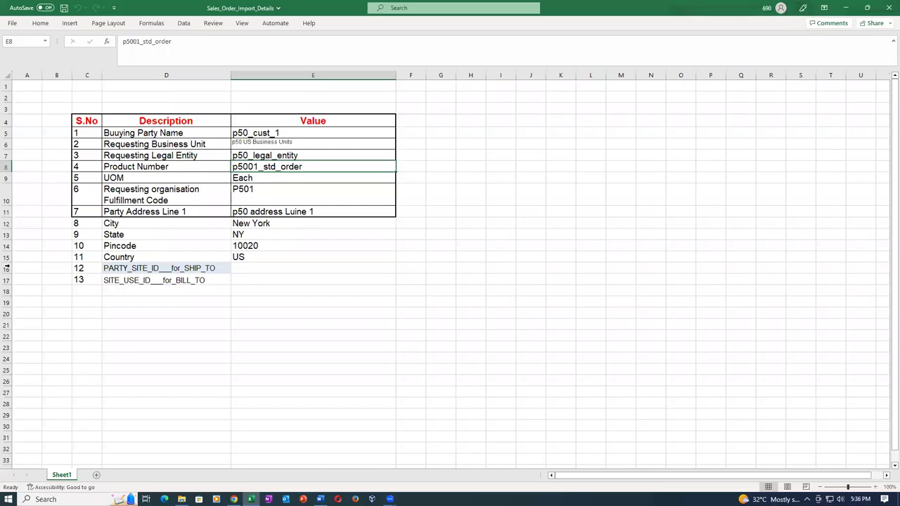
{"action": "left_click", "coordinate": [117, 180]}
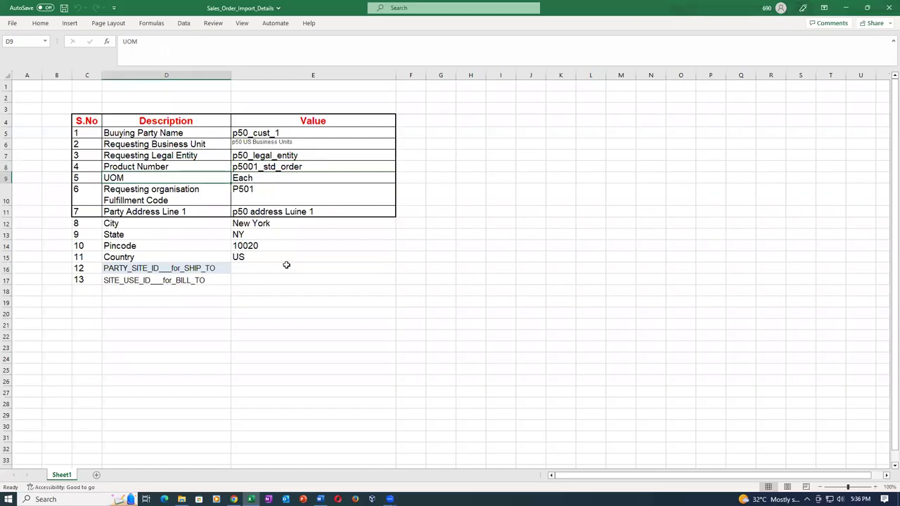
{"action": "key", "text": "alt+Tab"}
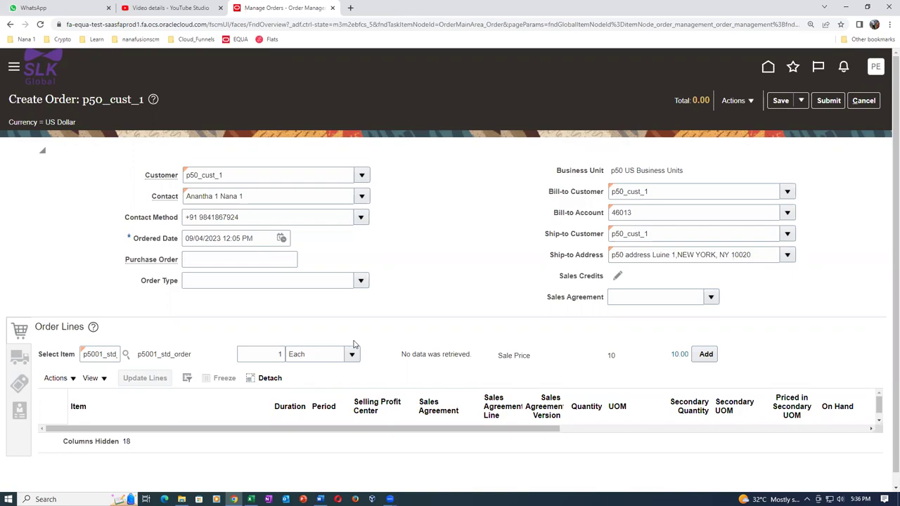
{"action": "key", "text": "alt+Tab"}
Check fulfillment code P501 and the address values: New York, pincode 10020, country US
{"action": "left_click", "coordinate": [158, 202]}
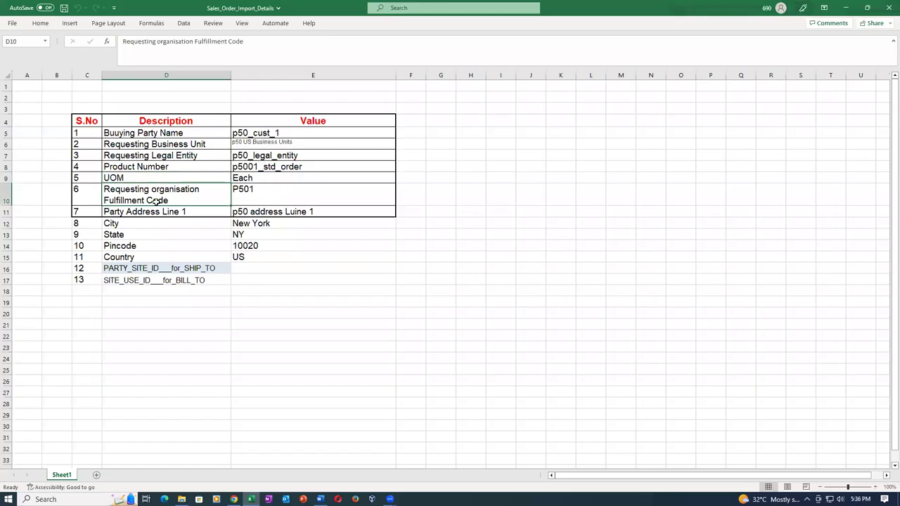
{"action": "left_click", "coordinate": [265, 196]}
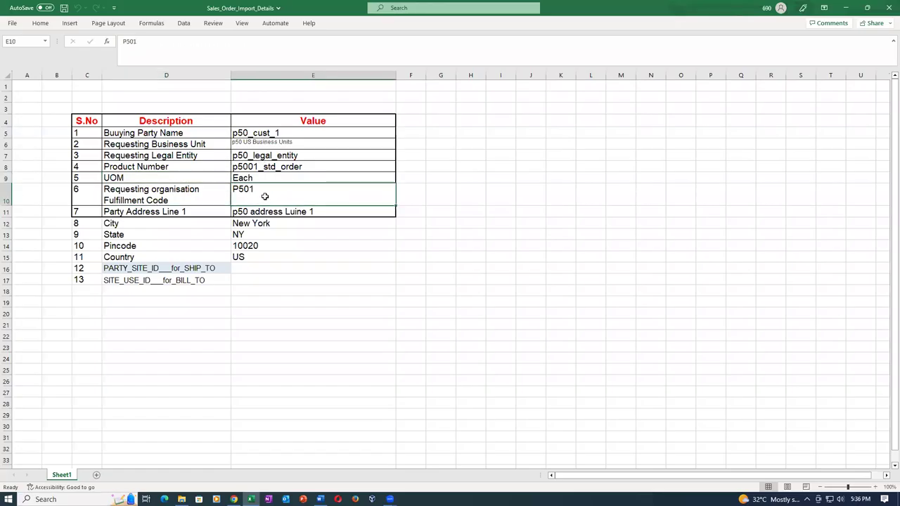
{"action": "left_click", "coordinate": [159, 215]}
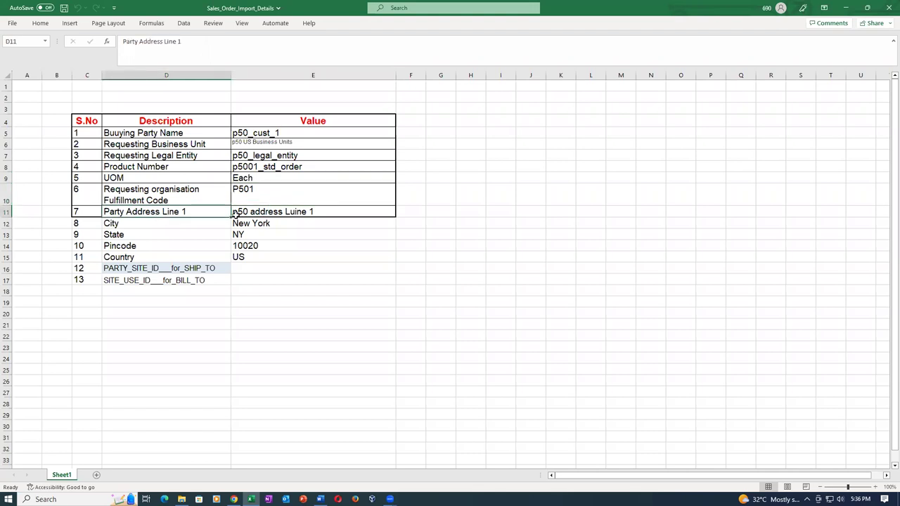
{"action": "left_click", "coordinate": [313, 212]}
{"action": "left_click", "coordinate": [178, 215]}
{"action": "left_click", "coordinate": [264, 215]}
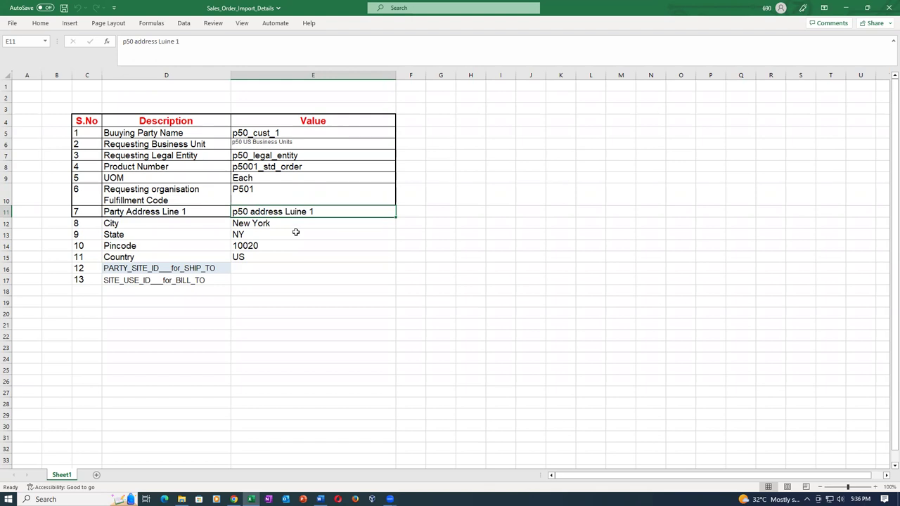
{"action": "left_click", "coordinate": [276, 225]}
{"action": "left_click", "coordinate": [276, 235]}
{"action": "left_click", "coordinate": [278, 246]}
{"action": "left_click", "coordinate": [275, 258]}
{"action": "left_click_drag", "start_coordinate": [329, 211], "coordinate": [331, 257]}
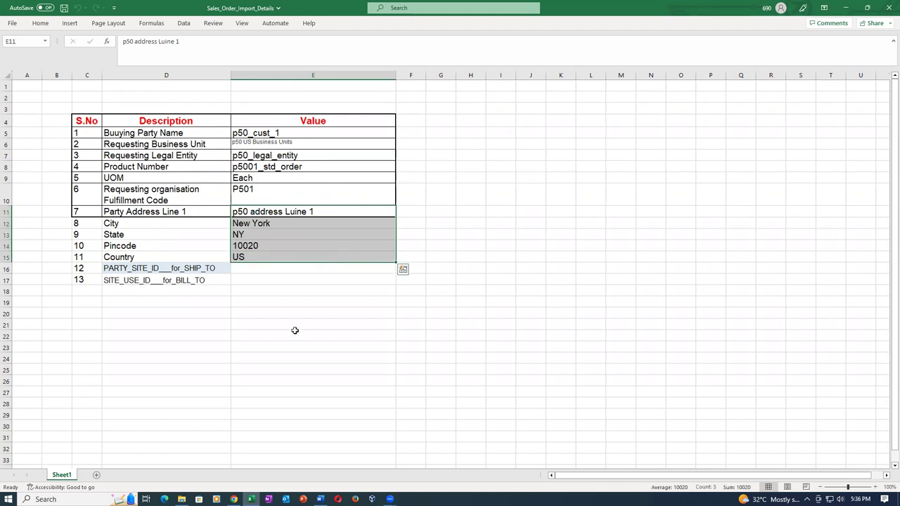
{"action": "left_click", "coordinate": [260, 335]}
Note the empty ship-to party site ID and bill-to site use ID rows, then return to Create Order
{"action": "left_click", "coordinate": [133, 268]}
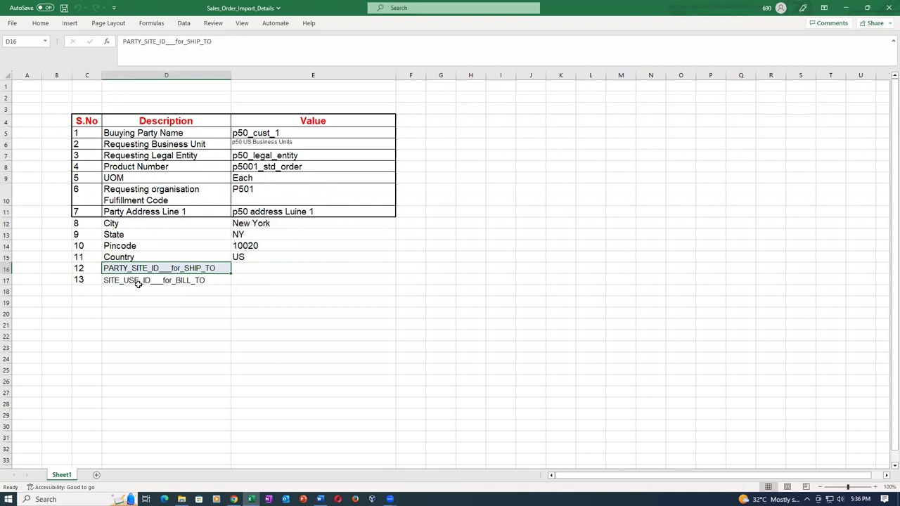
{"action": "left_click", "coordinate": [134, 279]}
{"action": "left_click", "coordinate": [195, 267]}
{"action": "left_click_drag", "start_coordinate": [316, 210], "coordinate": [310, 279]}
{"action": "key", "text": "alt+Tab"}
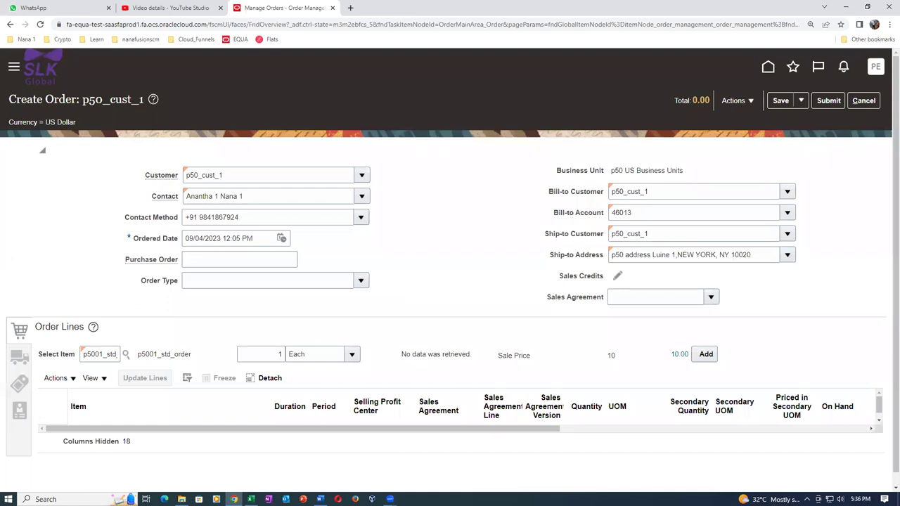
After switching between the order page and spreadsheet, open SHIP_TO_BILL_TO_SQL_QUERY in Word
{"action": "left_click", "coordinate": [181, 498]}
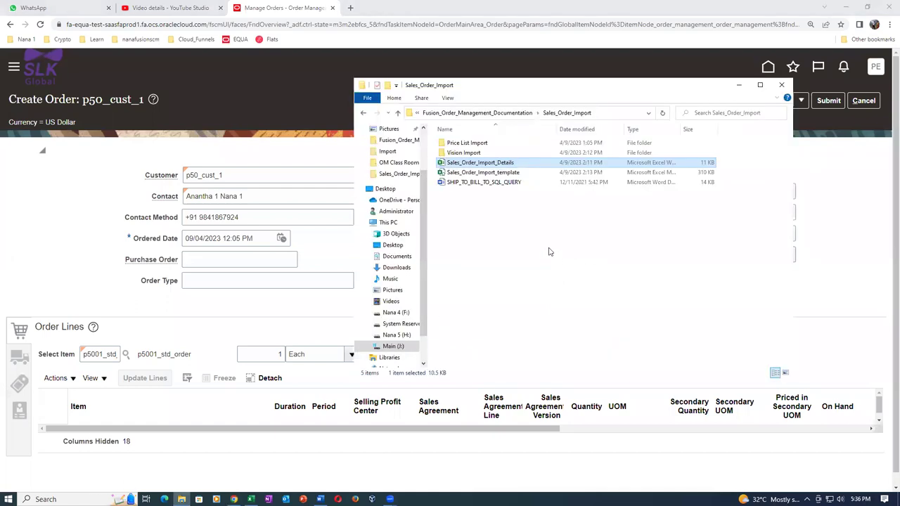
{"action": "left_click", "coordinate": [503, 184]}
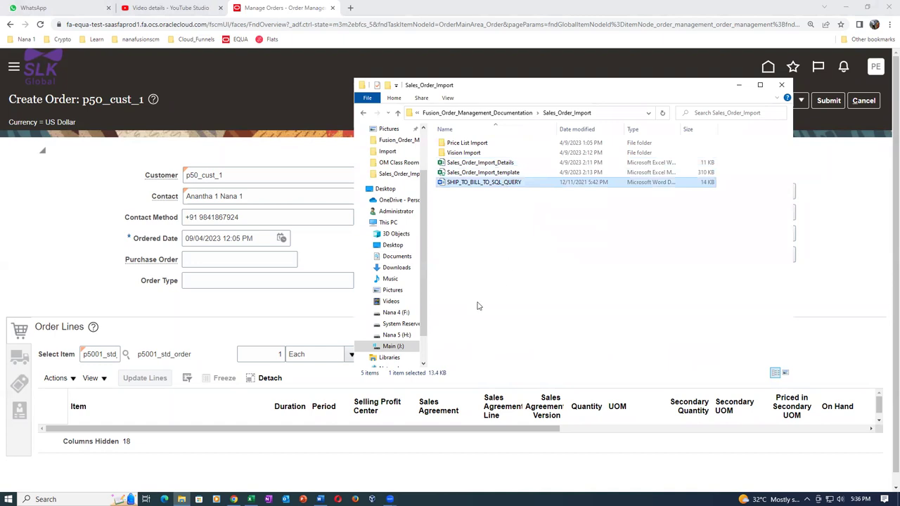
{"action": "left_click", "coordinate": [276, 240]}
{"action": "key", "text": "alt+Tab"}
{"action": "key", "text": "Tab"}
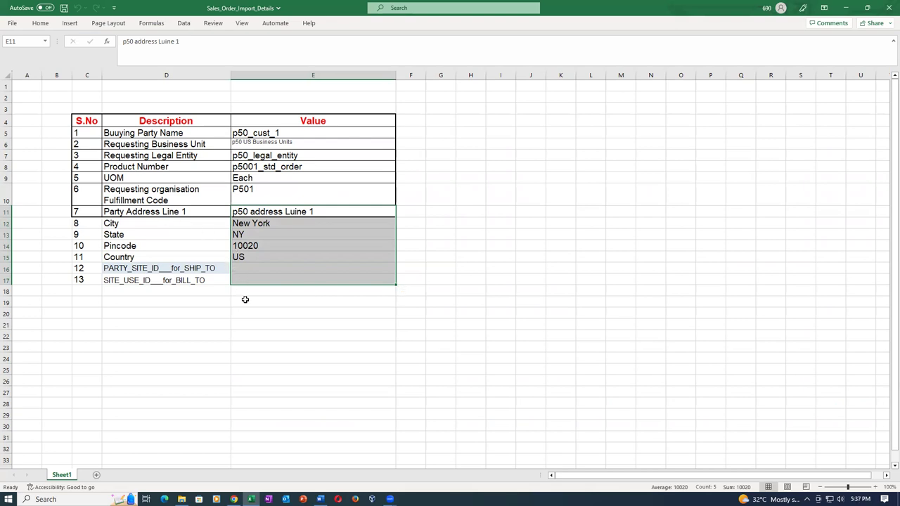
{"action": "key", "text": "alt+Tab"}
{"action": "key", "text": "alt+Tab"}
{"action": "key", "text": "Tab"}
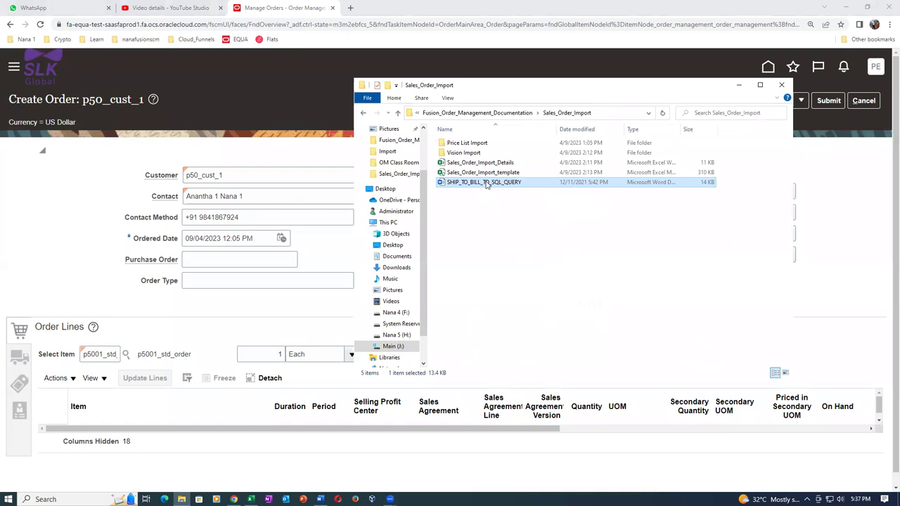
{"action": "double_click", "coordinate": [485, 182]}
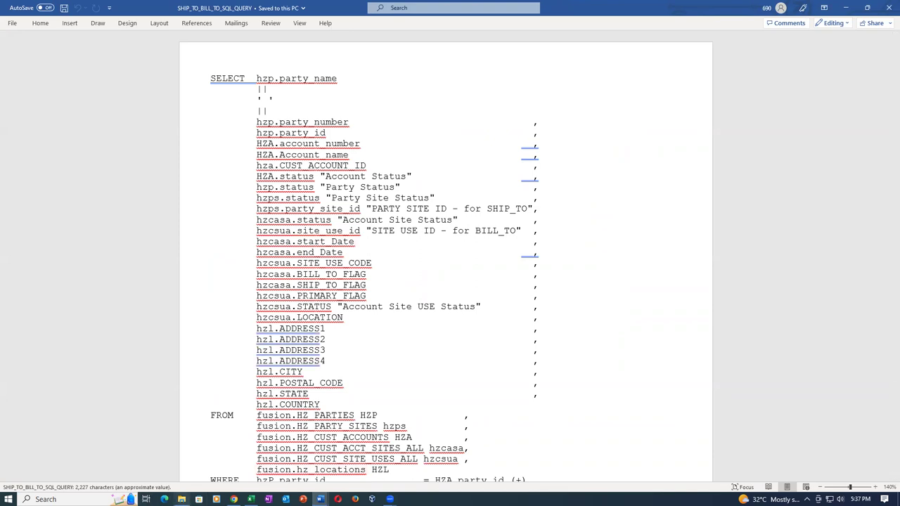
Leave the SQL query document and duplicate the Create Order browser tab
{"action": "key", "text": "alt+Tab"}
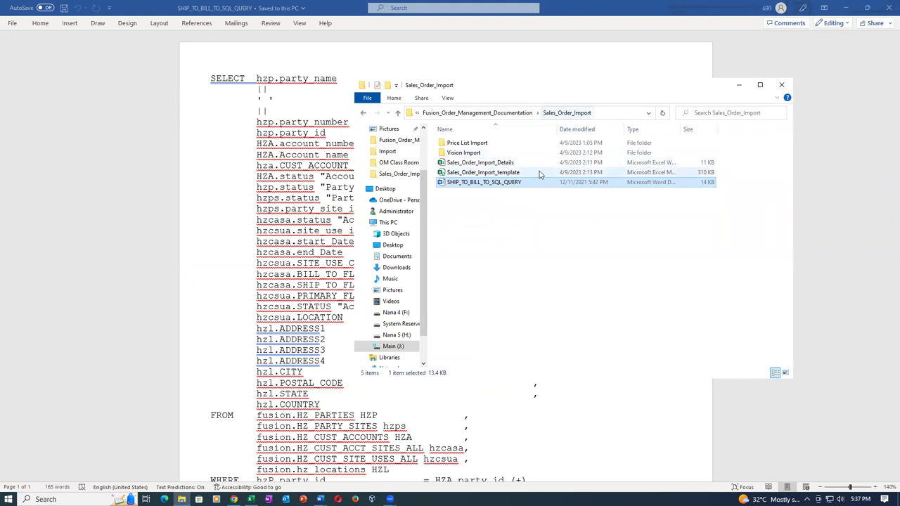
{"action": "key", "text": "alt+Tab"}
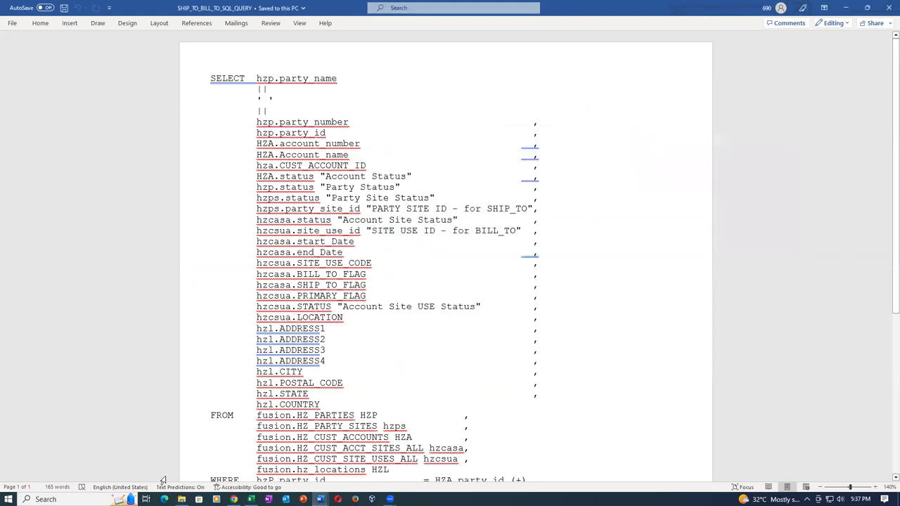
{"action": "left_click", "coordinate": [234, 457]}
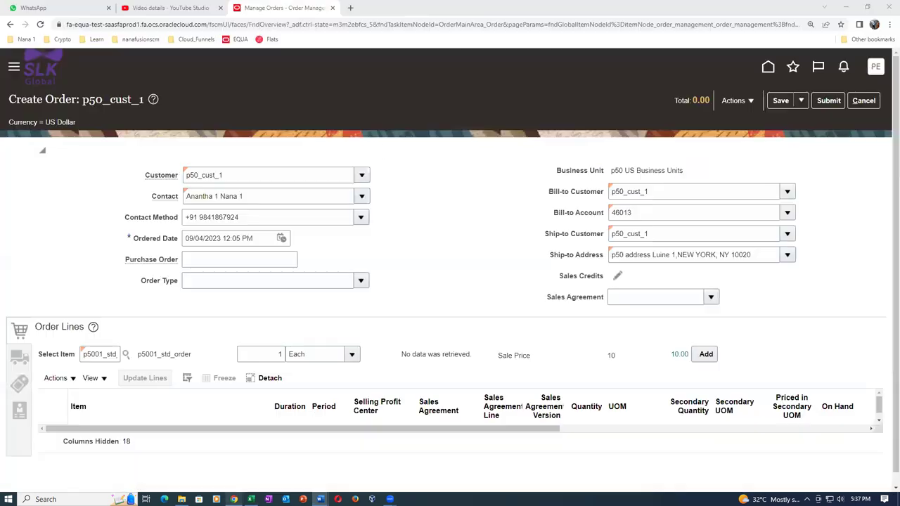
{"action": "right_click", "coordinate": [279, 8]}
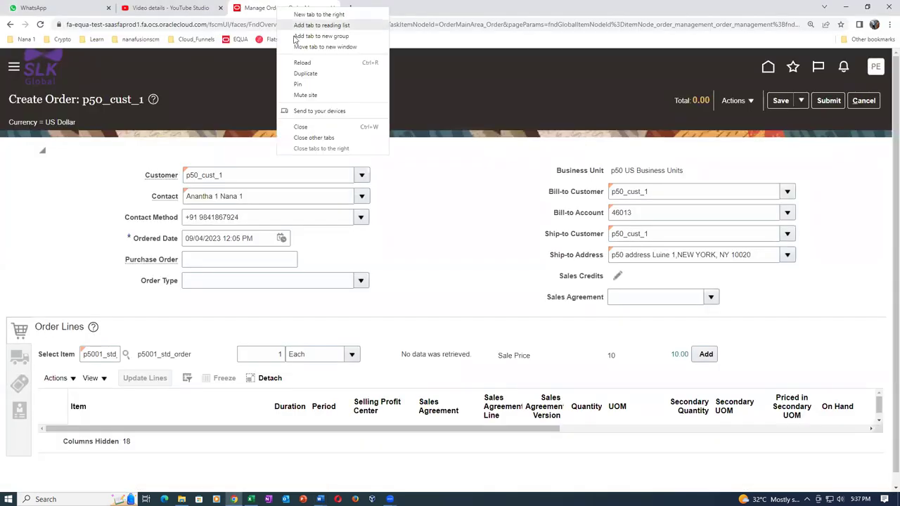
{"action": "left_click", "coordinate": [305, 74]}
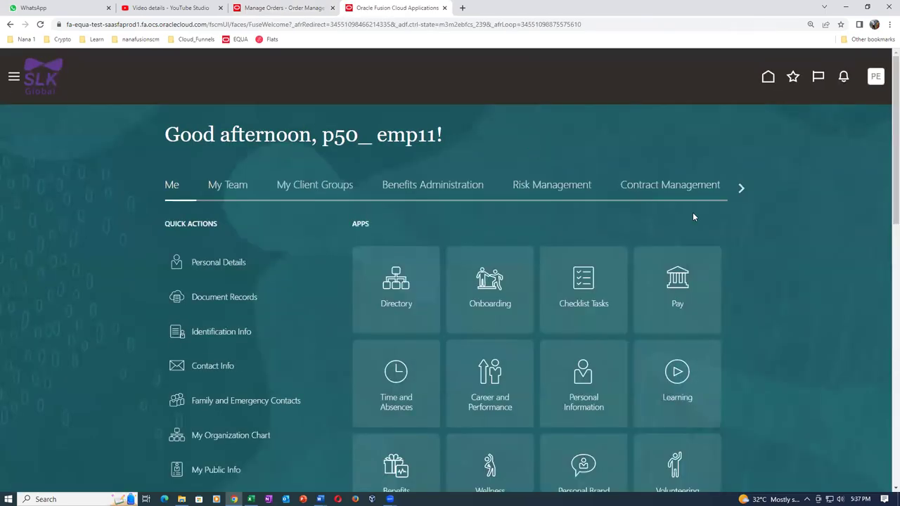
Open Reports and Analytics from the Tools group on the duplicated tab's home page
{"action": "mouse_move", "coordinate": [739, 196]}
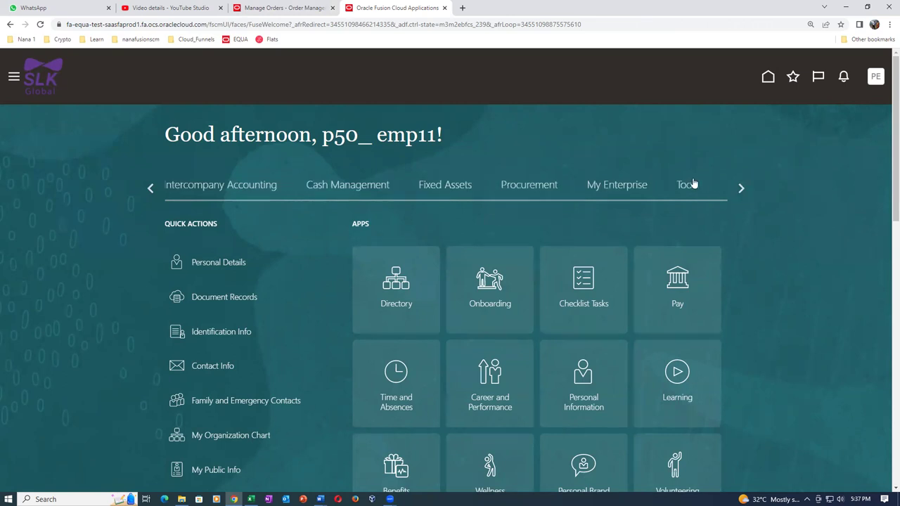
{"action": "left_click", "coordinate": [689, 184]}
{"action": "scroll", "coordinate": [646, 352], "scroll_direction": "down", "scroll_amount": 1}
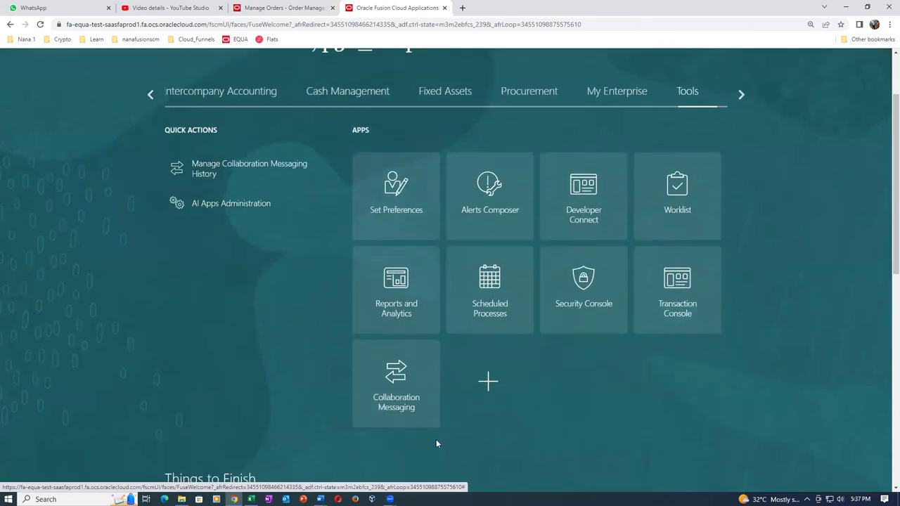
{"action": "left_click", "coordinate": [406, 312]}
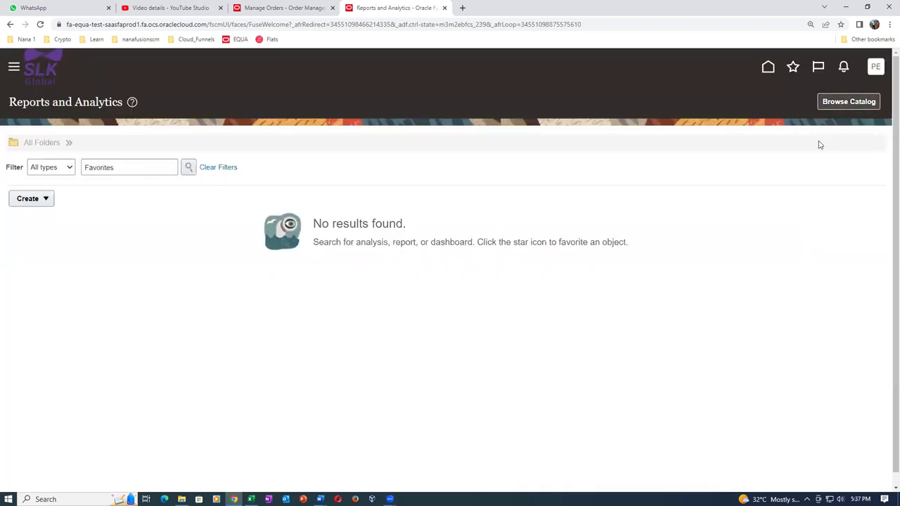
Create a new data model via Browse Catalog > Create > Data Model
{"action": "left_click", "coordinate": [859, 102]}
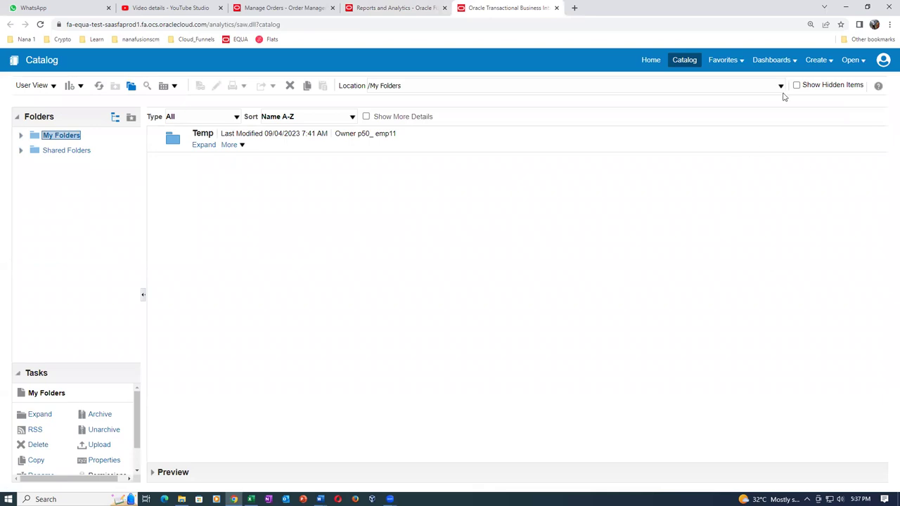
{"action": "left_click", "coordinate": [816, 61]}
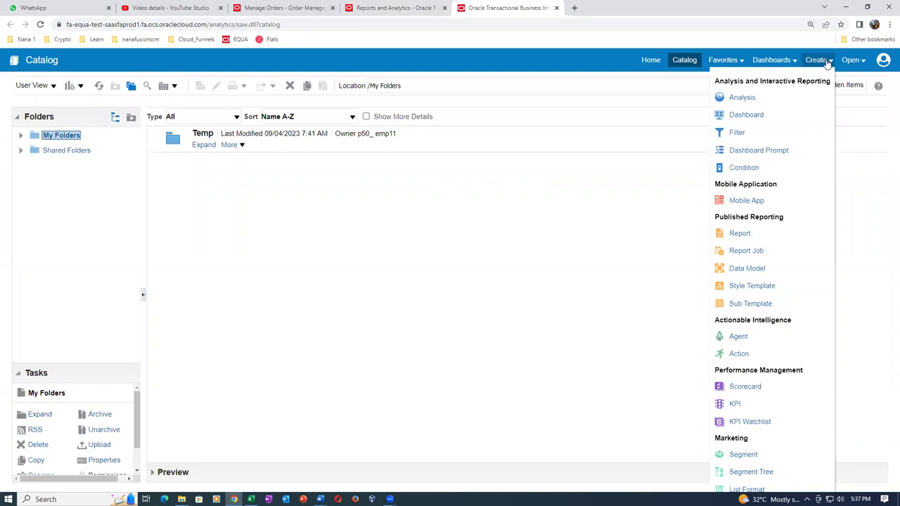
{"action": "left_click", "coordinate": [753, 269]}
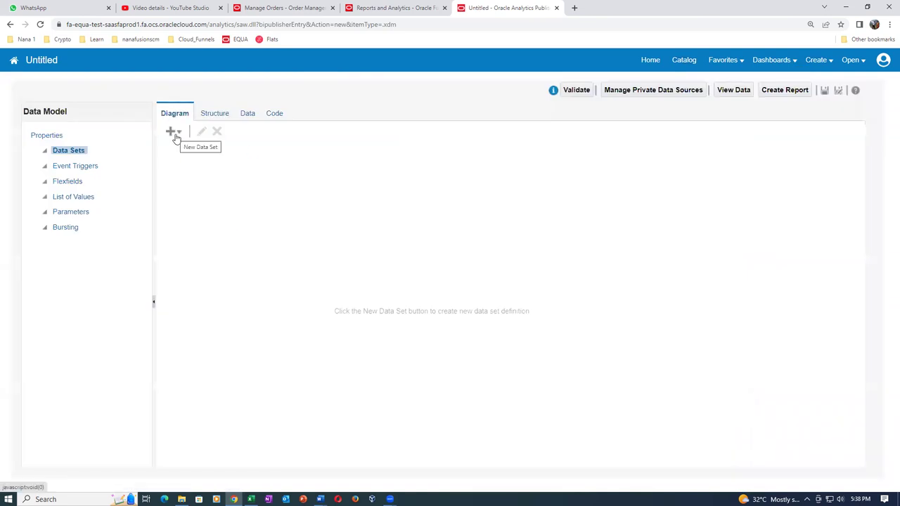
Add a SQL Query data set named test using the ApplicationDB_FSCM data source
{"action": "left_click", "coordinate": [175, 133]}
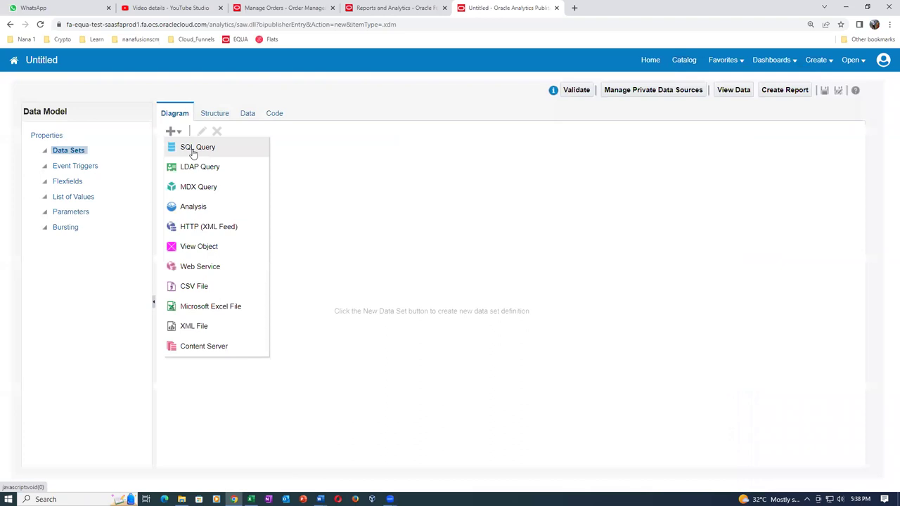
{"action": "left_click", "coordinate": [191, 149]}
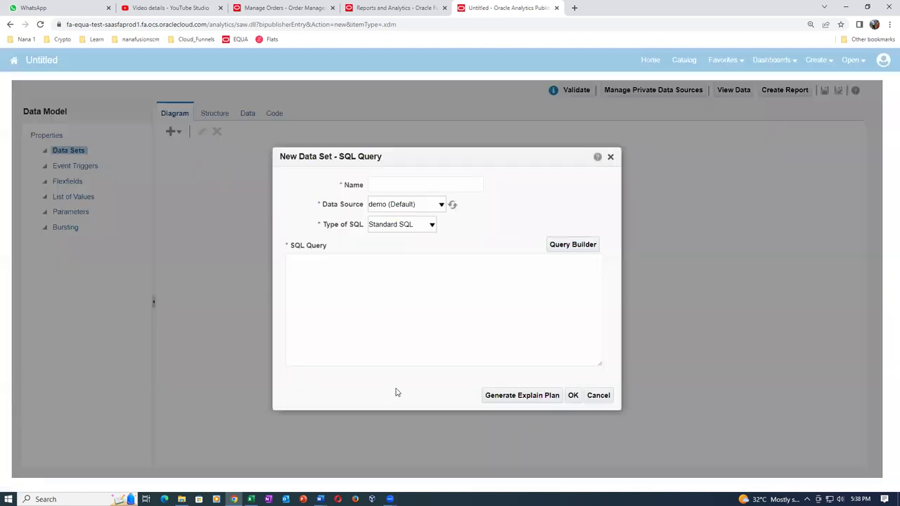
{"action": "left_click", "coordinate": [411, 186]}
{"action": "type", "text": "test"}
{"action": "key", "text": "Tab"}
{"action": "left_click", "coordinate": [430, 204]}
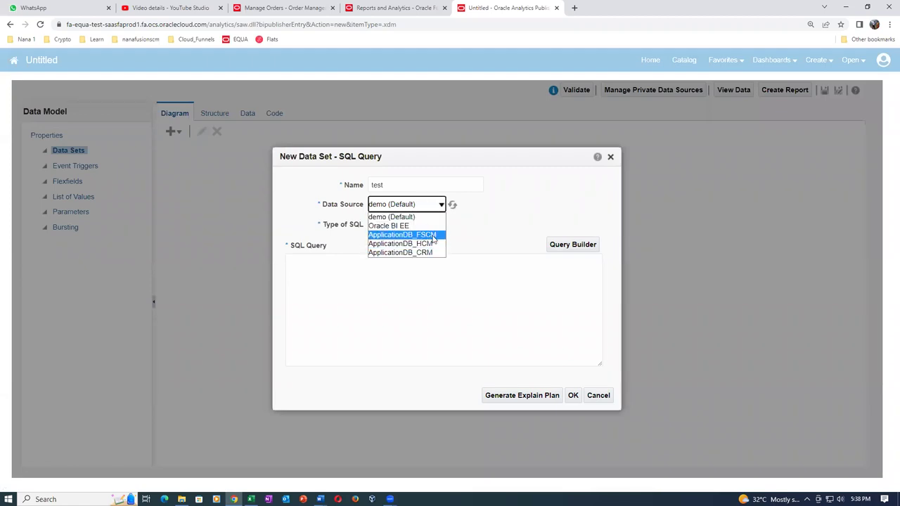
{"action": "left_click", "coordinate": [434, 236]}
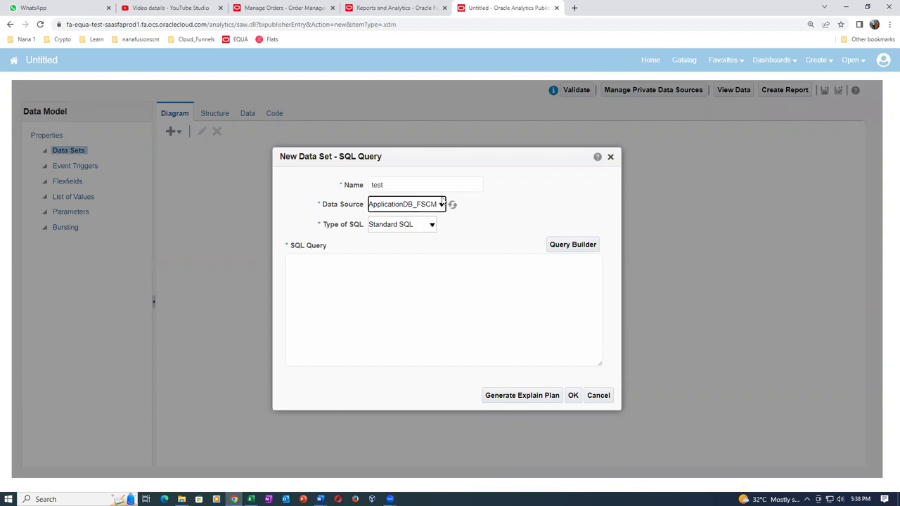
{"action": "left_click", "coordinate": [398, 287]}
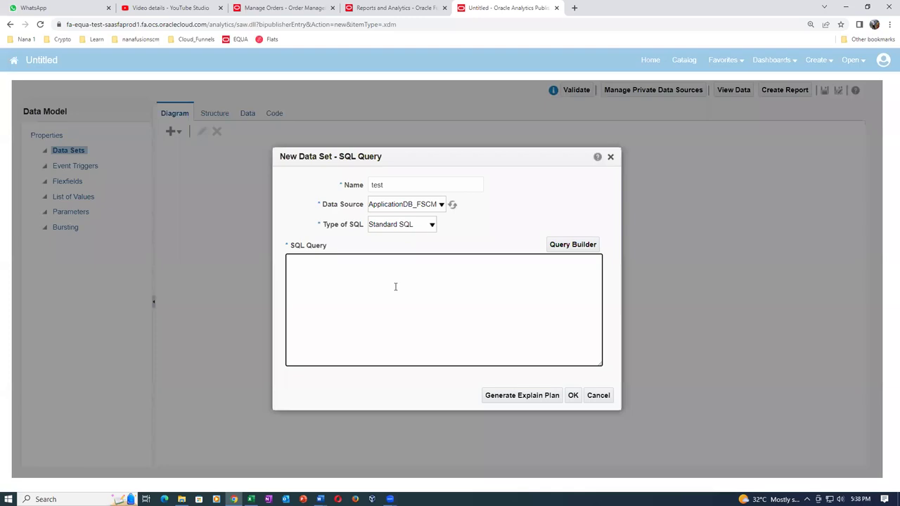
Copy the whole SQL query from the Word document into the SQL Query box
{"action": "key", "text": "alt+Tab"}
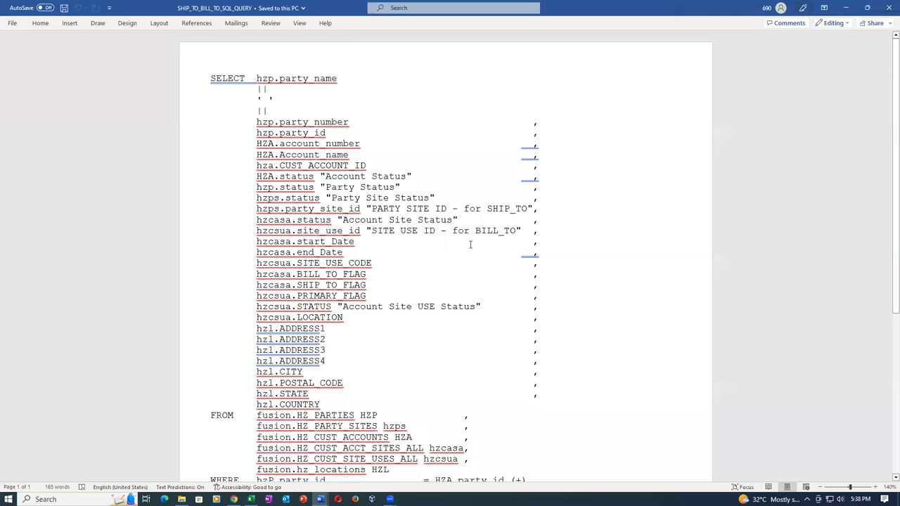
{"action": "key", "text": "ctrl+a"}
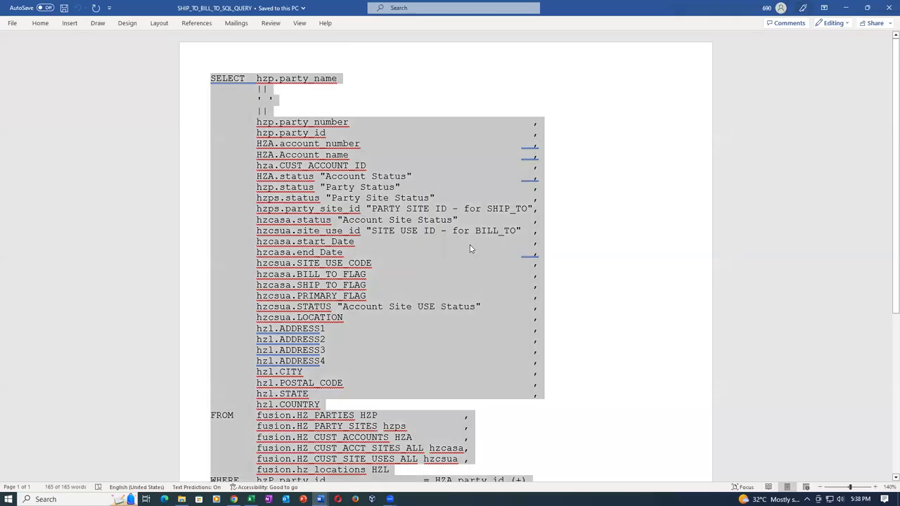
{"action": "key", "text": "alt+Tab"}
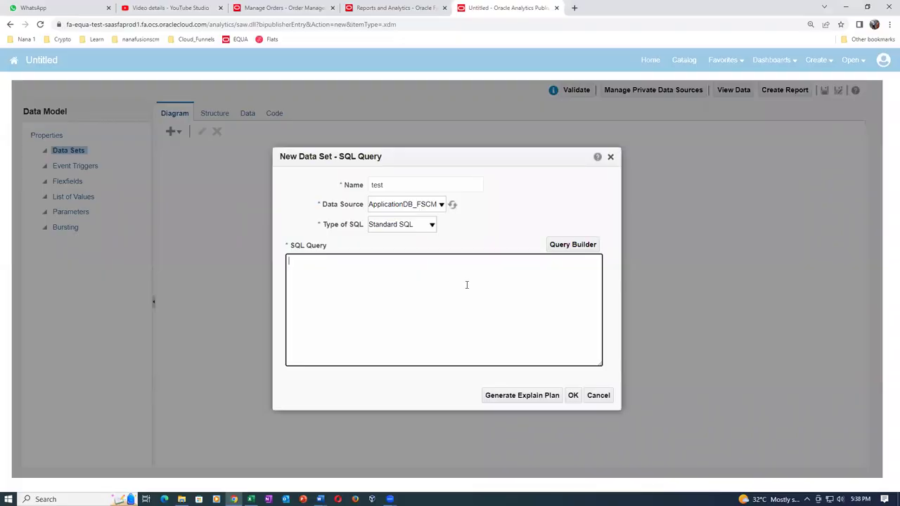
{"action": "key", "text": "ctrl+v"}
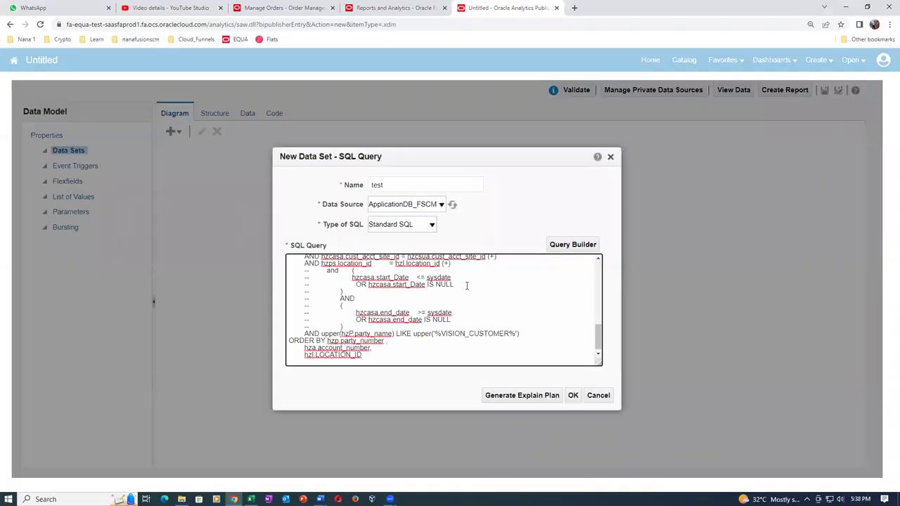
Check the customer name in the Excel details sheet, then return to the SQL Query dialog
{"action": "key", "text": "alt+Tab"}
{"action": "key", "text": "alt+Tab"}
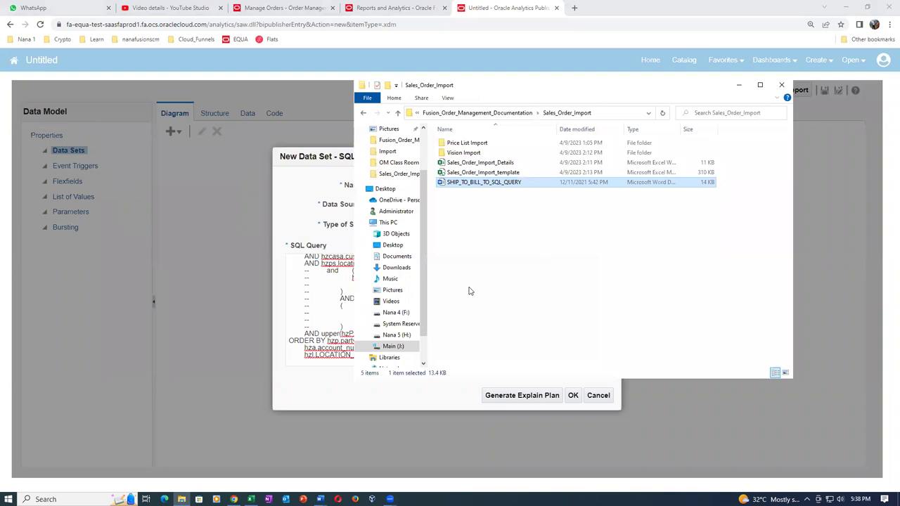
{"action": "key", "text": "alt+Tab"}
{"action": "key", "text": "alt+Tab"}
{"action": "key", "text": "alt+Tab"}
{"action": "key", "text": "alt+Tab"}
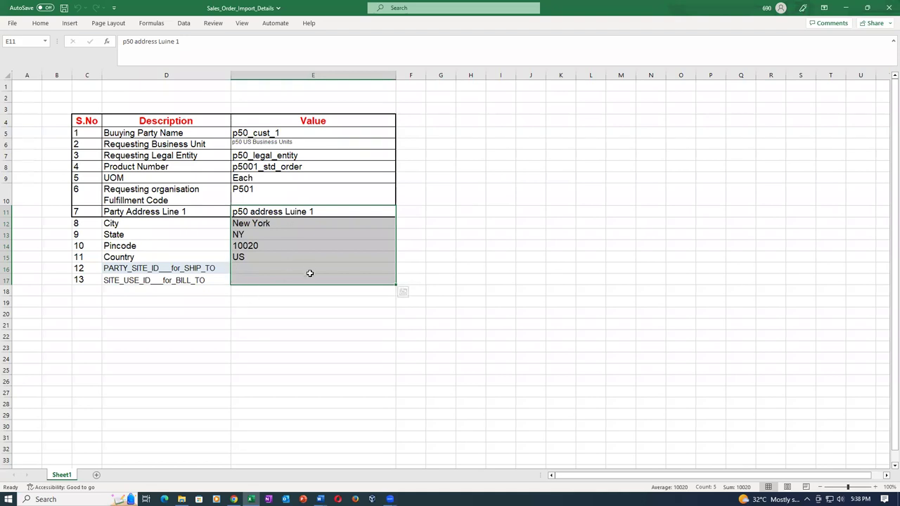
{"action": "key", "text": "alt"}
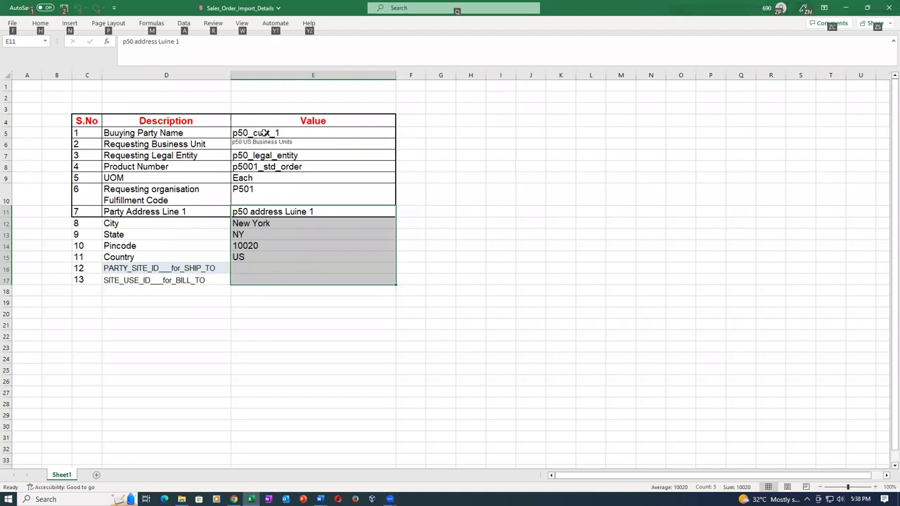
{"action": "key", "text": "alt+Tab"}
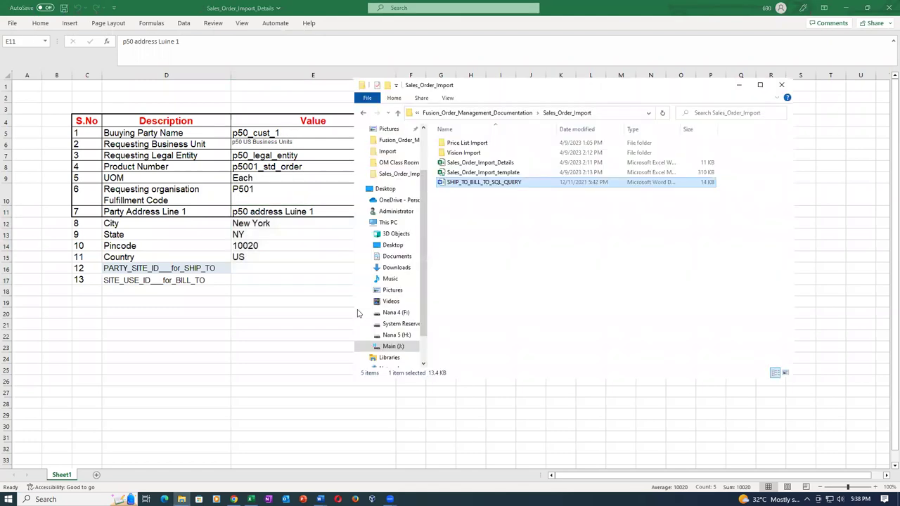
{"action": "key", "text": "alt+Tab"}
{"action": "key", "text": "alt+Tab"}
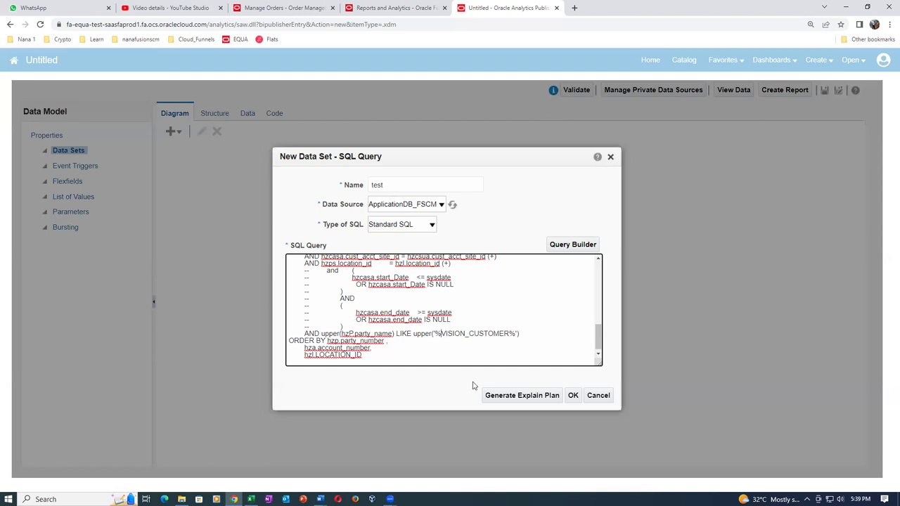
Replace VISION_CUSTOMER with p50_cust_1 in the LIKE filter and confirm the SQL query
{"action": "key", "text": "BackSpace"}
{"action": "key", "text": "BackSpace"}
{"action": "key", "text": "BackSpace"}
{"action": "key", "text": "BackSpace"}
{"action": "key", "text": "BackSpace"}
{"action": "key", "text": "BackSpace"}
{"action": "key", "text": "BackSpace"}
{"action": "key", "text": "BackSpace"}
{"action": "key", "text": "BackSpace"}
{"action": "key", "text": "Delete"}
{"action": "key", "text": "Delete"}
{"action": "key", "text": "Delete"}
{"action": "key", "text": "Delete"}
{"action": "key", "text": "Delete"}
{"action": "key", "text": "Delete"}
{"action": "type", "text": "p50_cust_1"}
{"action": "mouse_move", "coordinate": [599, 336]}
{"action": "left_mouse_down"}
{"action": "mouse_move", "coordinate": [603, 262]}
{"action": "mouse_move", "coordinate": [606, 348]}
{"action": "left_mouse_up"}
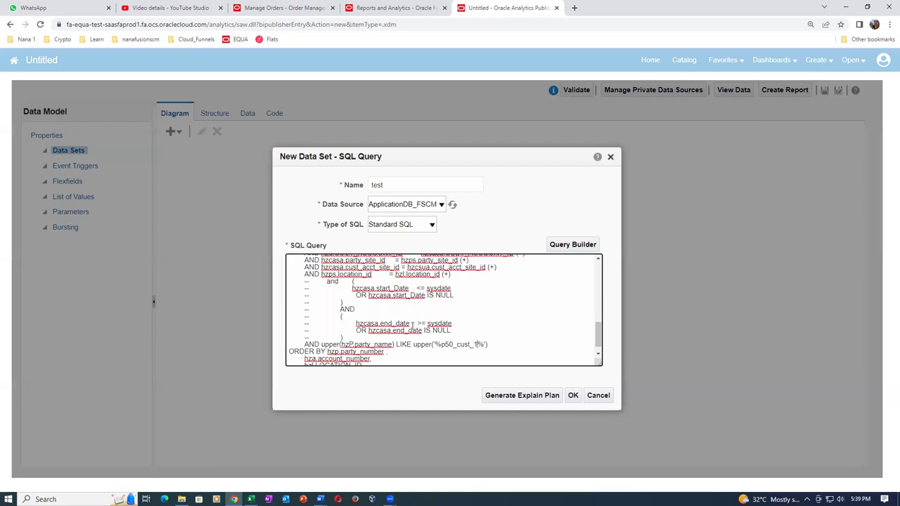
{"action": "key", "text": "alt+Tab"}
{"action": "key", "text": "alt+Tab"}
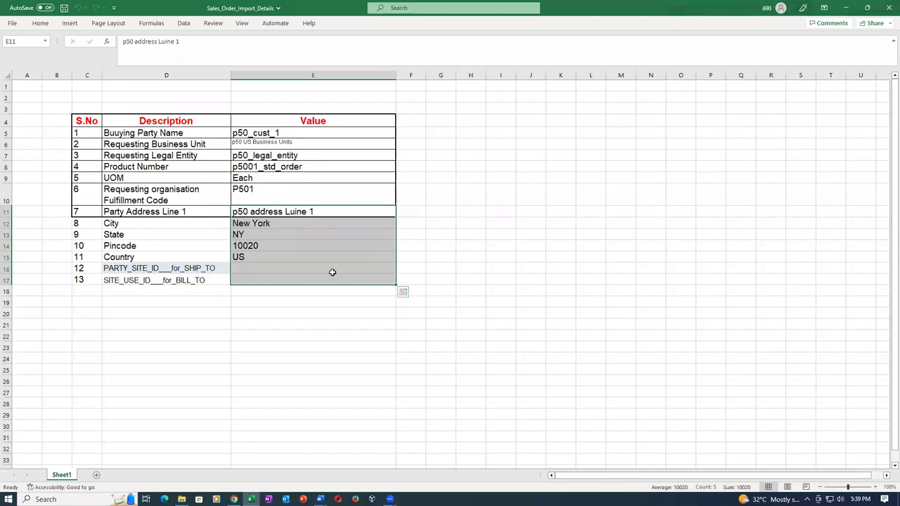
{"action": "key", "text": "alt+Tab"}
{"action": "left_click", "coordinate": [573, 395]}
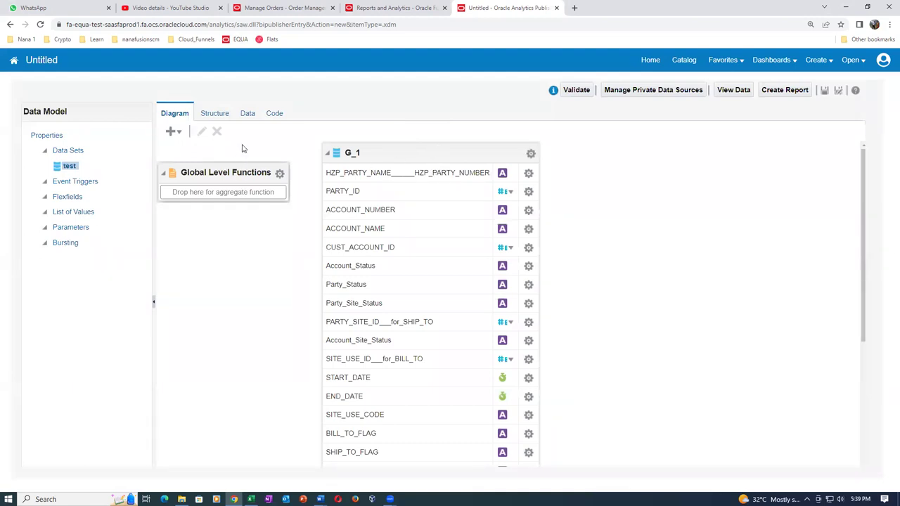
Fetch the p50_cust_1 test rows in Table View and scroll right to the address columns
{"action": "left_click", "coordinate": [245, 117]}
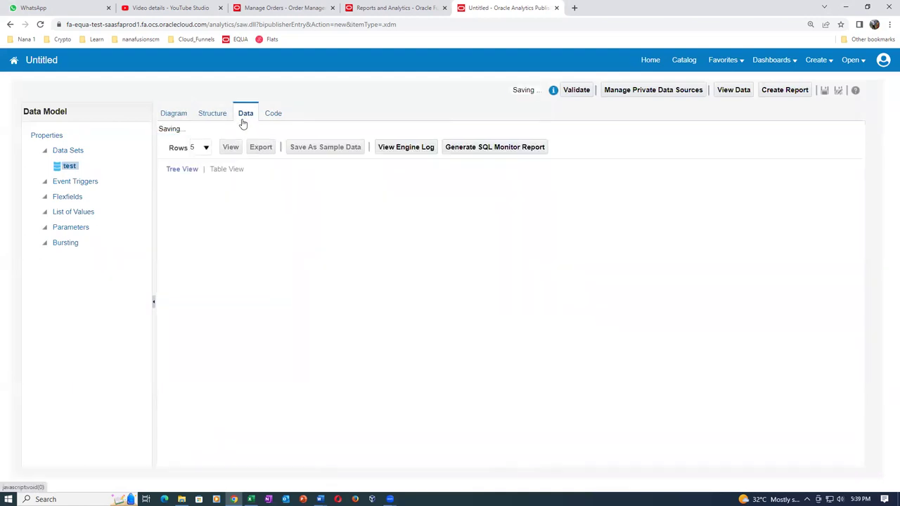
{"action": "left_click", "coordinate": [231, 139]}
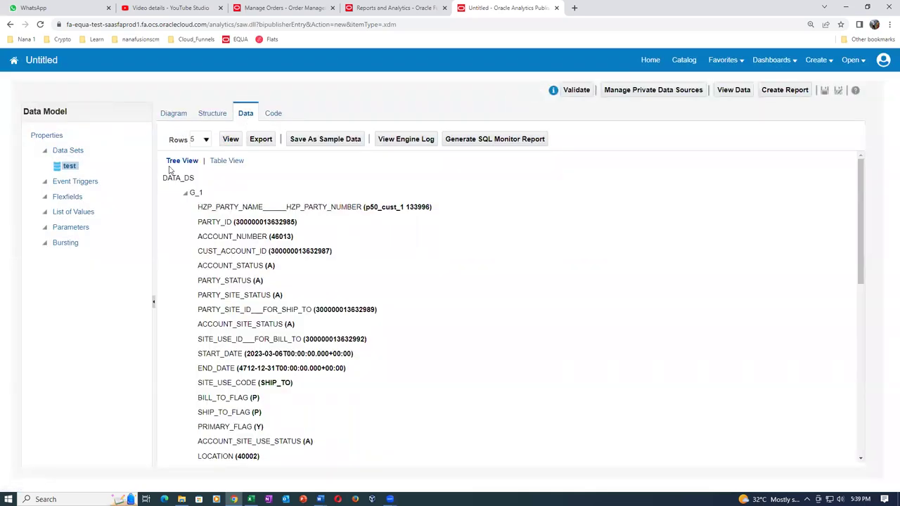
{"action": "left_click", "coordinate": [227, 161]}
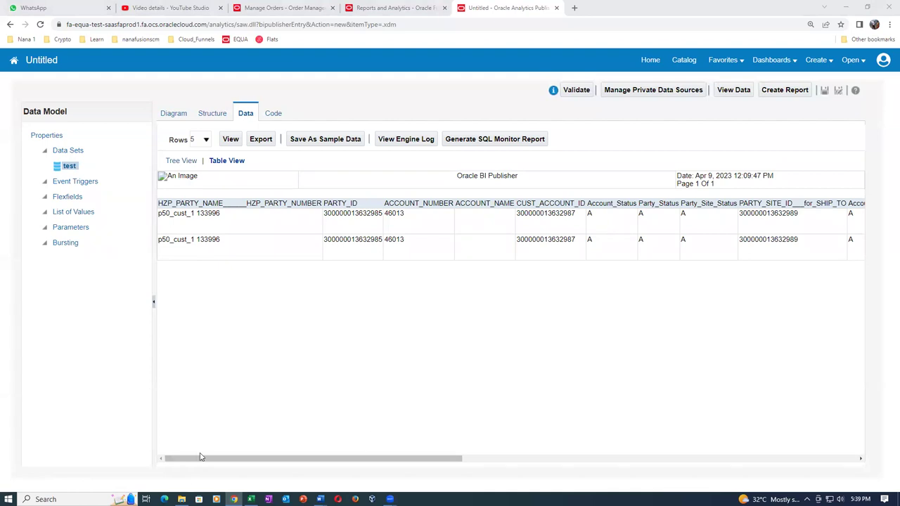
{"action": "scroll", "coordinate": [197, 464], "scroll_direction": "right", "scroll_amount": 10}
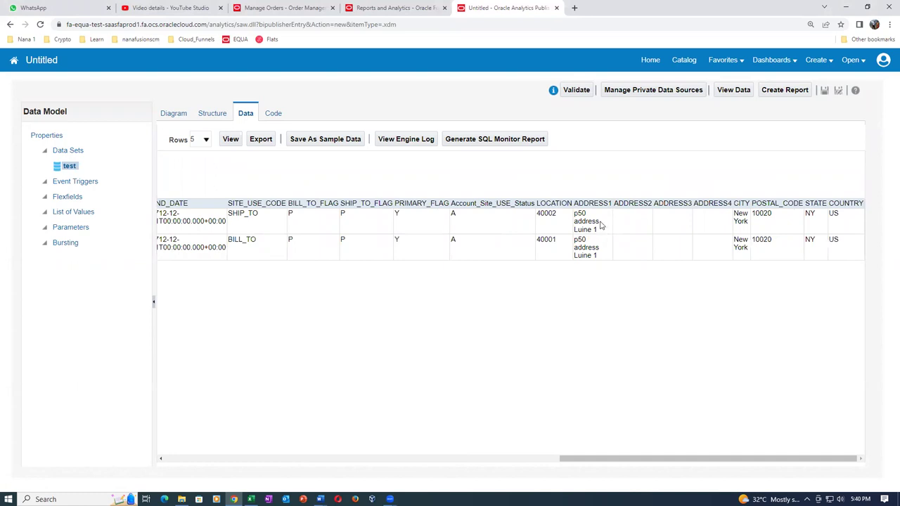
{"action": "key", "text": "alt+Tab"}
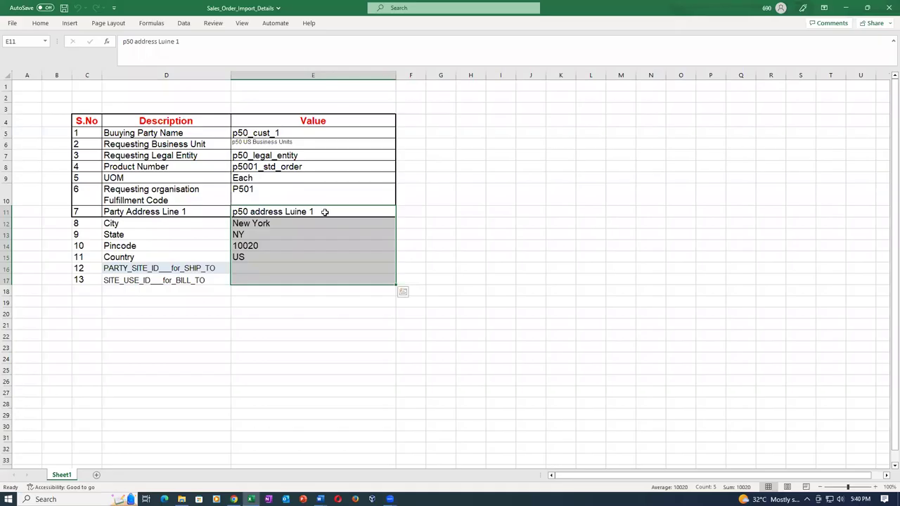
Compare Excel cells E11 and E12 with the SHIP_TO 40002 and BILL_TO 40001 report rows
{"action": "left_click", "coordinate": [327, 208]}
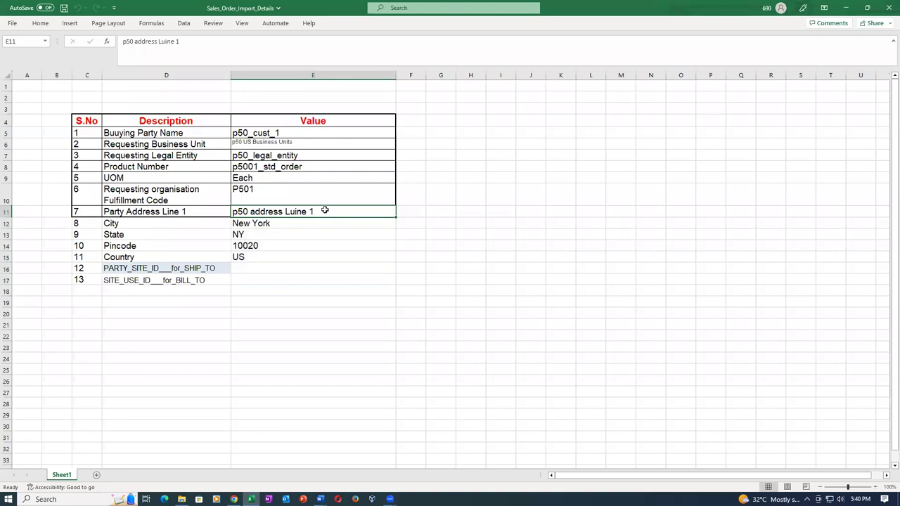
{"action": "key", "text": "alt+Tab"}
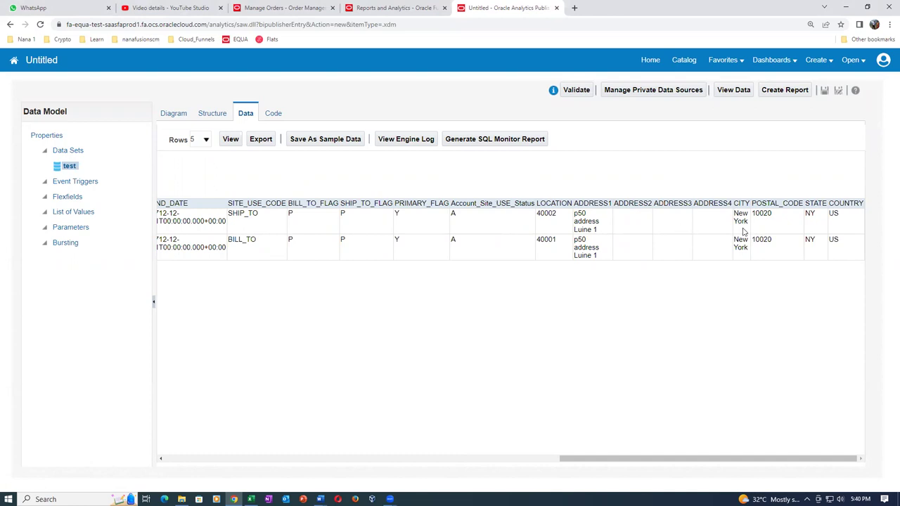
{"action": "key", "text": "alt+Tab"}
{"action": "left_click", "coordinate": [253, 224]}
{"action": "key", "text": "alt+Tab"}
{"action": "key", "text": "alt+Tab"}
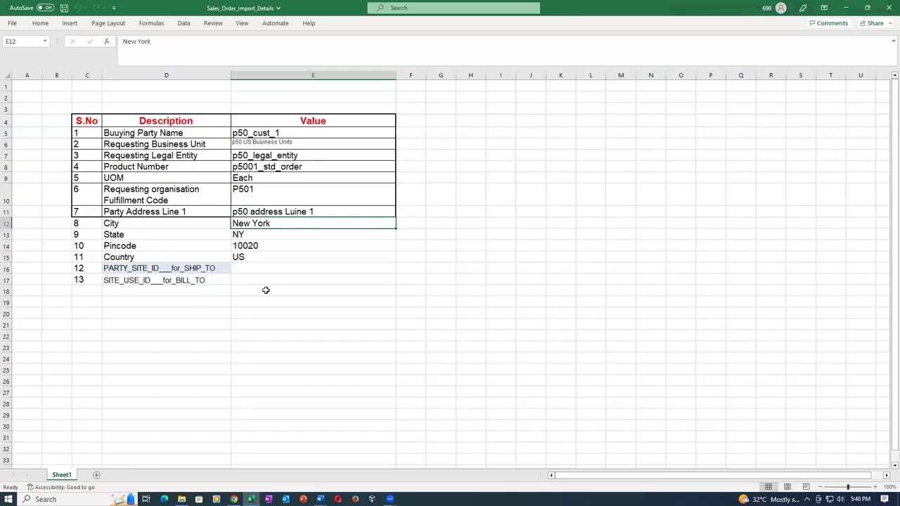
{"action": "key", "text": "alt+Tab"}
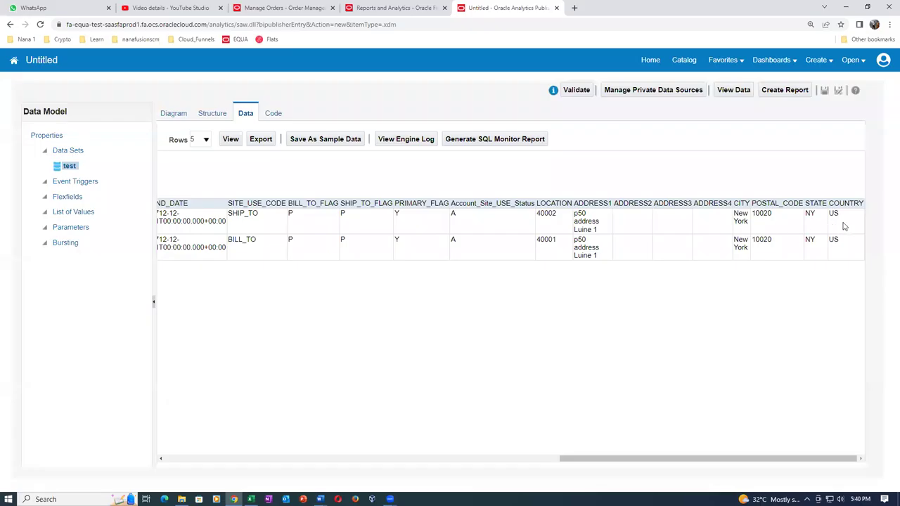
{"action": "key", "text": "alt+Tab"}
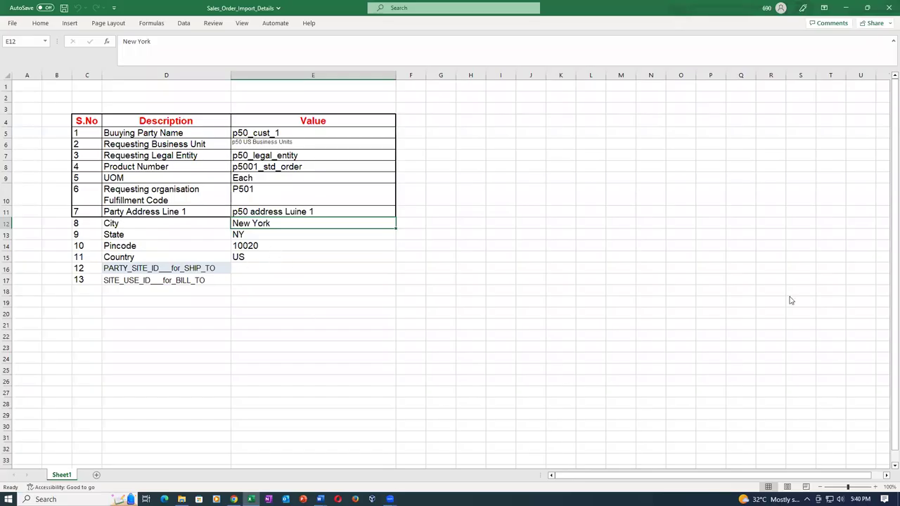
{"action": "key", "text": "alt+Tab"}
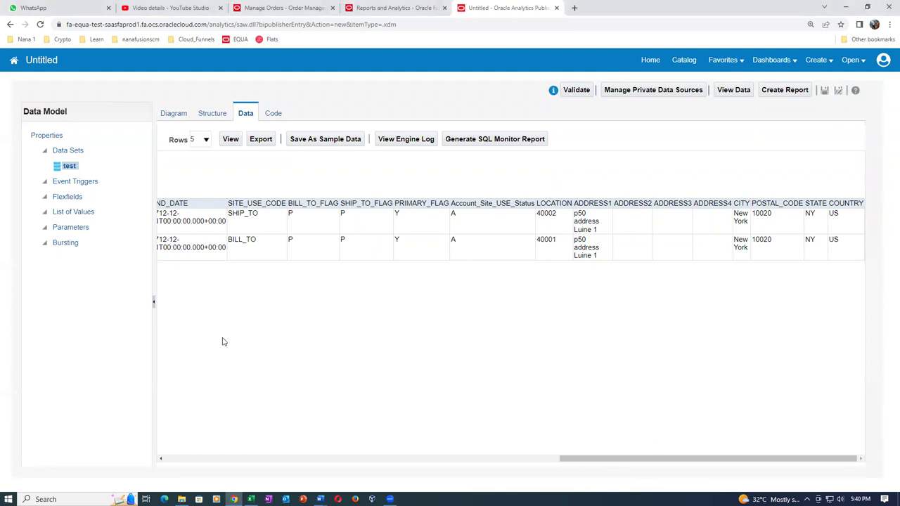
{"action": "key", "text": "alt+Tab"}
{"action": "key", "text": "alt+Tab"}
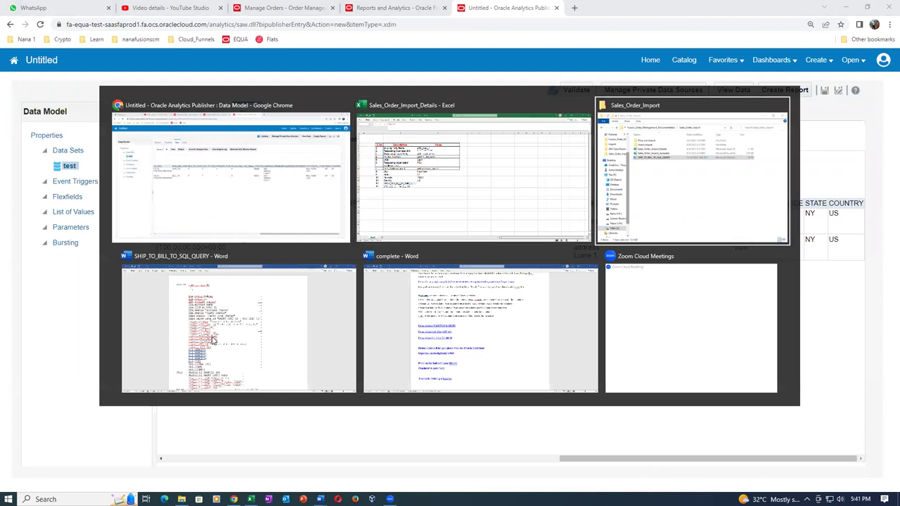
{"action": "key", "text": "alt+Tab"}
{"action": "key", "text": "alt+Tab"}
{"action": "key", "text": "alt+Tab"}
{"action": "key", "text": "alt+Tab"}
{"action": "key", "text": "alt+Tab"}
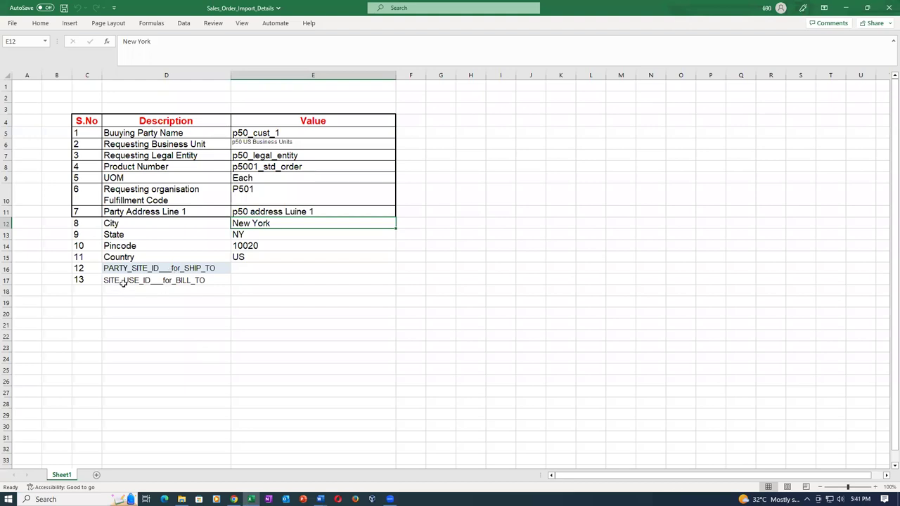
{"action": "left_click", "coordinate": [123, 283]}
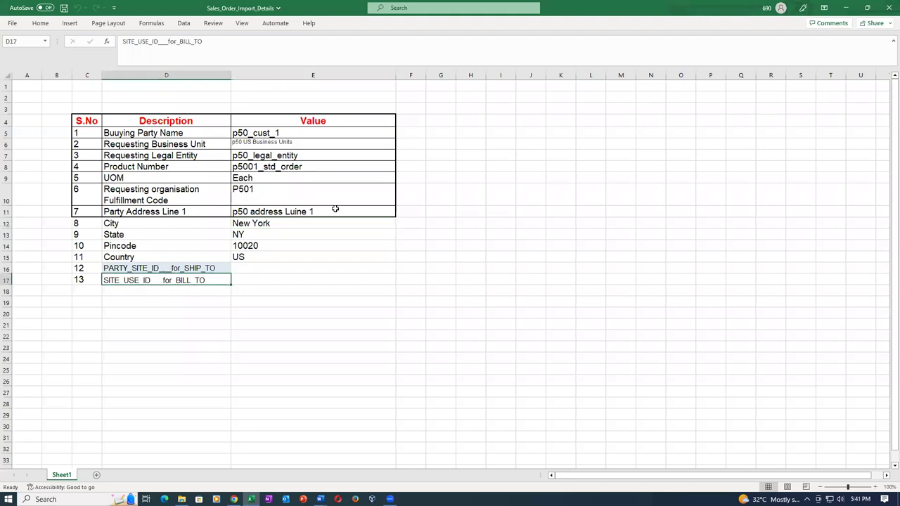
{"action": "left_click_drag", "start_coordinate": [333, 210], "coordinate": [324, 252]}
{"action": "left_click_drag", "start_coordinate": [172, 269], "coordinate": [170, 279]}
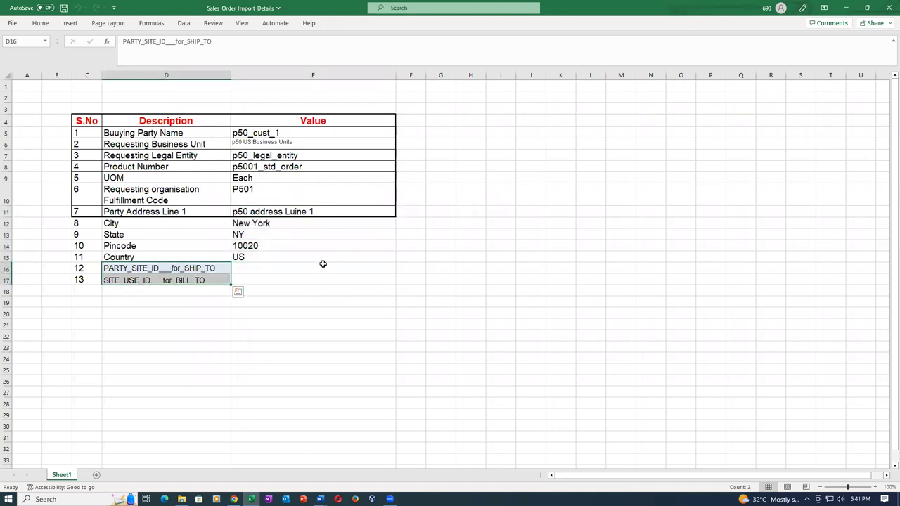
{"action": "left_click", "coordinate": [321, 265]}
{"action": "left_click", "coordinate": [326, 282]}
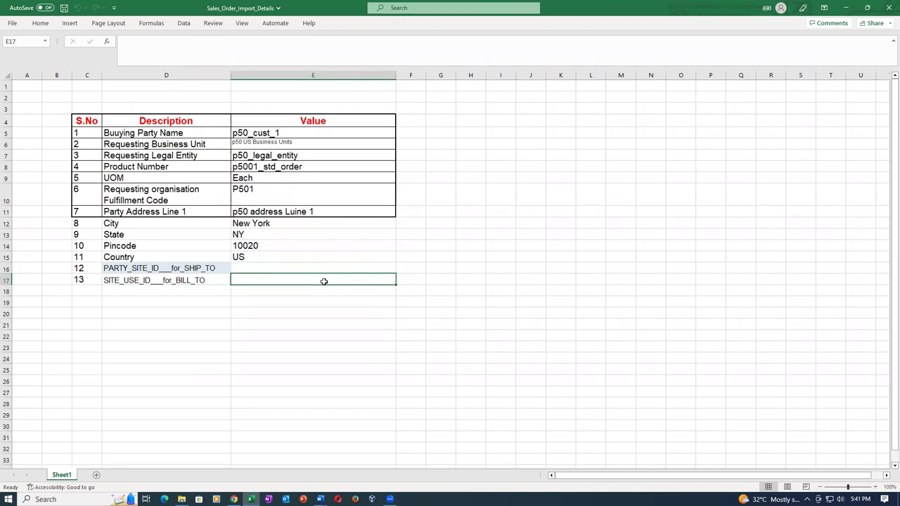
{"action": "left_click_drag", "start_coordinate": [343, 211], "coordinate": [340, 261]}
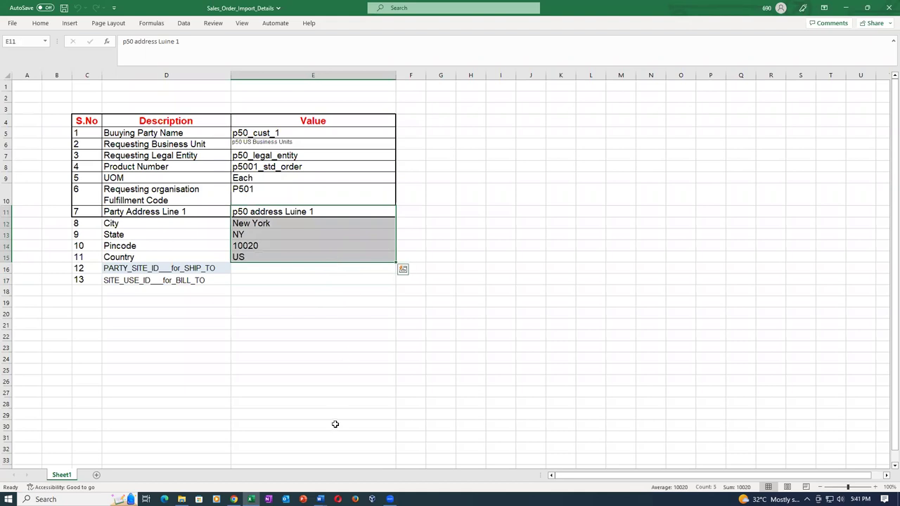
{"action": "left_click", "coordinate": [298, 355]}
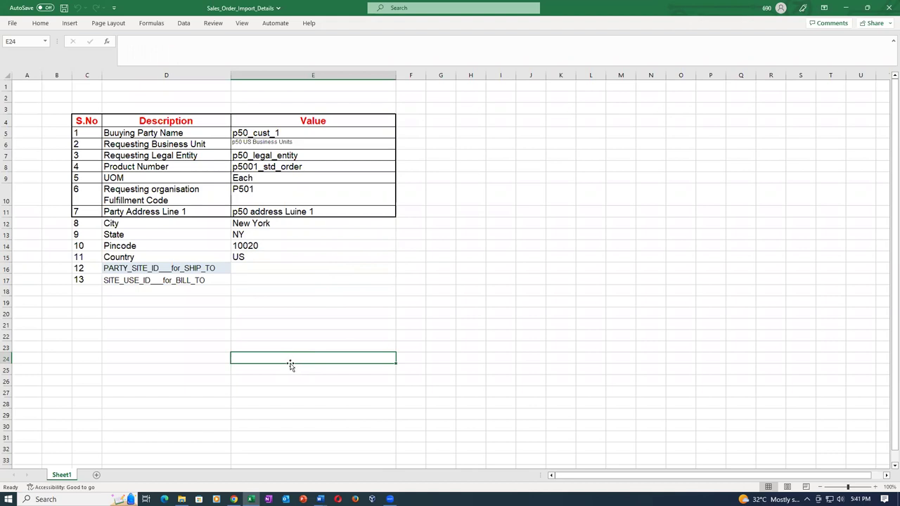
{"action": "left_click", "coordinate": [338, 214]}
{"action": "mouse_move", "coordinate": [339, 220]}
{"action": "left_mouse_down"}
{"action": "mouse_move", "coordinate": [342, 257]}
{"action": "mouse_move", "coordinate": [313, 277]}
{"action": "left_mouse_up"}
{"action": "left_click", "coordinate": [311, 270]}
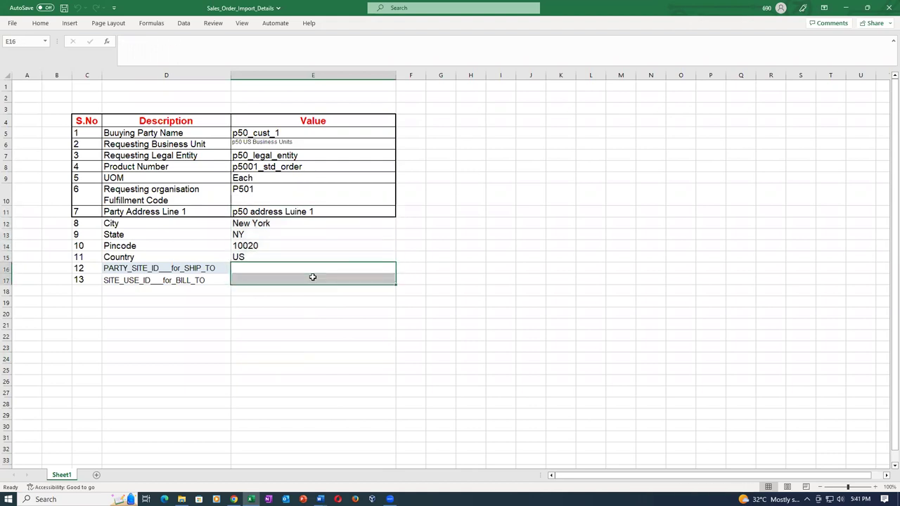
{"action": "key", "text": "alt+Tab"}
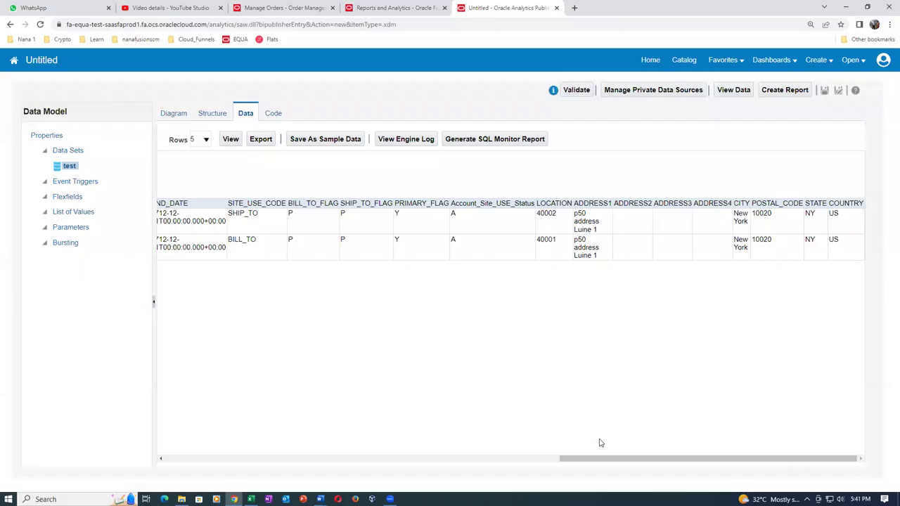
{"action": "left_click_drag", "start_coordinate": [607, 463], "coordinate": [211, 464]}
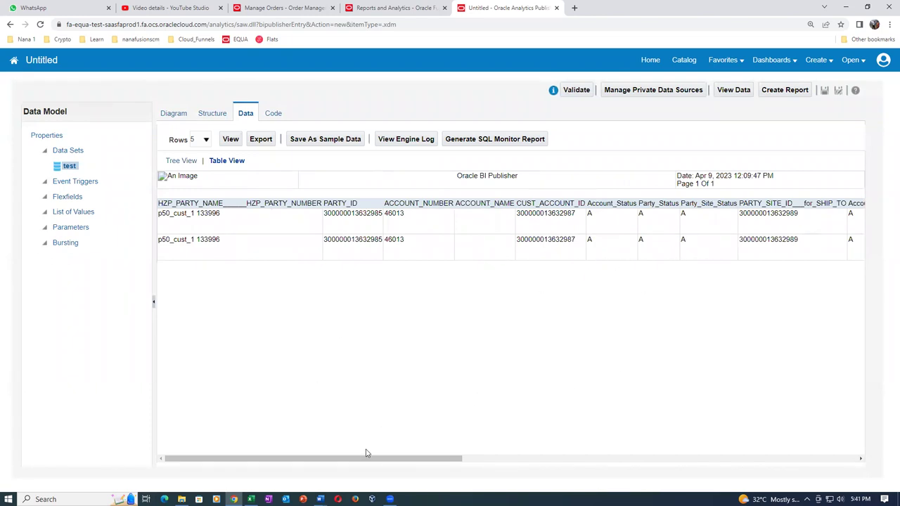
{"action": "left_click_drag", "start_coordinate": [388, 465], "coordinate": [423, 464]}
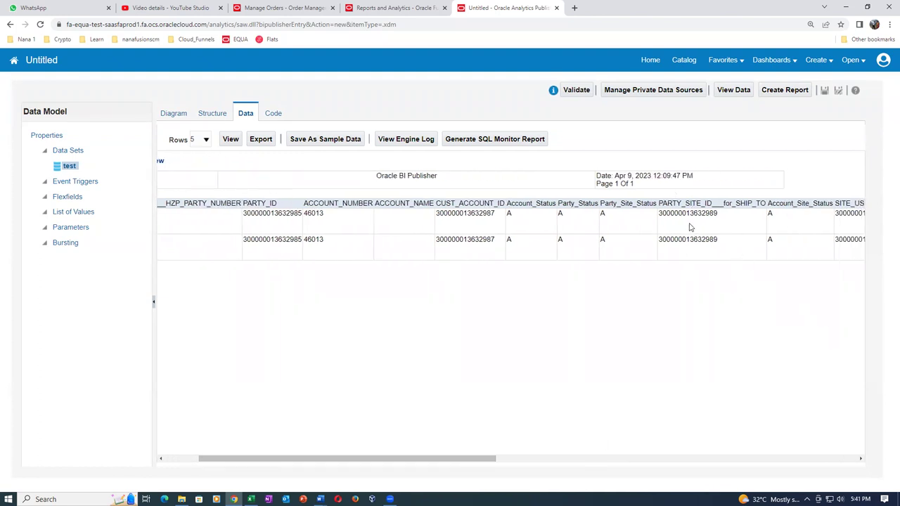
{"action": "left_click_drag", "start_coordinate": [666, 213], "coordinate": [727, 219]}
{"action": "key", "text": "ctrl+c"}
{"action": "key", "text": "alt+Tab"}
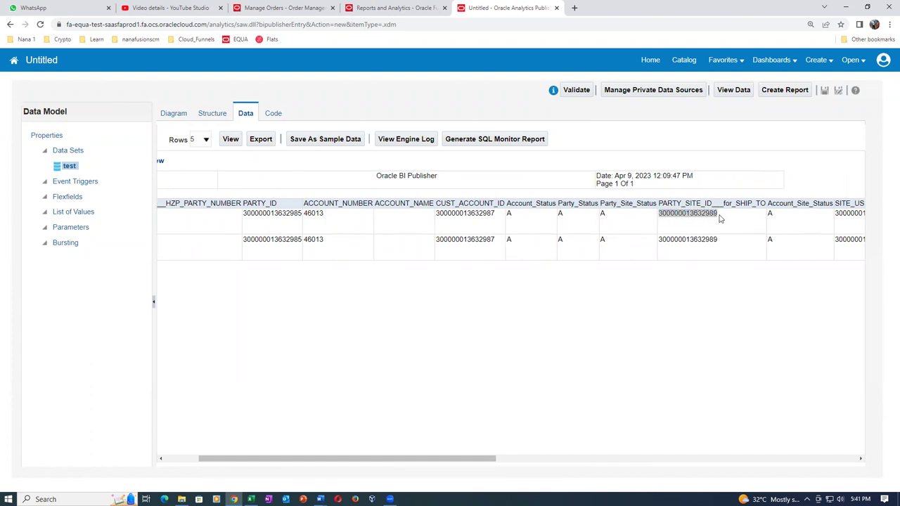
{"action": "left_click", "coordinate": [310, 266]}
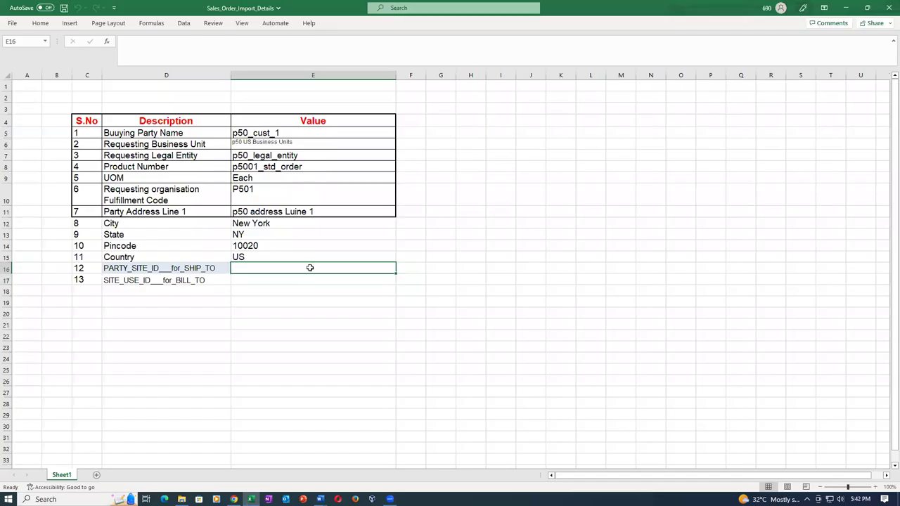
{"action": "type", "text": "'"}
{"action": "key", "text": "ctrl+v"}
{"action": "left_click", "coordinate": [360, 281]}
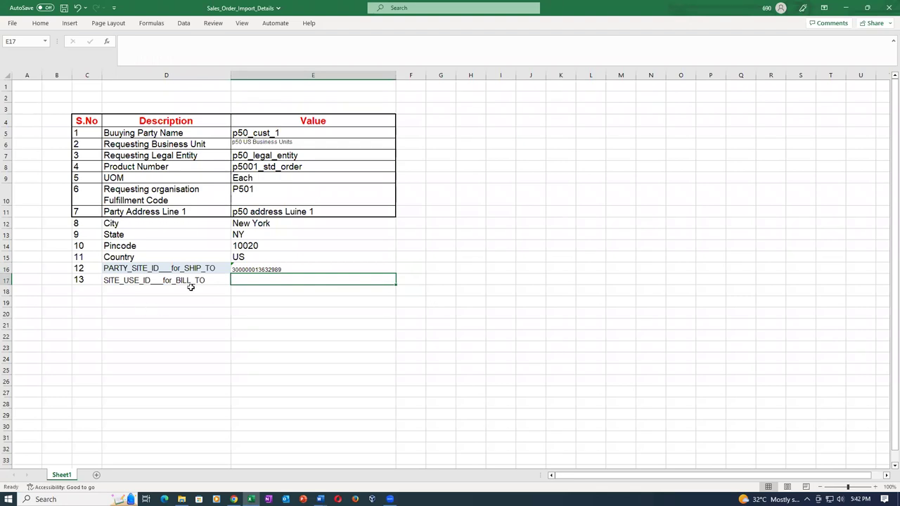
{"action": "key", "text": "alt+Tab"}
{"action": "left_click_drag", "start_coordinate": [380, 458], "coordinate": [436, 461]}
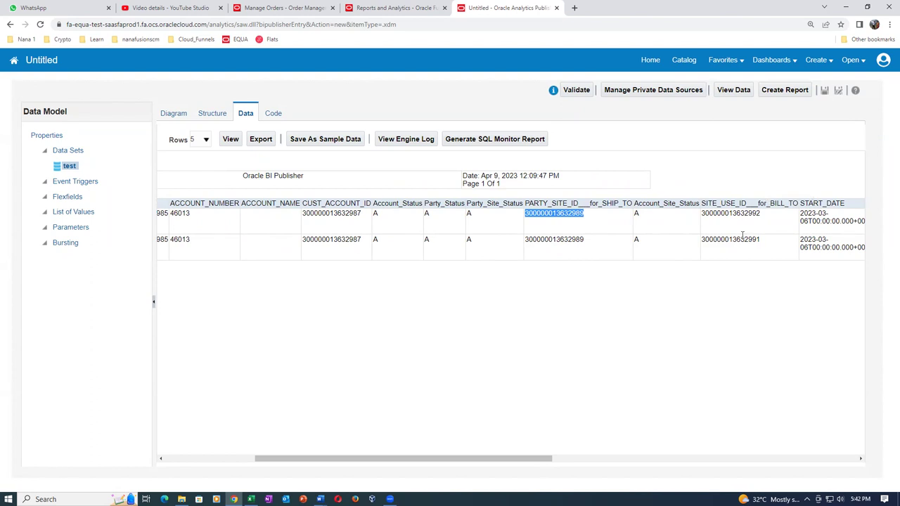
{"action": "left_click_drag", "start_coordinate": [702, 240], "coordinate": [763, 244]}
{"action": "key", "text": "ctrl+c"}
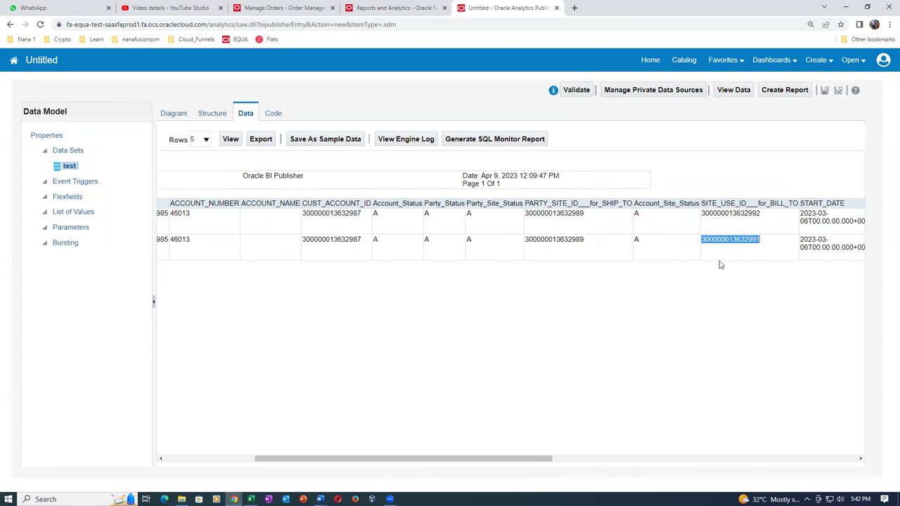
{"action": "key", "text": "alt+Tab"}
{"action": "type", "text": "'"}
{"action": "key", "text": "ctrl+v"}
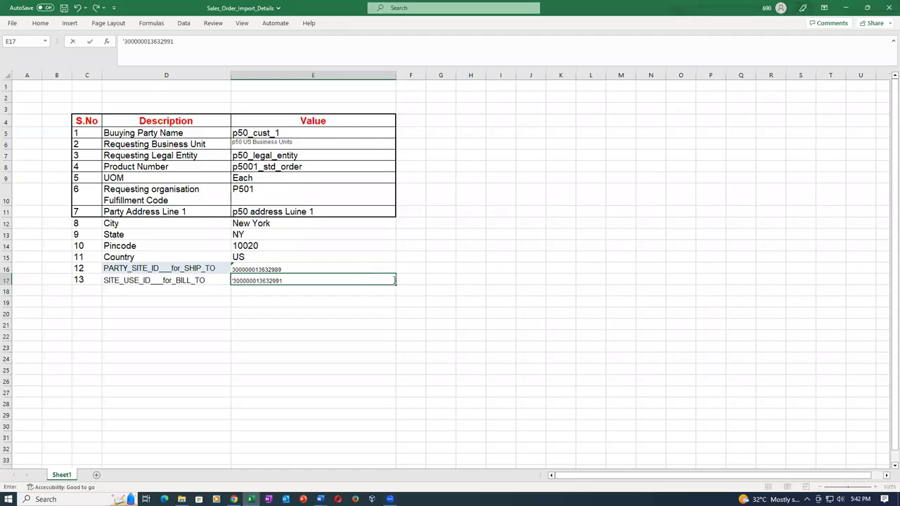
{"action": "key", "text": "Tab"}
{"action": "key", "text": "ctrl+s"}
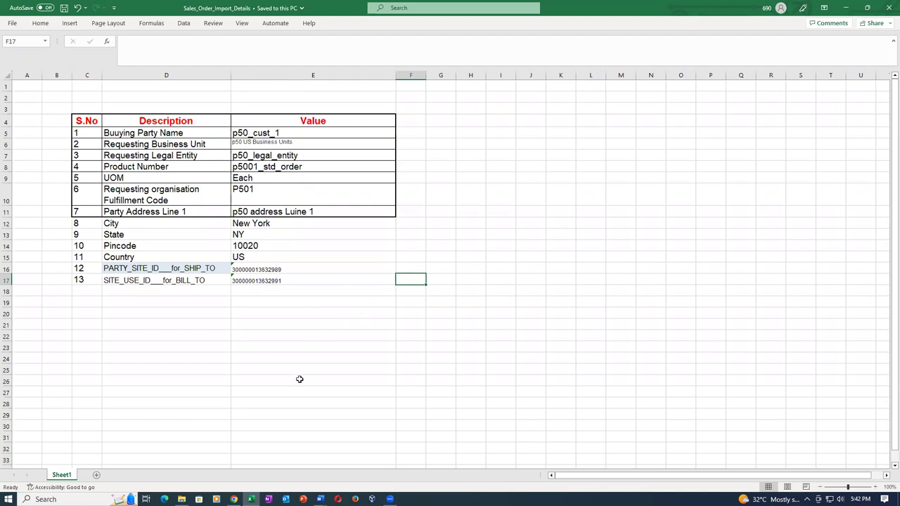
Verify the value stored in cell E17 against the Publisher data results
{"action": "mouse_move", "coordinate": [234, 500]}
{"action": "left_click", "coordinate": [232, 457]}
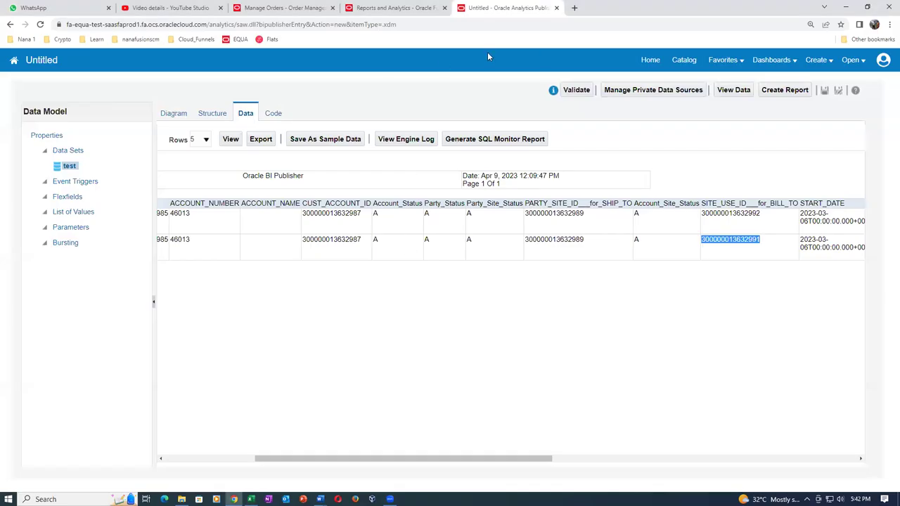
{"action": "left_click", "coordinate": [570, 312]}
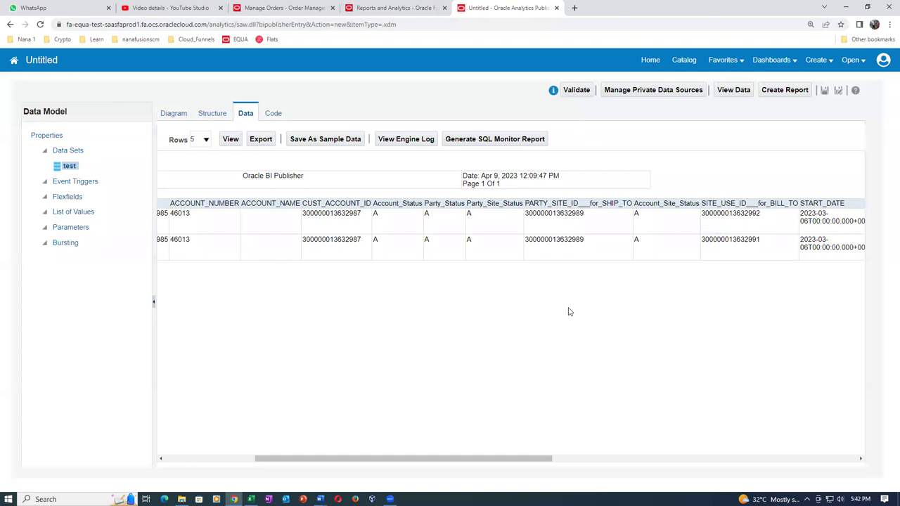
{"action": "key", "text": "alt+Tab"}
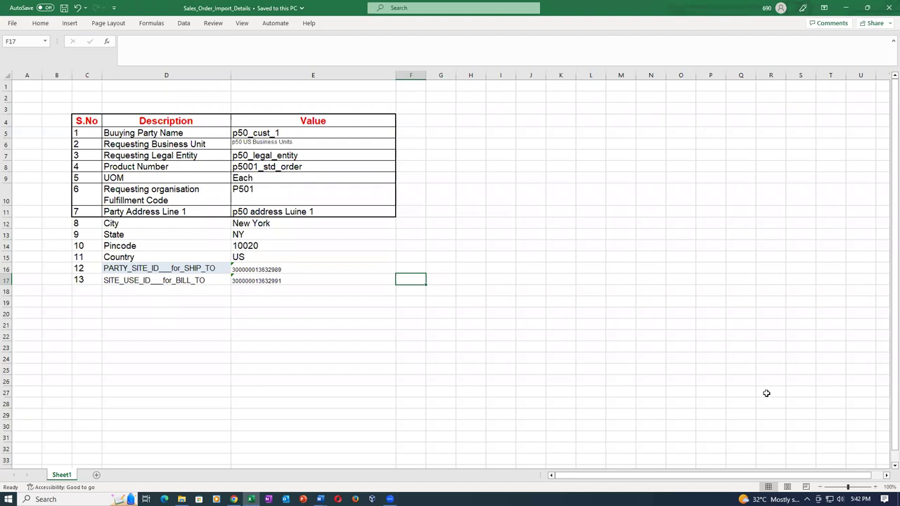
{"action": "key", "text": "alt+Tab"}
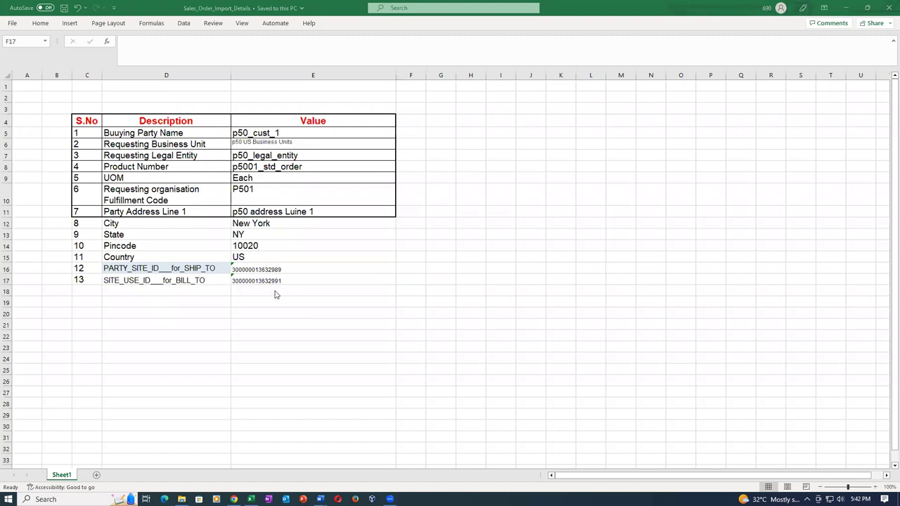
{"action": "left_click", "coordinate": [321, 314]}
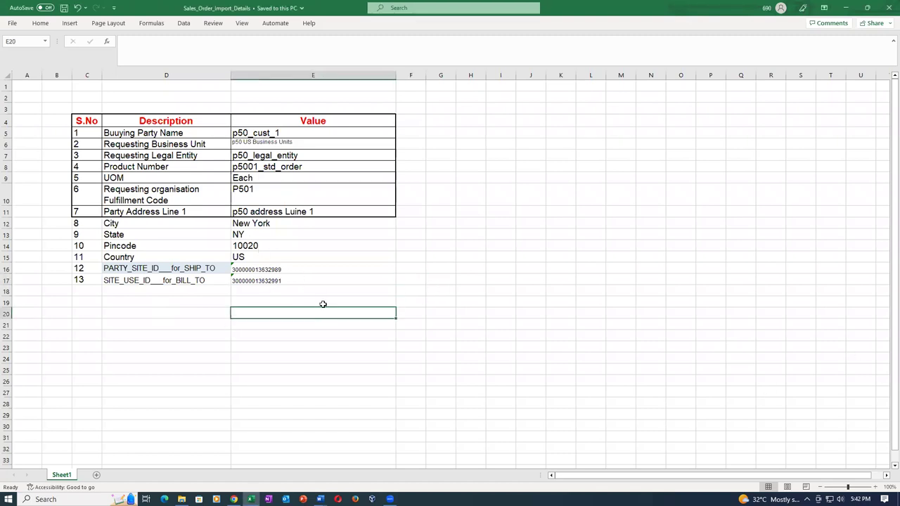
{"action": "left_click", "coordinate": [323, 282]}
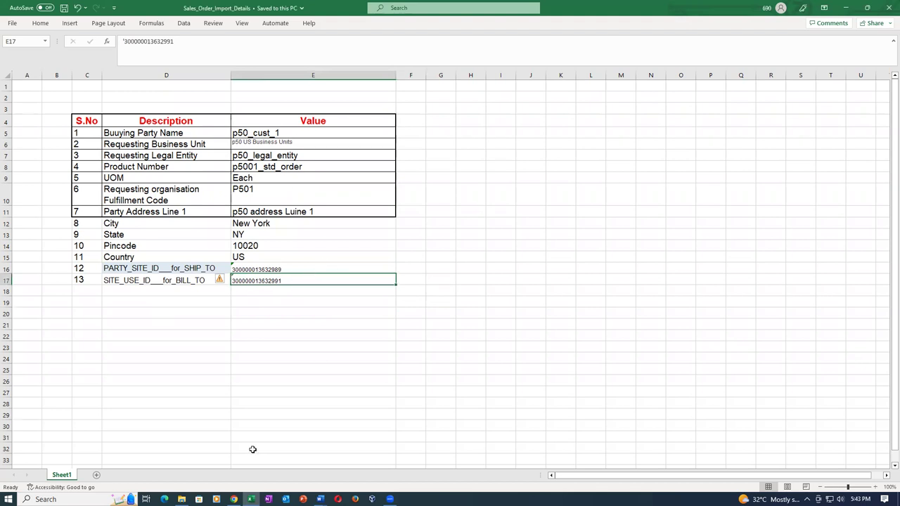
{"action": "mouse_move", "coordinate": [233, 499]}
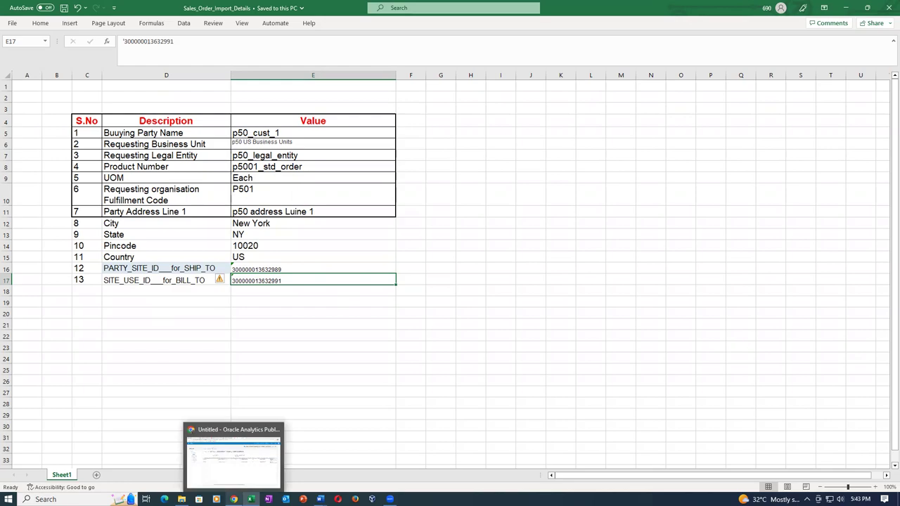
{"action": "left_click", "coordinate": [245, 470]}
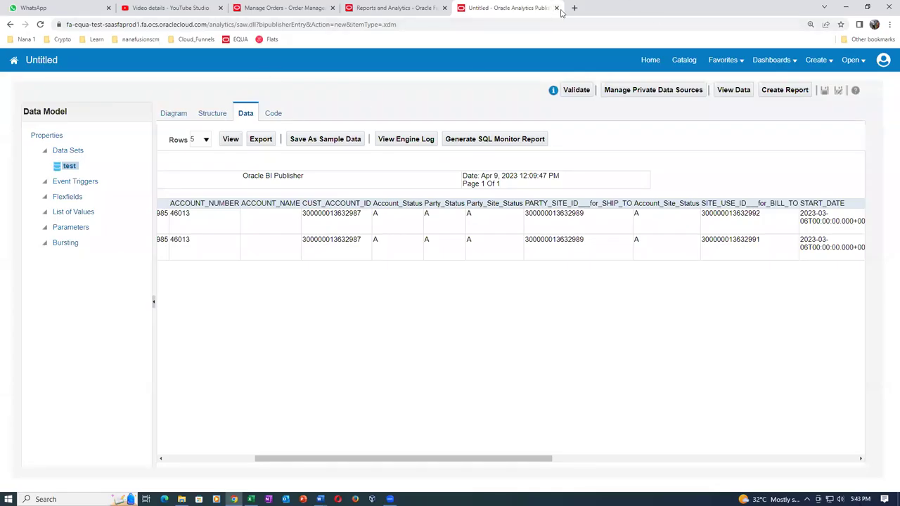
Close the Publisher and Reports and Analytics tabs, then cancel and discard the p50_cust_1 draft order
{"action": "left_click", "coordinate": [557, 8]}
{"action": "left_click", "coordinate": [496, 77]}
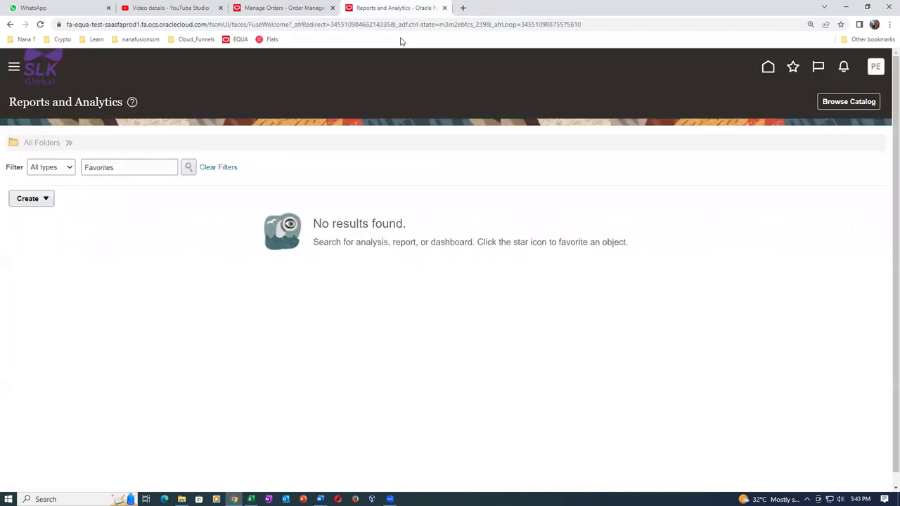
{"action": "left_click", "coordinate": [444, 8]}
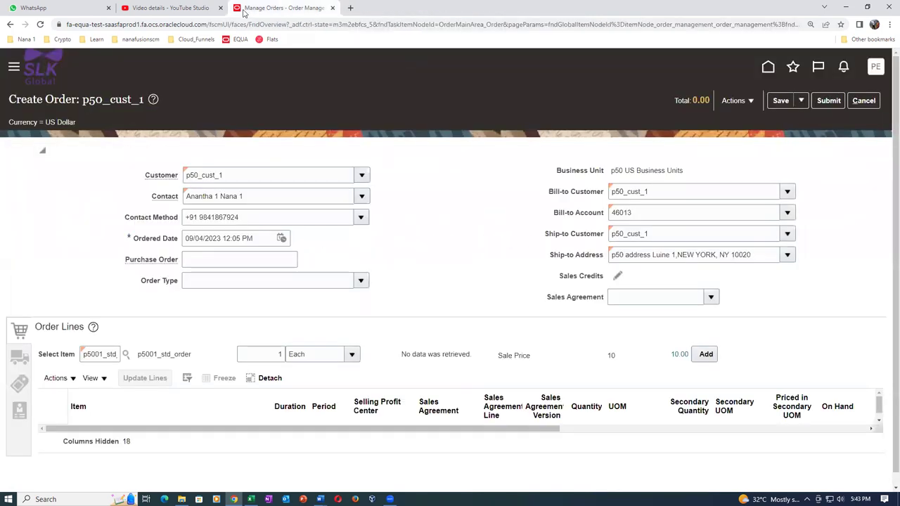
{"action": "left_click", "coordinate": [869, 101]}
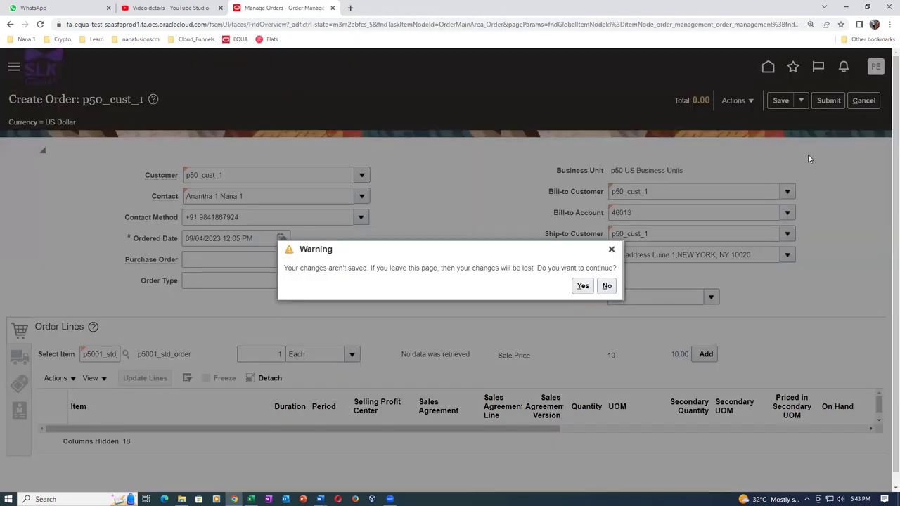
{"action": "left_click", "coordinate": [585, 286]}
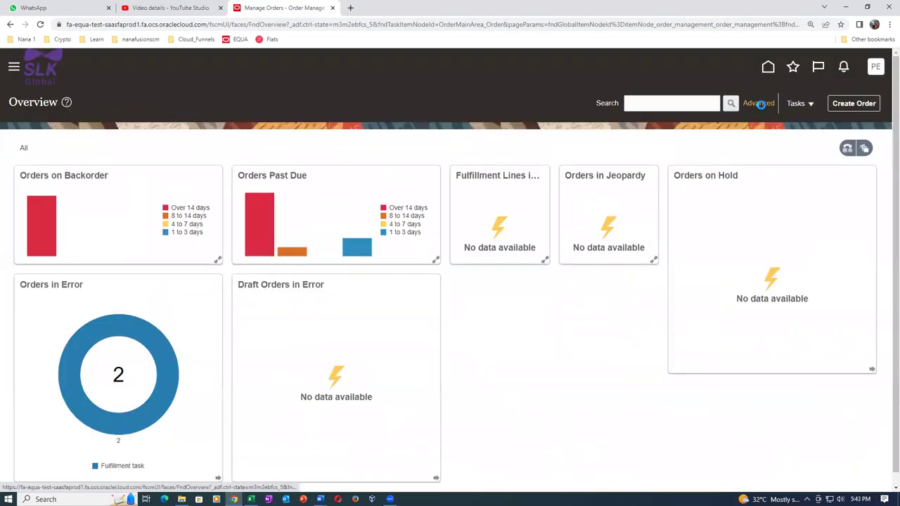
Search Manage Orders for source order 1010 and open the resulting order 34
{"action": "left_click", "coordinate": [476, 173]}
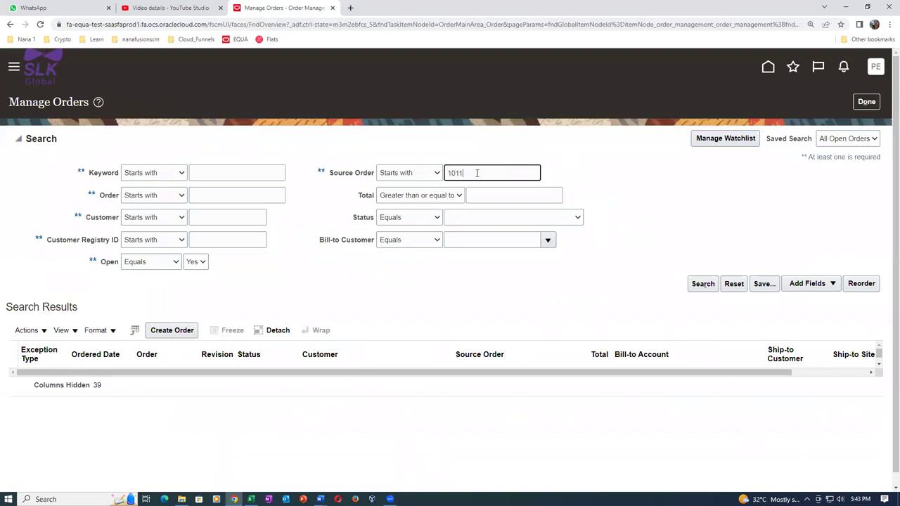
{"action": "left_click", "coordinate": [703, 283]}
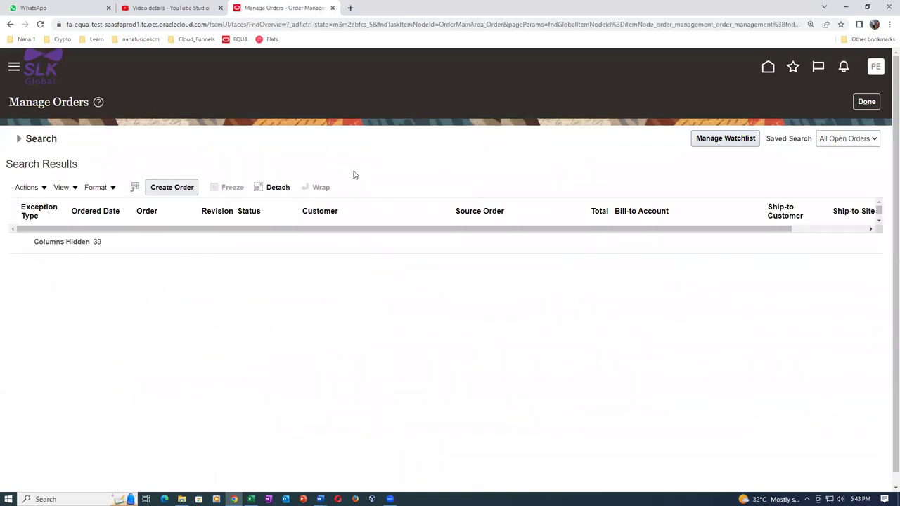
{"action": "left_click", "coordinate": [19, 140]}
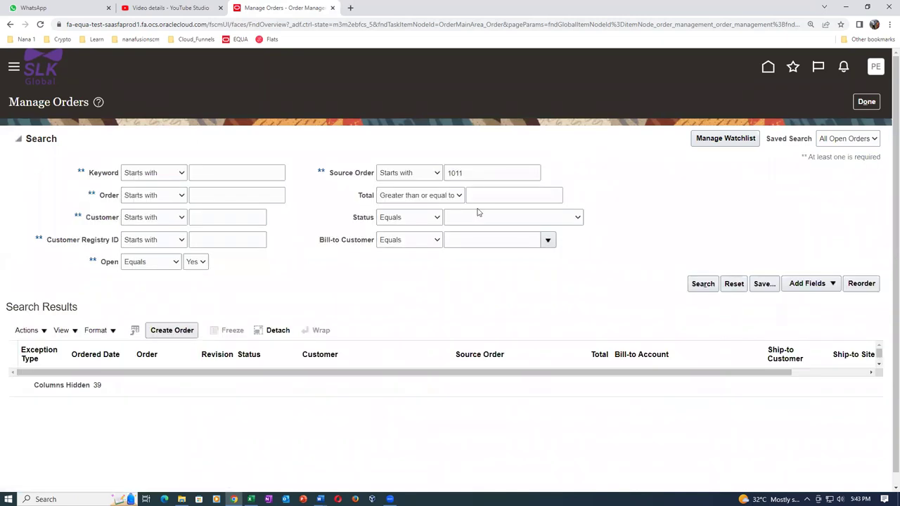
{"action": "left_click", "coordinate": [485, 173]}
{"action": "left_click", "coordinate": [695, 282]}
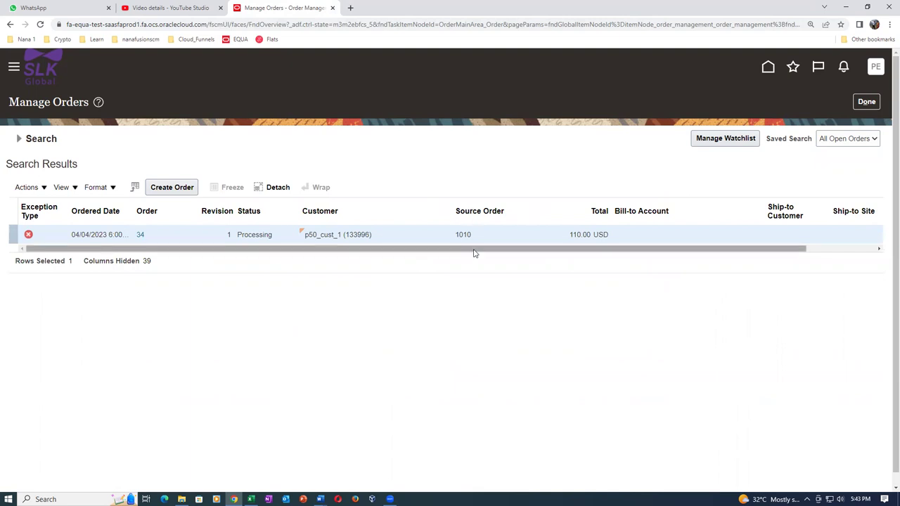
{"action": "left_click", "coordinate": [140, 236]}
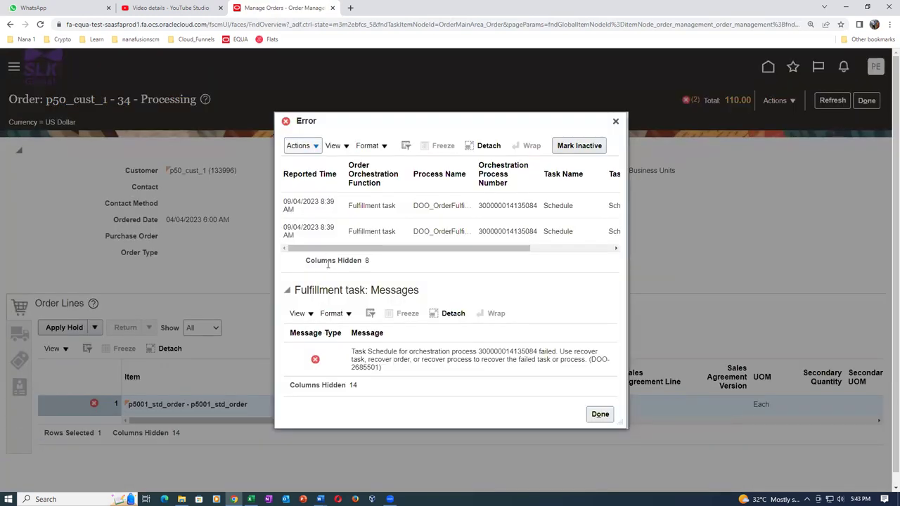
Read the failure messages of order 34's two failed scheduling tasks
{"action": "left_click_drag", "start_coordinate": [486, 251], "coordinate": [594, 260]}
{"action": "left_click", "coordinate": [586, 211]}
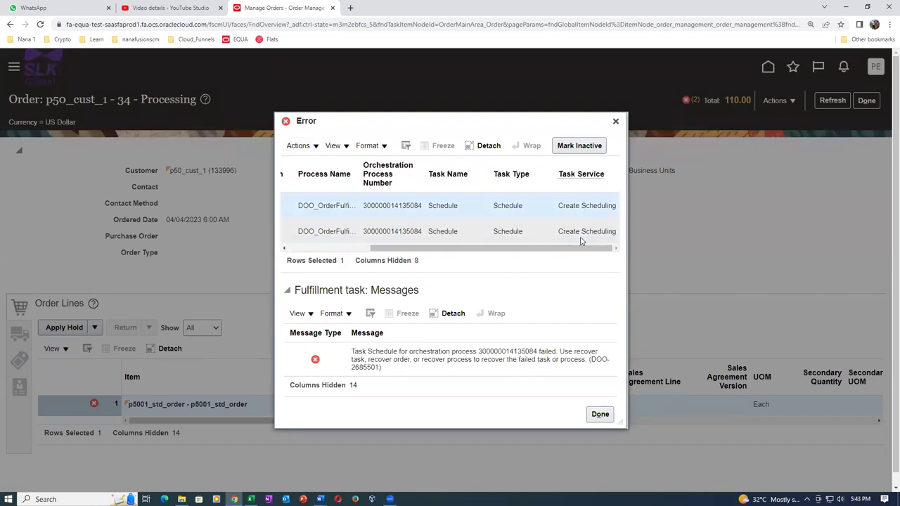
{"action": "left_click", "coordinate": [580, 234]}
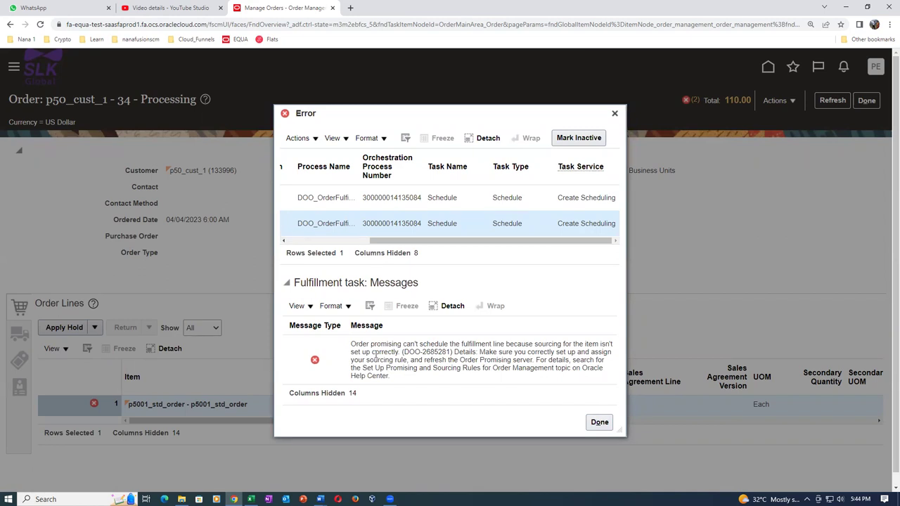
{"action": "left_click", "coordinate": [599, 422]}
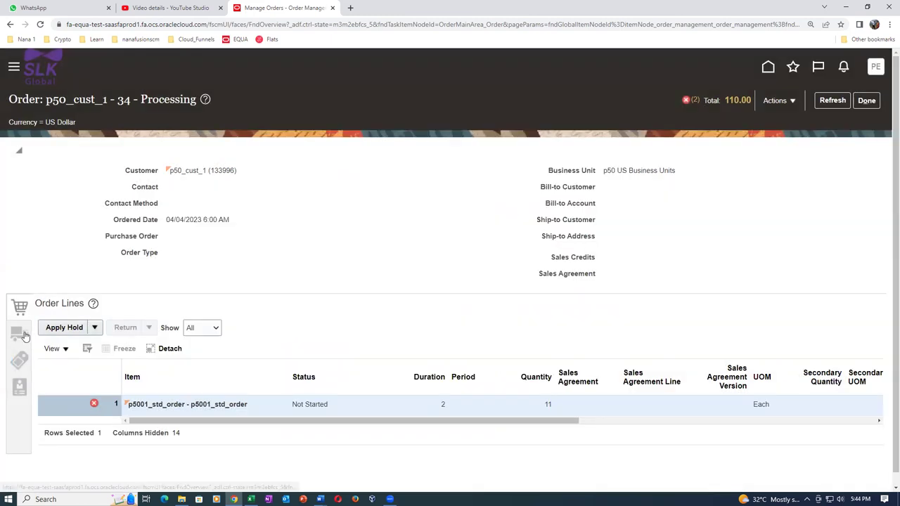
Check the line's empty supply warehouse in Shipment Details, then open the order's Actions menu
{"action": "left_click", "coordinate": [24, 335]}
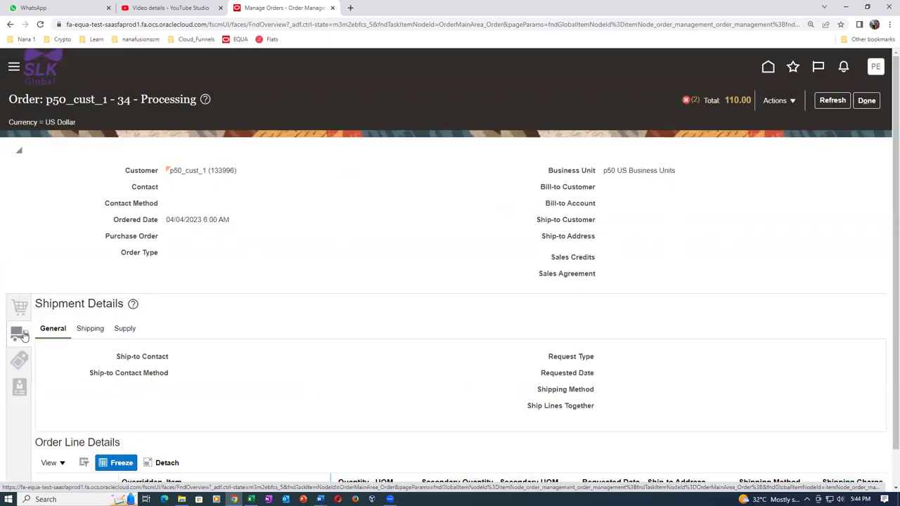
{"action": "left_click", "coordinate": [124, 330]}
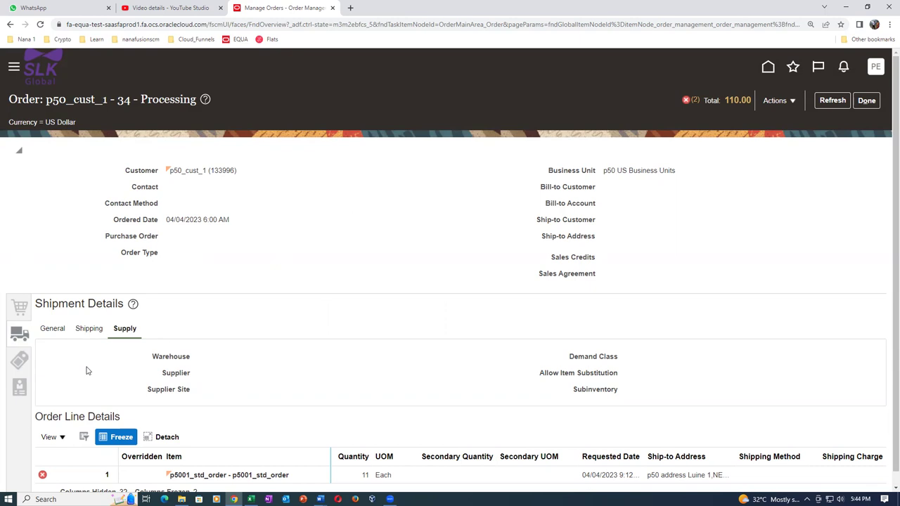
{"action": "left_click", "coordinate": [19, 306]}
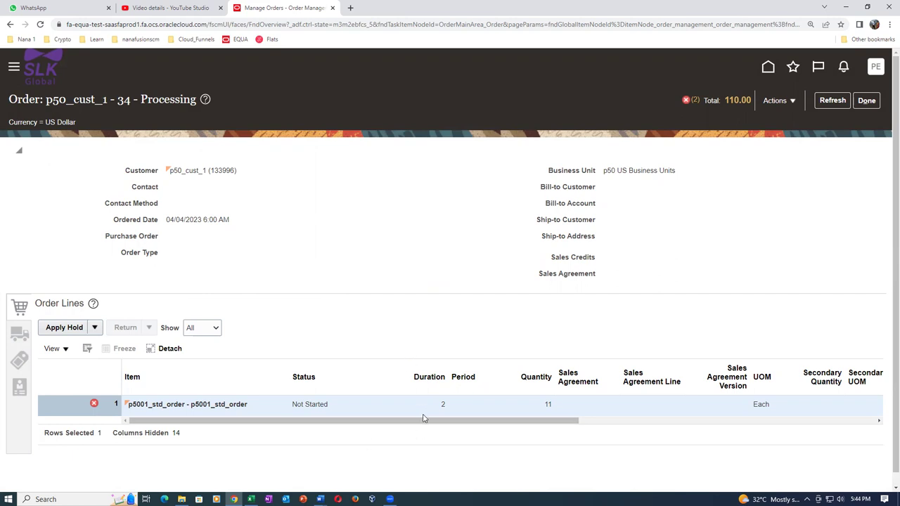
{"action": "left_click", "coordinate": [776, 103]}
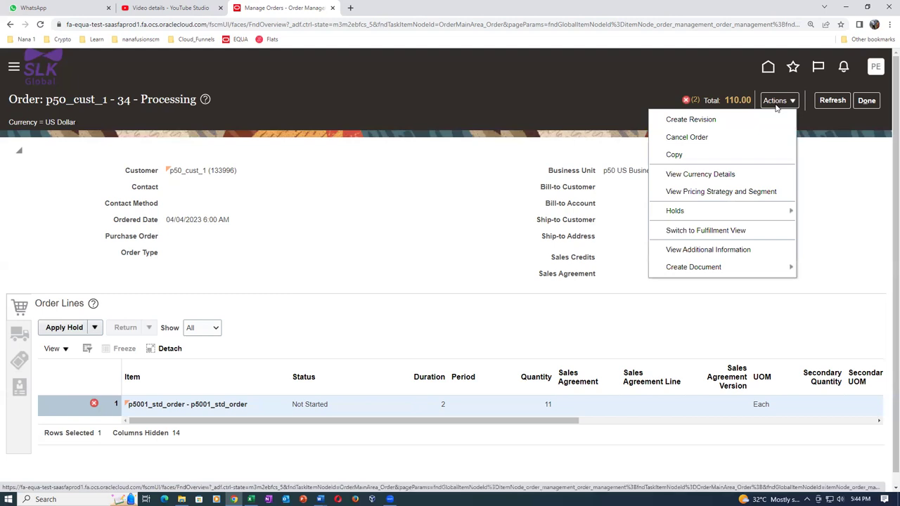
Create a revision of order 34 with warehouse P501 - p50_child_1 and submit it
{"action": "left_click", "coordinate": [720, 127]}
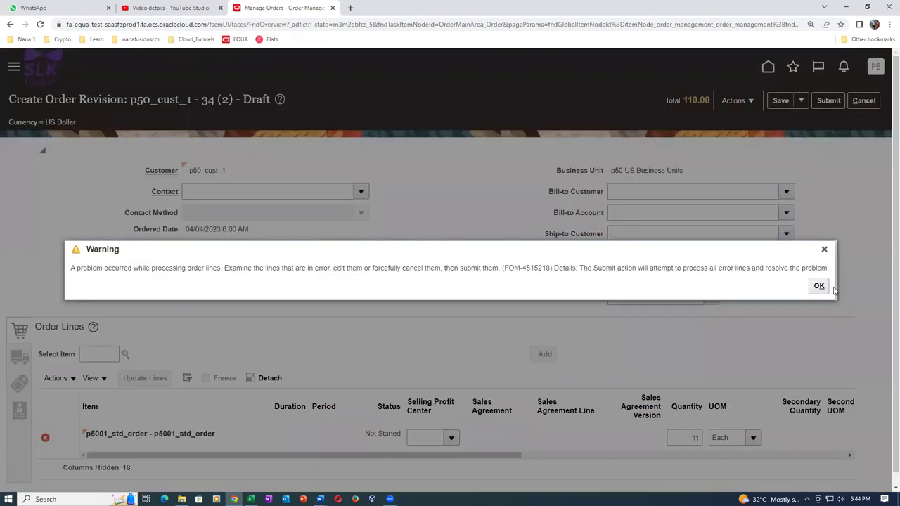
{"action": "left_click", "coordinate": [819, 285]}
{"action": "left_click", "coordinate": [19, 358]}
{"action": "left_click", "coordinate": [129, 356]}
{"action": "left_click", "coordinate": [251, 387]}
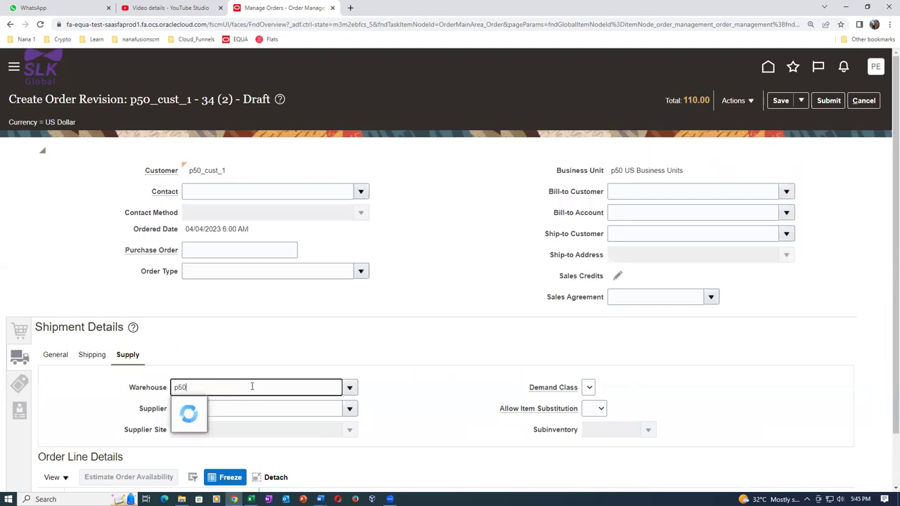
{"action": "left_click", "coordinate": [211, 408]}
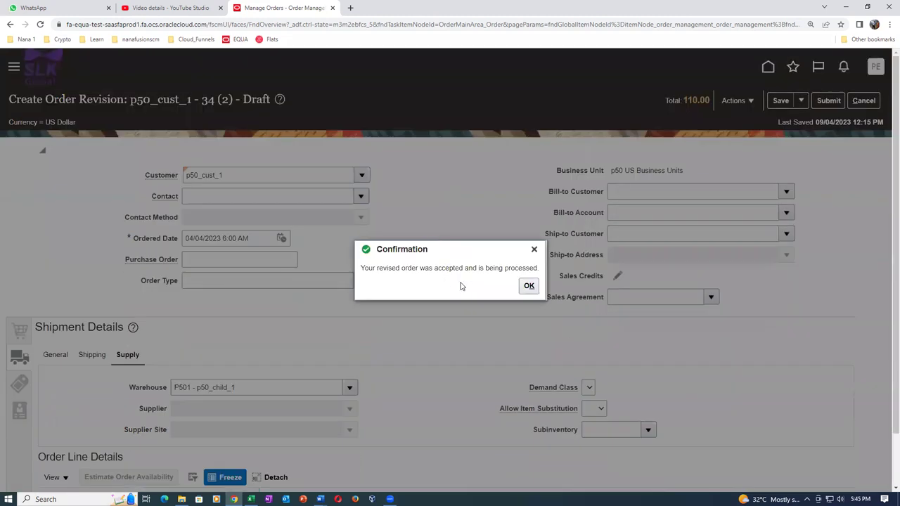
{"action": "left_click", "coordinate": [529, 285]}
{"action": "left_click", "coordinate": [350, 8]}
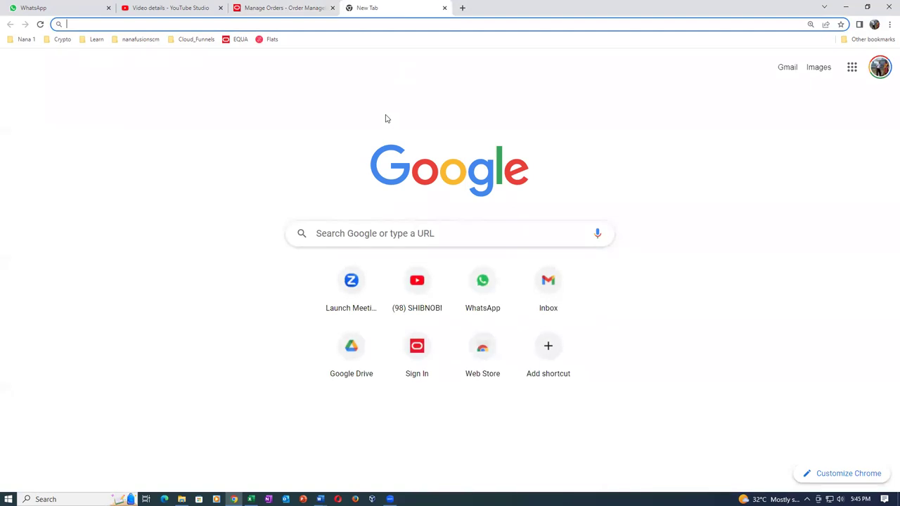
Browse docs.oracle.com to the Cloud Applications Order Management documentation and list its available updates
{"action": "type", "text": "docs"}
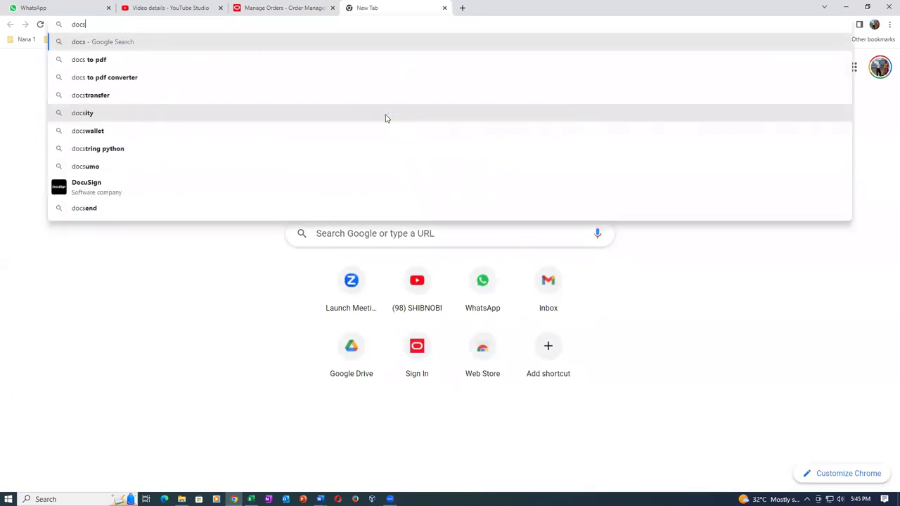
{"action": "type", "text": ".oracle.co"}
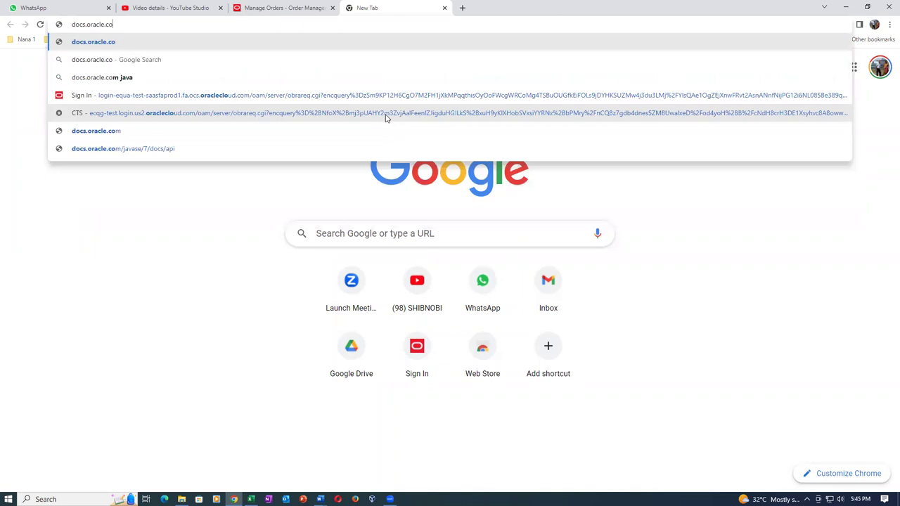
{"action": "key", "text": "Return"}
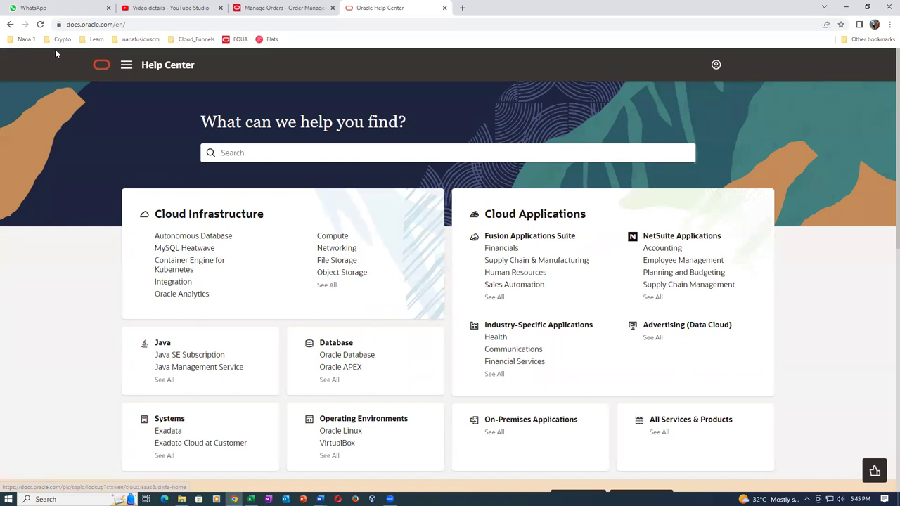
{"action": "left_click", "coordinate": [542, 218]}
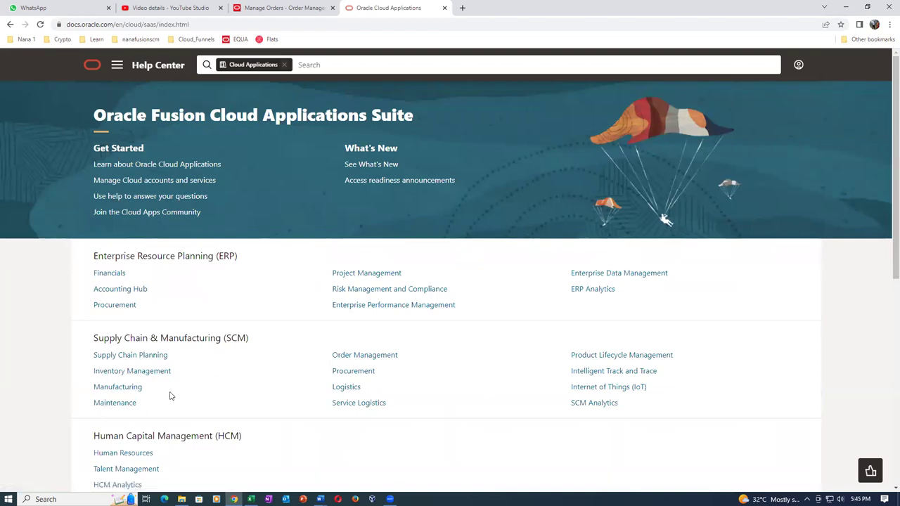
{"action": "left_click", "coordinate": [381, 357]}
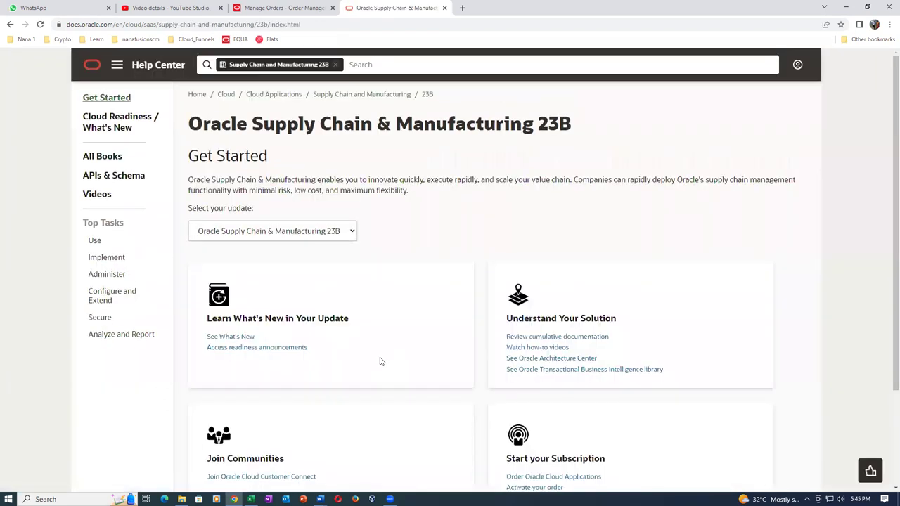
{"action": "left_click", "coordinate": [310, 232]}
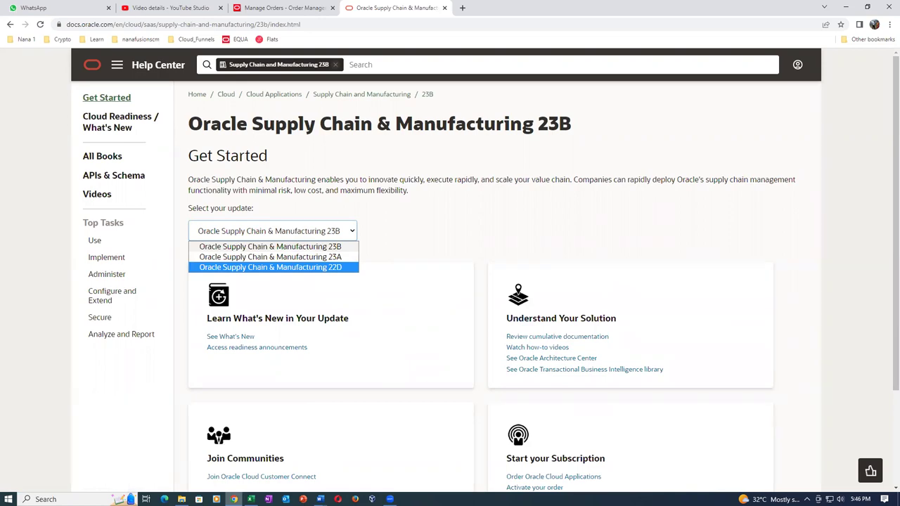
{"action": "key", "text": "alt+Tab"}
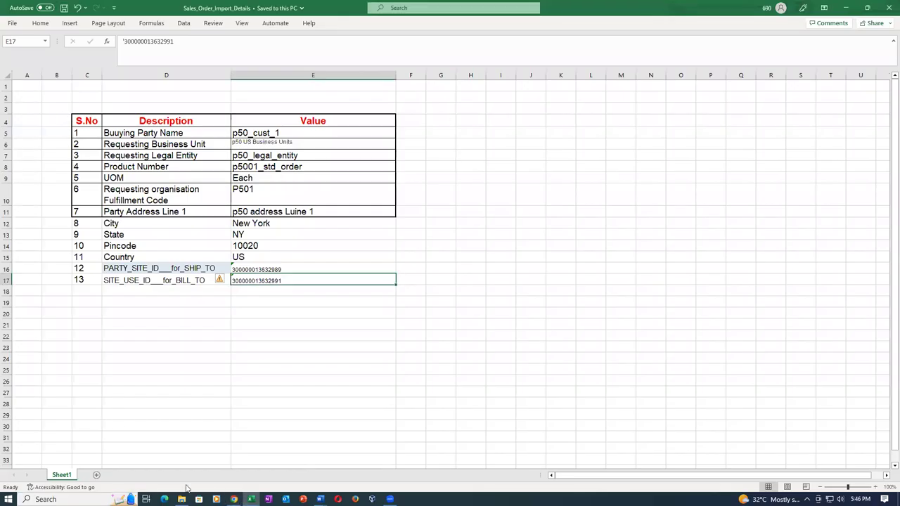
Check the About This Application dialog shows release 23A (11.13.23.01.0), then return to the docs
{"action": "left_click", "coordinate": [234, 499]}
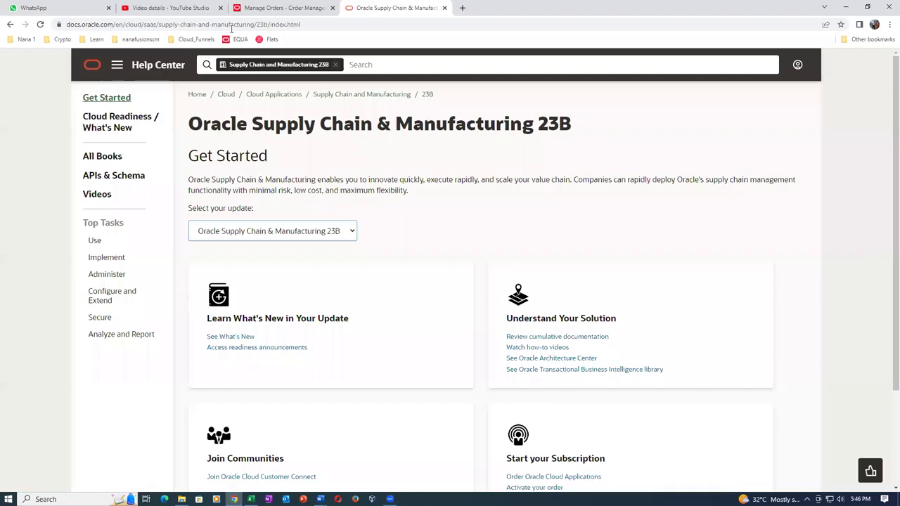
{"action": "left_click", "coordinate": [296, 10]}
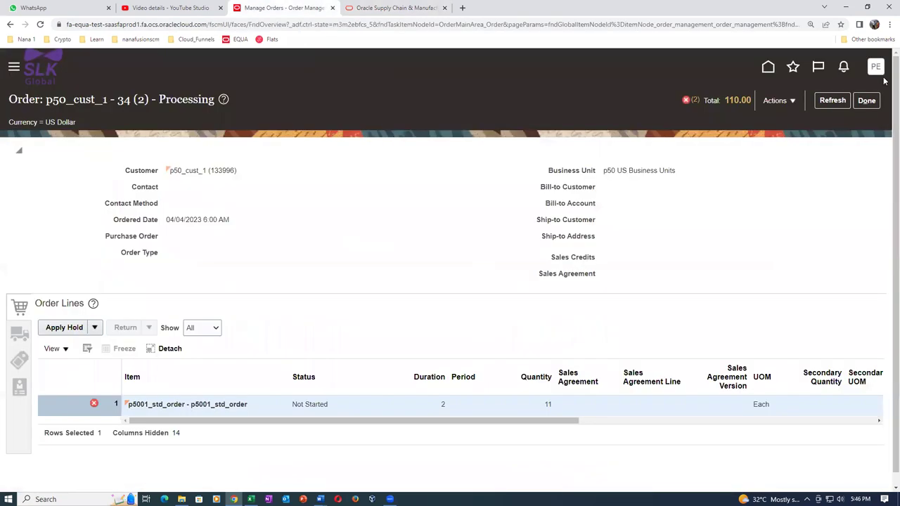
{"action": "left_click", "coordinate": [875, 67]}
{"action": "left_click", "coordinate": [655, 385]}
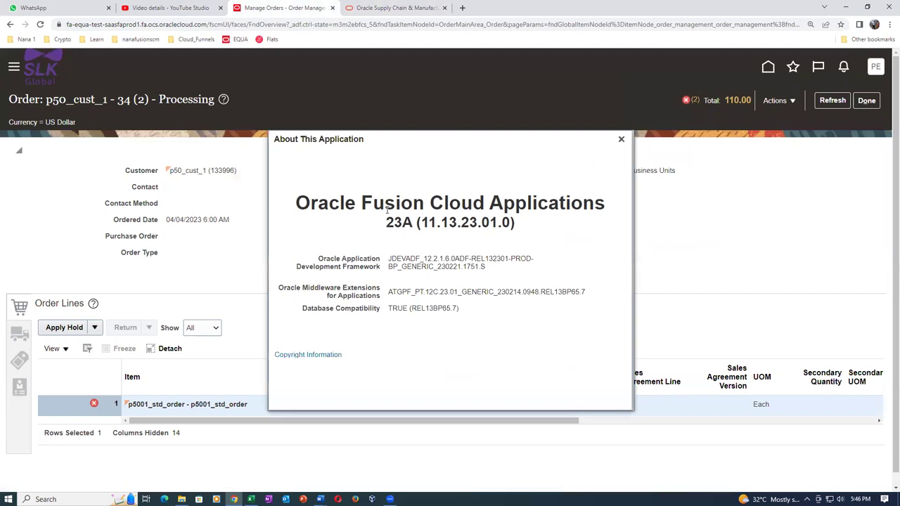
{"action": "left_click_drag", "start_coordinate": [388, 220], "coordinate": [519, 230]}
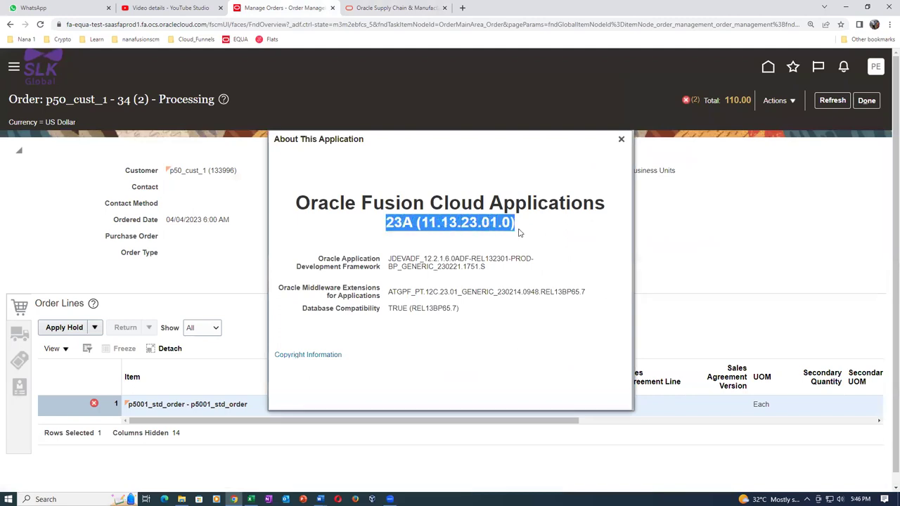
{"action": "left_click", "coordinate": [620, 139]}
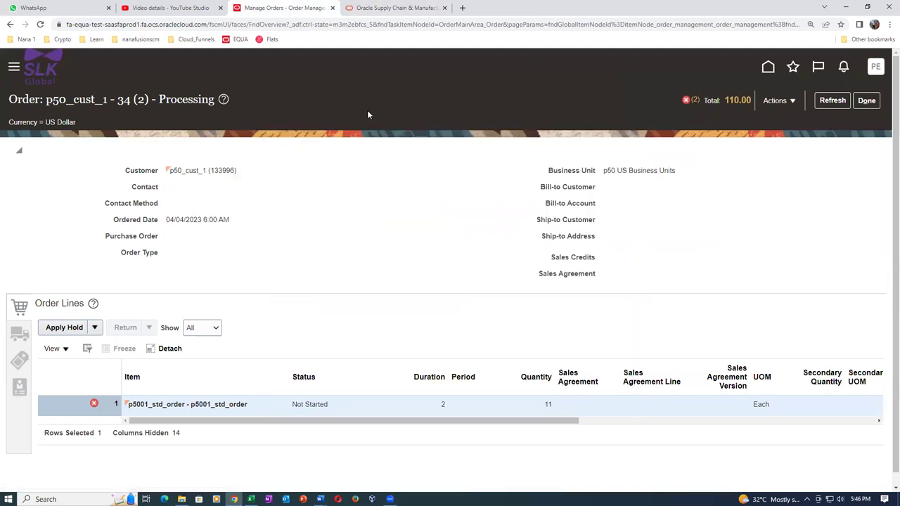
{"action": "key", "text": "ctrl+Tab"}
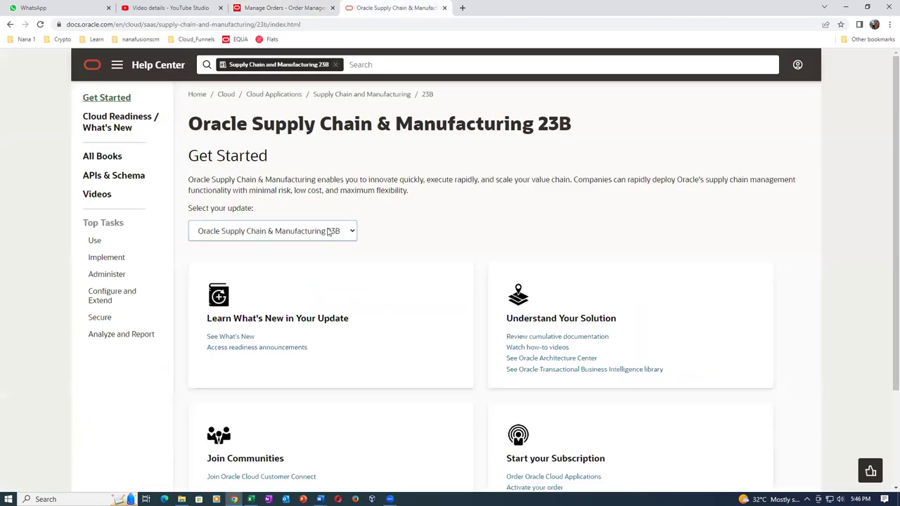
Select documentation update 23A and show all of its books
{"action": "left_click", "coordinate": [329, 232]}
{"action": "left_click", "coordinate": [330, 258]}
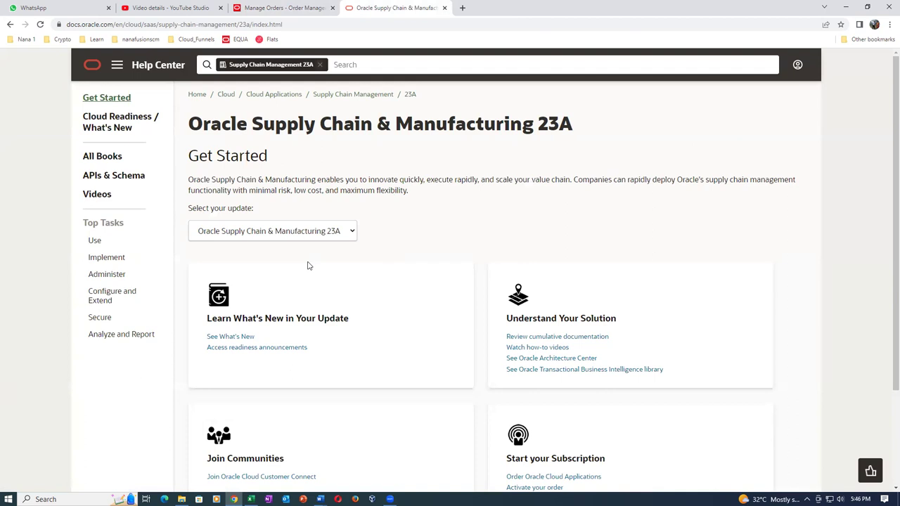
{"action": "left_click", "coordinate": [98, 161]}
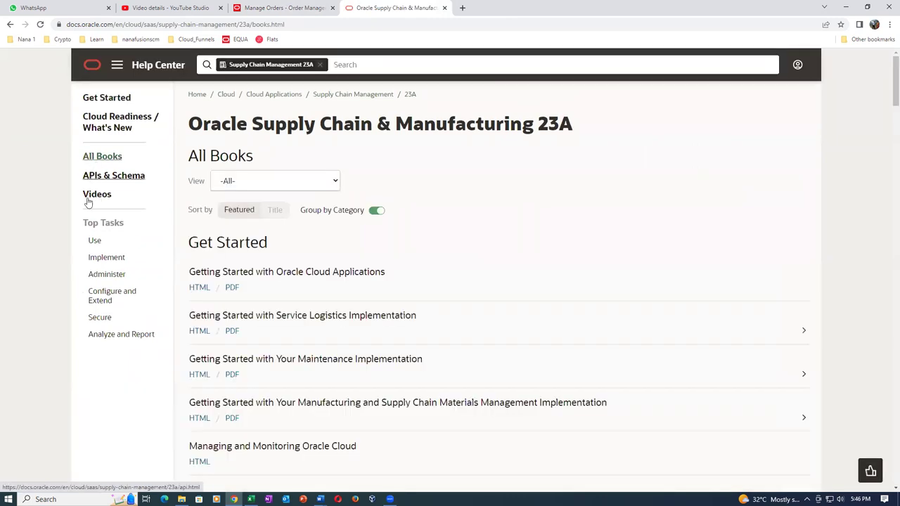
Find File-Based Data Import (FBDI) for SCM under Implementation and open its HTML version
{"action": "scroll", "coordinate": [471, 270], "scroll_direction": "down", "scroll_amount": 3}
{"action": "scroll", "coordinate": [471, 270], "scroll_direction": "down", "scroll_amount": 10}
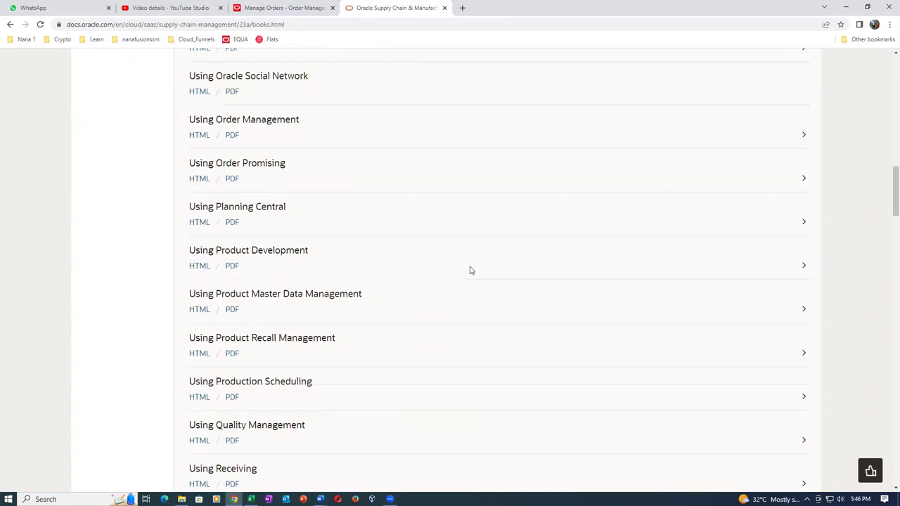
{"action": "scroll", "coordinate": [471, 270], "scroll_direction": "down", "scroll_amount": 9}
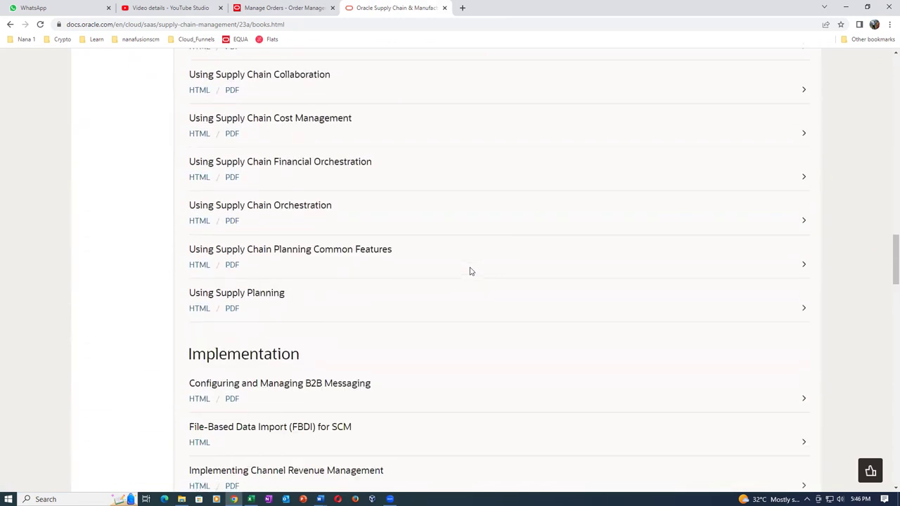
{"action": "scroll", "coordinate": [471, 272], "scroll_direction": "down", "scroll_amount": 2}
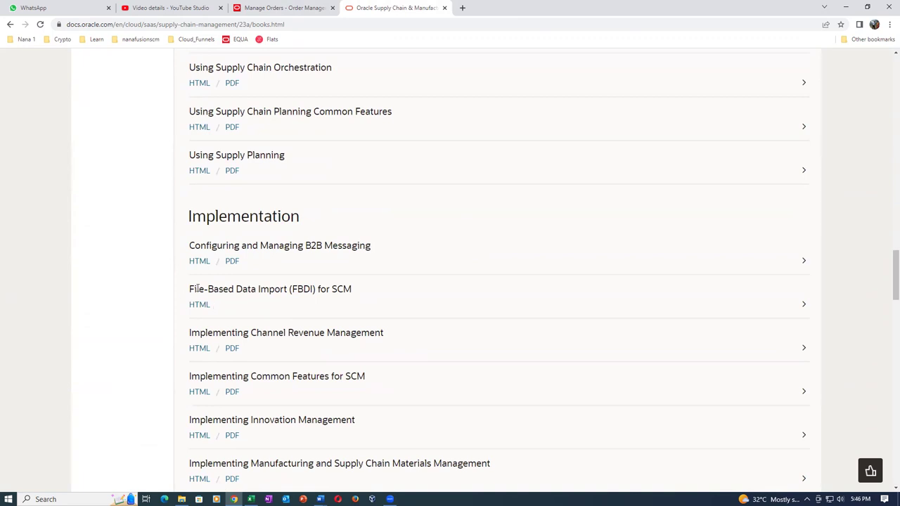
{"action": "left_click_drag", "start_coordinate": [197, 289], "coordinate": [336, 289]}
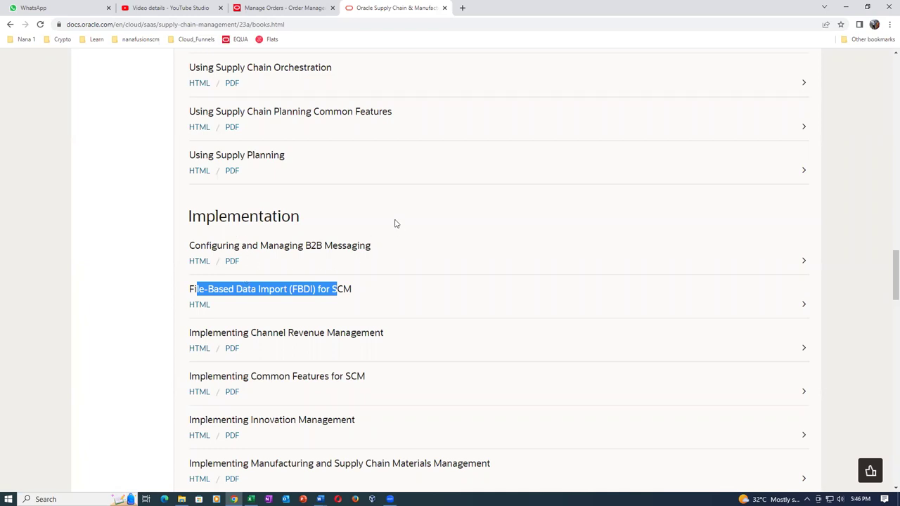
{"action": "left_click", "coordinate": [250, 312]}
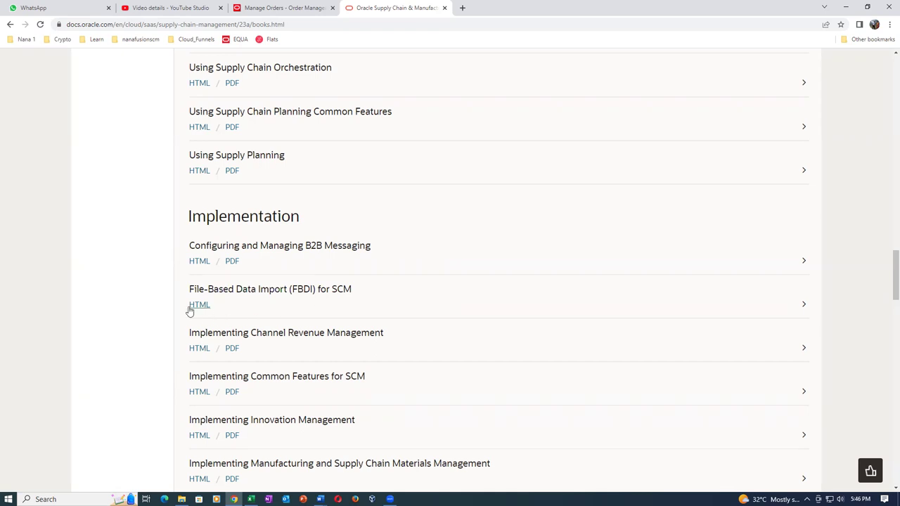
{"action": "left_click", "coordinate": [198, 309]}
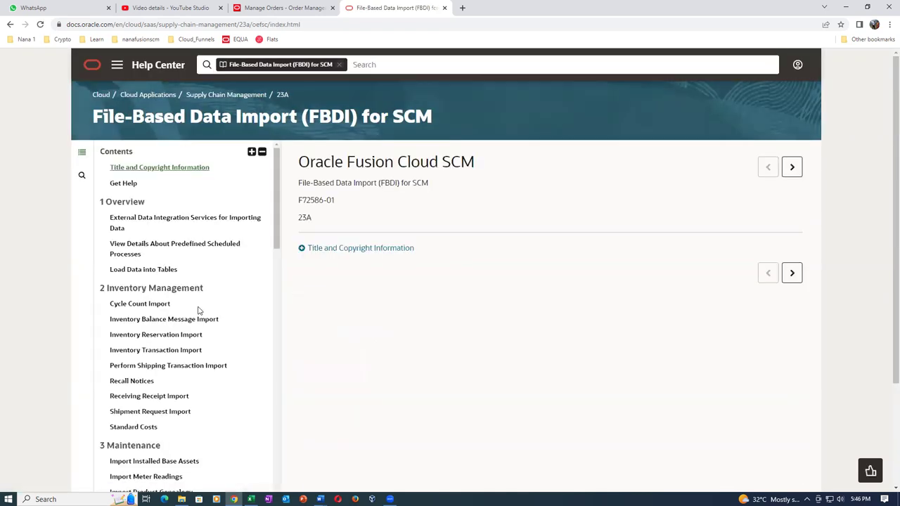
From 5 Order Management > Import Sales Orders, download SourceSalesOrderImportTemplate.xlsm and list Chrome's downloads
{"action": "scroll", "coordinate": [171, 294], "scroll_direction": "down", "scroll_amount": 1}
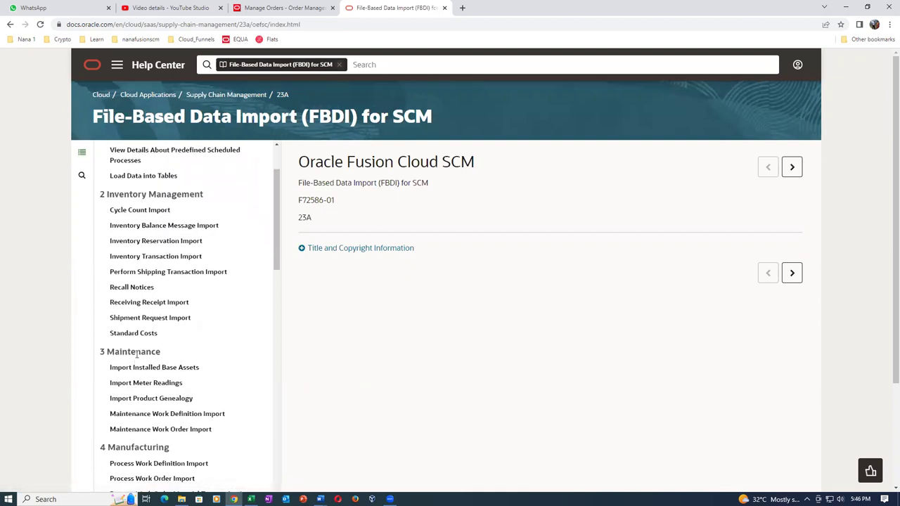
{"action": "scroll", "coordinate": [174, 348], "scroll_direction": "down", "scroll_amount": 1}
{"action": "scroll", "coordinate": [175, 348], "scroll_direction": "down", "scroll_amount": 1}
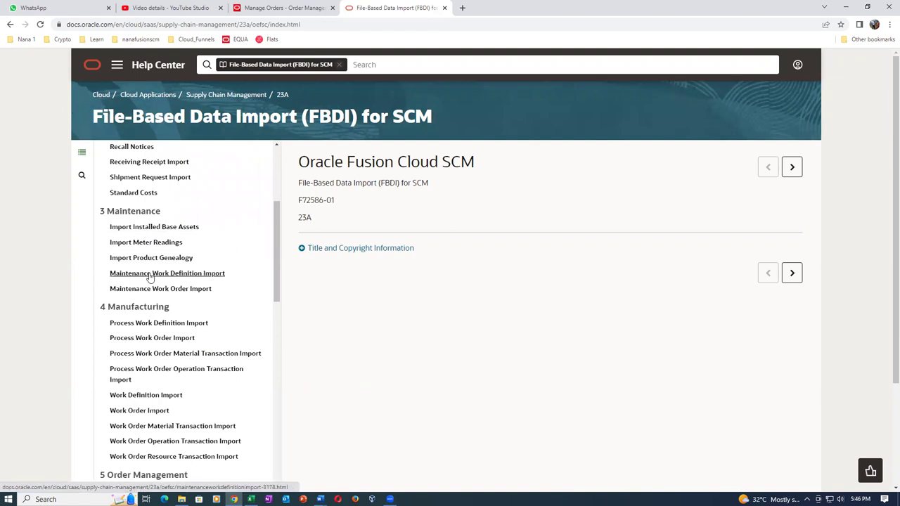
{"action": "scroll", "coordinate": [168, 313], "scroll_direction": "down", "scroll_amount": 1}
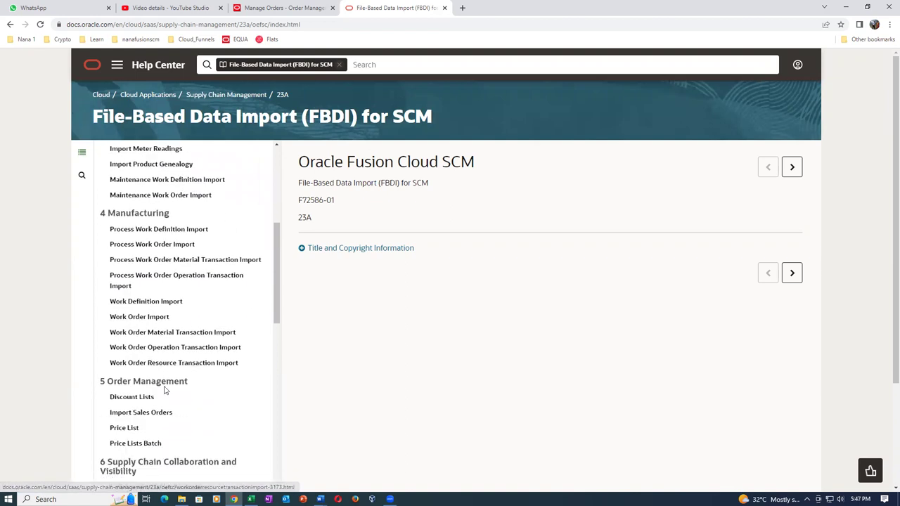
{"action": "scroll", "coordinate": [166, 391], "scroll_direction": "down", "scroll_amount": 2}
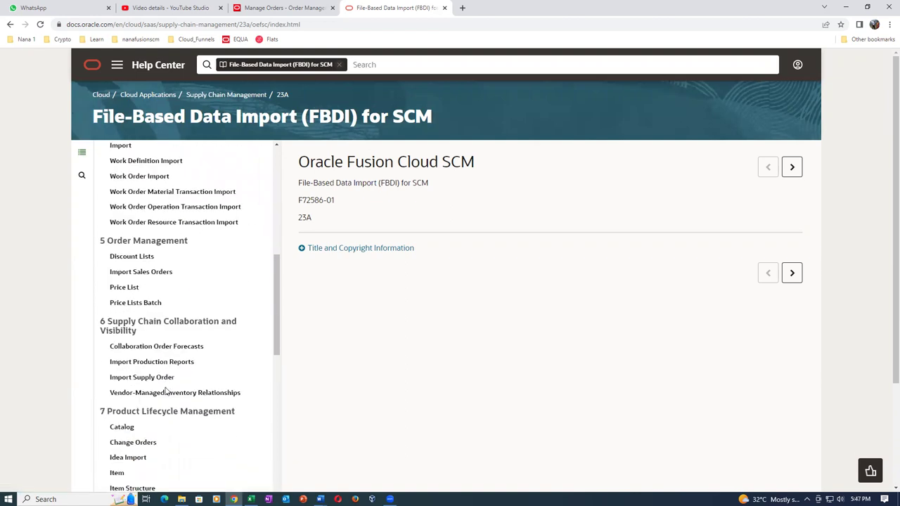
{"action": "left_click", "coordinate": [147, 272]}
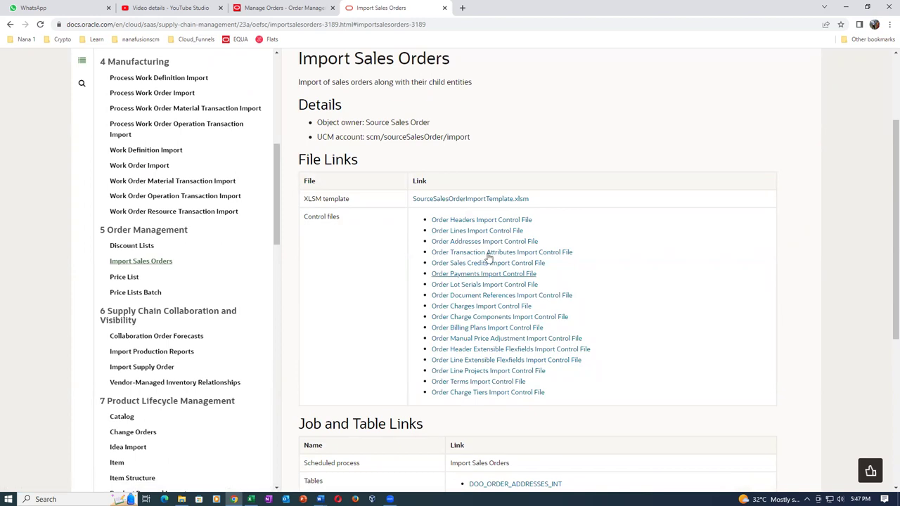
{"action": "left_click", "coordinate": [483, 201]}
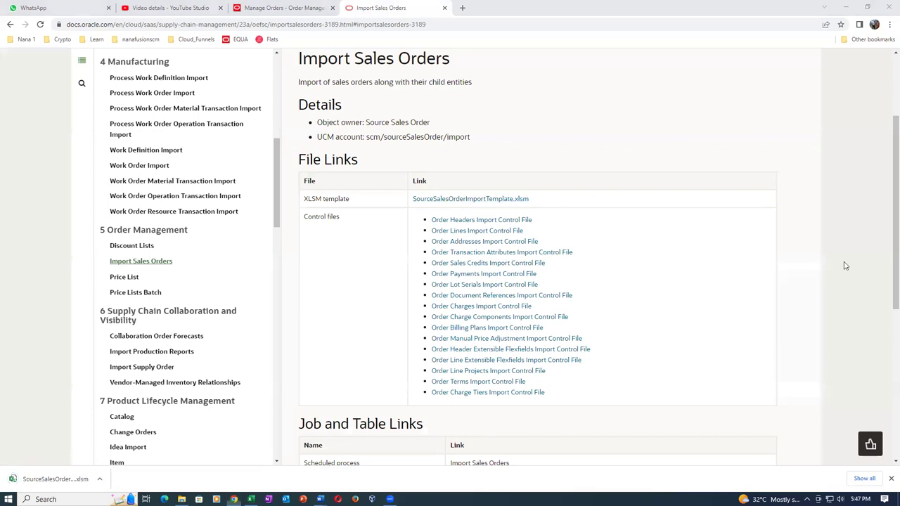
{"action": "left_click", "coordinate": [866, 480]}
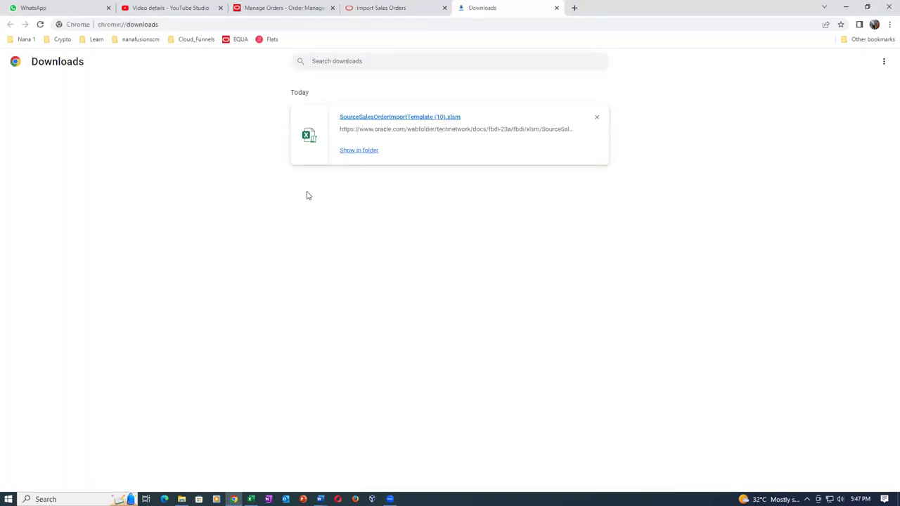
Open SourceSalesOrderImportTemplate, select sample rows 6–29, and enable editing from Protected View
{"action": "left_click", "coordinate": [413, 122]}
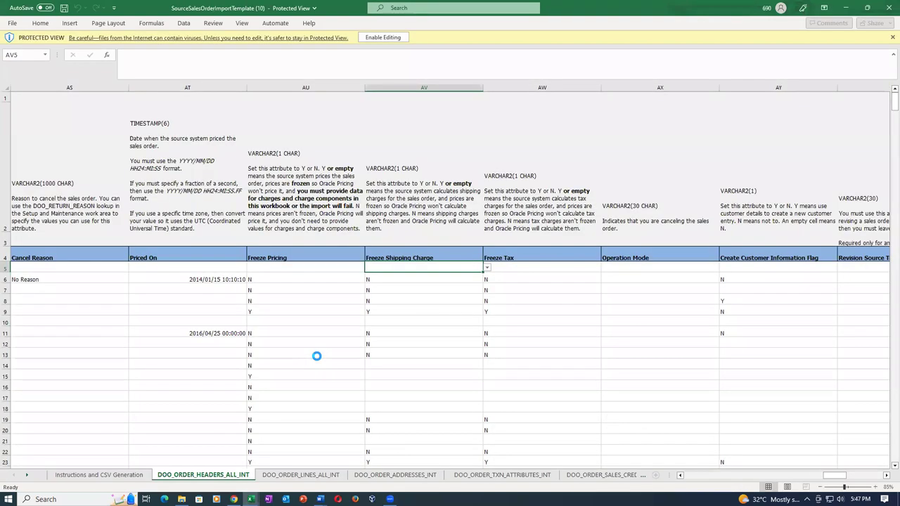
{"action": "left_click", "coordinate": [299, 312]}
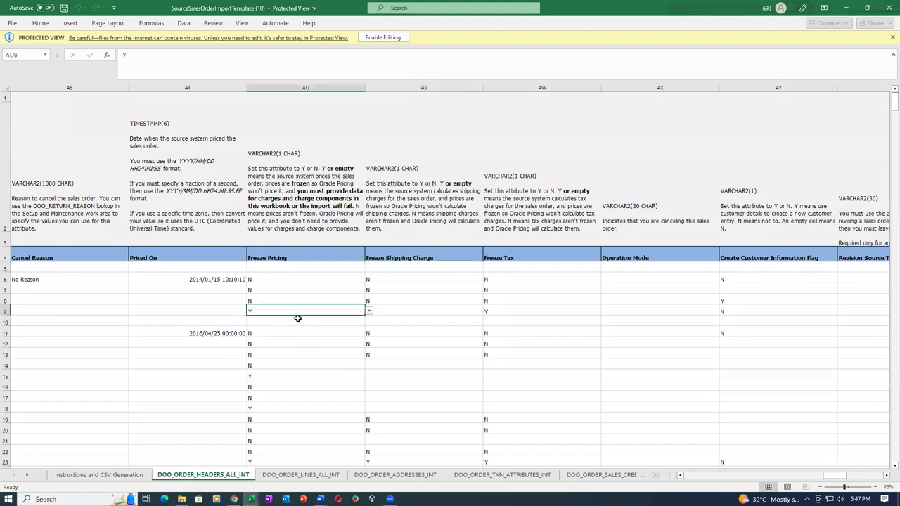
{"action": "key", "text": "ctrl+Home"}
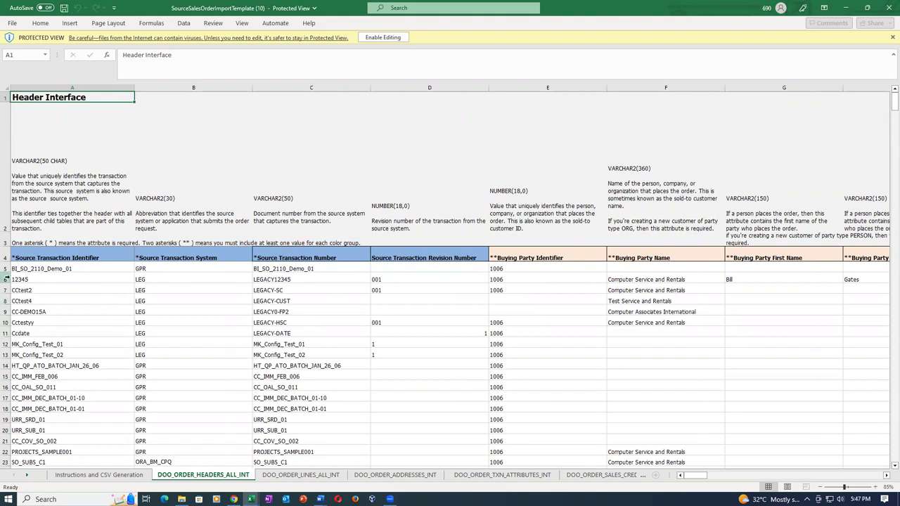
{"action": "left_click_drag", "start_coordinate": [6, 279], "coordinate": [7, 388]}
{"action": "key", "text": "alt+e"}
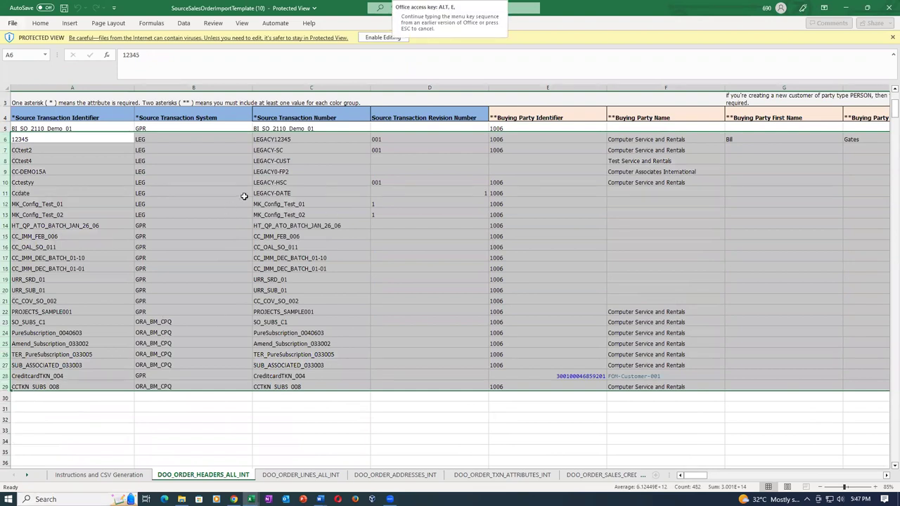
{"action": "key", "text": "d"}
{"action": "key", "text": "Escape"}
{"action": "left_click", "coordinate": [385, 39]}
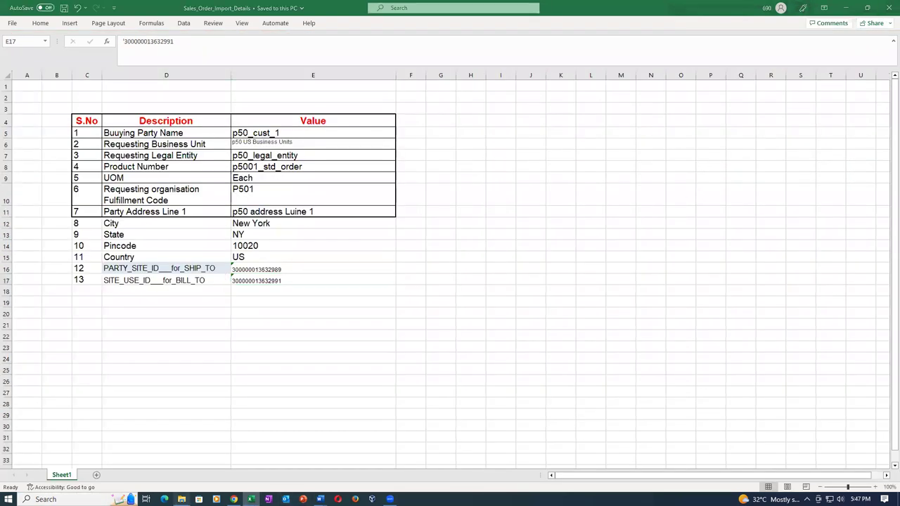
{"action": "key", "text": "alt+Tab"}
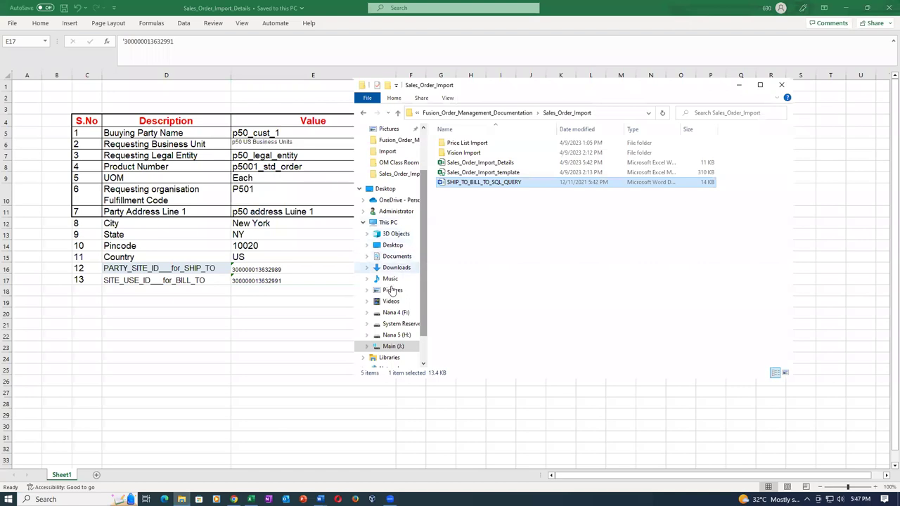
Unblock SourceSalesOrderImportTemplate (10) in Downloads through its Properties dialog and apply it
{"action": "left_click", "coordinate": [397, 267]}
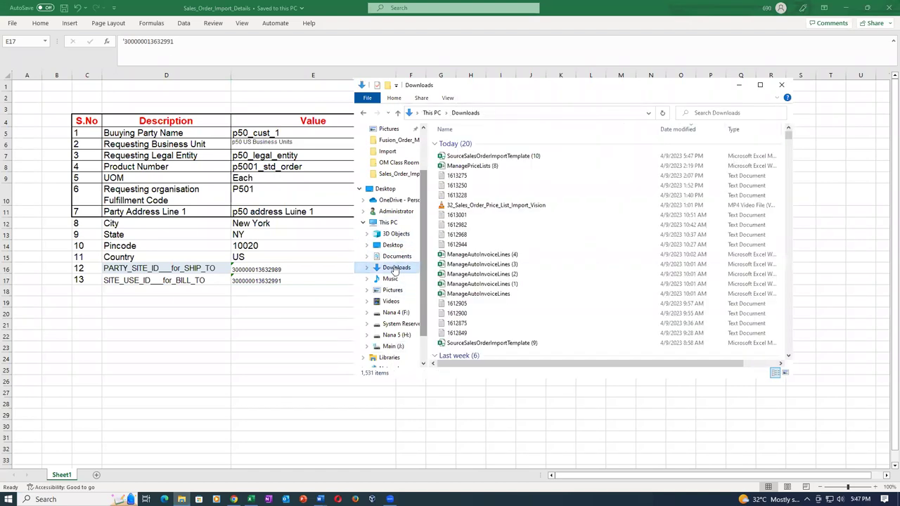
{"action": "left_click", "coordinate": [532, 159]}
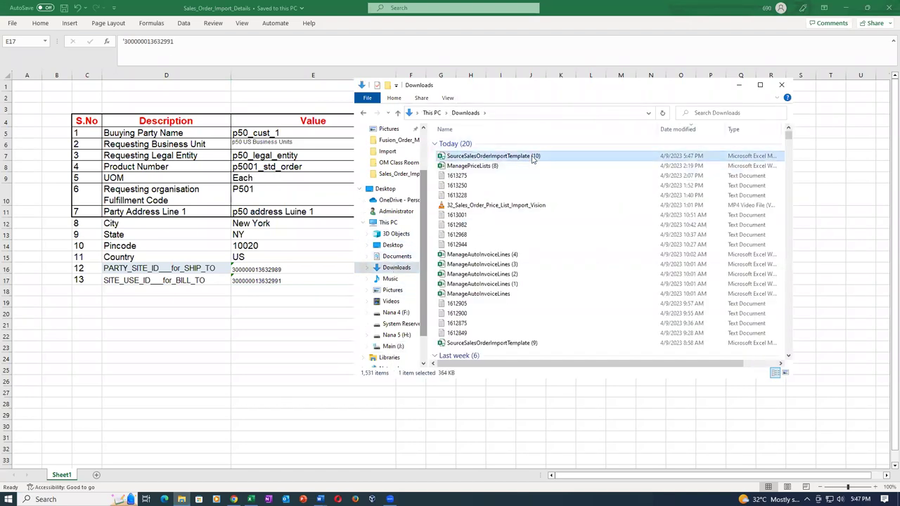
{"action": "right_click", "coordinate": [533, 158]}
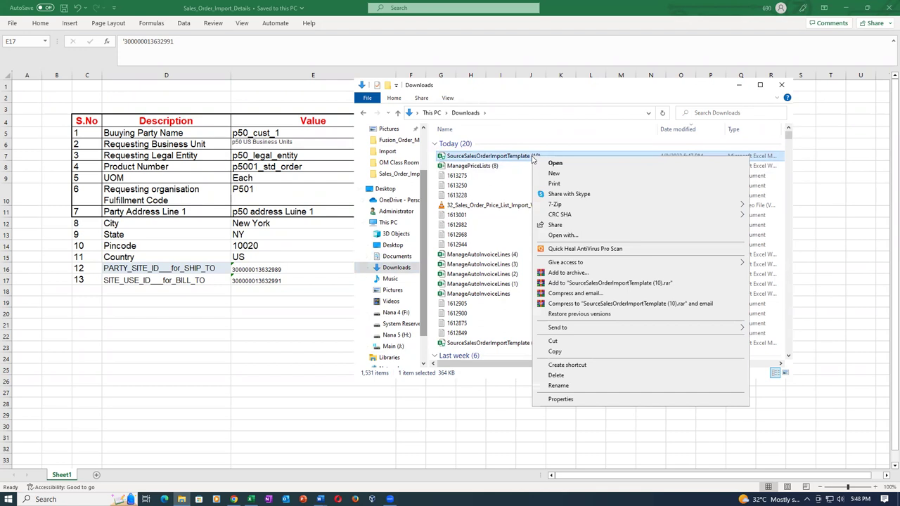
{"action": "left_click", "coordinate": [560, 399]}
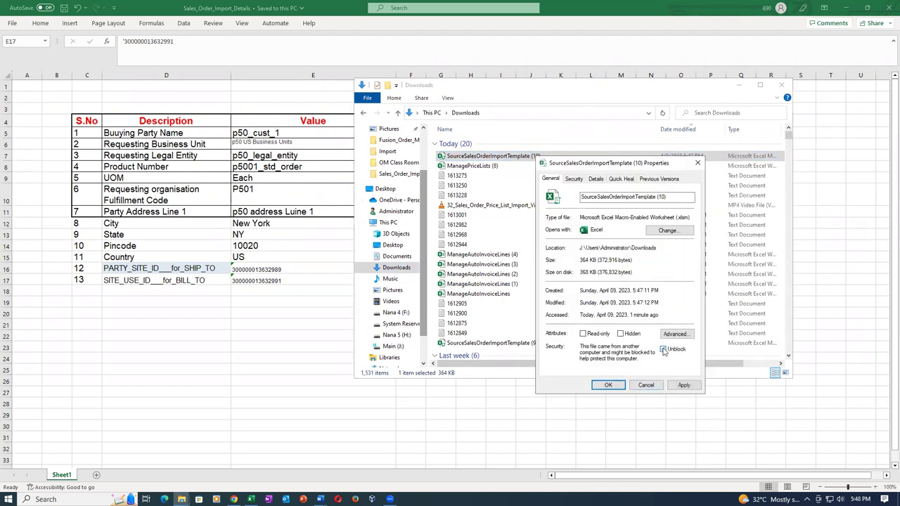
{"action": "left_click", "coordinate": [682, 385]}
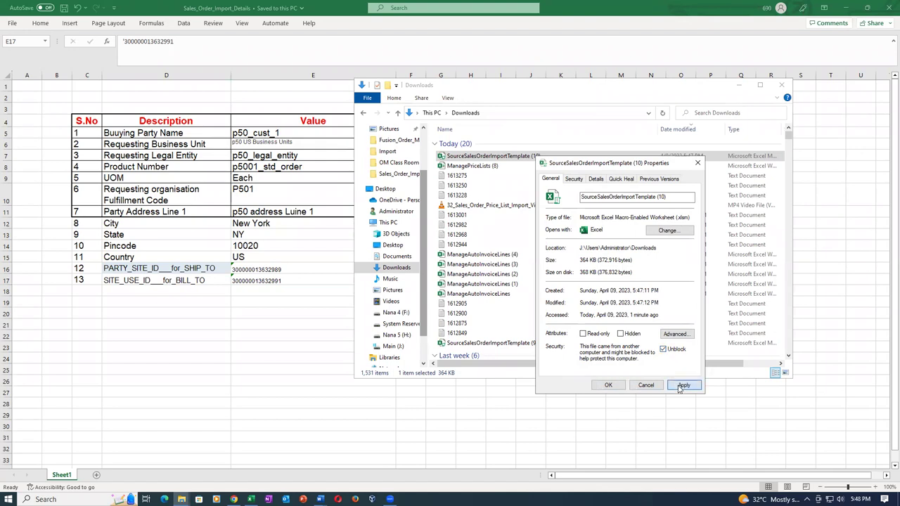
{"action": "left_click", "coordinate": [609, 386]}
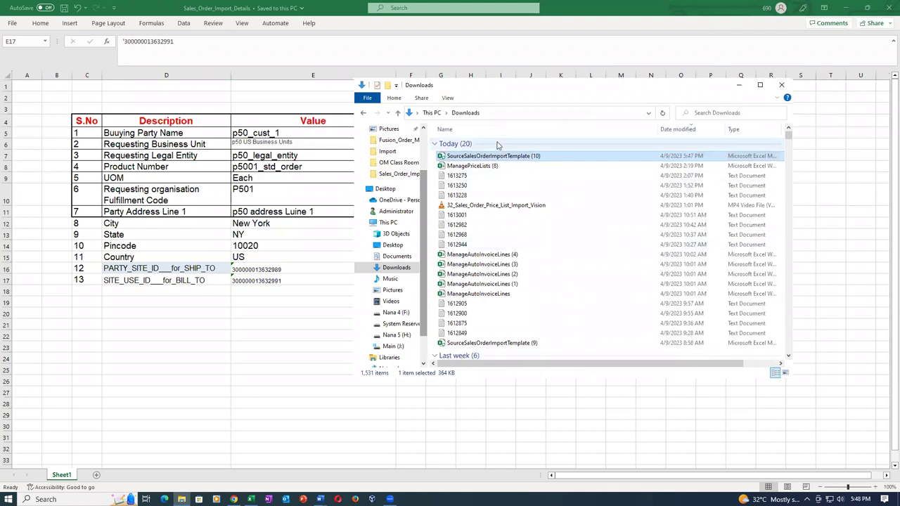
{"action": "key", "text": "alt+Tab"}
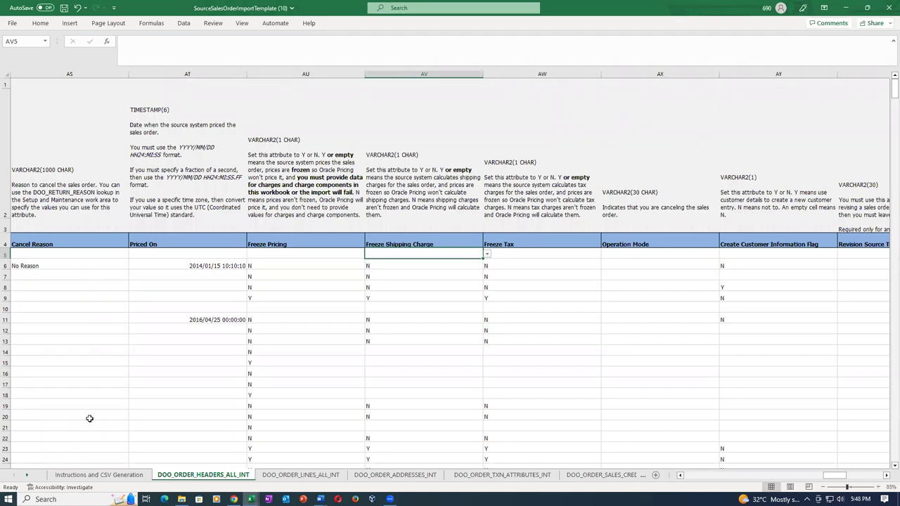
Clear sample order rows 6–29 beneath the BI_SO_2110_Demo_01 row on DOO_ORDER_HEADERS_ALL_INT
{"action": "key", "text": "ctrl+Home"}
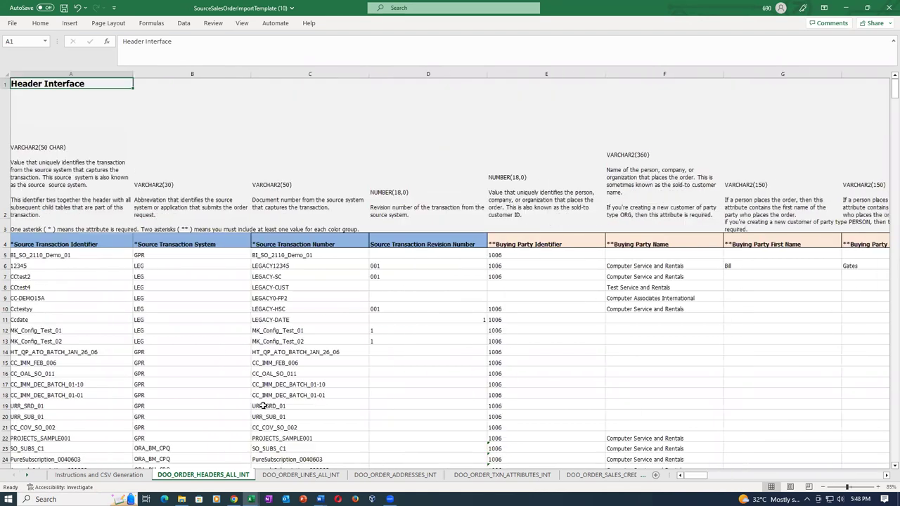
{"action": "left_click", "coordinate": [23, 255]}
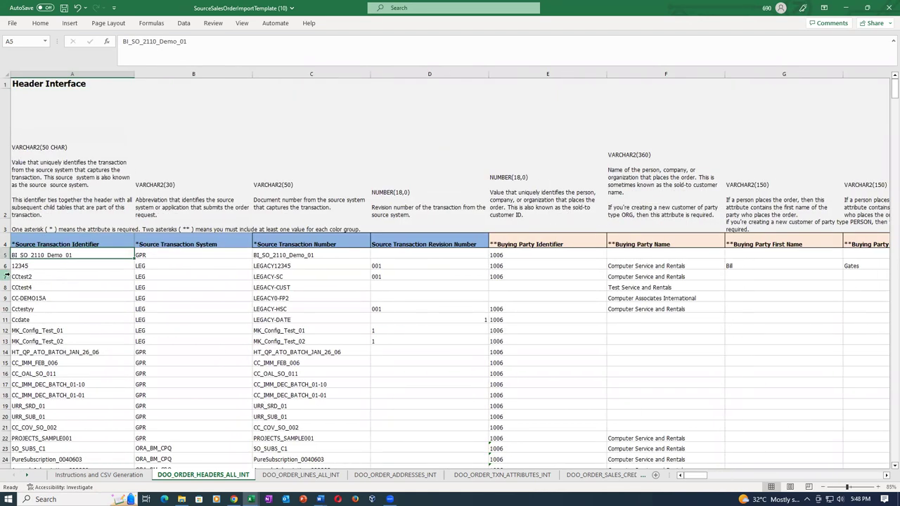
{"action": "left_click_drag", "start_coordinate": [5, 265], "coordinate": [83, 457]}
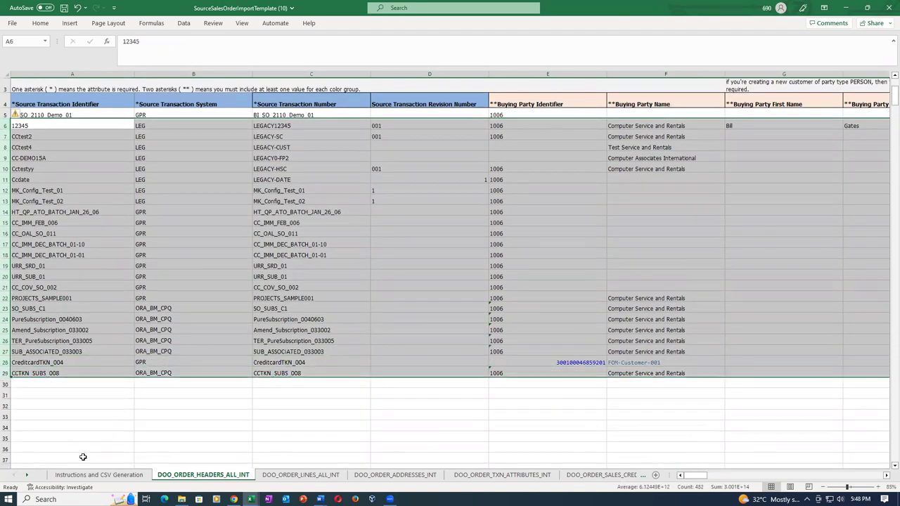
{"action": "key", "text": "Delete"}
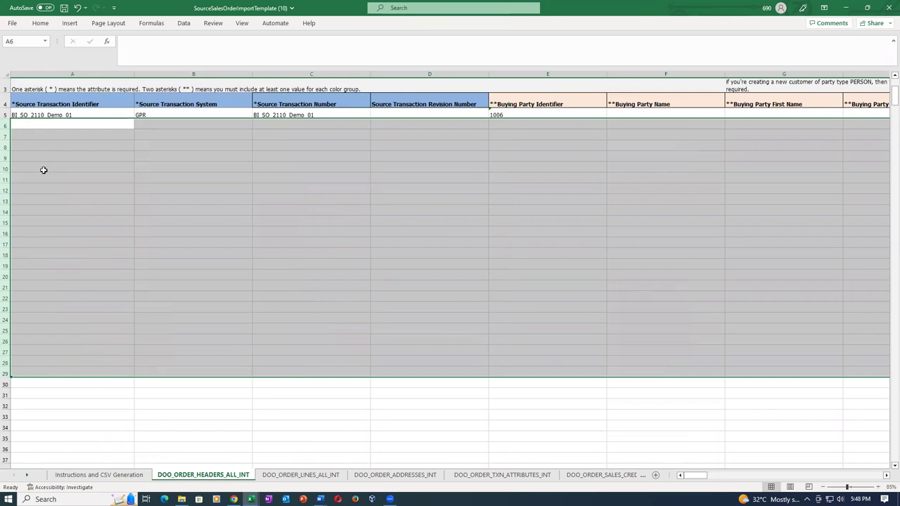
{"action": "left_click", "coordinate": [44, 170]}
{"action": "key", "text": "Up"}
{"action": "key", "text": "Up"}
{"action": "key", "text": "Up"}
{"action": "key", "text": "Up"}
{"action": "key", "text": "Up"}
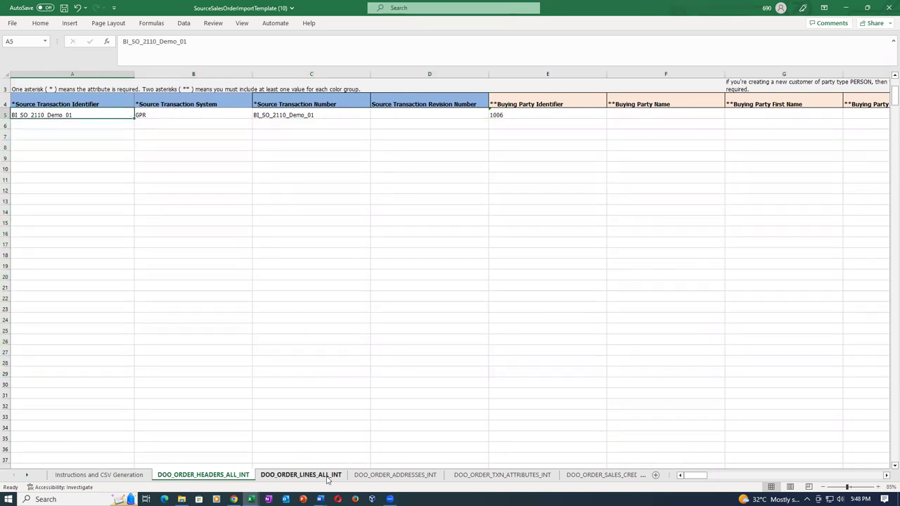
Look through the order lines, addresses and transaction attributes sheets
{"action": "left_click", "coordinate": [327, 476]}
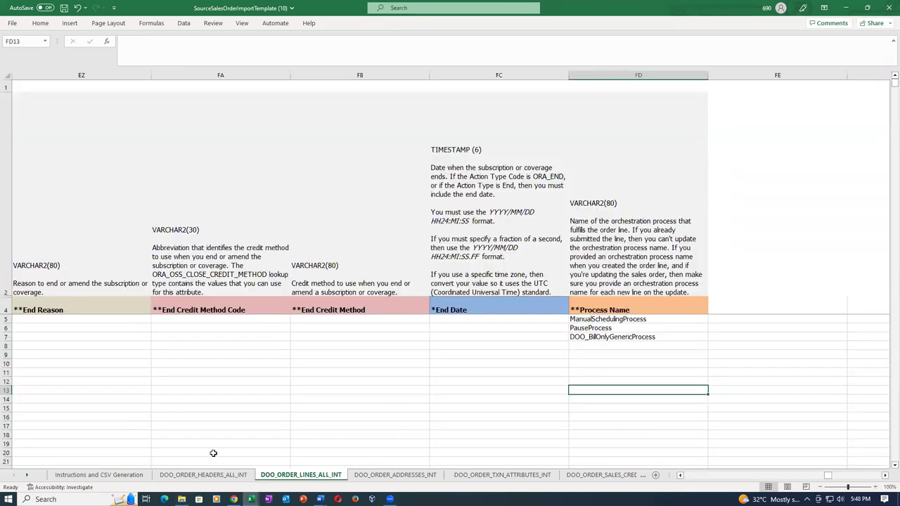
{"action": "left_click", "coordinate": [203, 476]}
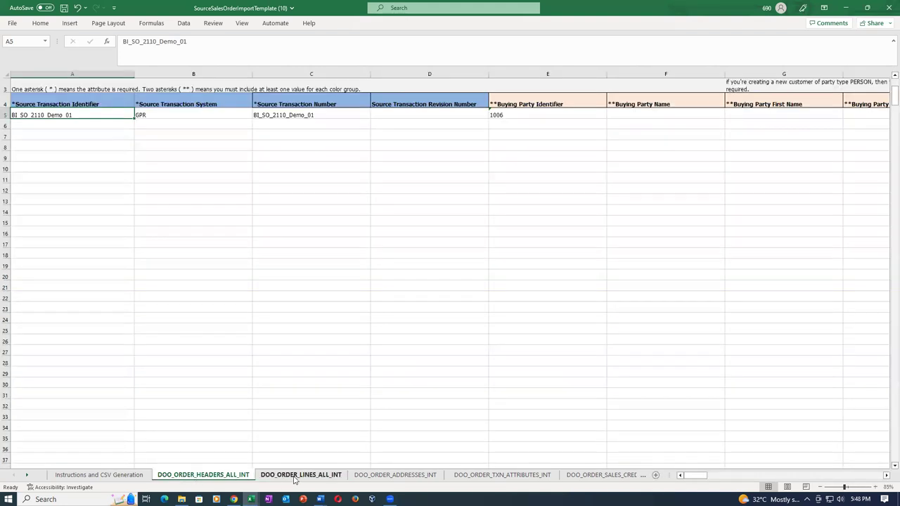
{"action": "left_click", "coordinate": [295, 477]}
{"action": "left_click", "coordinate": [398, 477]}
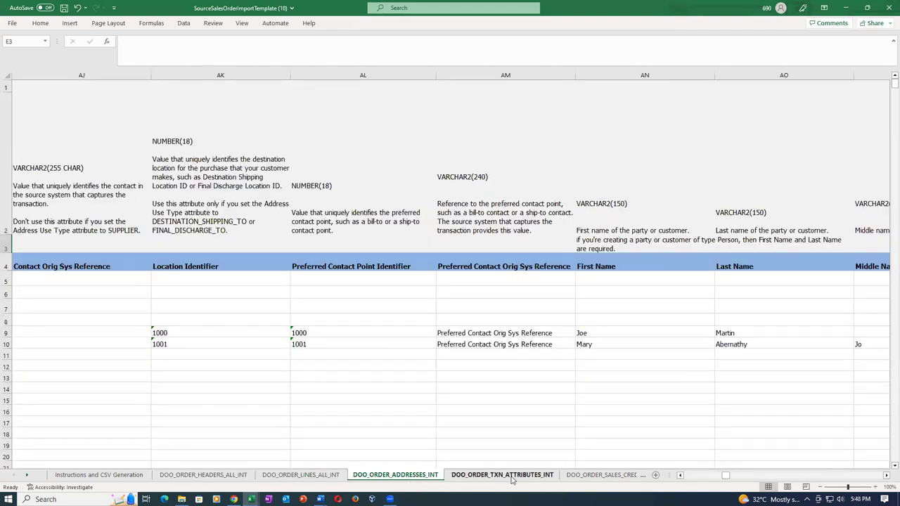
{"action": "left_click", "coordinate": [511, 477]}
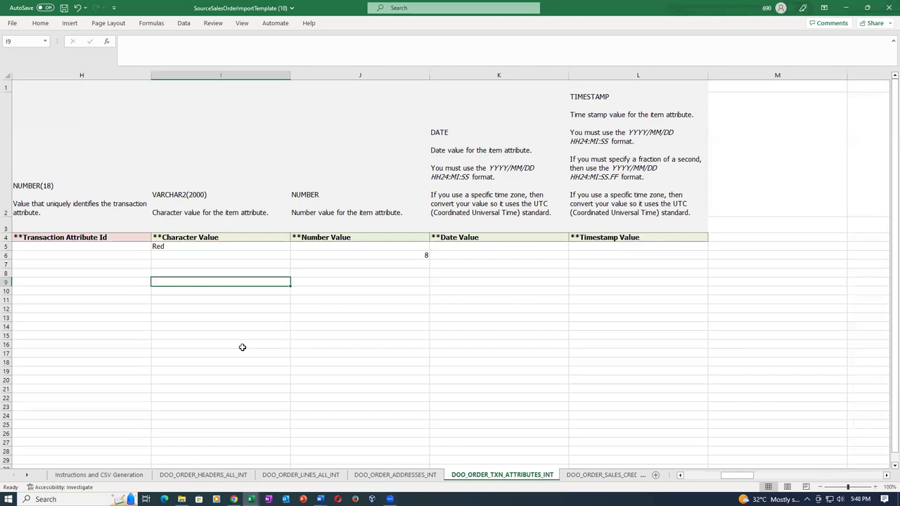
{"action": "key", "text": "ctrl+Home"}
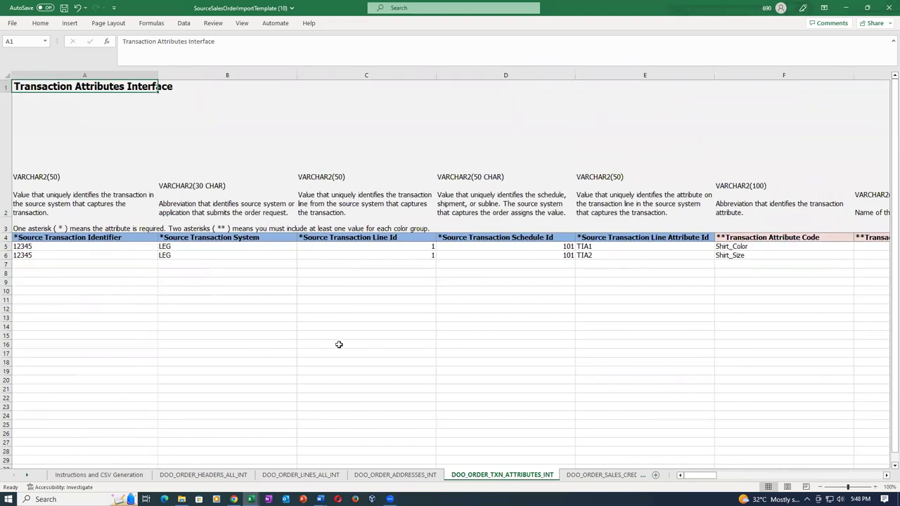
Review the sales credits, payments and lot serials sheets
{"action": "left_click", "coordinate": [590, 476]}
{"action": "left_click", "coordinate": [76, 256]}
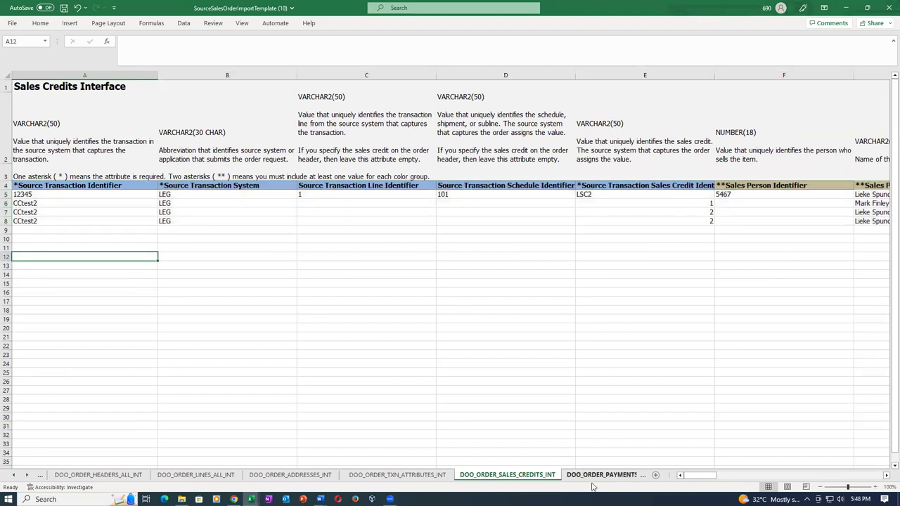
{"action": "left_click", "coordinate": [594, 476]}
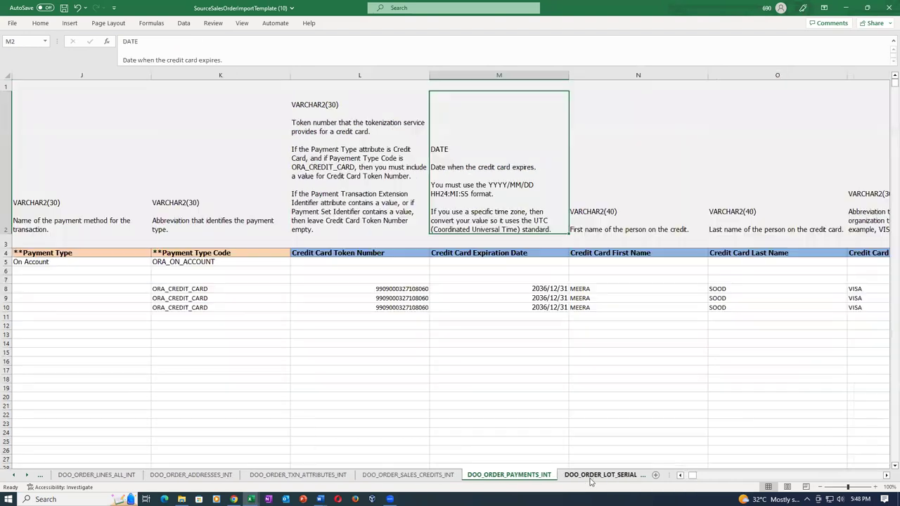
{"action": "left_click", "coordinate": [278, 311]}
{"action": "key", "text": "ctrl+Home"}
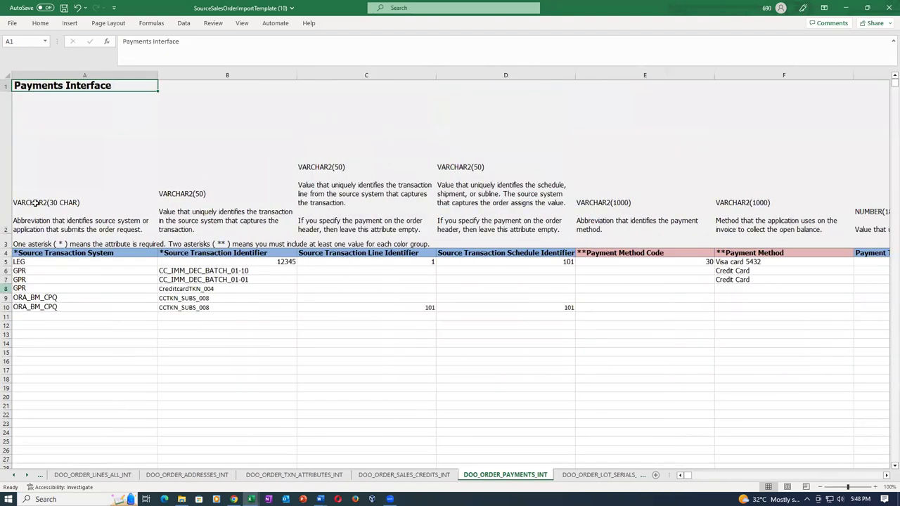
{"action": "left_click", "coordinate": [599, 475]}
{"action": "left_click", "coordinate": [312, 281]}
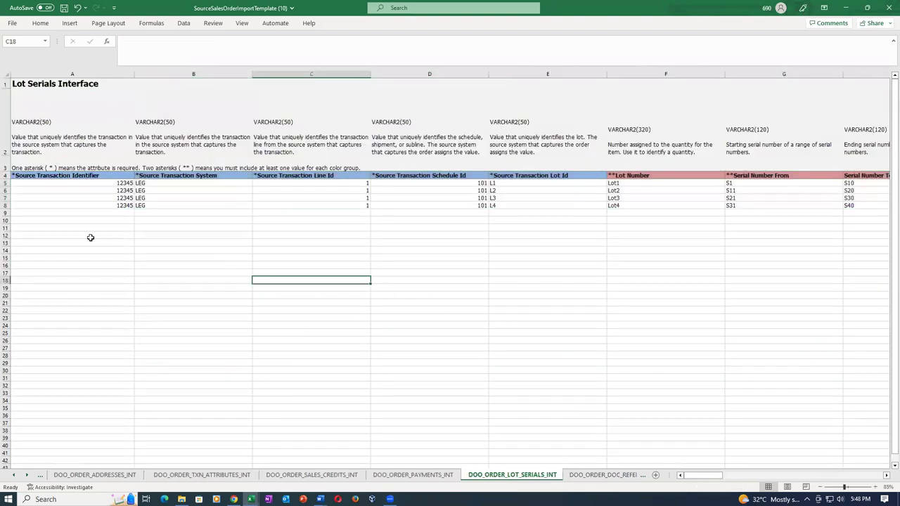
Check the document references and charges sheets, then close the template workbook
{"action": "left_click", "coordinate": [603, 475]}
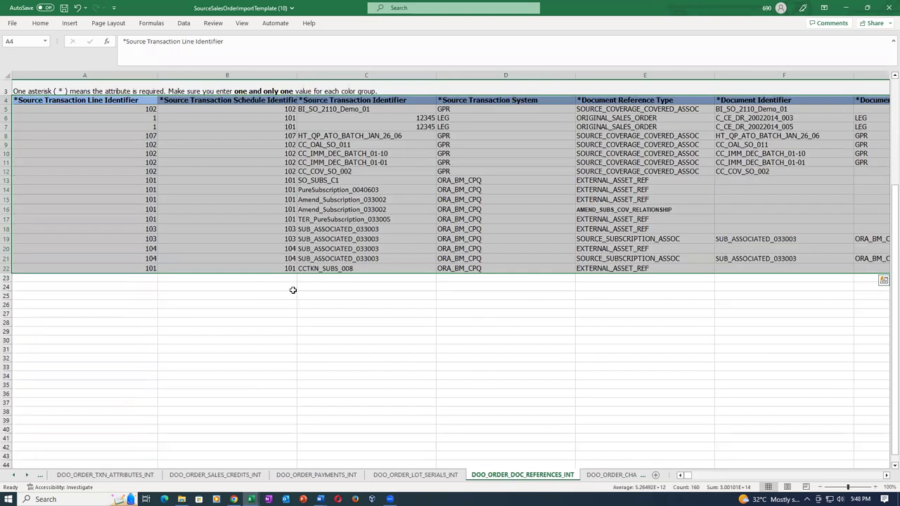
{"action": "key", "text": "ctrl+Home"}
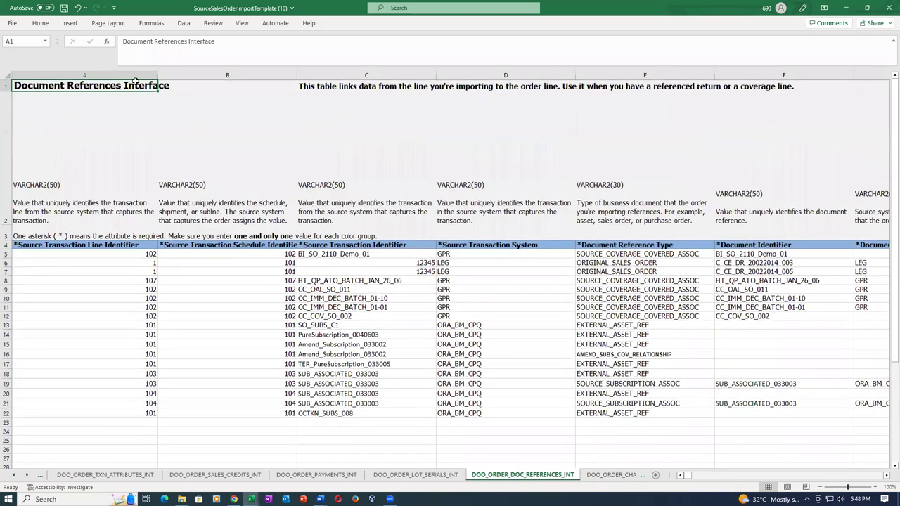
{"action": "left_click", "coordinate": [611, 475]}
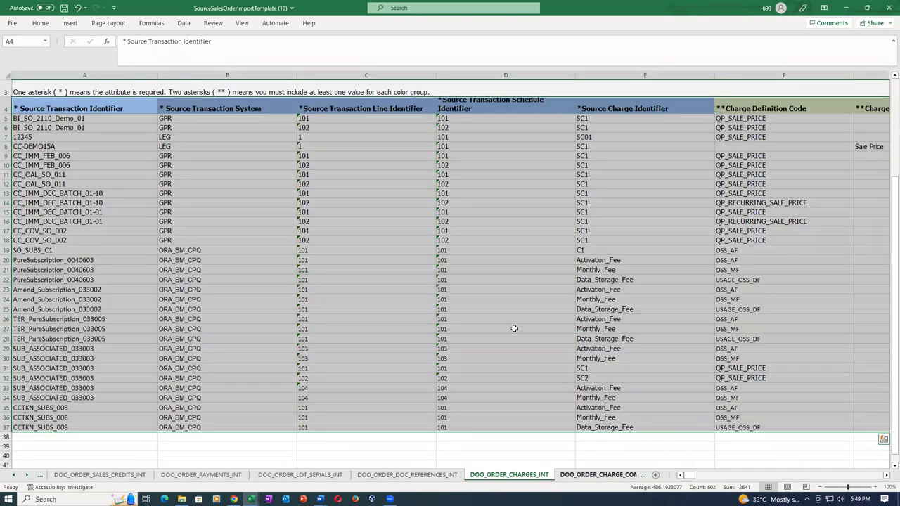
{"action": "left_click", "coordinate": [185, 250]}
{"action": "key", "text": "ctrl+Home"}
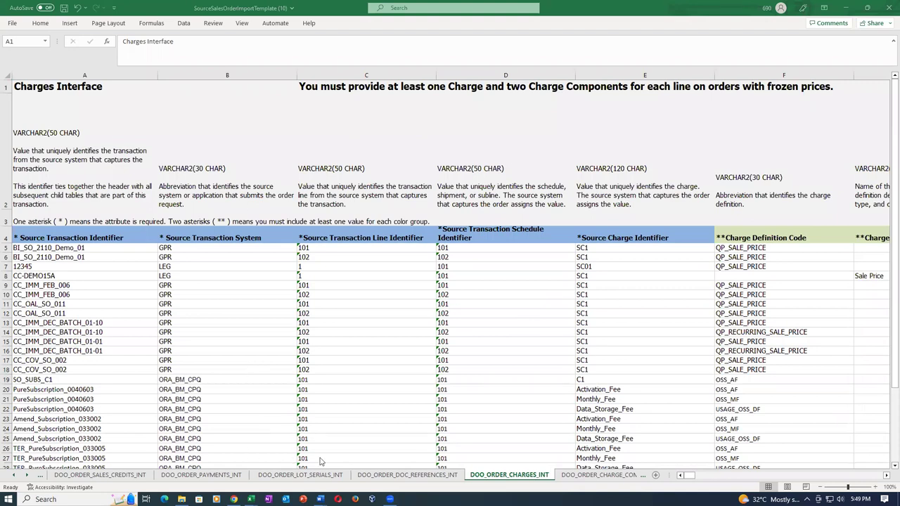
{"action": "left_click", "coordinate": [888, 8]}
Discard template changes and browse J: to Oracle SCM Training > Fusion Order Management > documentation folder
{"action": "left_click", "coordinate": [462, 264]}
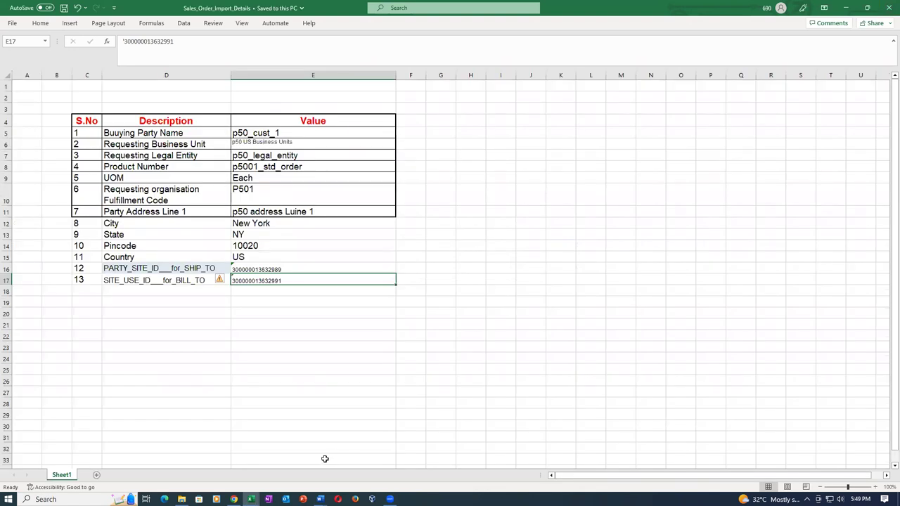
{"action": "left_click", "coordinate": [181, 499]}
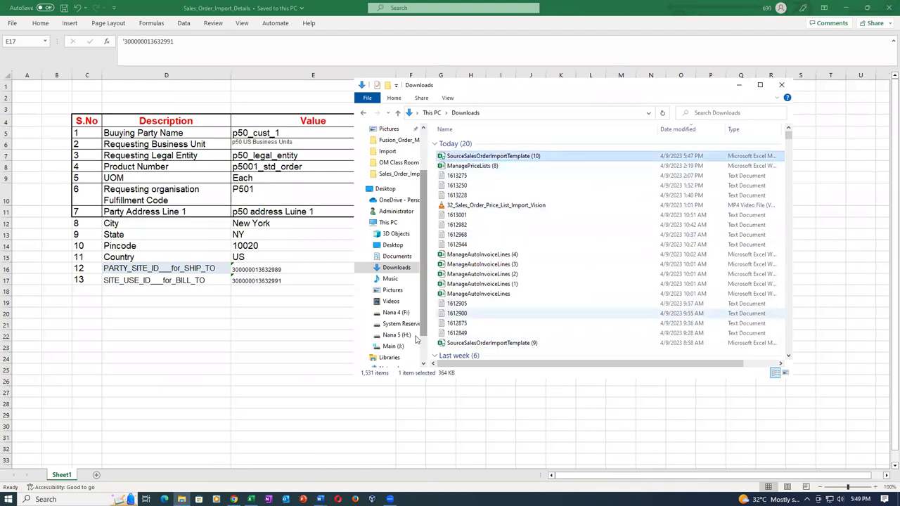
{"action": "left_click", "coordinate": [393, 346]}
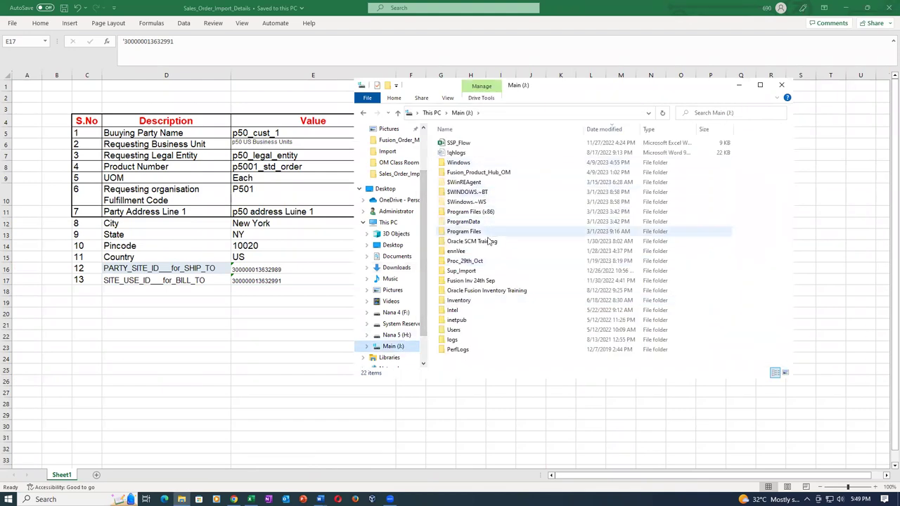
{"action": "double_click", "coordinate": [486, 242]}
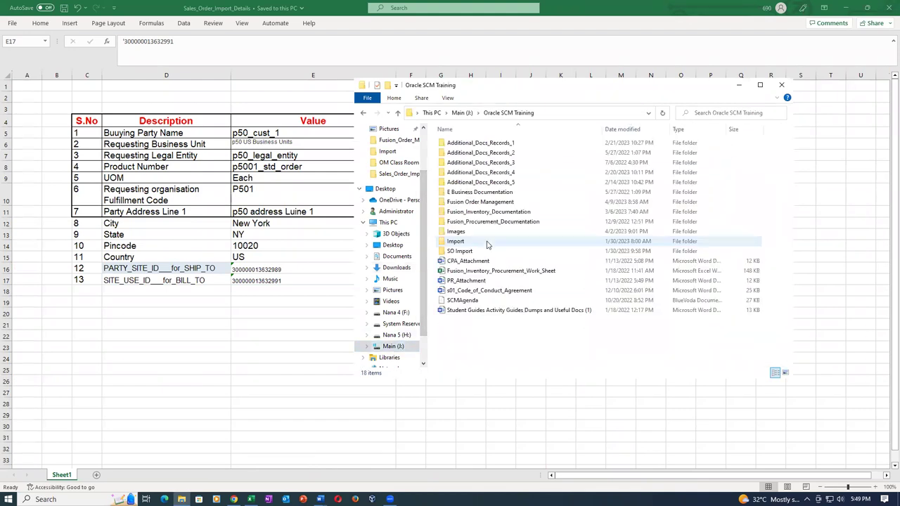
{"action": "double_click", "coordinate": [519, 202]}
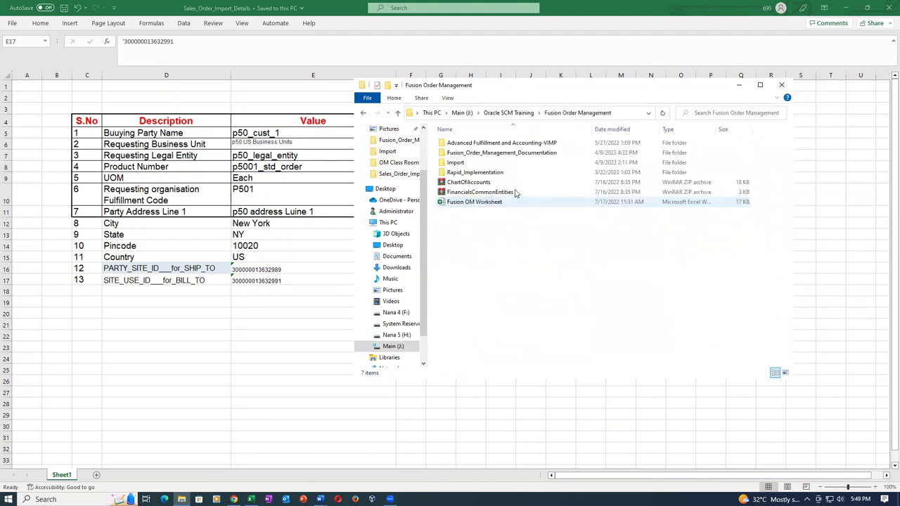
{"action": "double_click", "coordinate": [536, 153]}
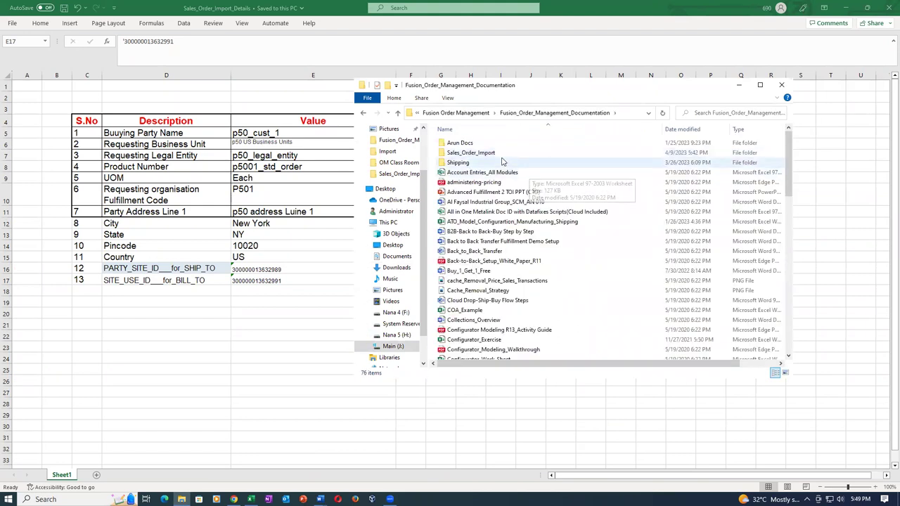
Open Sales_Order_Import, pick Sales_Order_Import_Details, and select its address and site values E11–E17
{"action": "left_click", "coordinate": [503, 157]}
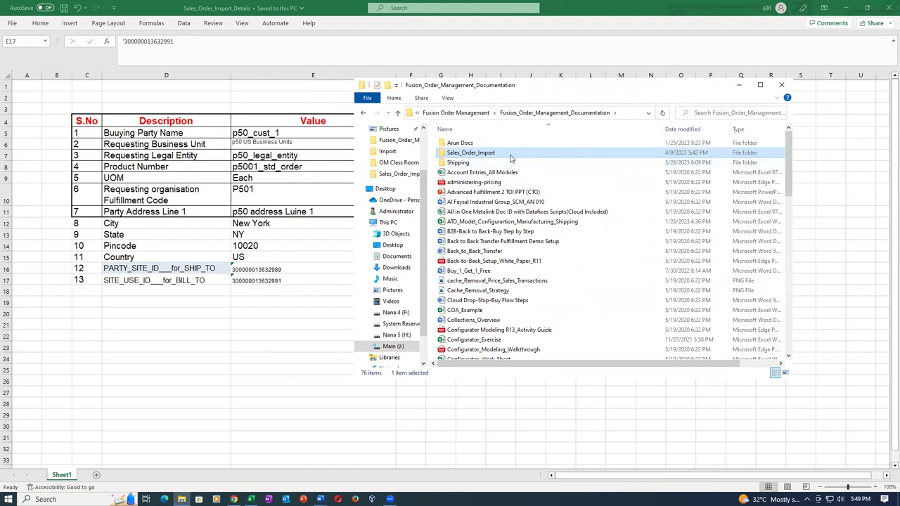
{"action": "double_click", "coordinate": [511, 158]}
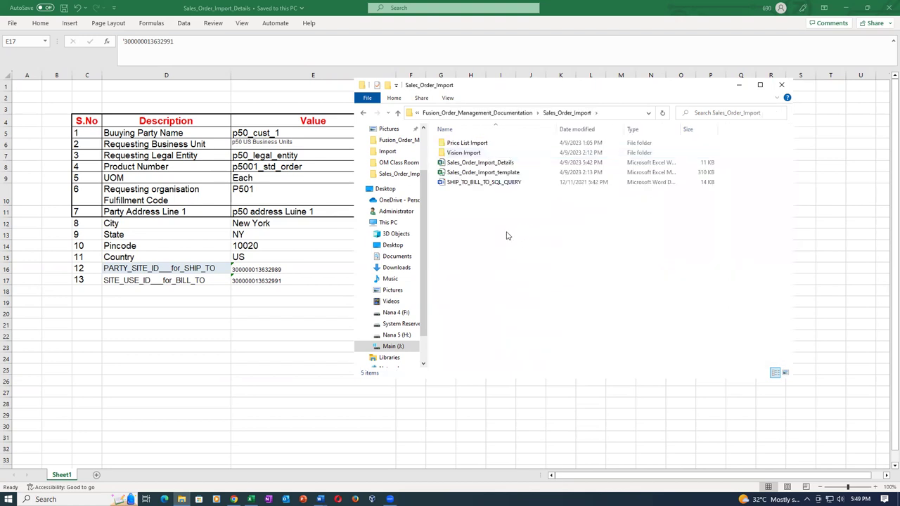
{"action": "left_click", "coordinate": [497, 163]}
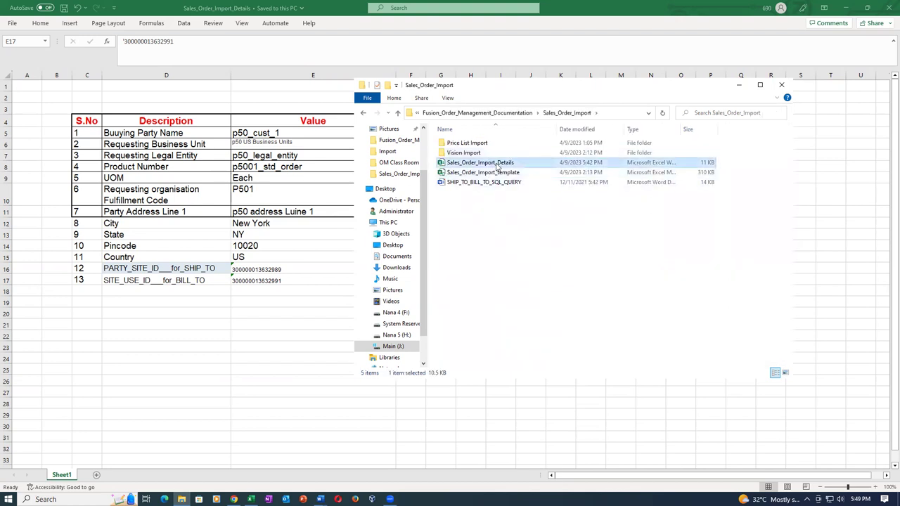
{"action": "left_click", "coordinate": [286, 210]}
{"action": "left_click", "coordinate": [289, 212]}
{"action": "left_click_drag", "start_coordinate": [311, 211], "coordinate": [305, 280]}
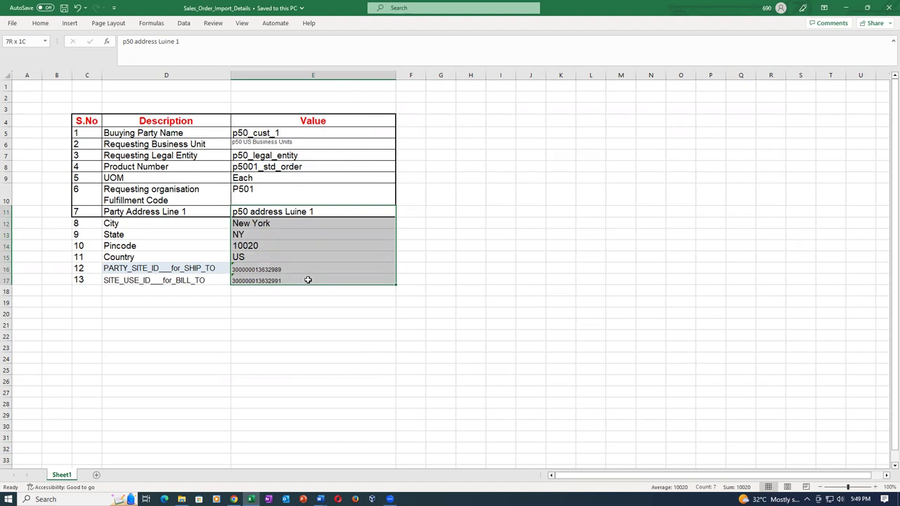
{"action": "left_click", "coordinate": [297, 324]}
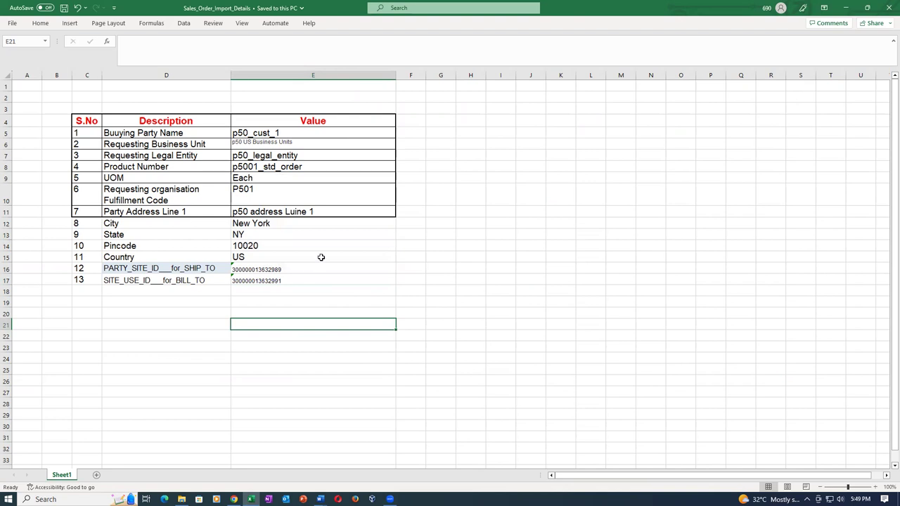
{"action": "left_click_drag", "start_coordinate": [336, 214], "coordinate": [345, 282]}
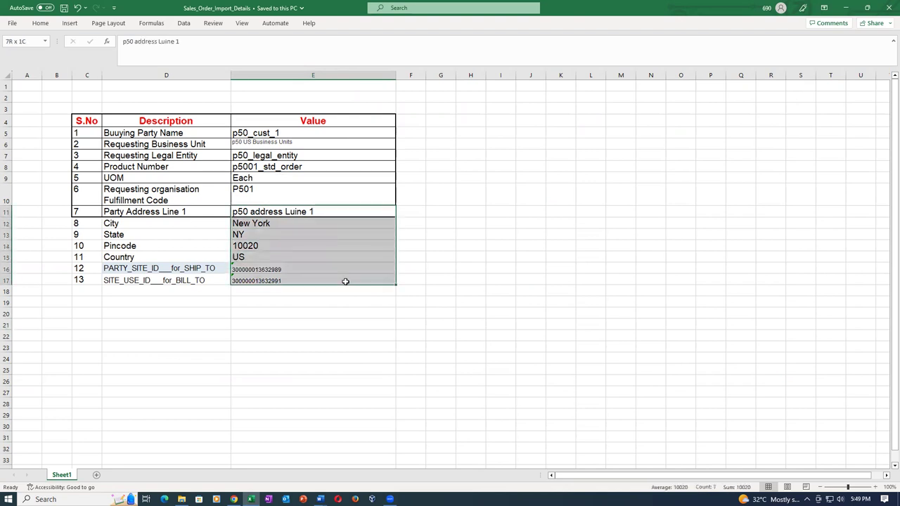
{"action": "left_click", "coordinate": [328, 335]}
{"action": "left_click_drag", "start_coordinate": [318, 212], "coordinate": [328, 279]}
{"action": "left_click", "coordinate": [318, 311]}
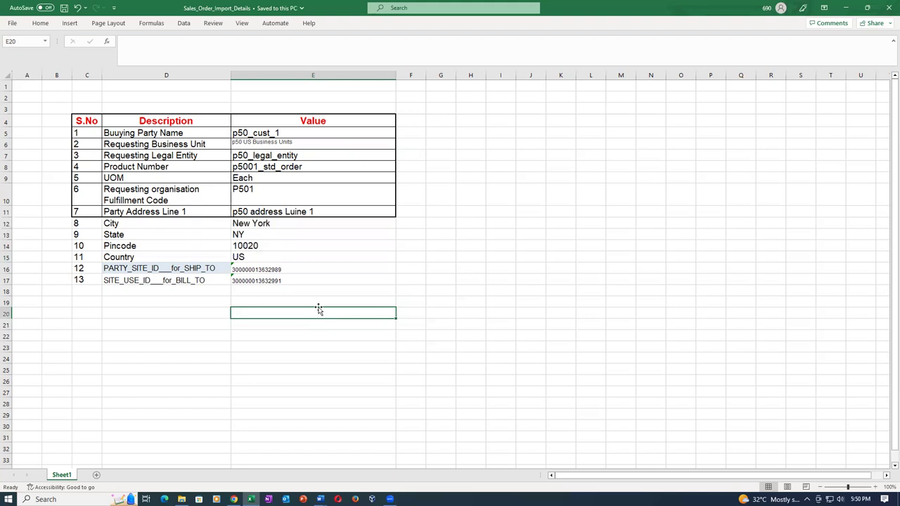
Double-click Sales_Order_Import_template in the Sales_Order_Import folder to open it in Excel
{"action": "key", "text": "alt+Tab"}
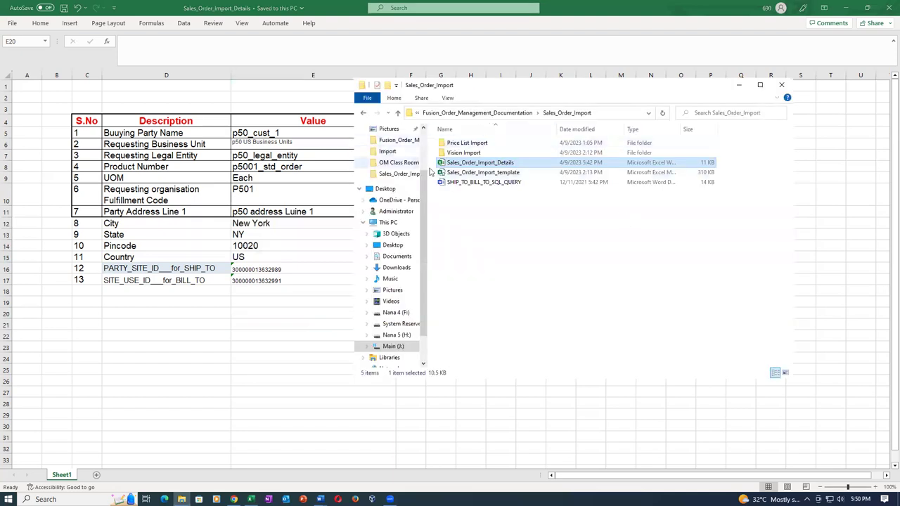
{"action": "left_click", "coordinate": [496, 173]}
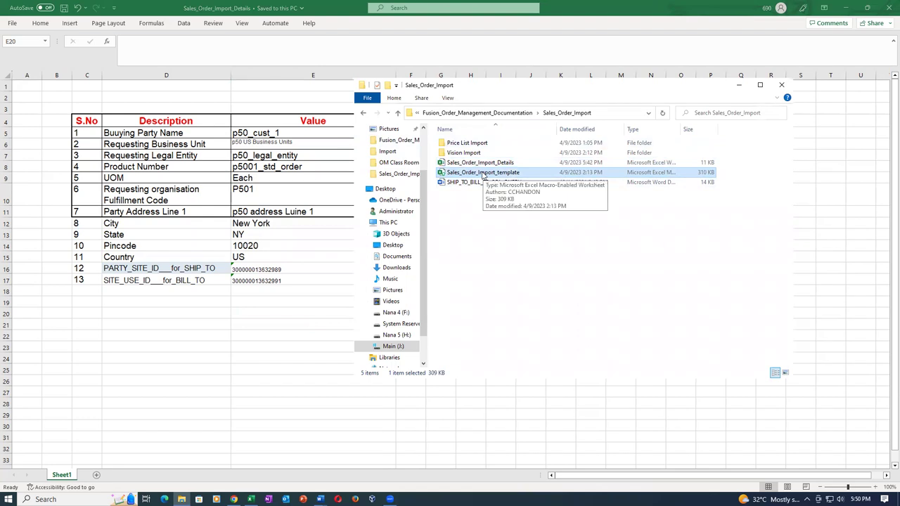
{"action": "double_click", "coordinate": [482, 173]}
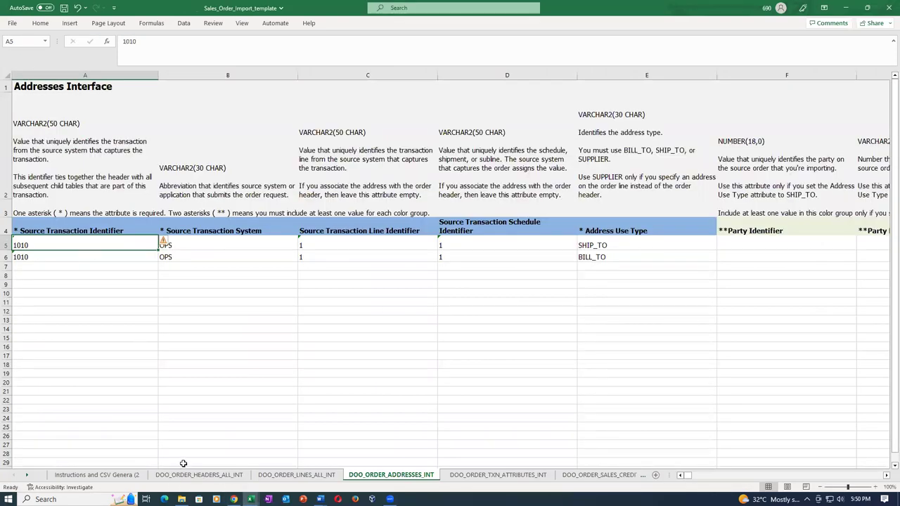
On DOO_ORDER_HEADERS_ALL_INT, set the source transaction identifier (A5) and number (C5) to 1011
{"action": "left_click", "coordinate": [199, 475]}
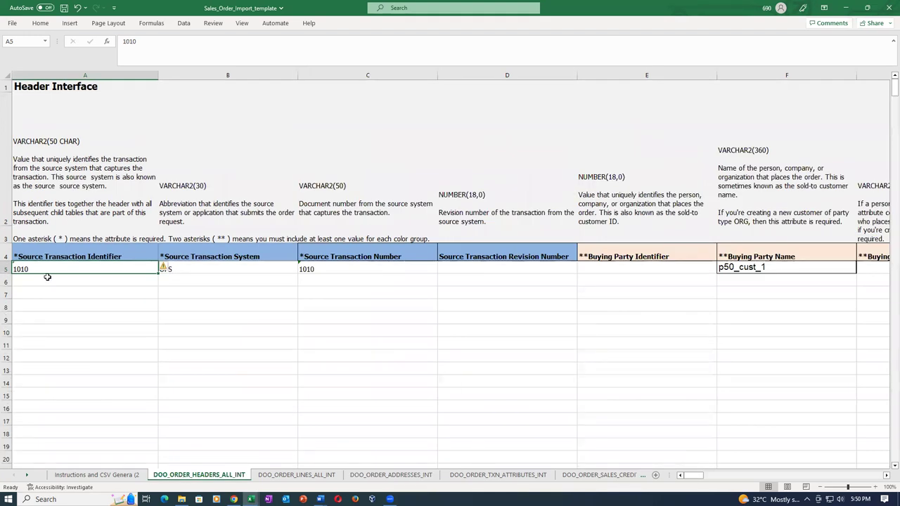
{"action": "type", "text": "1011"}
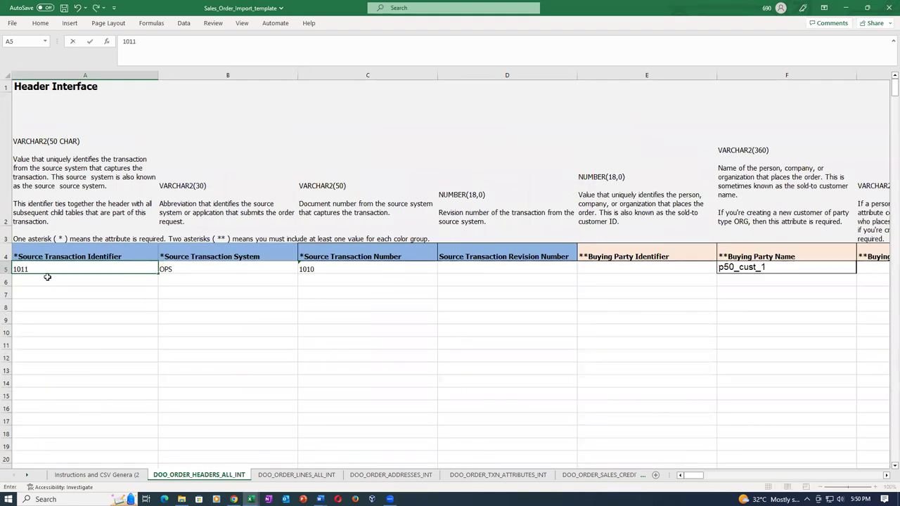
{"action": "key", "text": "Tab"}
{"action": "key", "text": "Tab"}
{"action": "type", "text": "1"}
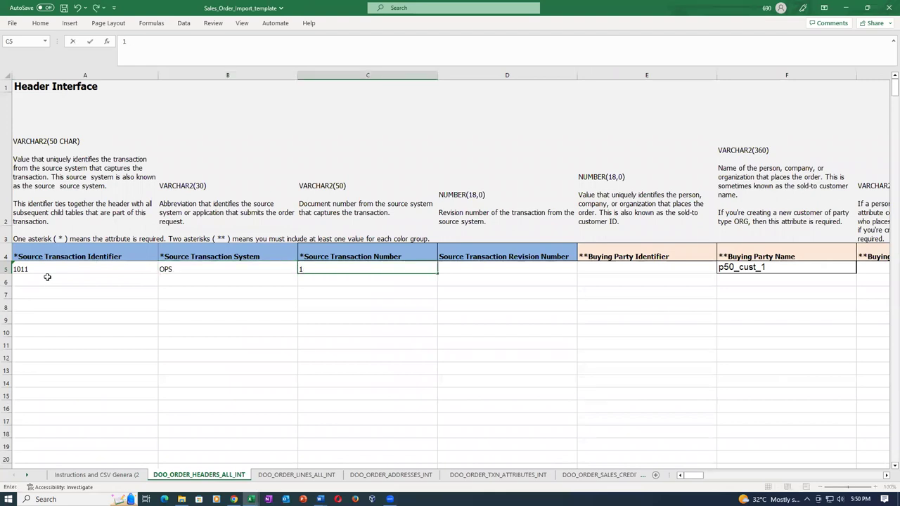
{"action": "key", "text": "Tab"}
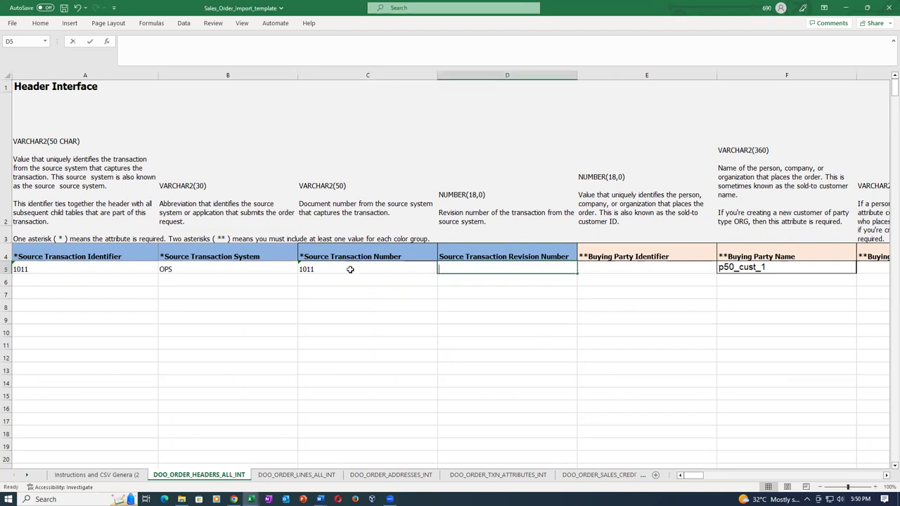
{"action": "left_click", "coordinate": [625, 269]}
Review the buying party fields in row 5, from Buying Party Name p50_cust_1 through the contact number
{"action": "key", "text": "Tab"}
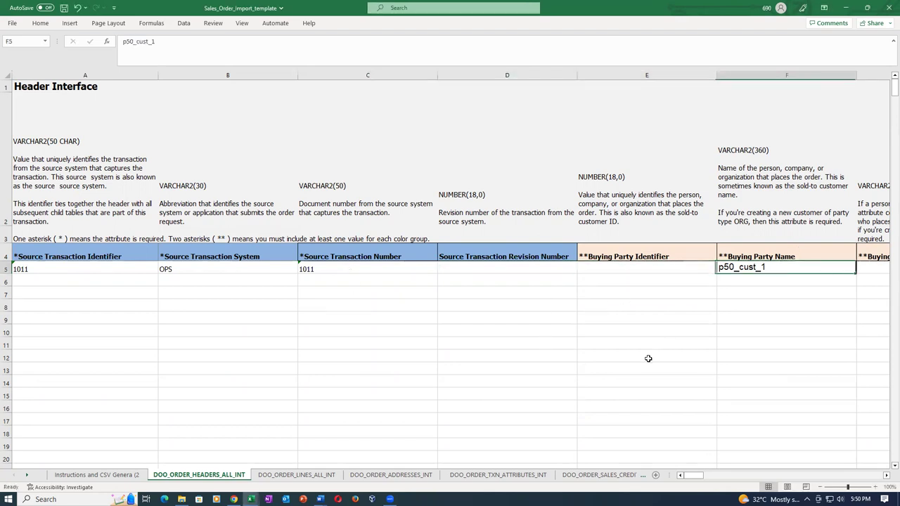
{"action": "key", "text": "Tab"}
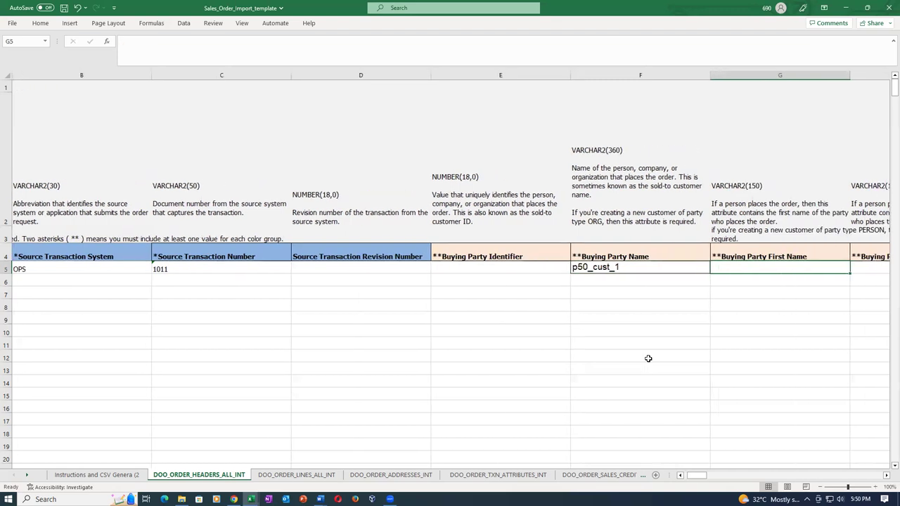
{"action": "key", "text": "Tab"}
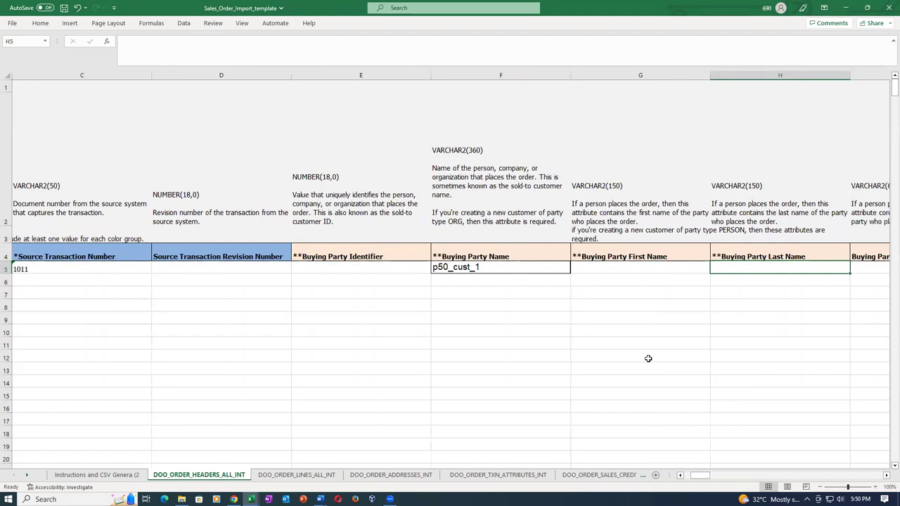
{"action": "key", "text": "Tab"}
{"action": "key", "text": "Tab"}
{"action": "key", "text": "Tab"}
{"action": "key", "text": "Tab"}
{"action": "key", "text": "Tab"}
{"action": "key", "text": "Tab"}
{"action": "key", "text": "Tab"}
{"action": "key", "text": "Tab"}
{"action": "key", "text": "Tab"}
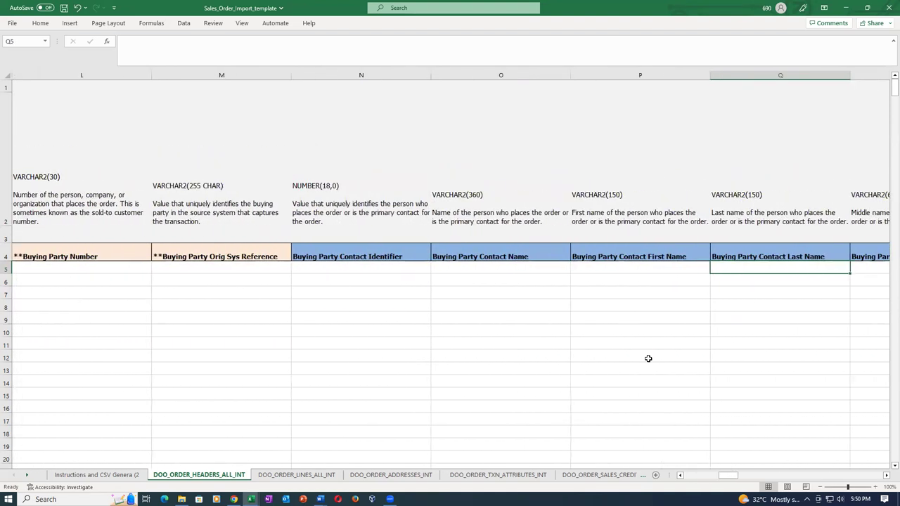
{"action": "key", "text": "Tab"}
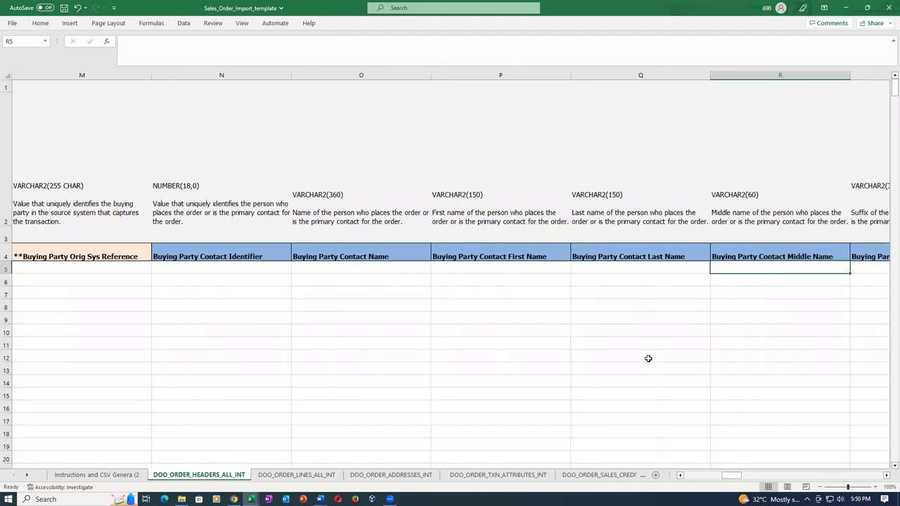
{"action": "key", "text": "Left"}
{"action": "key", "text": "Left"}
{"action": "key", "text": "Left"}
{"action": "key", "text": "Left"}
{"action": "key", "text": "Left"}
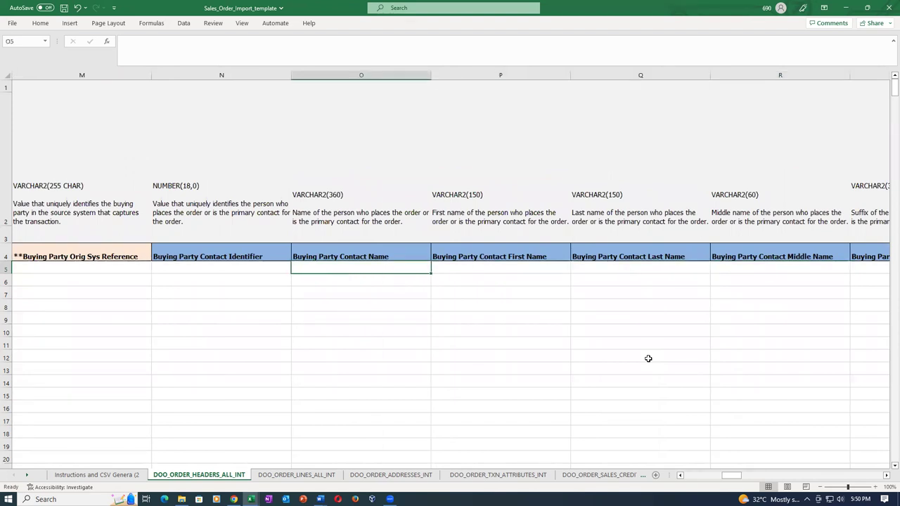
{"action": "key", "text": "Right"}
{"action": "key", "text": "Right"}
{"action": "key", "text": "Right"}
{"action": "key", "text": "Right"}
{"action": "key", "text": "Right"}
{"action": "key", "text": "Right"}
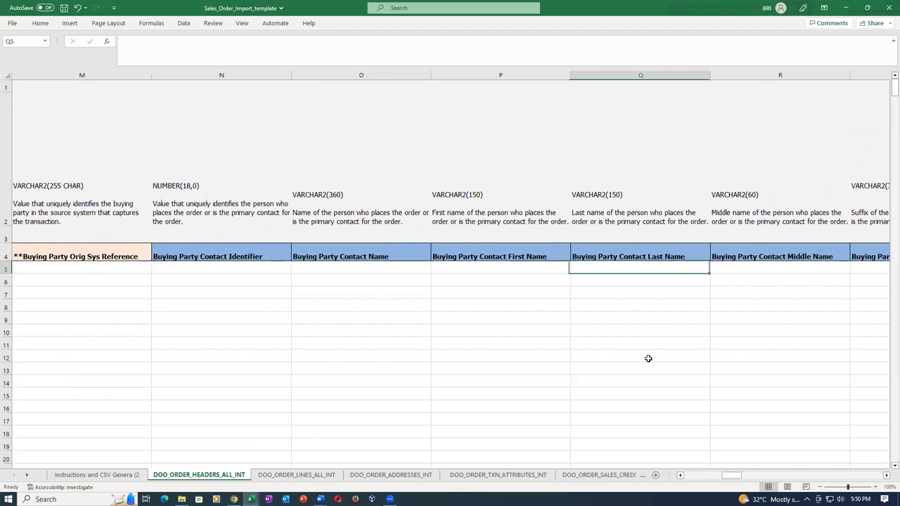
{"action": "key", "text": "Right"}
{"action": "key", "text": "Right"}
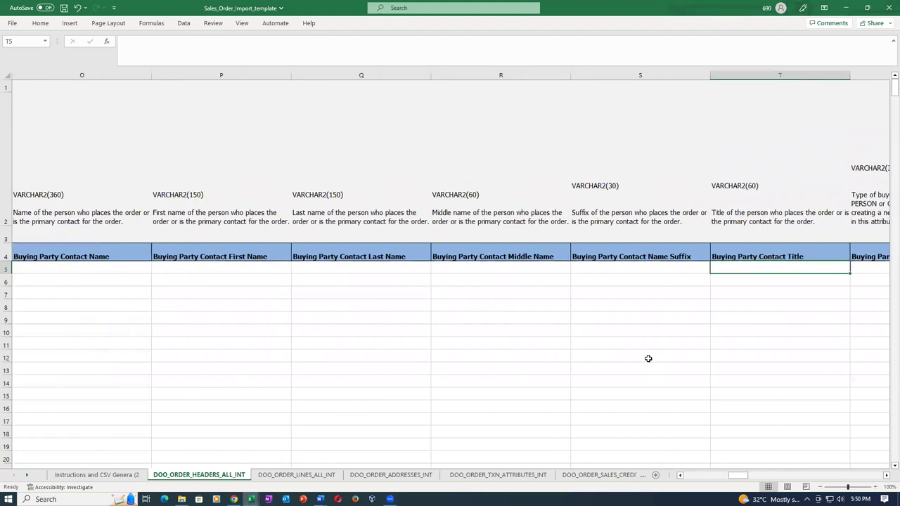
{"action": "key", "text": "Right"}
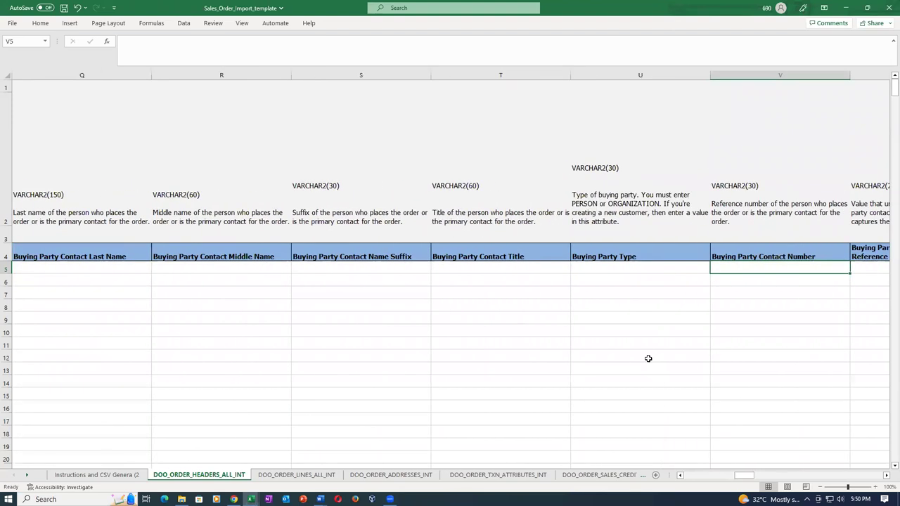
Check currency USD, the transaction date and business unit p50 US Business Units, continuing to Comments
{"action": "key", "text": "Right"}
{"action": "key", "text": "Right"}
{"action": "key", "text": "Right"}
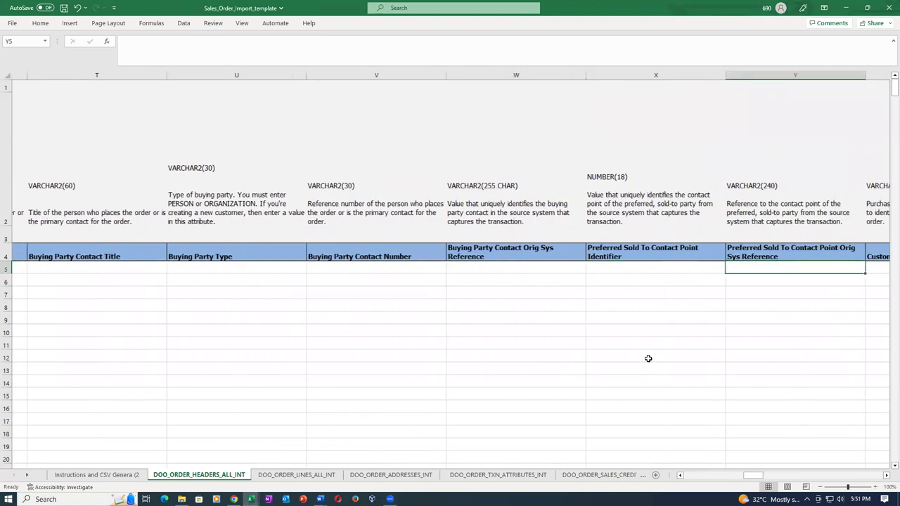
{"action": "key", "text": "Right"}
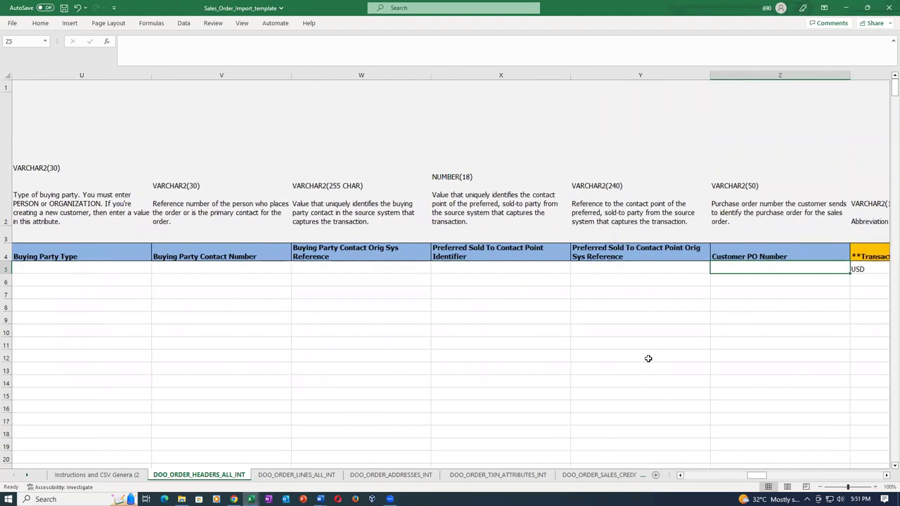
{"action": "key", "text": "Right"}
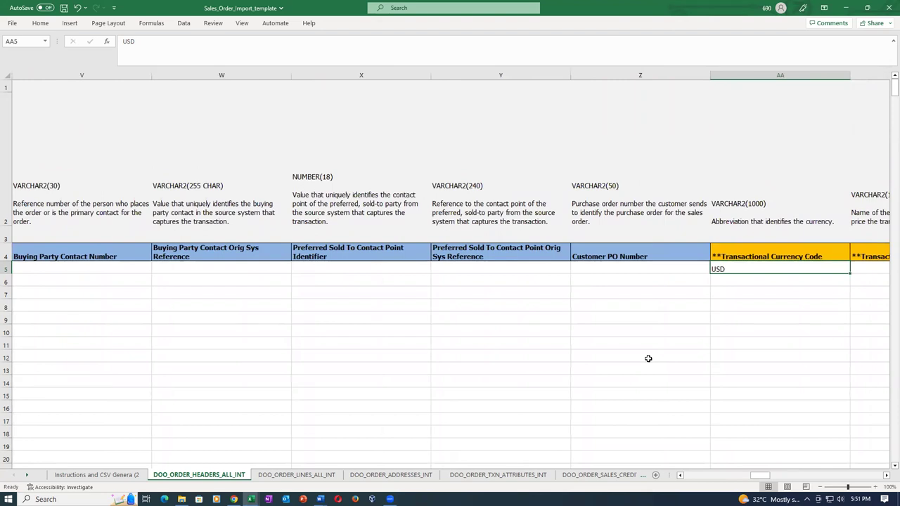
{"action": "key", "text": "Right"}
{"action": "key", "text": "Right"}
{"action": "key", "text": "Right"}
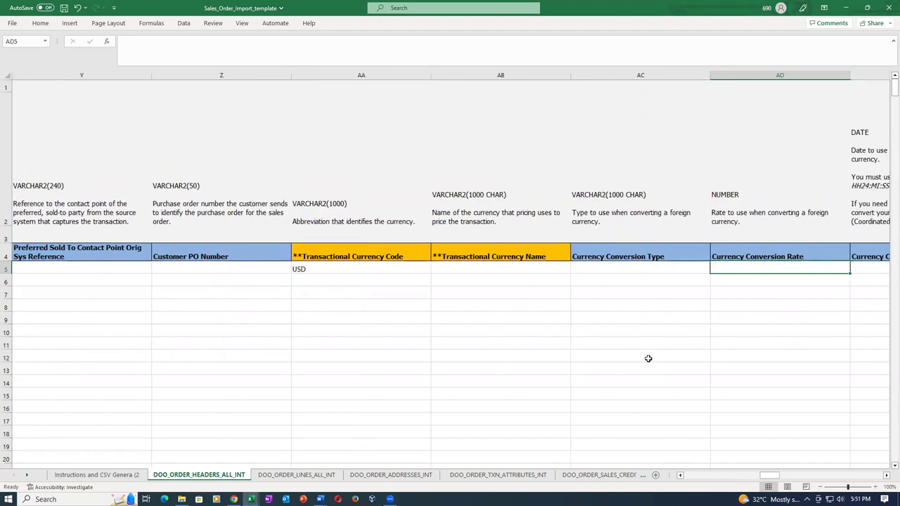
{"action": "key", "text": "Right"}
{"action": "key", "text": "Right"}
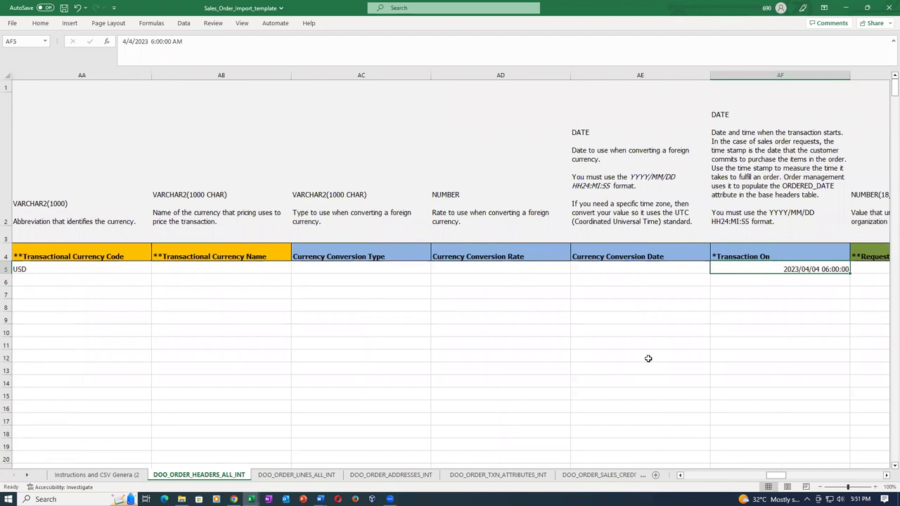
{"action": "key", "text": "Right"}
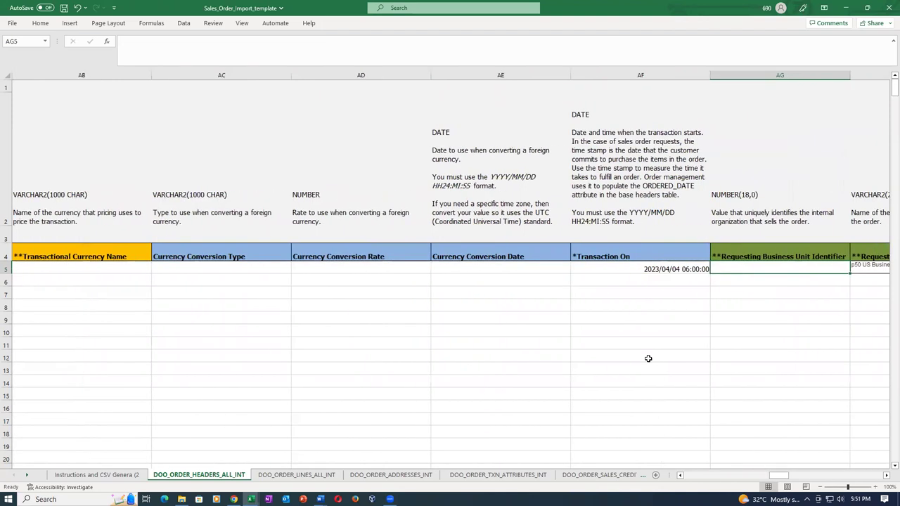
{"action": "key", "text": "Right"}
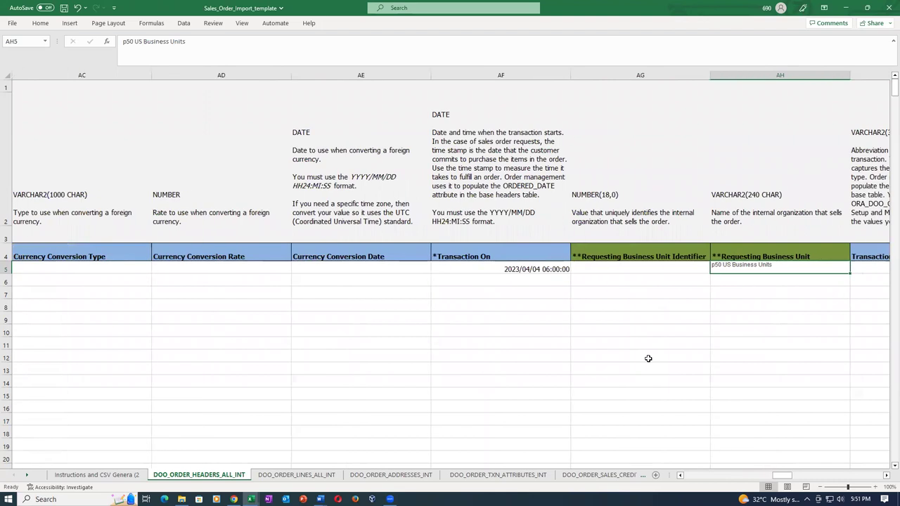
{"action": "key", "text": "Right"}
{"action": "key", "text": "Right"}
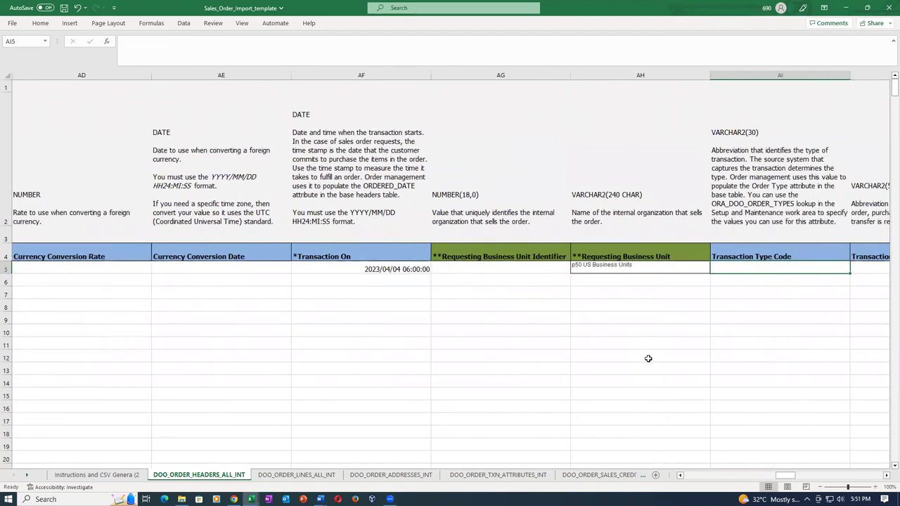
{"action": "key", "text": "Right"}
{"action": "key", "text": "Right"}
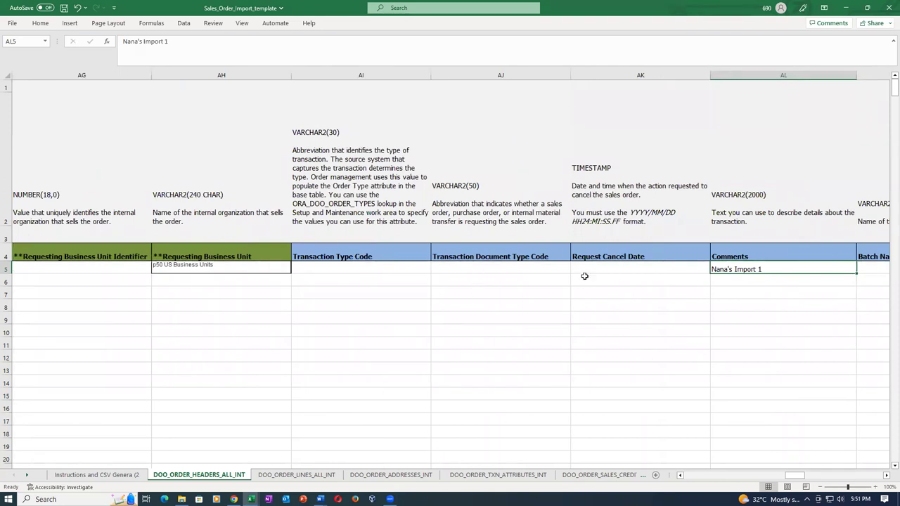
Change the header comment's ending from Import 1 to Import 2 and save the template
{"action": "double_click", "coordinate": [809, 269]}
{"action": "key", "text": "BackSpace"}
{"action": "type", "text": "2"}
{"action": "key", "text": "Tab"}
{"action": "key", "text": "ctrl+s"}
Review header fields from Requesting Legal Entity through the email fields, confirming Submit Flag Y
{"action": "key", "text": "Tab"}
{"action": "key", "text": "Tab"}
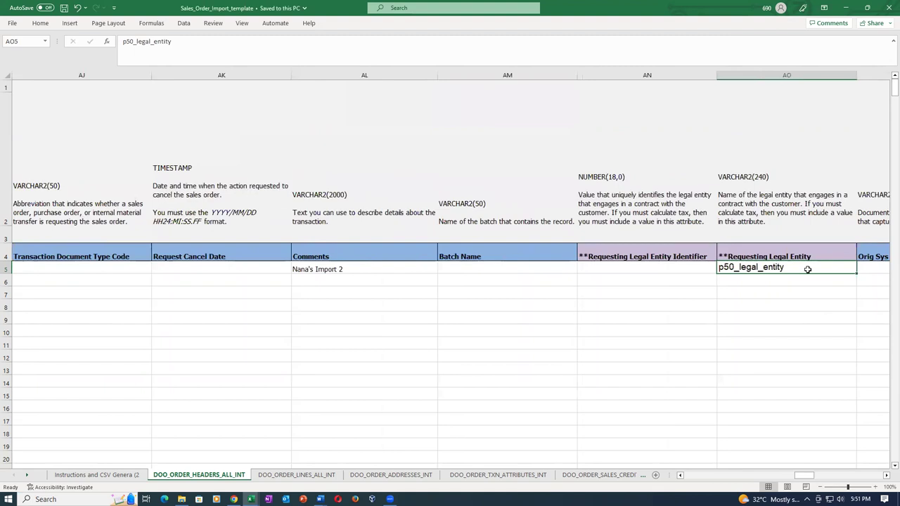
{"action": "key", "text": "Tab"}
{"action": "key", "text": "Tab"}
{"action": "key", "text": "Tab"}
{"action": "key", "text": "Tab"}
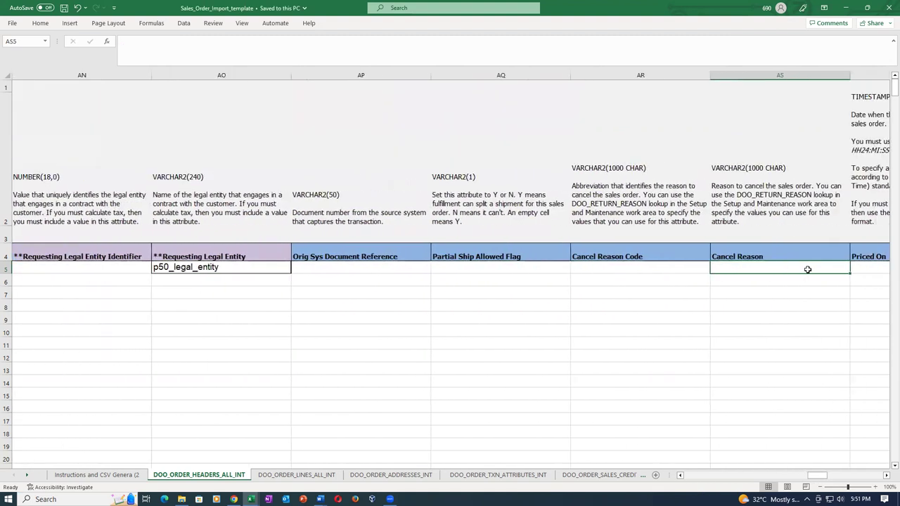
{"action": "key", "text": "Tab"}
{"action": "key", "text": "Tab"}
{"action": "key", "text": "Tab"}
{"action": "key", "text": "Tab"}
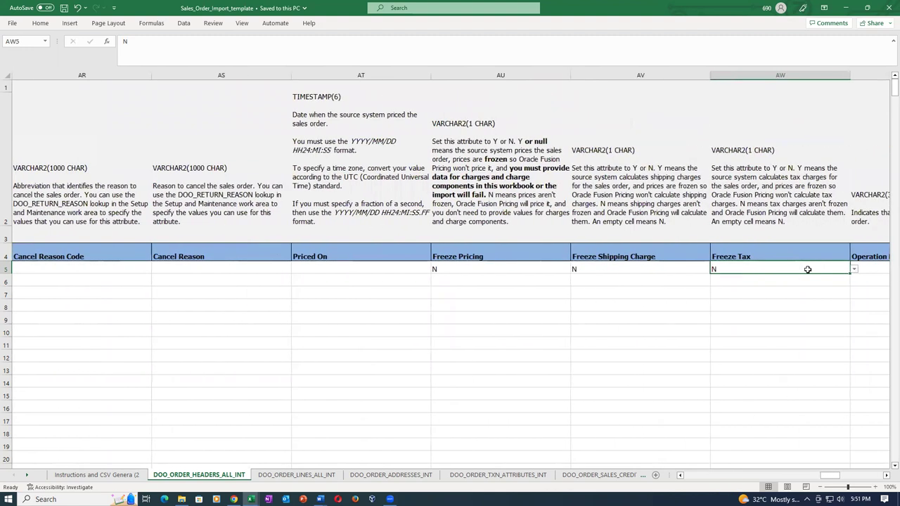
{"action": "key", "text": "Tab"}
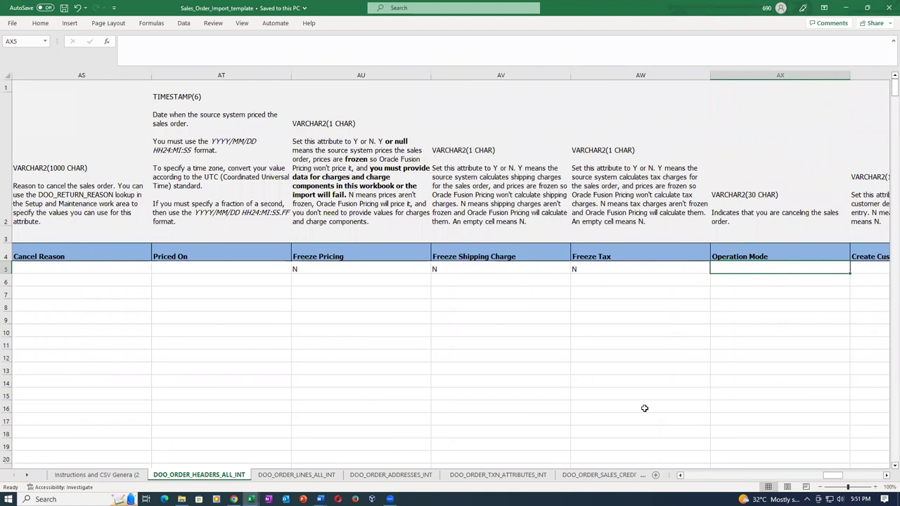
{"action": "key", "text": "Tab"}
{"action": "key", "text": "Tab"}
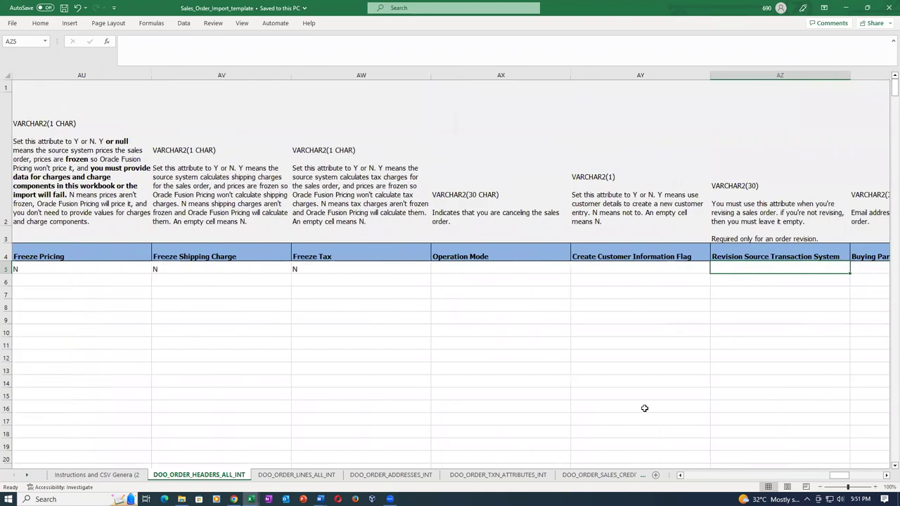
{"action": "key", "text": "Tab"}
{"action": "key", "text": "Tab"}
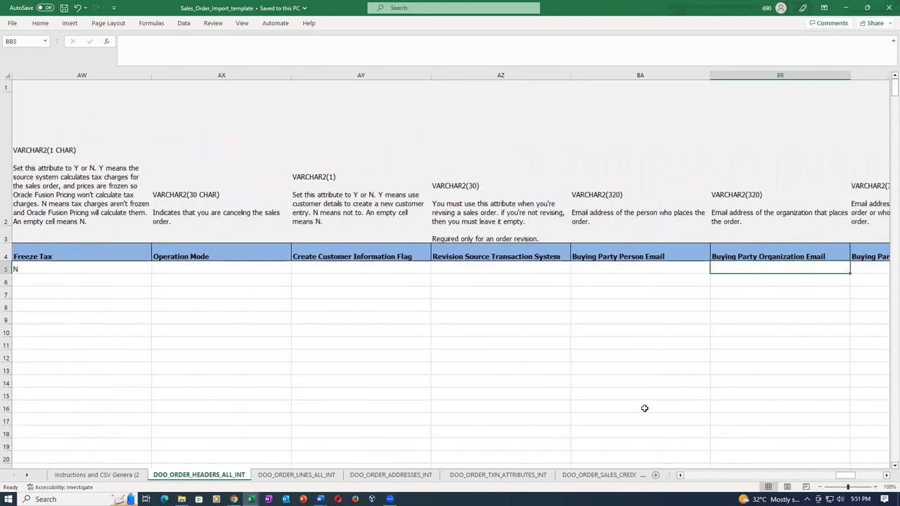
{"action": "key", "text": "Tab"}
{"action": "key", "text": "Tab"}
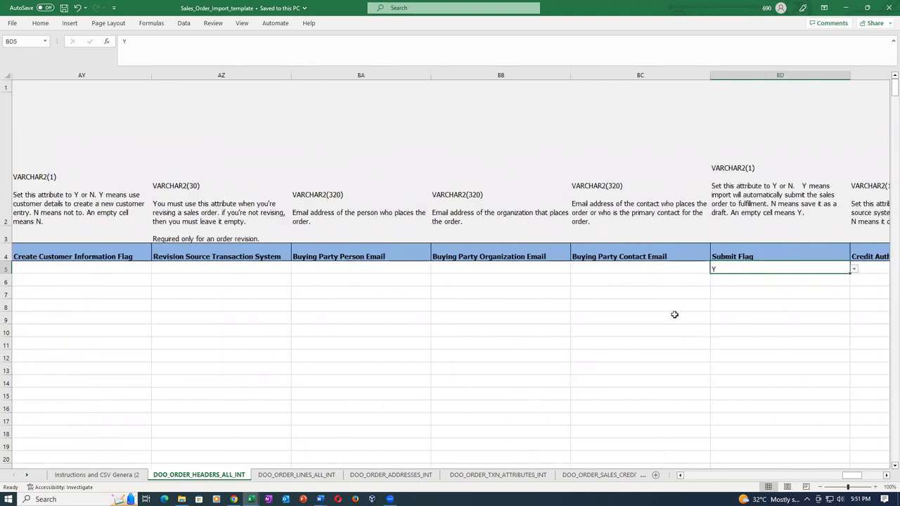
{"action": "left_click", "coordinate": [646, 272]}
{"action": "left_click", "coordinate": [734, 271]}
{"action": "left_click", "coordinate": [632, 270]}
{"action": "left_click", "coordinate": [733, 271]}
{"action": "left_click", "coordinate": [655, 272]}
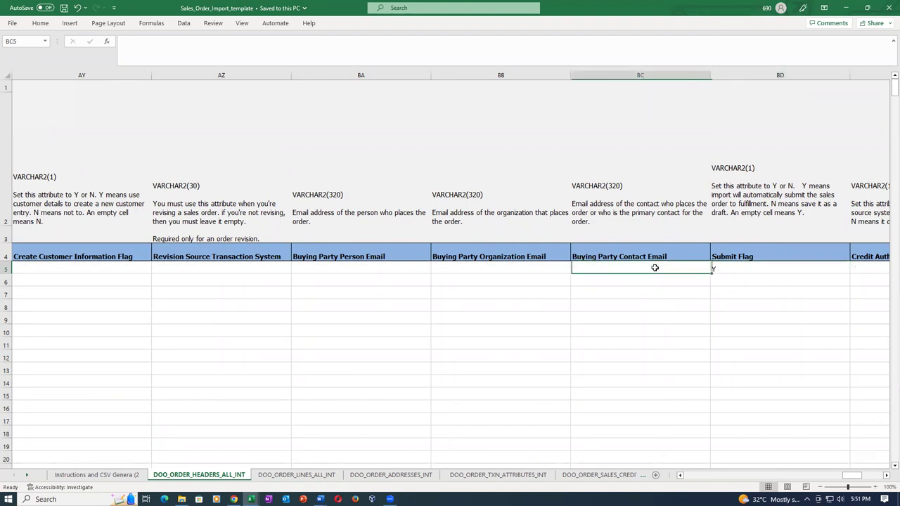
Check the last header columns through Sales Agreement Identifier, then return to the row start
{"action": "key", "text": "Tab"}
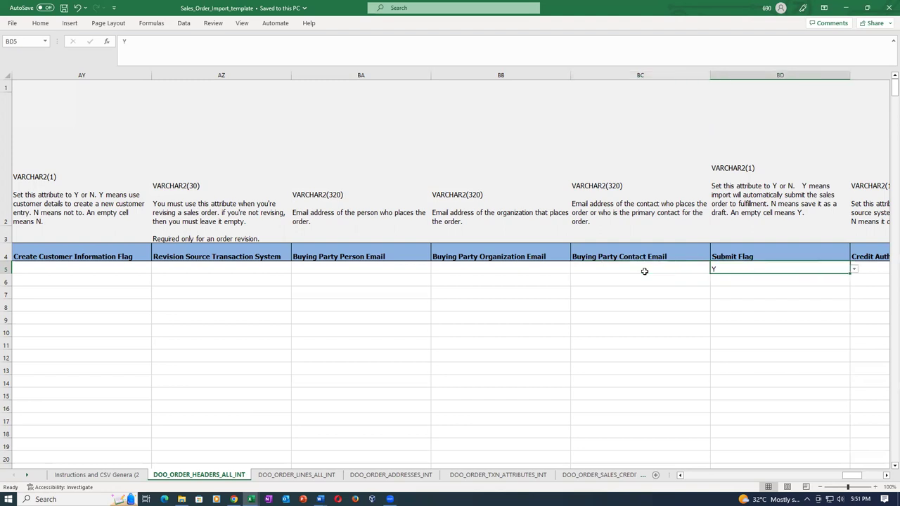
{"action": "key", "text": "Tab"}
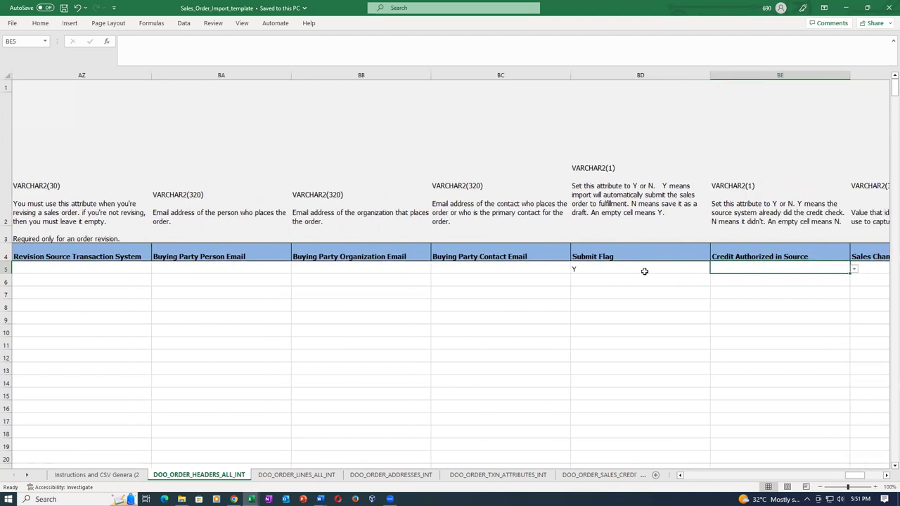
{"action": "key", "text": "Tab"}
{"action": "key", "text": "Tab"}
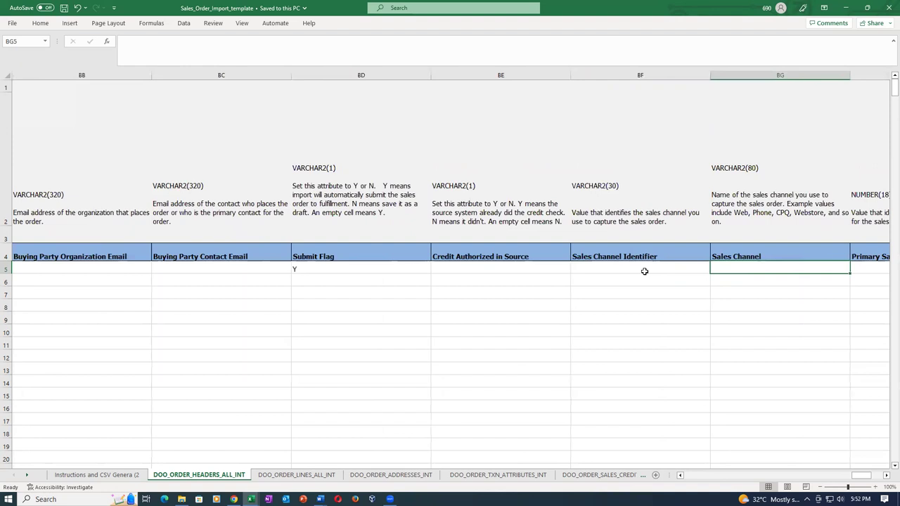
{"action": "key", "text": "Tab"}
{"action": "key", "text": "Tab"}
{"action": "key", "text": "Tab"}
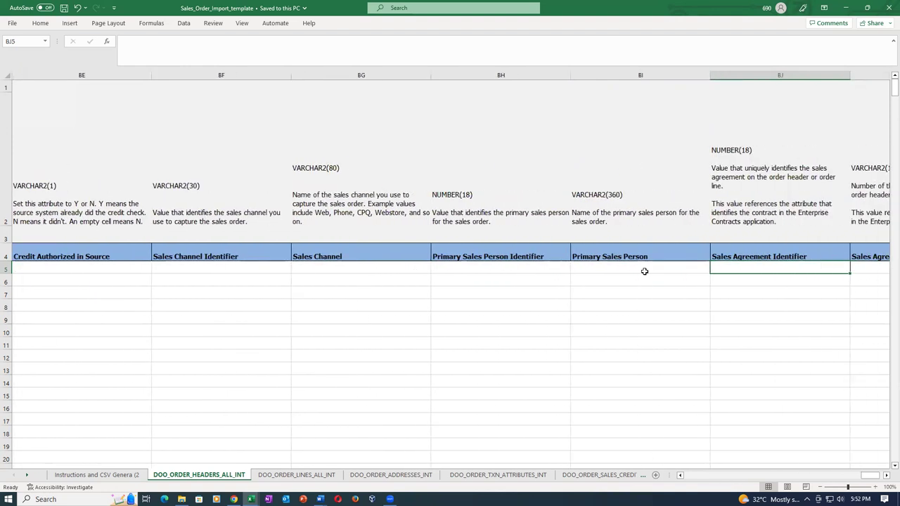
{"action": "key", "text": "Tab"}
{"action": "key", "text": "Tab"}
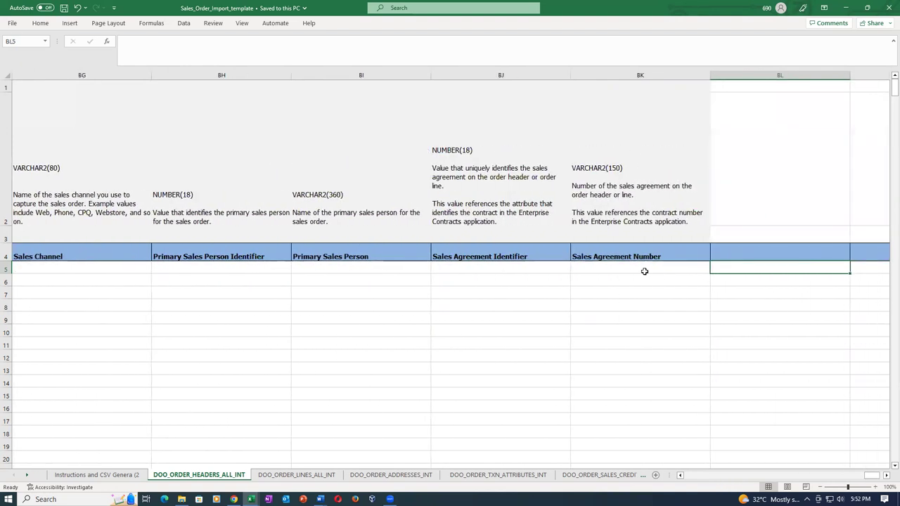
{"action": "key", "text": "Tab"}
{"action": "key", "text": "Home"}
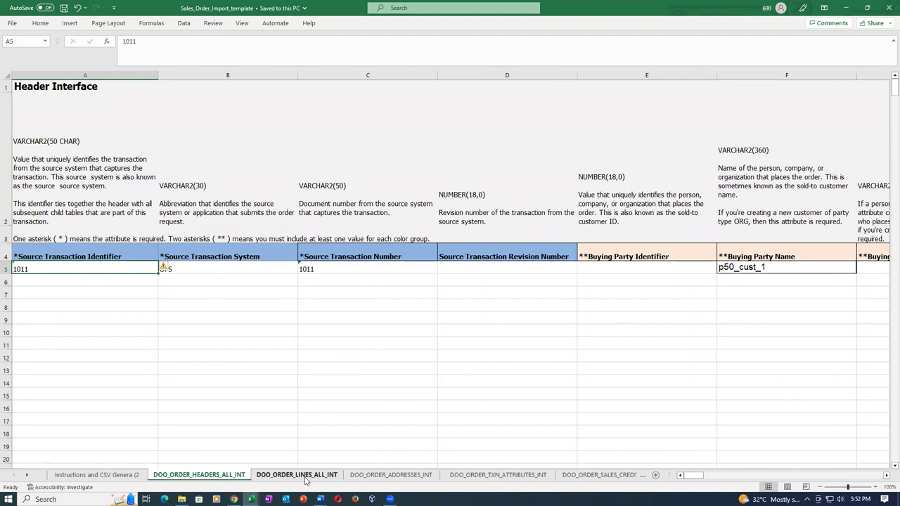
On DOO_ORDER_LINES_ALL_INT, change A5's source transaction identifier from 1010 to 1011
{"action": "left_click", "coordinate": [306, 475]}
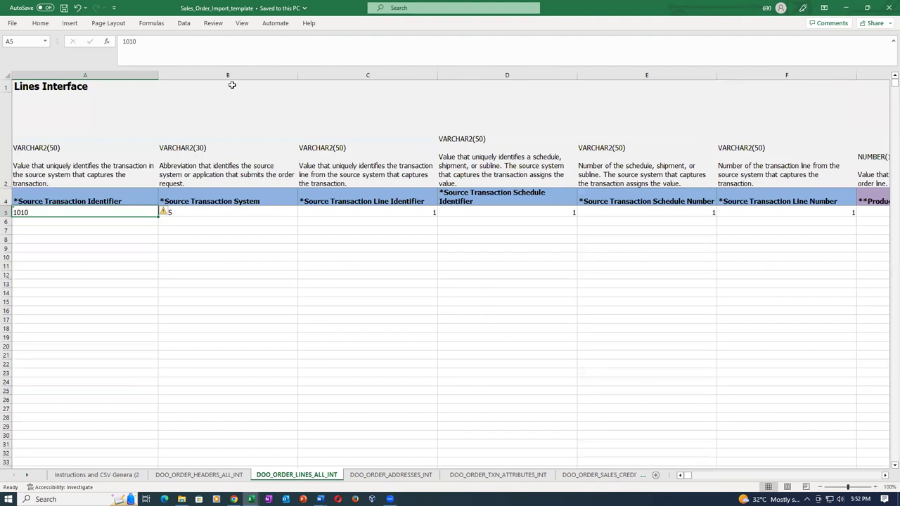
{"action": "left_click", "coordinate": [291, 284]}
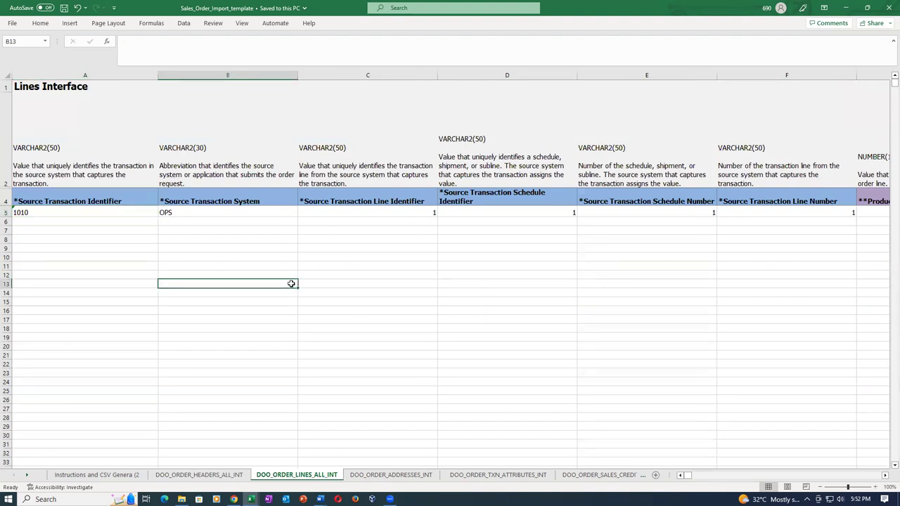
{"action": "left_click", "coordinate": [126, 215]}
{"action": "type", "text": "1011"}
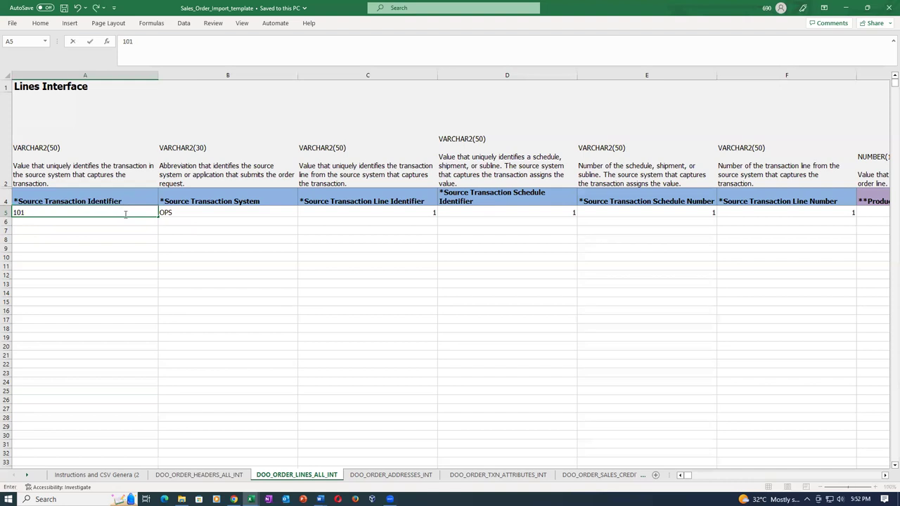
{"action": "key", "text": "Tab"}
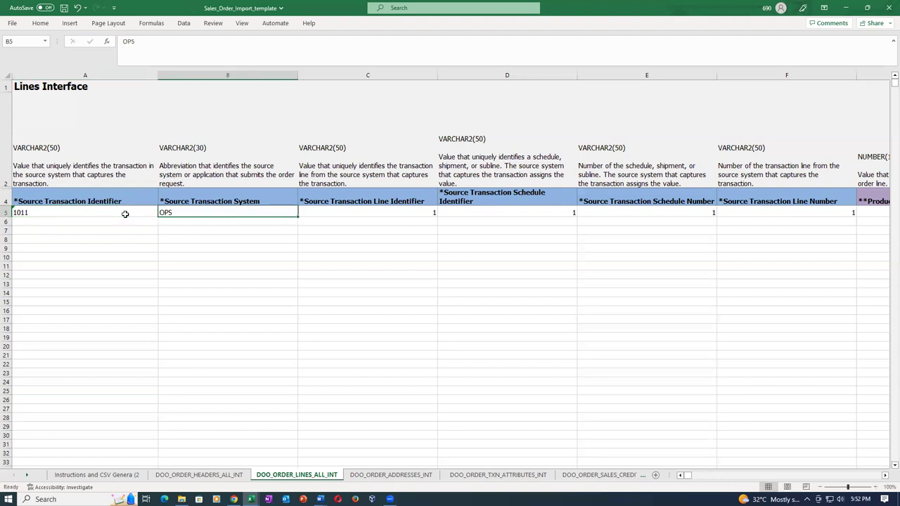
{"action": "left_click", "coordinate": [125, 214]}
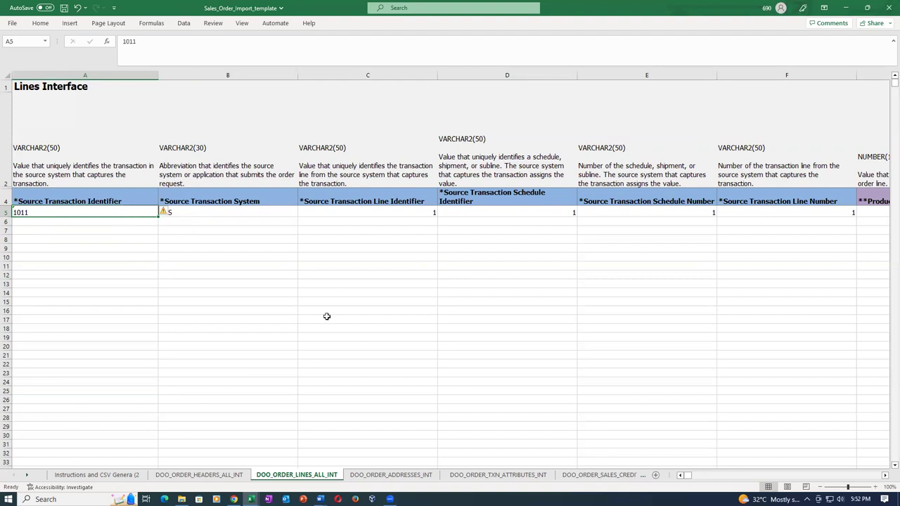
Confirm the header's Source Transaction Number is also 1011, then go back to the lines sheet
{"action": "left_click", "coordinate": [166, 478]}
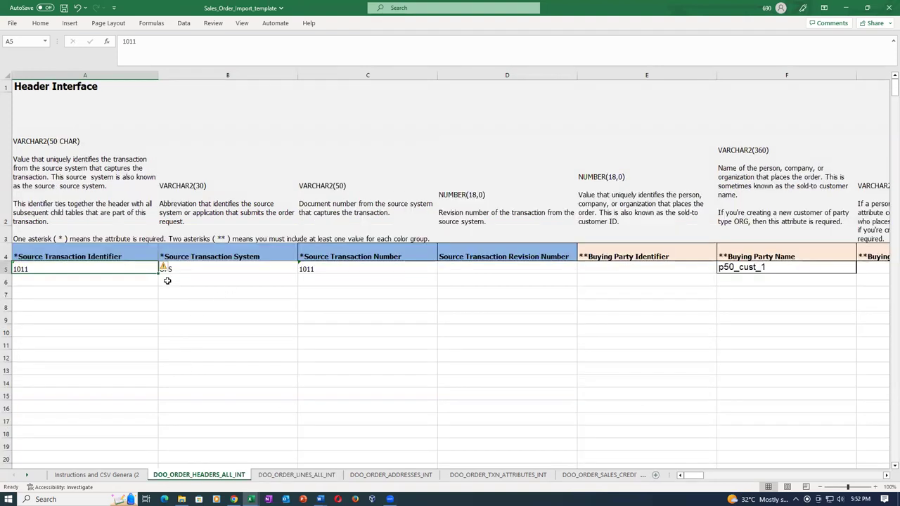
{"action": "left_click", "coordinate": [386, 271]}
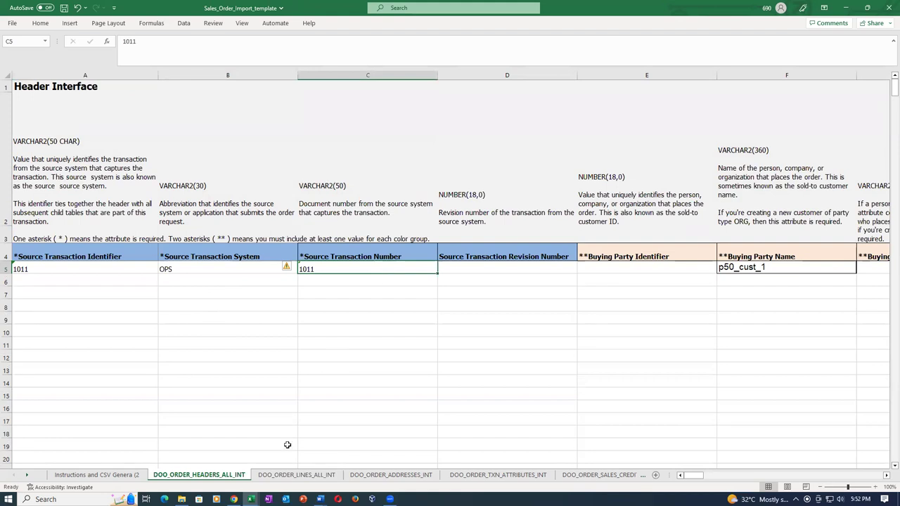
{"action": "left_click", "coordinate": [291, 476]}
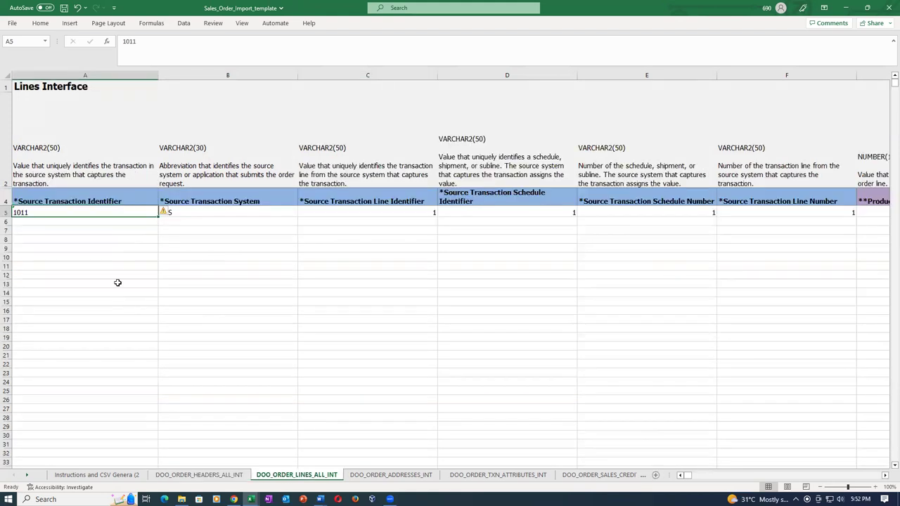
Copy product number p5001_std_order from the order details workbook for the line's Product Number
{"action": "left_click", "coordinate": [115, 283]}
{"action": "left_click", "coordinate": [128, 212]}
{"action": "key", "text": "Tab"}
{"action": "key", "text": "Tab"}
{"action": "key", "text": "Tab"}
{"action": "key", "text": "Tab"}
{"action": "key", "text": "Tab"}
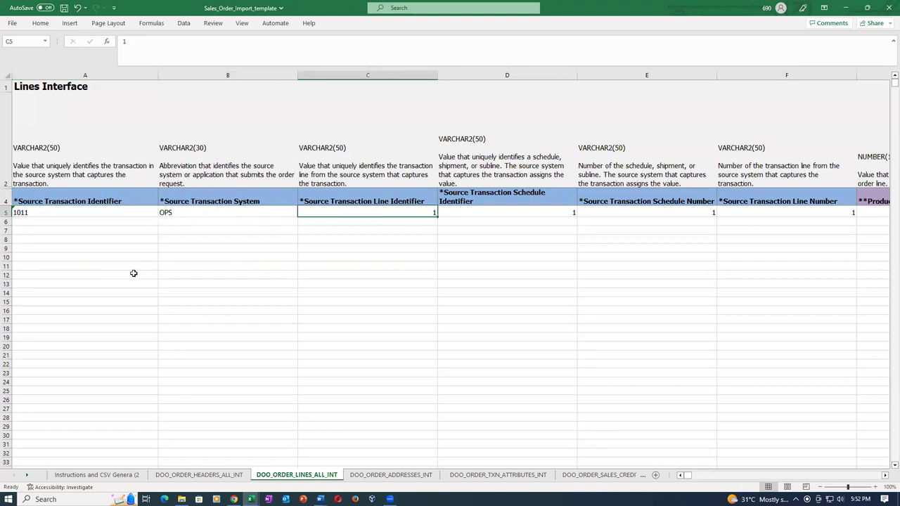
{"action": "key", "text": "Tab"}
{"action": "key", "text": "Tab"}
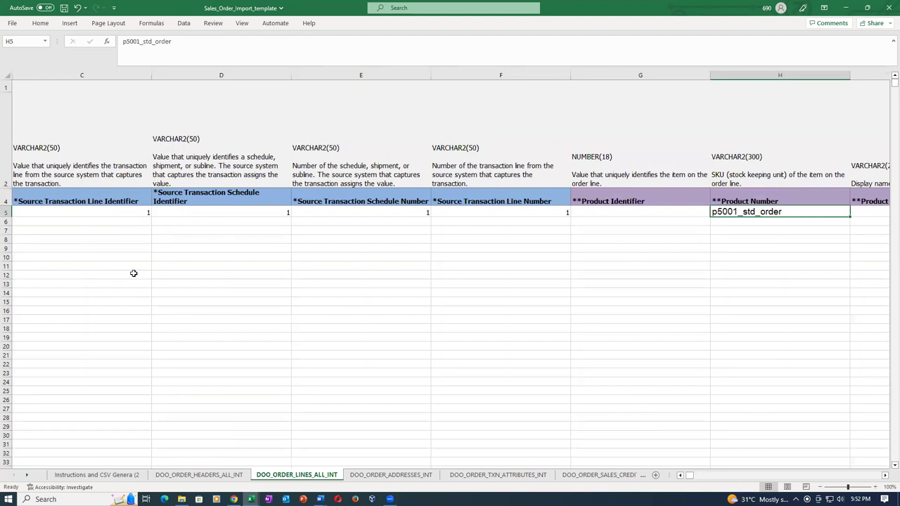
{"action": "key", "text": "alt+Tab"}
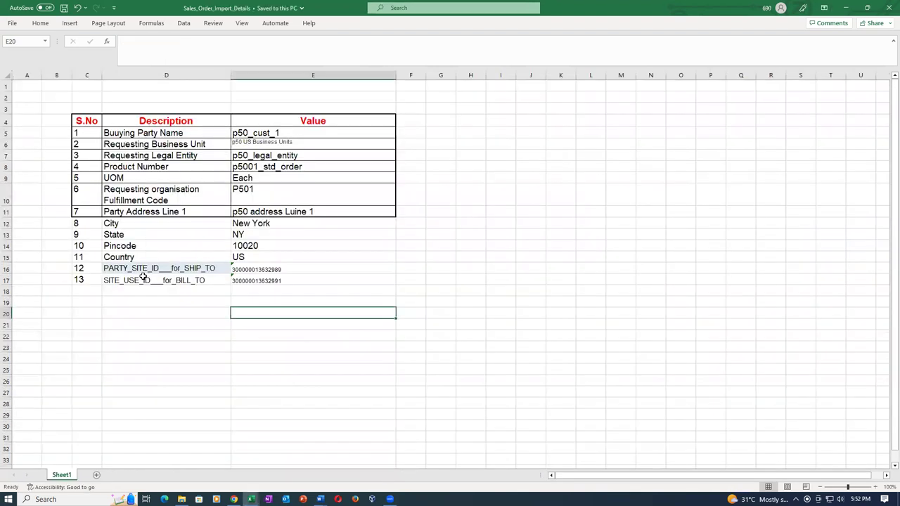
{"action": "left_click", "coordinate": [272, 168]}
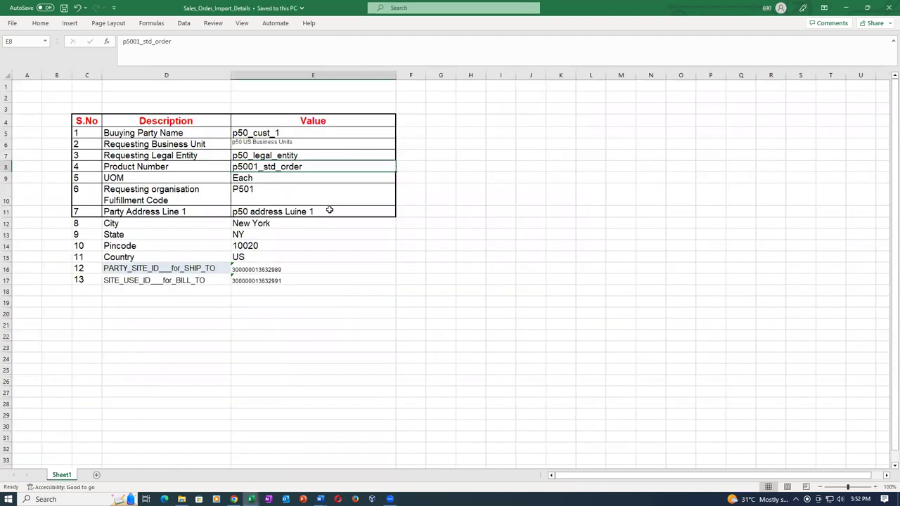
{"action": "key", "text": "ctrl+c"}
{"action": "key", "text": "alt+Tab"}
Enter 51 as the line's ordered quantity in place of 11
{"action": "key", "text": "Tab"}
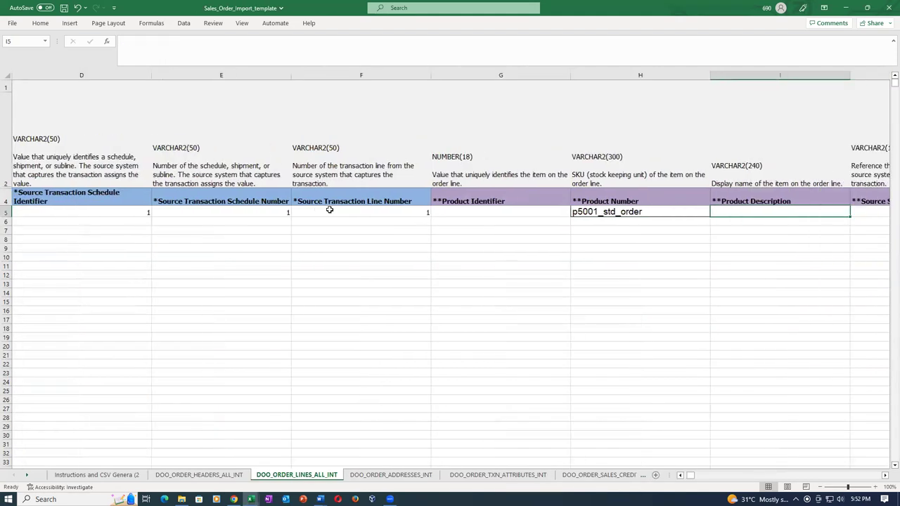
{"action": "key", "text": "Tab"}
{"action": "key", "text": "Tab"}
{"action": "key", "text": "Tab"}
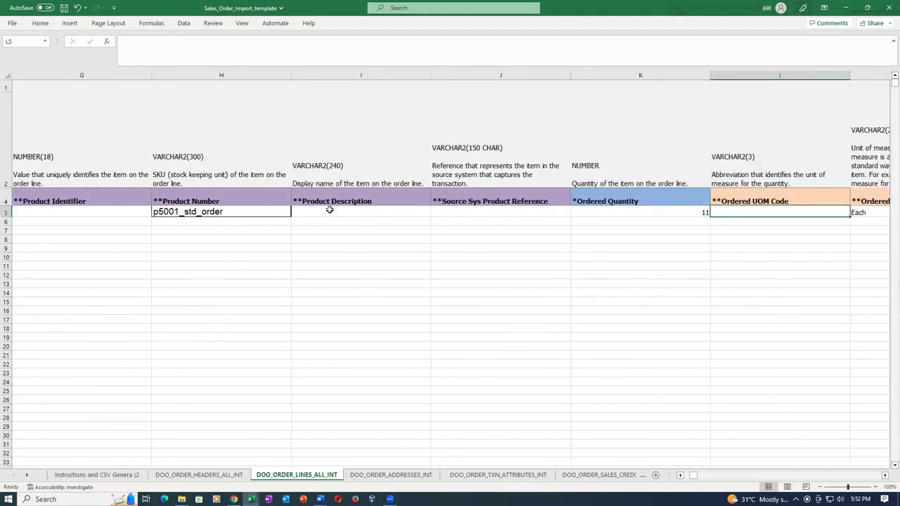
{"action": "key", "text": "Left"}
{"action": "type", "text": "51"}
{"action": "key", "text": "Tab"}
{"action": "key", "text": "Tab"}
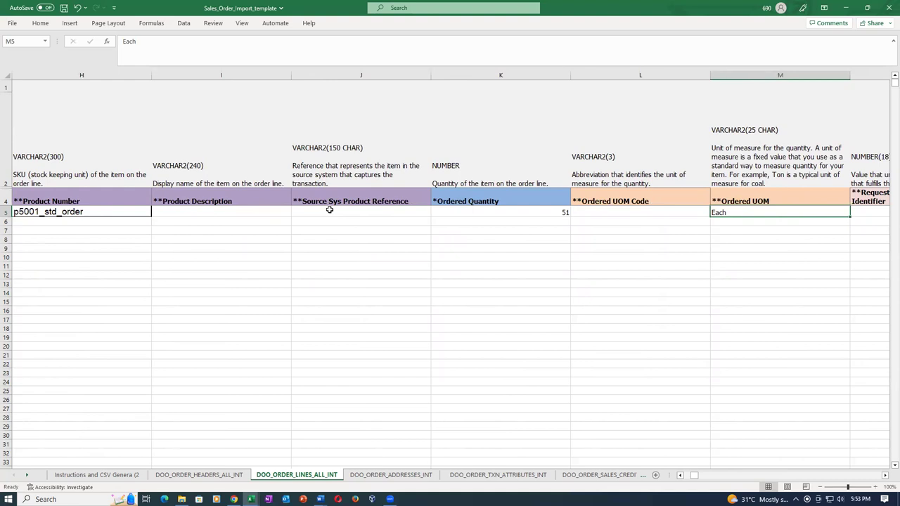
Locate the Requested Fulfillment Organization Code cell O5 on the order line
{"action": "key", "text": "Tab"}
{"action": "key", "text": "Tab"}
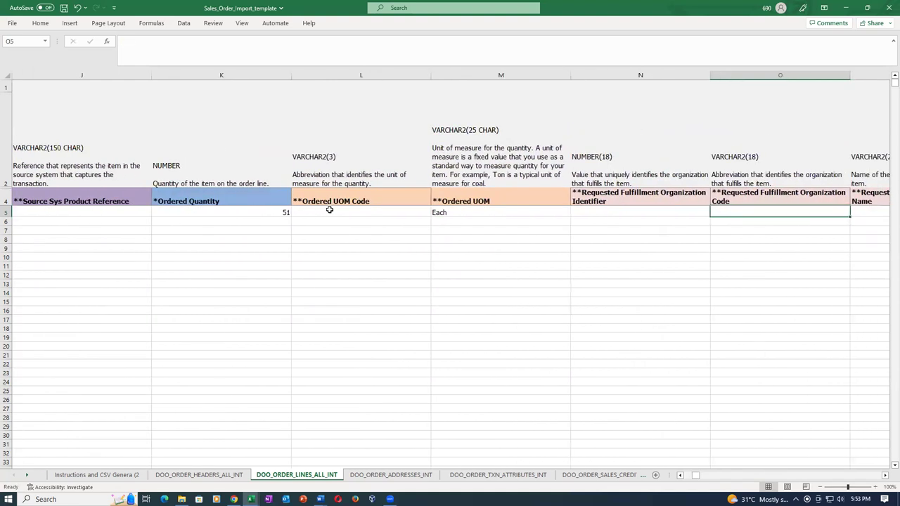
{"action": "key", "text": "Tab"}
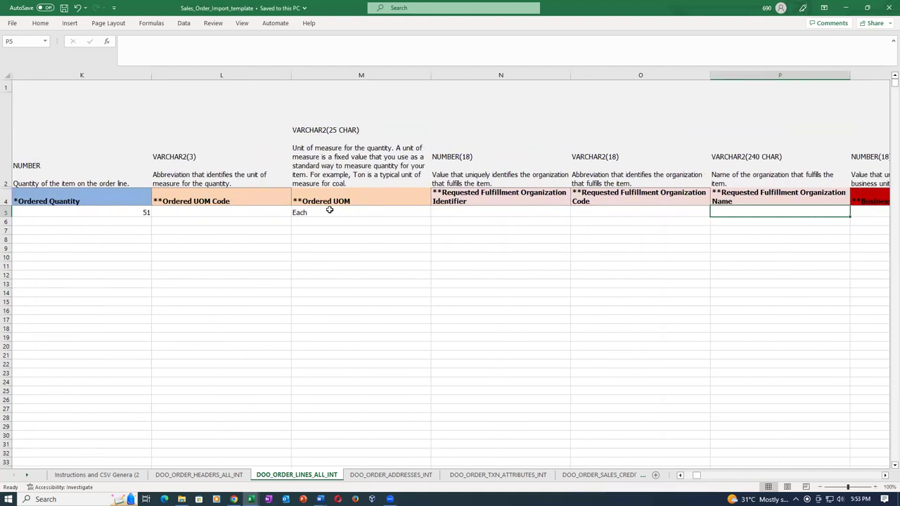
{"action": "key", "text": "Tab"}
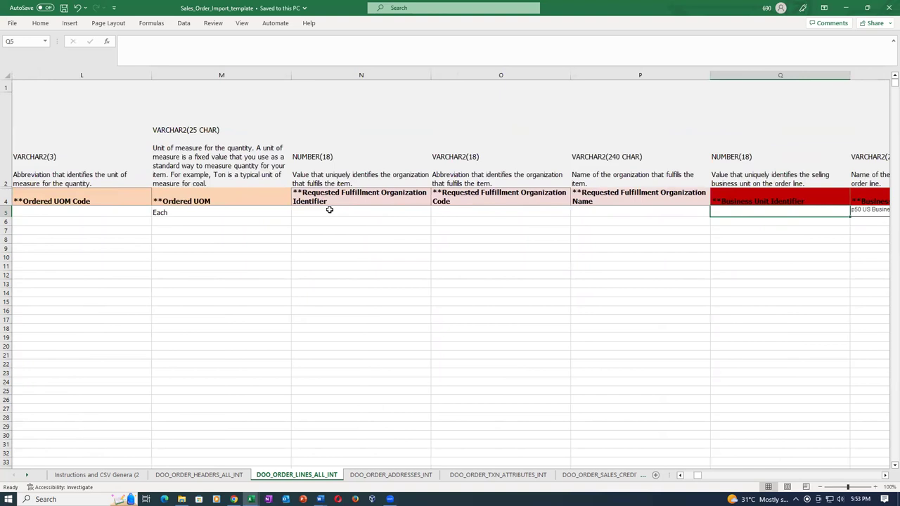
{"action": "key", "text": "shift+Tab"}
{"action": "key", "text": "shift+Tab"}
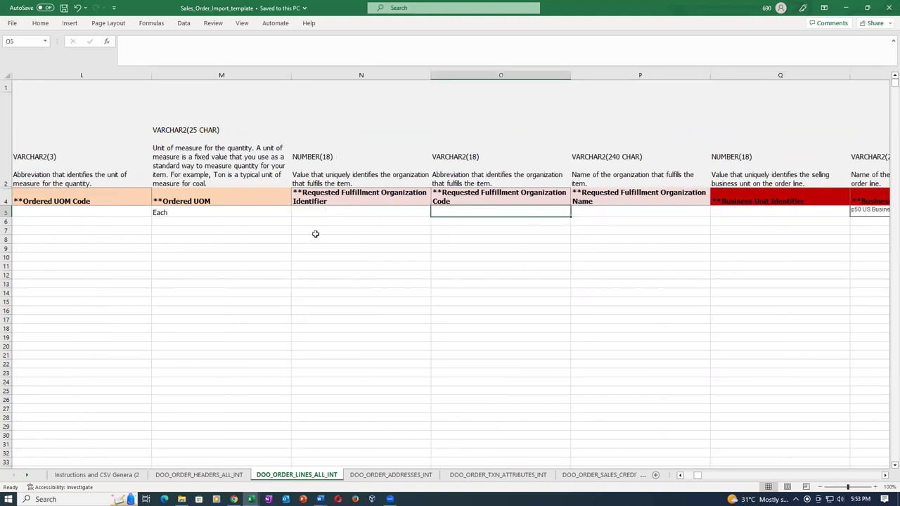
{"action": "left_click", "coordinate": [505, 194]}
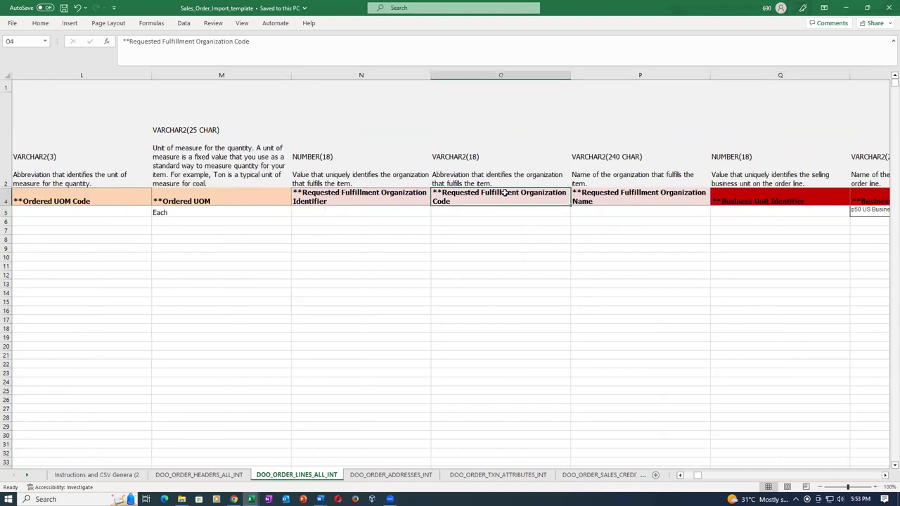
{"action": "left_click", "coordinate": [453, 214]}
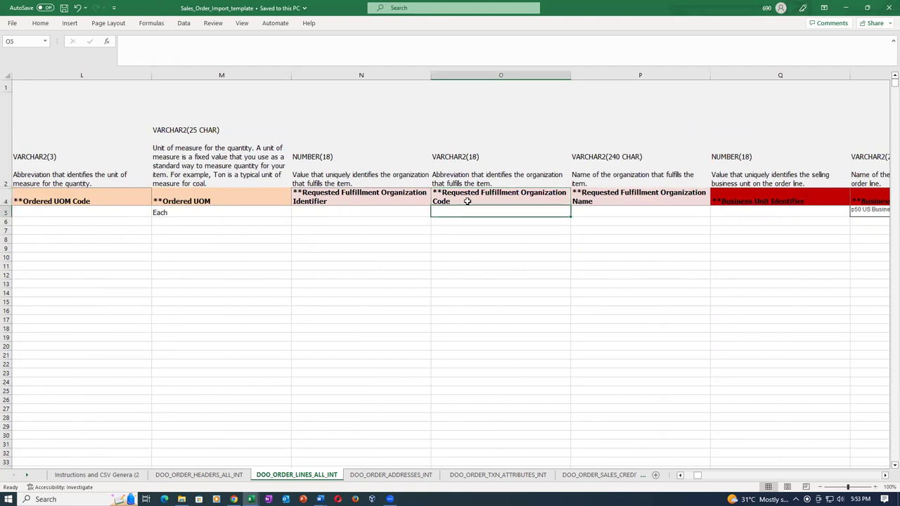
{"action": "left_click", "coordinate": [467, 201]}
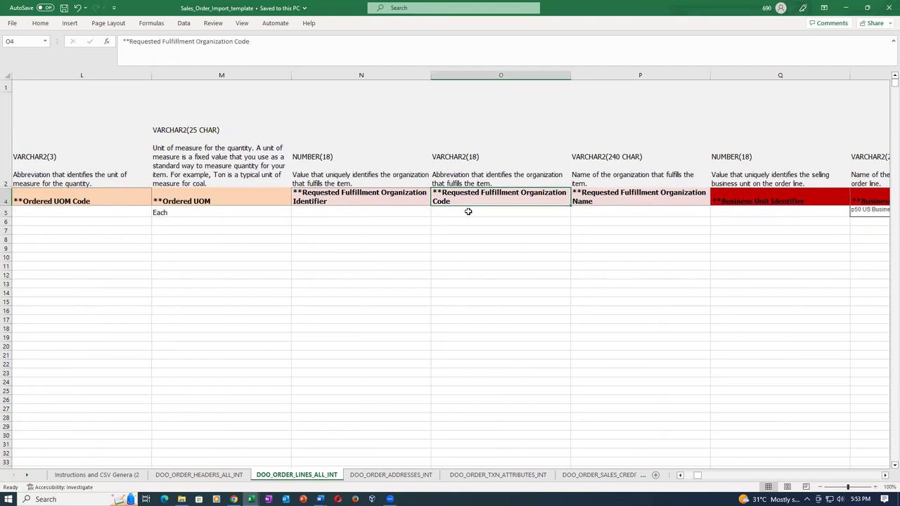
{"action": "left_click", "coordinate": [467, 214]}
Enter P501 in uppercase as the fulfillment organization code and save the workbook
{"action": "type", "text": "p501"}
{"action": "key", "text": "Tab"}
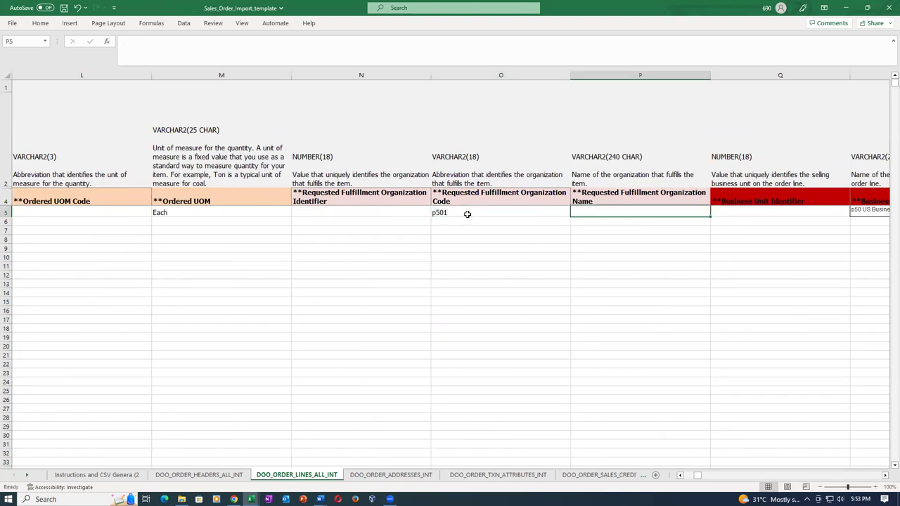
{"action": "left_click", "coordinate": [466, 214]}
{"action": "type", "text": "P501"}
{"action": "key", "text": "Tab"}
{"action": "key", "text": "ctrl+s"}
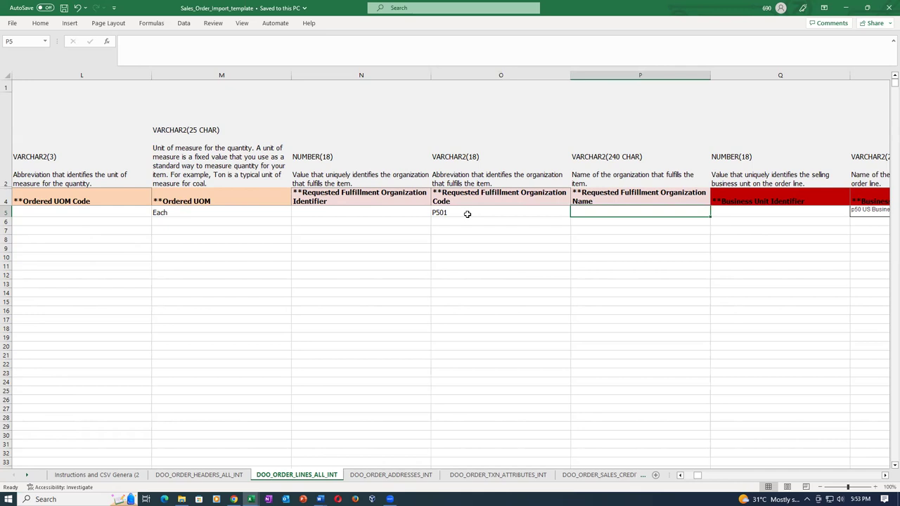
{"action": "left_click", "coordinate": [467, 214]}
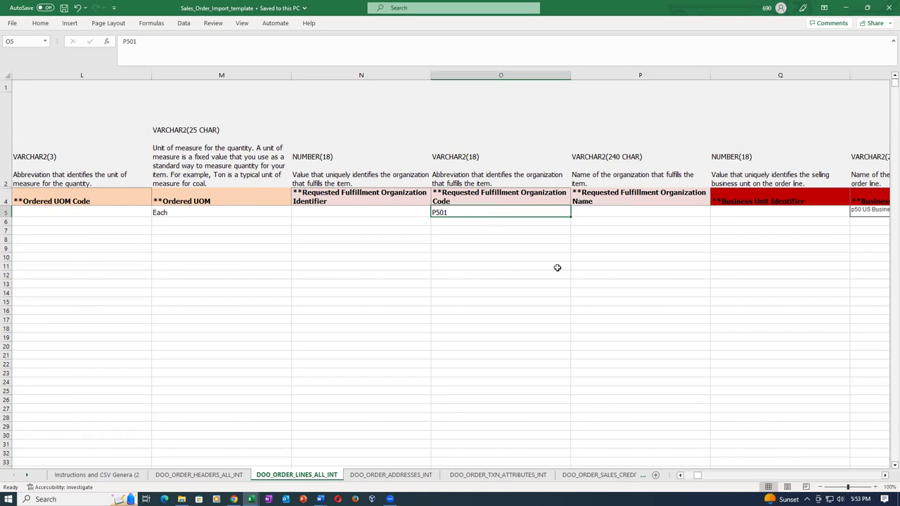
Check the business unit columns around T5, then switch to the Sales_Order_Import_Details workbook
{"action": "key", "text": "Right"}
{"action": "key", "text": "Right"}
{"action": "key", "text": "Right"}
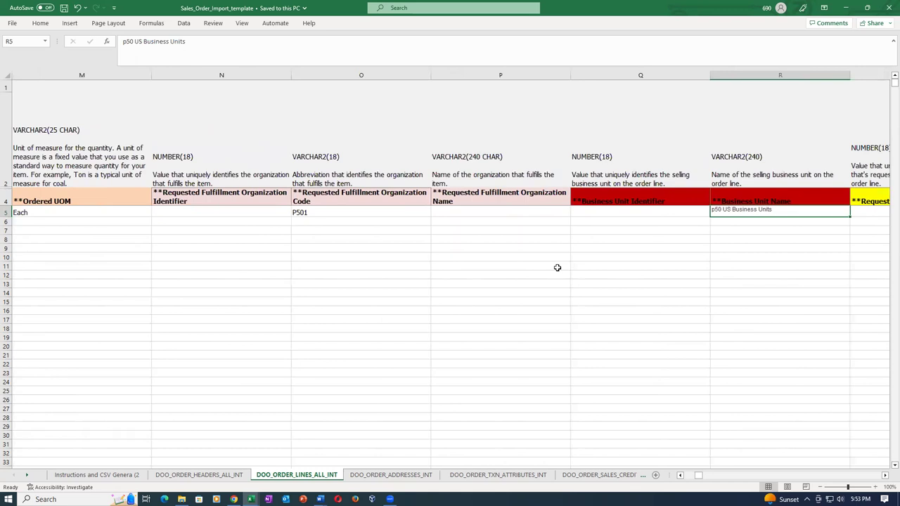
{"action": "key", "text": "Right"}
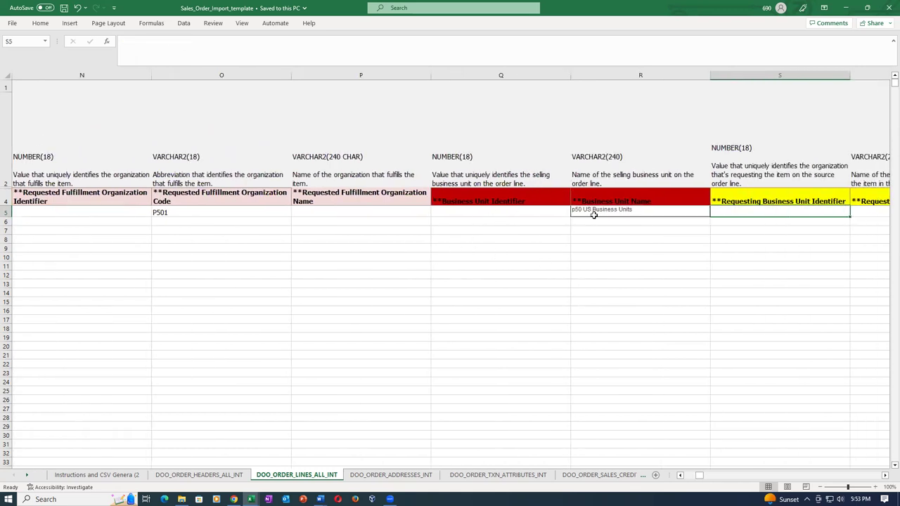
{"action": "left_click", "coordinate": [526, 211]}
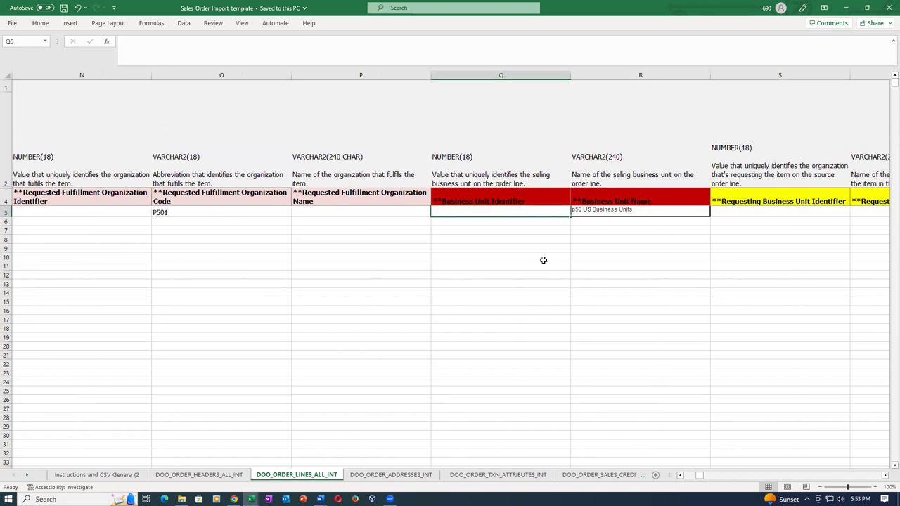
{"action": "key", "text": "Right"}
{"action": "key", "text": "Right"}
{"action": "key", "text": "Right"}
{"action": "key", "text": "Right"}
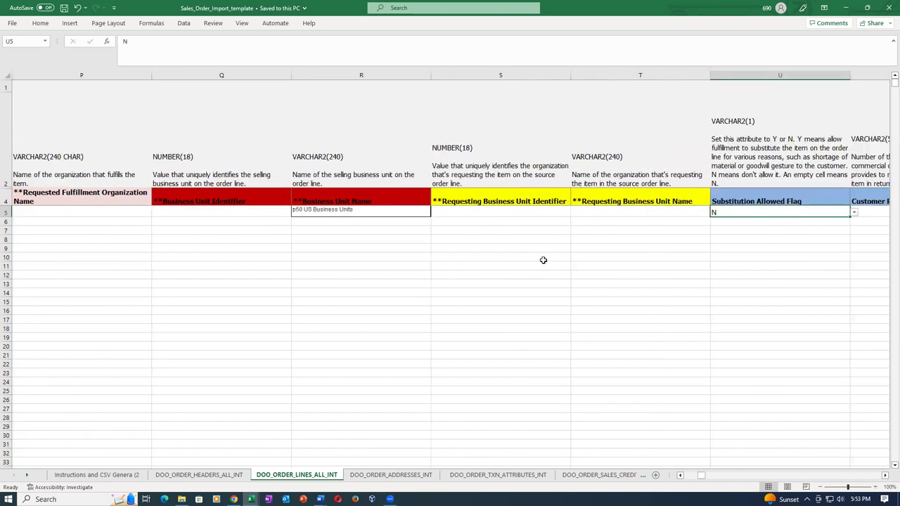
{"action": "key", "text": "Left"}
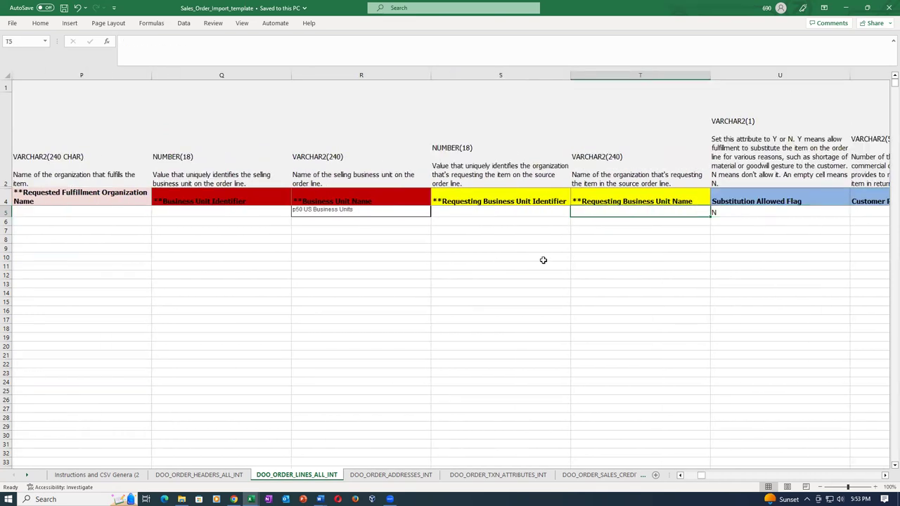
{"action": "key", "text": "Left"}
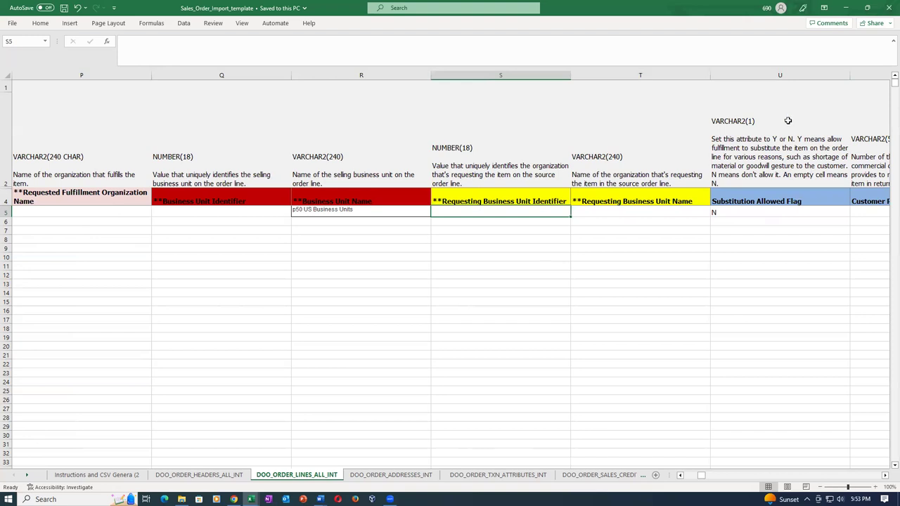
{"action": "left_click", "coordinate": [621, 217]}
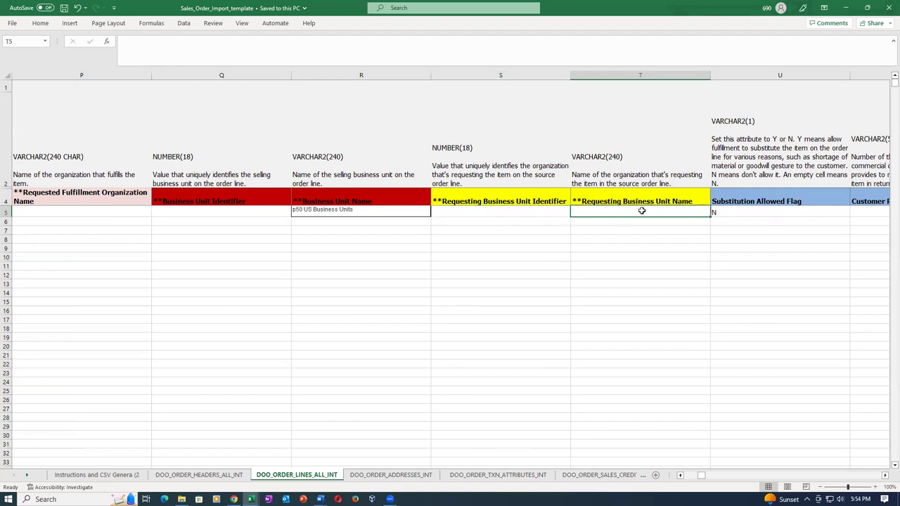
{"action": "key", "text": "alt+Tab"}
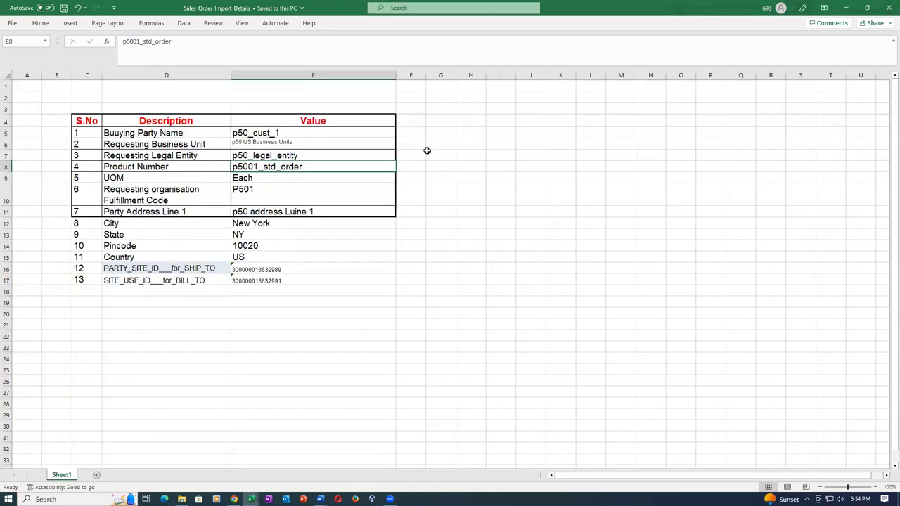
Copy p50 US Business Units from the details workbook into T5 and save the template
{"action": "left_click", "coordinate": [325, 142]}
{"action": "key", "text": "ctrl+c"}
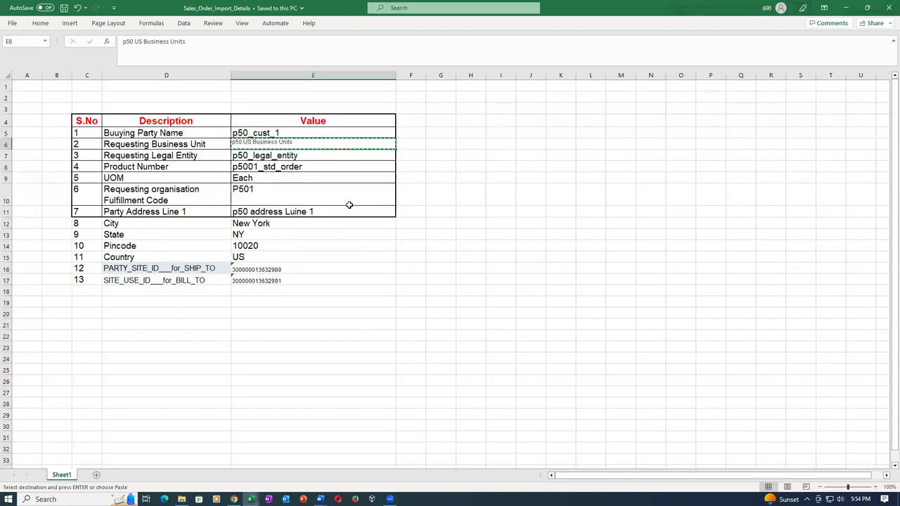
{"action": "key", "text": "alt+Tab"}
{"action": "key", "text": "ctrl+v"}
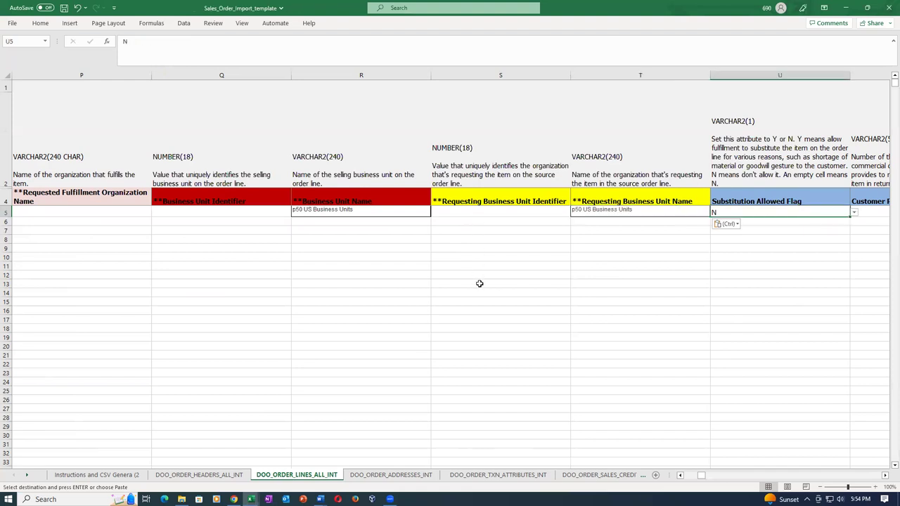
{"action": "key", "text": "ctrl"}
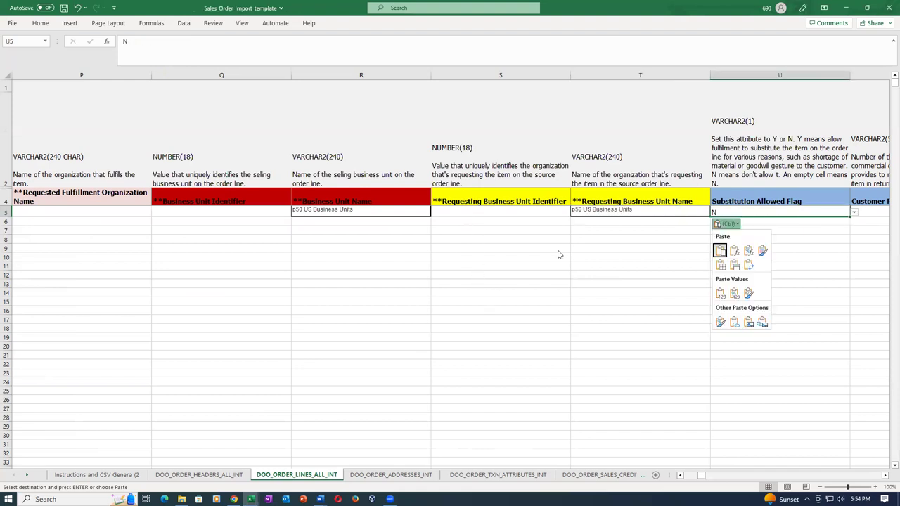
{"action": "left_click", "coordinate": [617, 239]}
{"action": "left_click", "coordinate": [617, 238]}
{"action": "key", "text": "ctrl+s"}
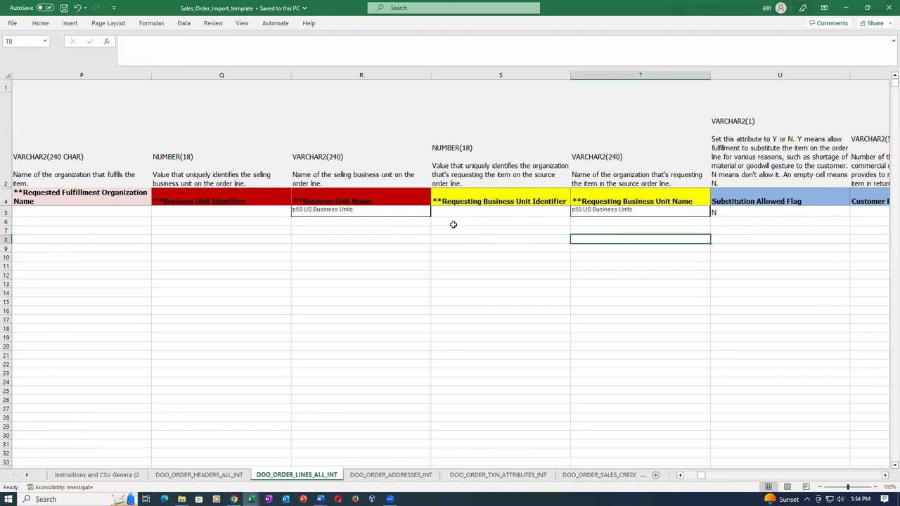
Verify the pasted Requesting Business Unit Name alongside the Substitution Allowed Flag N
{"action": "left_click", "coordinate": [567, 210]}
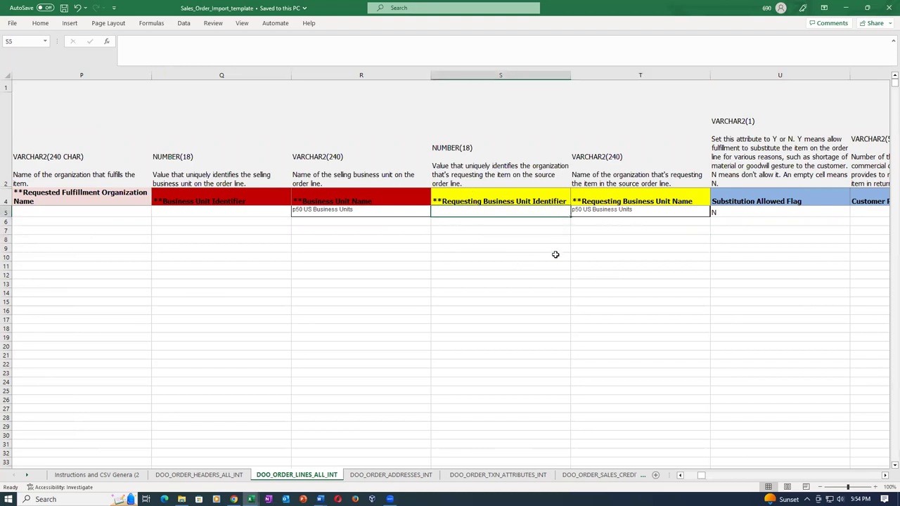
{"action": "key", "text": "Right"}
{"action": "key", "text": "Right"}
{"action": "key", "text": "Right"}
{"action": "key", "text": "Right"}
{"action": "key", "text": "Right"}
{"action": "key", "text": "Right"}
{"action": "key", "text": "Right"}
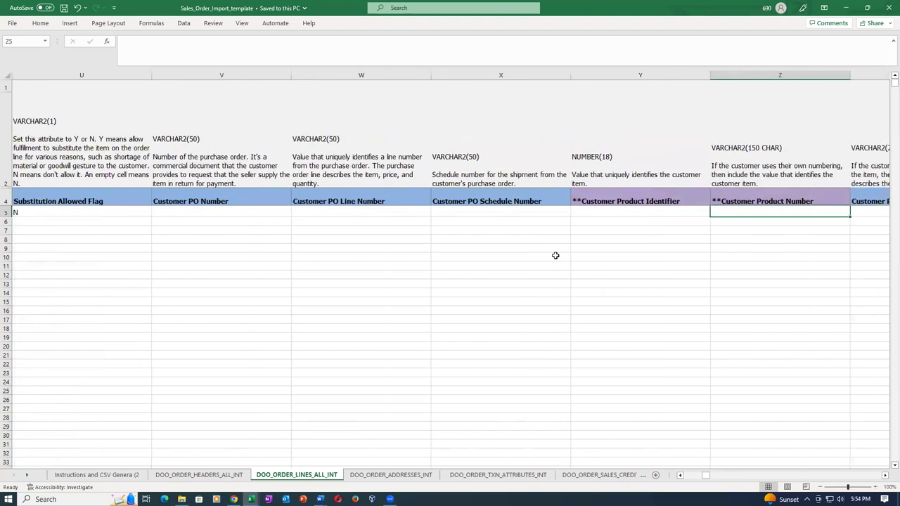
{"action": "key", "text": "Right"}
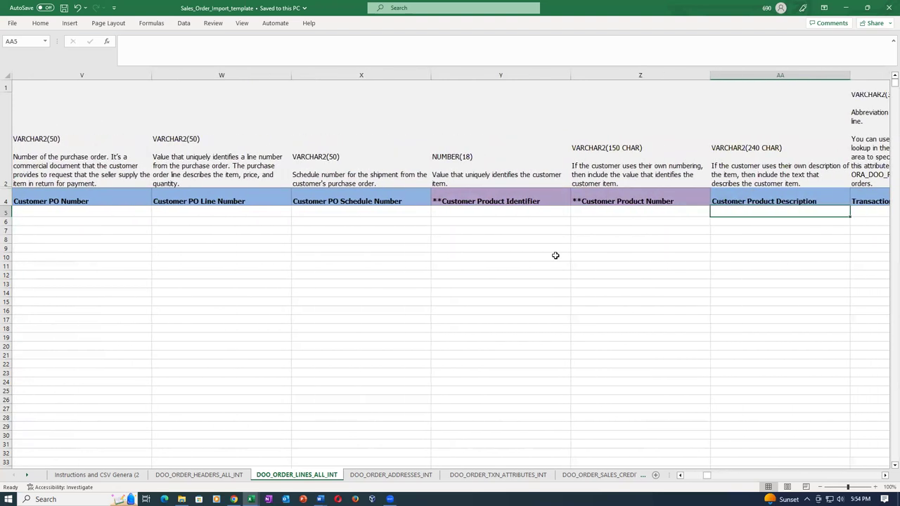
{"action": "key", "text": "Left"}
{"action": "key", "text": "Left"}
{"action": "key", "text": "Left"}
{"action": "key", "text": "Left"}
{"action": "key", "text": "Left"}
{"action": "key", "text": "Left"}
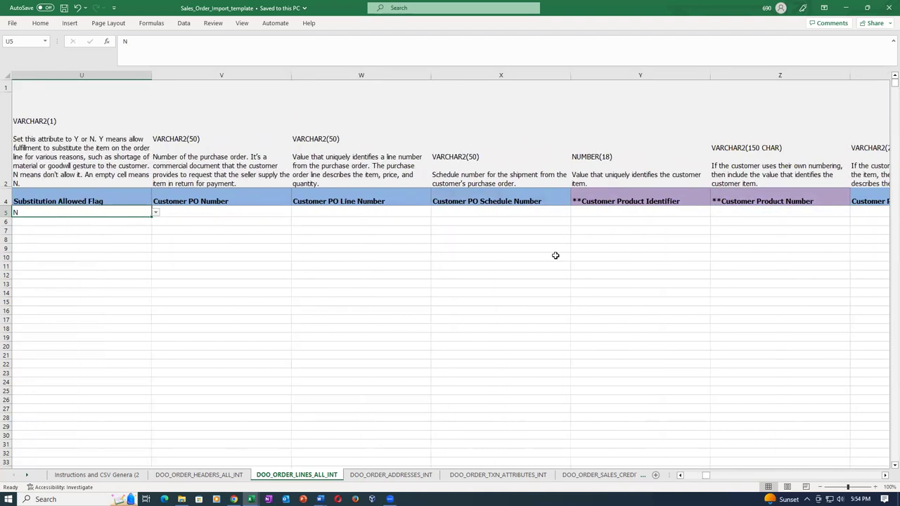
{"action": "key", "text": "Left"}
{"action": "key", "text": "Left"}
{"action": "key", "text": "Left"}
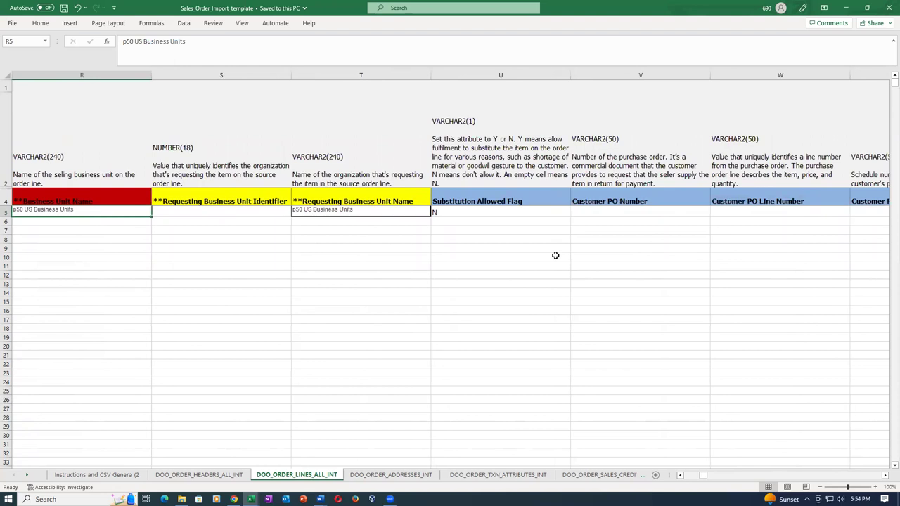
{"action": "key", "text": "Right"}
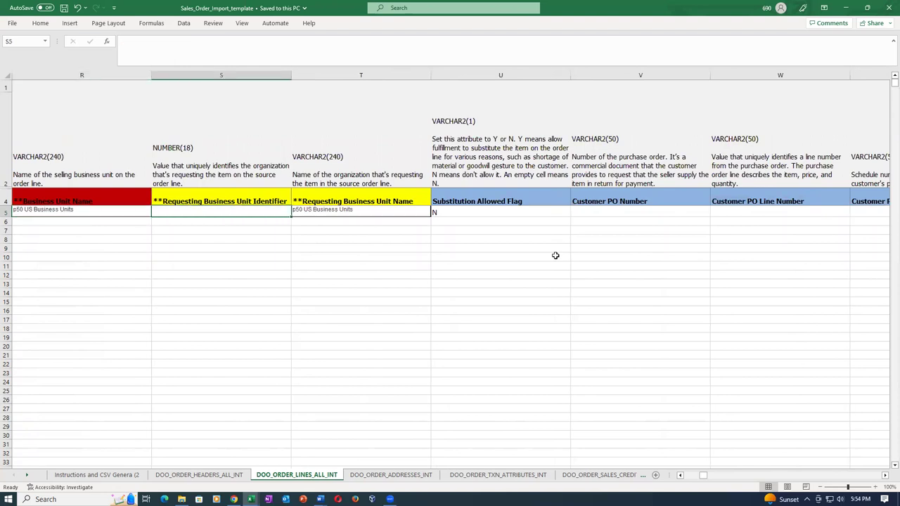
{"action": "key", "text": "Right"}
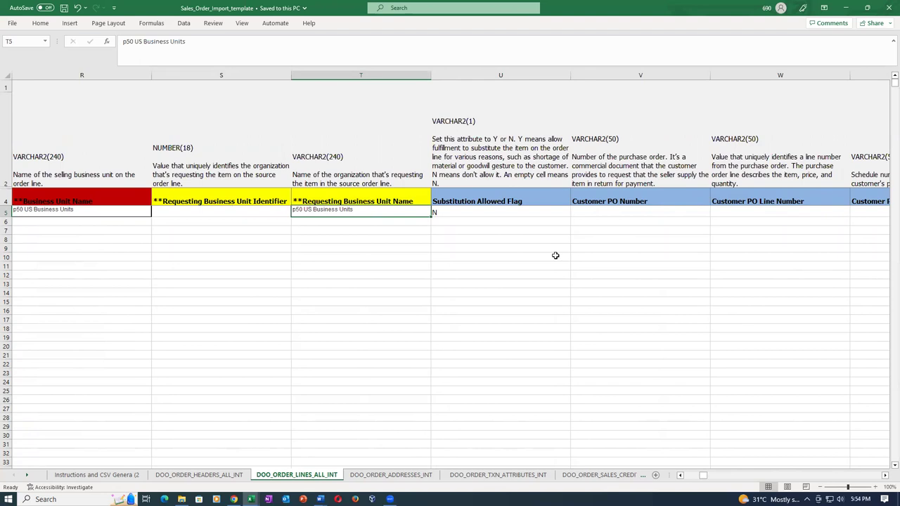
Review the order line's customer PO, invoicing rule and requested ship date fields
{"action": "key", "text": "Tab"}
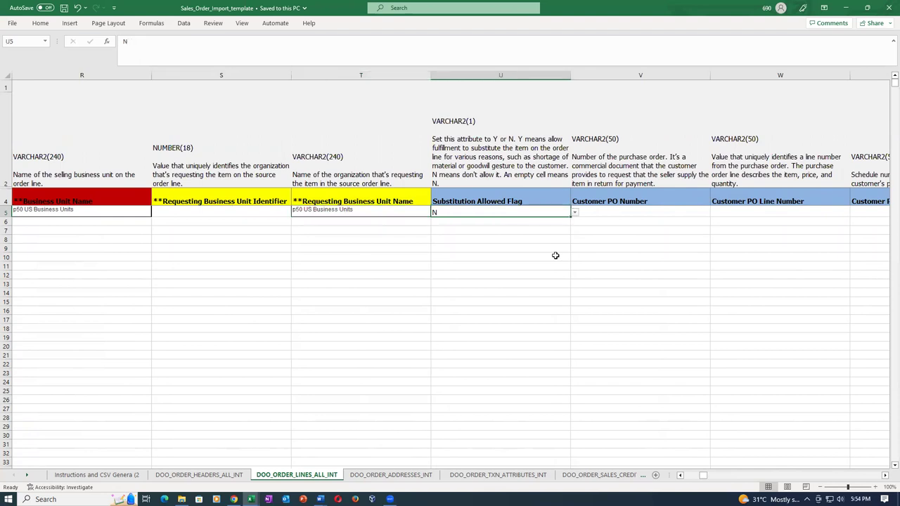
{"action": "key", "text": "Tab"}
{"action": "key", "text": "Tab"}
{"action": "key", "text": "shift+Tab"}
{"action": "key", "text": "shift+Tab"}
{"action": "key", "text": "shift+Tab"}
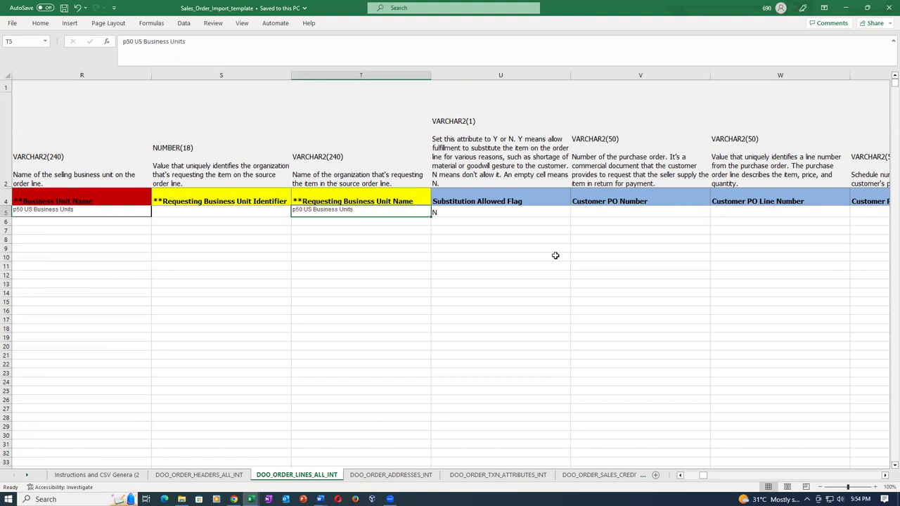
{"action": "key", "text": "Tab"}
{"action": "key", "text": "Tab"}
{"action": "key", "text": "Tab"}
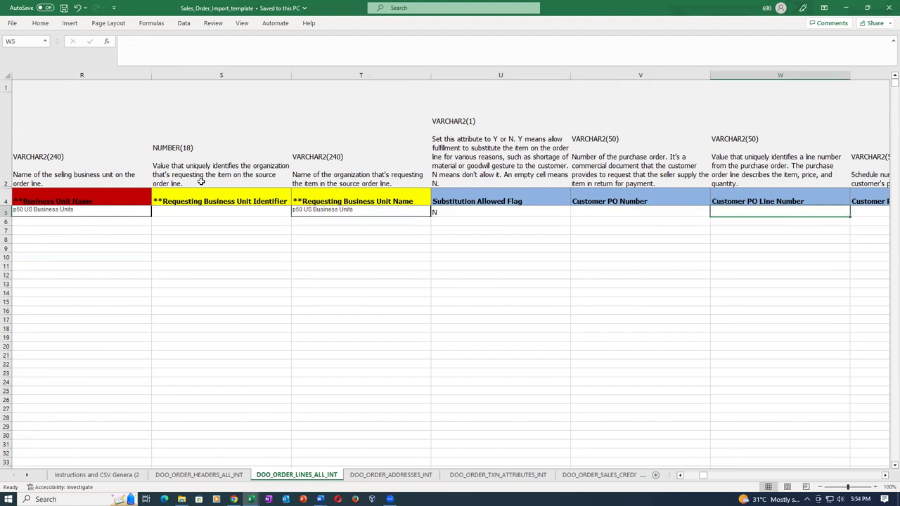
{"action": "key", "text": "Tab"}
{"action": "key", "text": "Tab"}
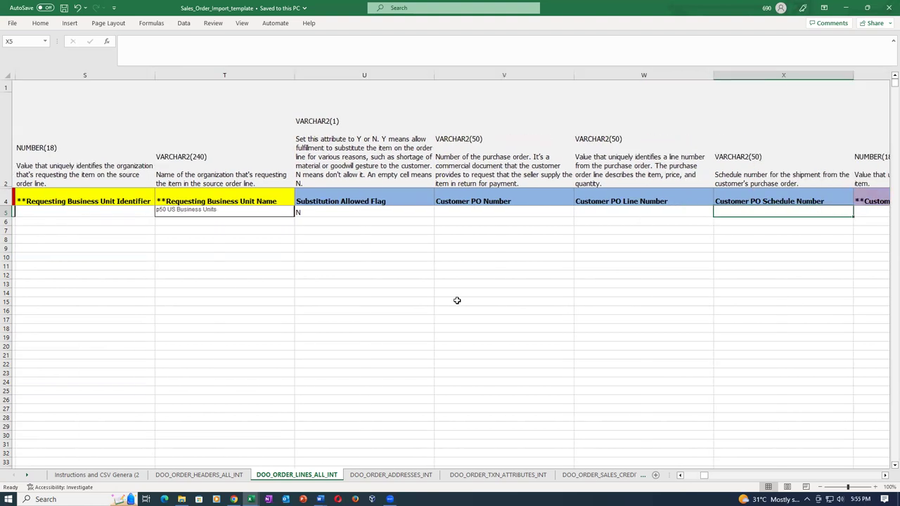
{"action": "key", "text": "Tab"}
{"action": "key", "text": "Tab"}
{"action": "key", "text": "Tab"}
{"action": "key", "text": "Tab"}
{"action": "key", "text": "Tab"}
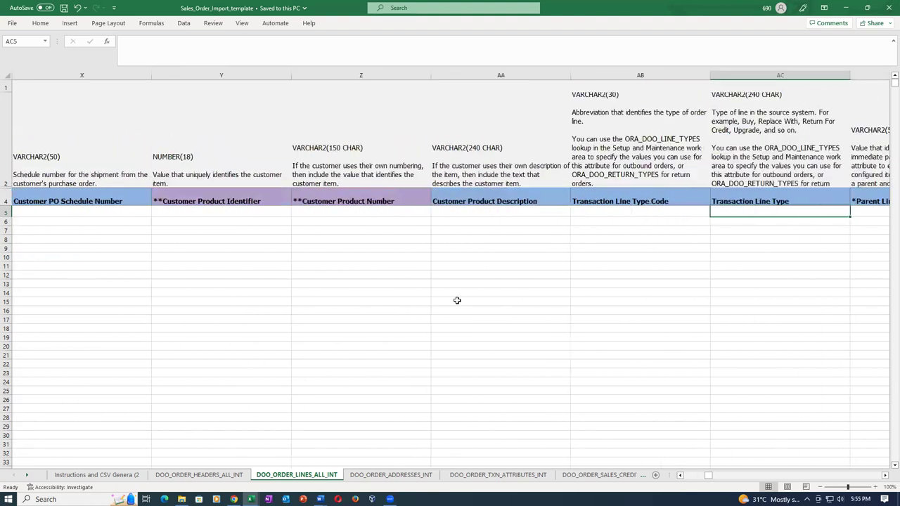
{"action": "key", "text": "Tab"}
{"action": "key", "text": "Tab"}
{"action": "key", "text": "Tab"}
{"action": "key", "text": "Tab"}
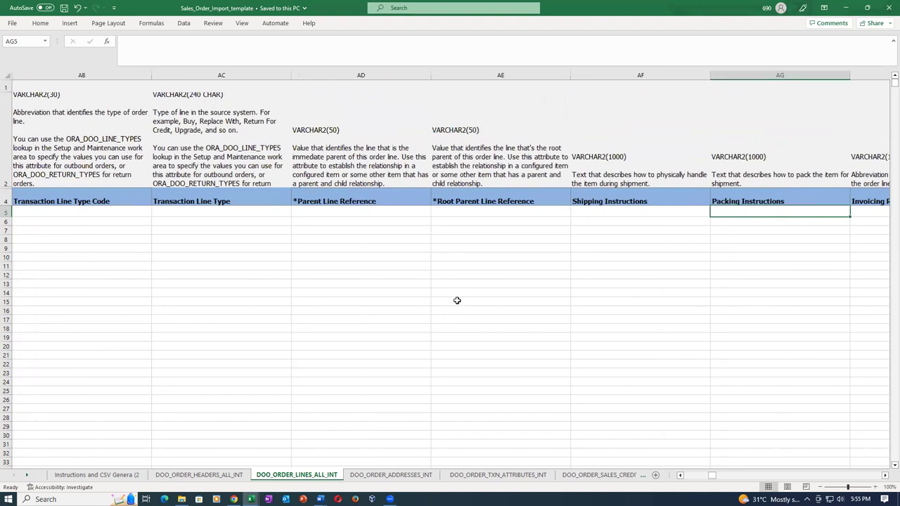
{"action": "key", "text": "Tab"}
{"action": "key", "text": "Tab"}
{"action": "key", "text": "Tab"}
{"action": "key", "text": "Tab"}
{"action": "key", "text": "Tab"}
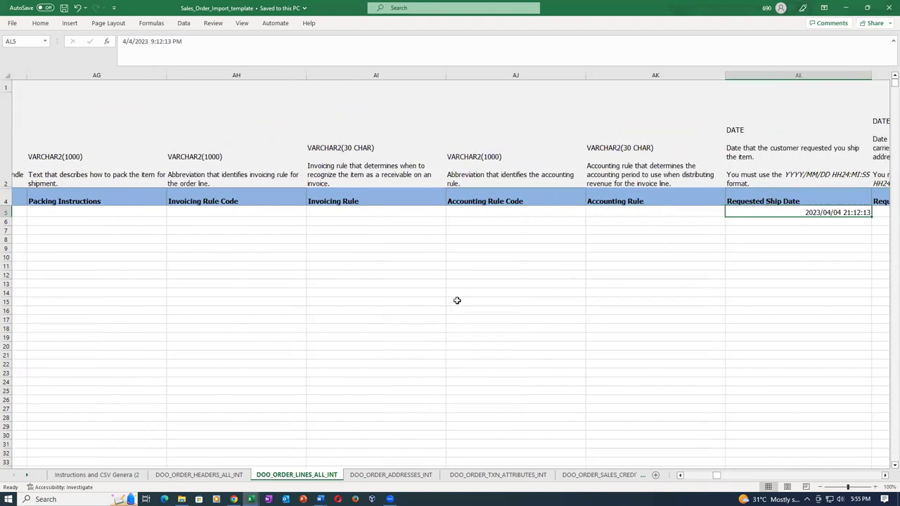
{"action": "key", "text": "shift+Tab"}
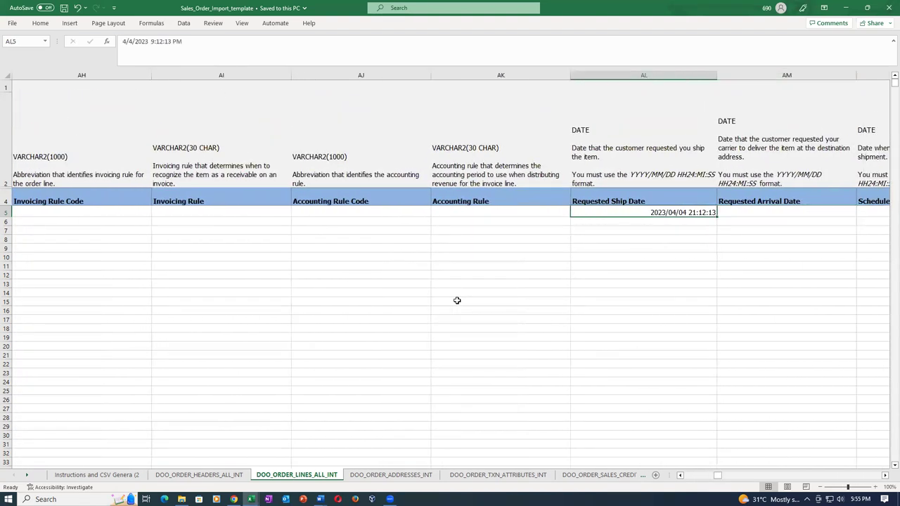
Keep ORDER as the line's Transaction Category Code from the AV5 dropdown
{"action": "key", "text": "Tab"}
{"action": "key", "text": "Tab"}
{"action": "key", "text": "Tab"}
{"action": "key", "text": "Tab"}
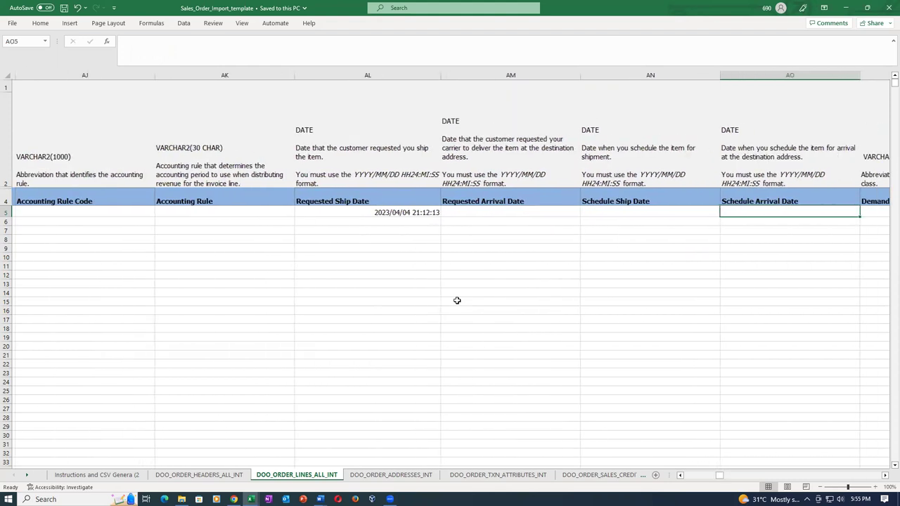
{"action": "key", "text": "Tab"}
{"action": "key", "text": "Tab"}
{"action": "key", "text": "Tab"}
{"action": "key", "text": "Tab"}
{"action": "key", "text": "Tab"}
{"action": "key", "text": "Tab"}
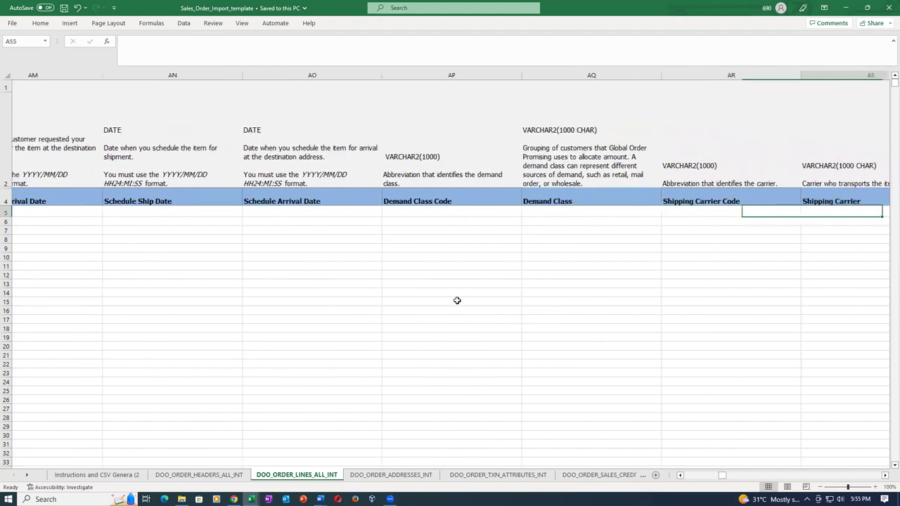
{"action": "key", "text": "Tab"}
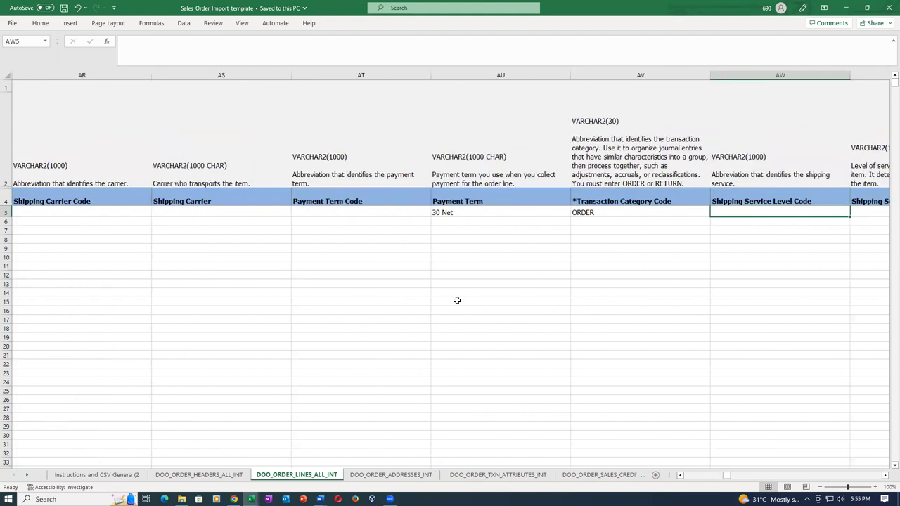
{"action": "key", "text": "shift+Tab"}
{"action": "key", "text": "shift+Tab"}
{"action": "key", "text": "Tab"}
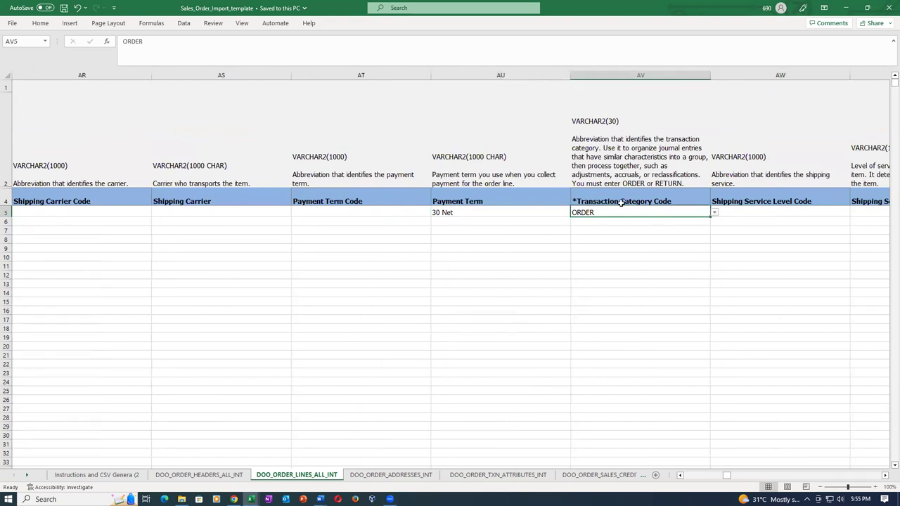
{"action": "left_click", "coordinate": [714, 213]}
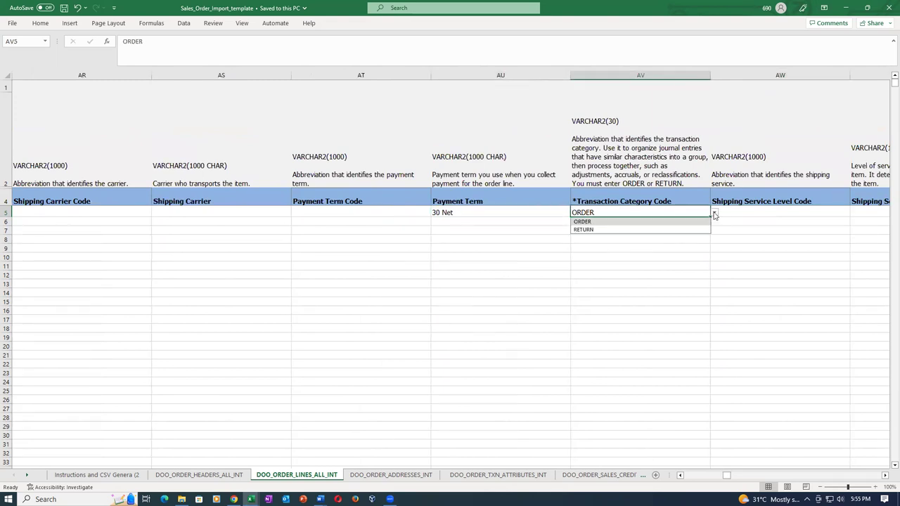
{"action": "left_click", "coordinate": [703, 221]}
{"action": "left_click", "coordinate": [731, 212]}
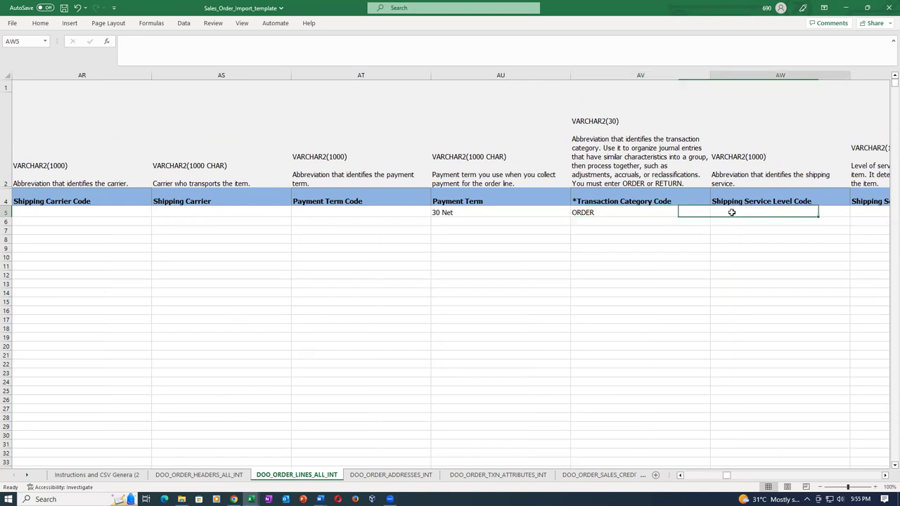
Enter 1 as Unit List Price and Unit Selling Price, then save the template
{"action": "key", "text": "Right"}
{"action": "key", "text": "Right"}
{"action": "key", "text": "Right"}
{"action": "key", "text": "Right"}
{"action": "key", "text": "Right"}
{"action": "key", "text": "Right"}
{"action": "key", "text": "Right"}
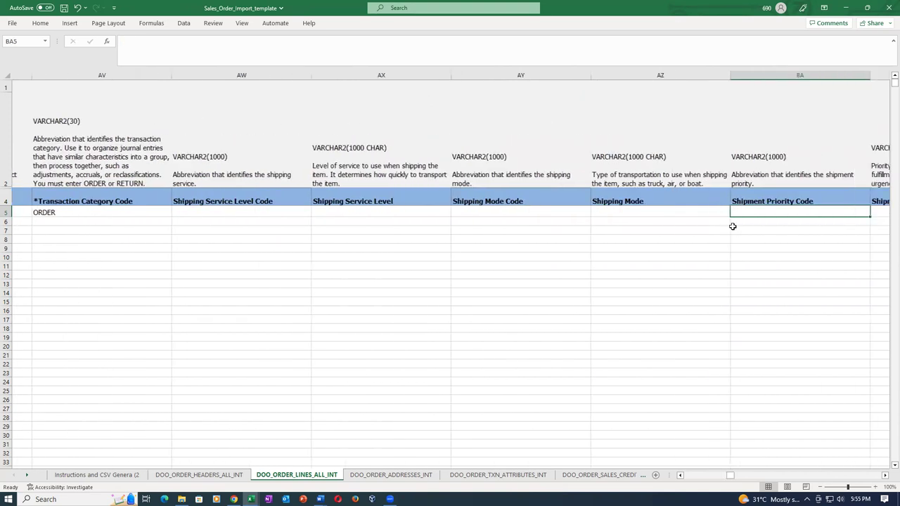
{"action": "key", "text": "Right"}
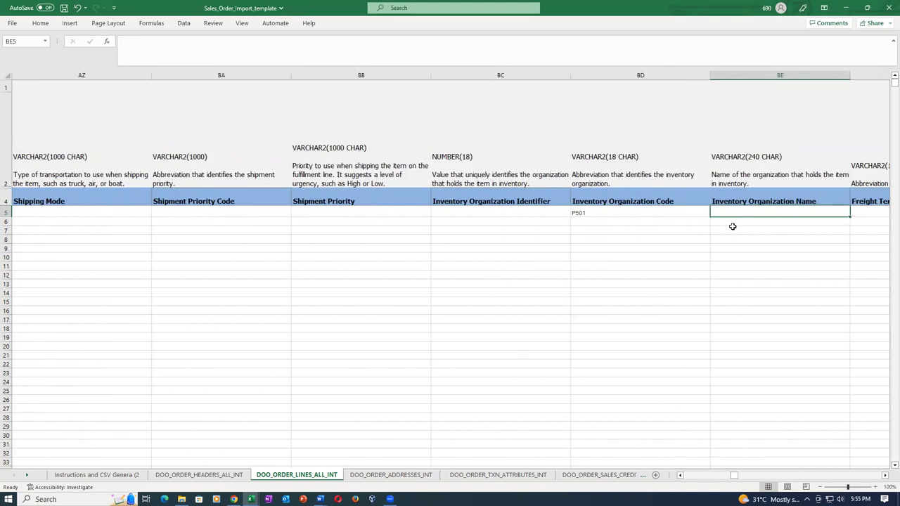
{"action": "key", "text": "Left"}
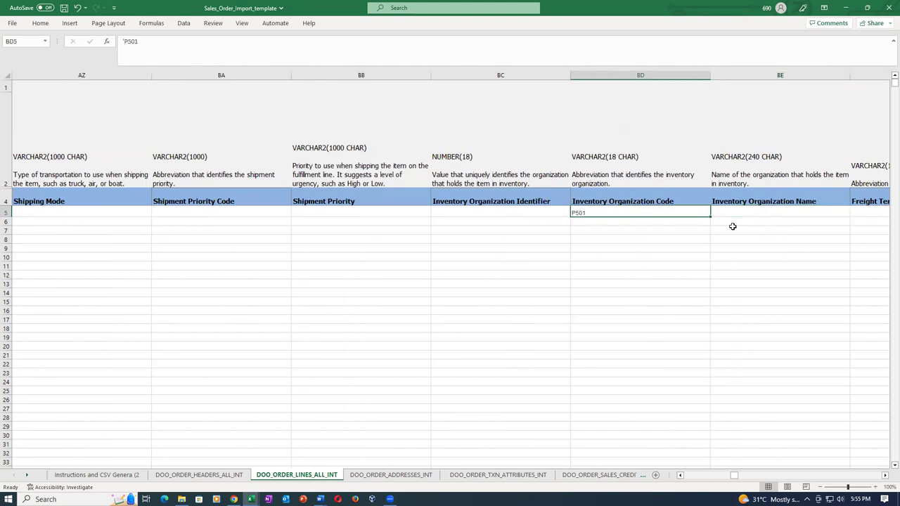
{"action": "key", "text": "Right"}
{"action": "key", "text": "Right"}
{"action": "key", "text": "Right"}
{"action": "key", "text": "Right"}
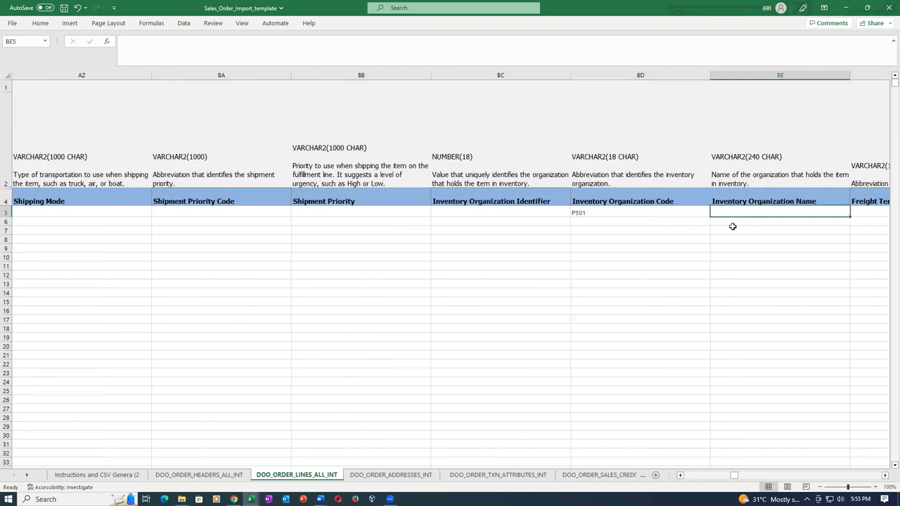
{"action": "key", "text": "Right"}
{"action": "key", "text": "Right"}
{"action": "key", "text": "Right"}
{"action": "key", "text": "Right"}
{"action": "key", "text": "Right"}
{"action": "key", "text": "Right"}
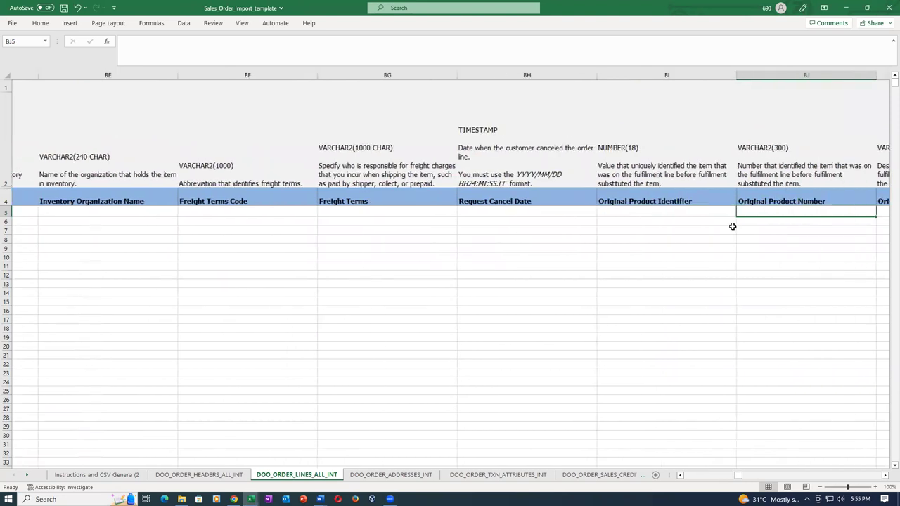
{"action": "key", "text": "Right"}
{"action": "key", "text": "Right"}
{"action": "key", "text": "Right"}
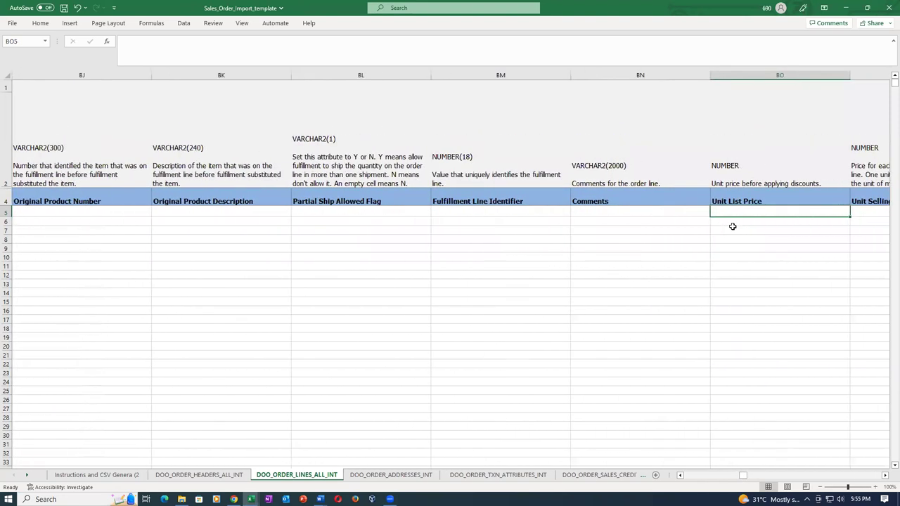
{"action": "key", "text": "Right"}
{"action": "key", "text": "Right"}
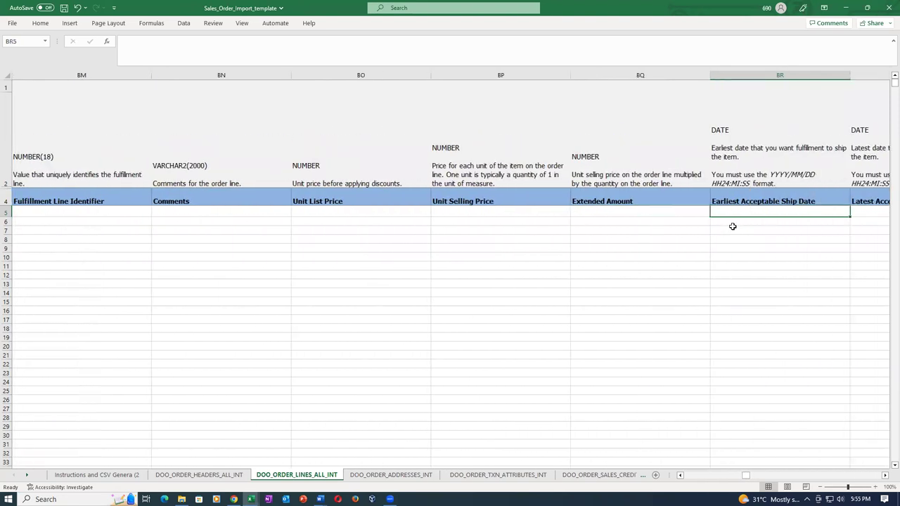
{"action": "key", "text": "Left"}
{"action": "key", "text": "Left"}
{"action": "key", "text": "Left"}
{"action": "key", "text": "Left"}
{"action": "key", "text": "Left"}
{"action": "key", "text": "Left"}
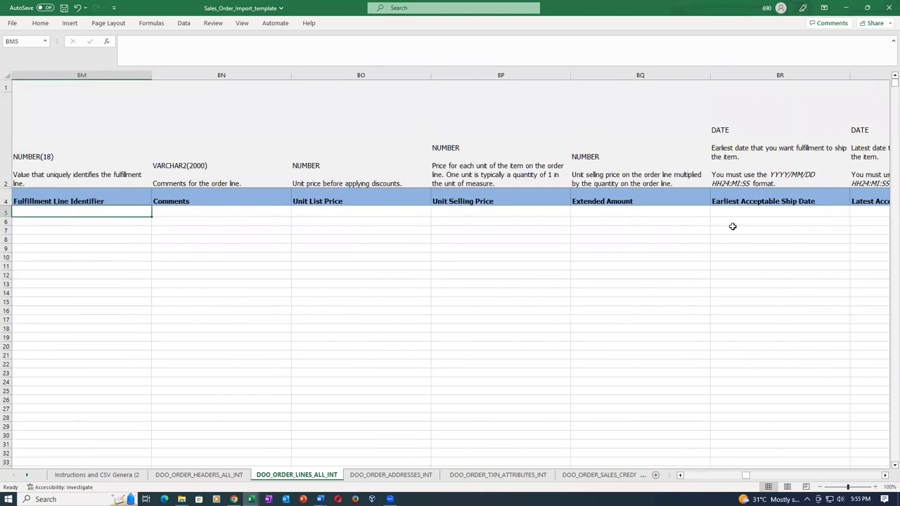
{"action": "key", "text": "Right"}
{"action": "key", "text": "Right"}
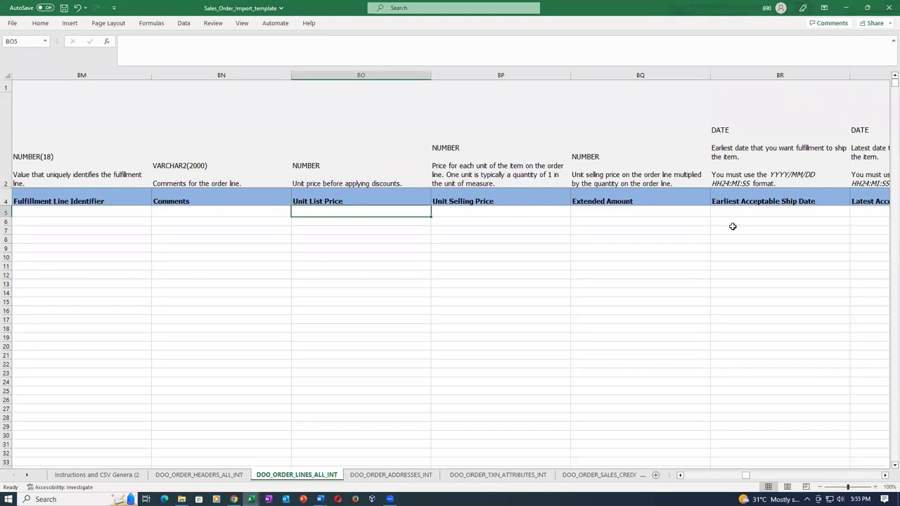
{"action": "key", "text": "Right"}
{"action": "key", "text": "Right"}
{"action": "key", "text": "Right"}
{"action": "key", "text": "Right"}
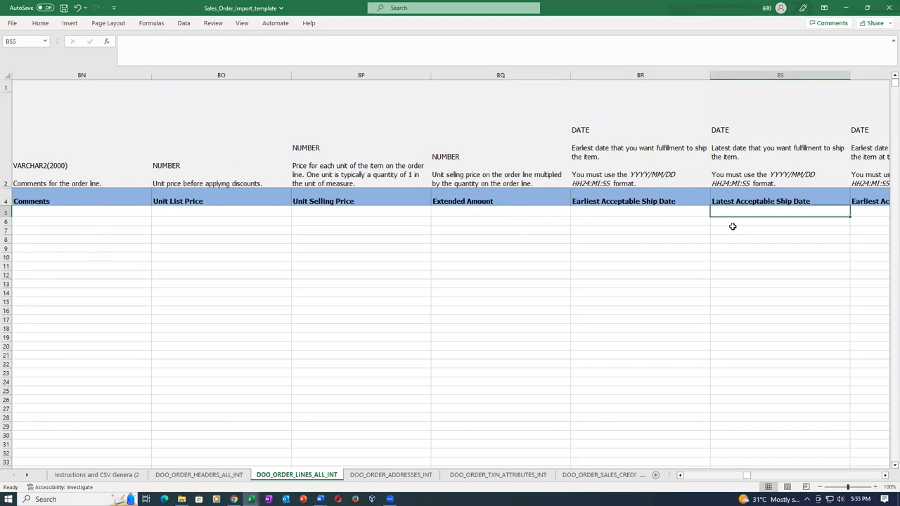
{"action": "key", "text": "Left"}
{"action": "key", "text": "Left"}
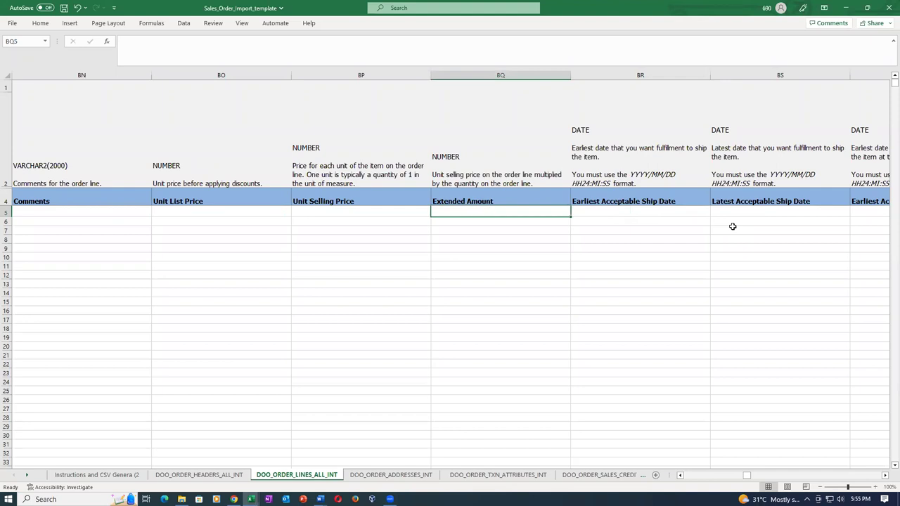
{"action": "key", "text": "Left"}
{"action": "key", "text": "Left"}
{"action": "key", "text": "Left"}
{"action": "key", "text": "Left"}
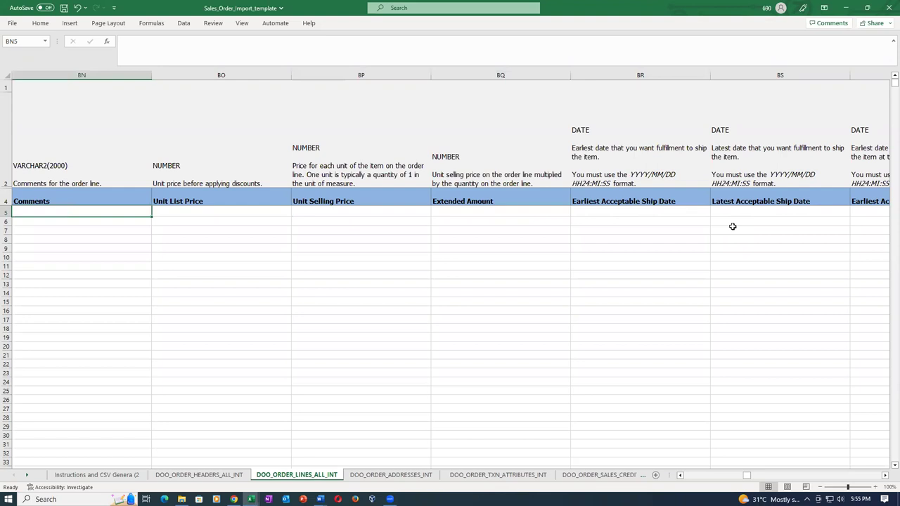
{"action": "key", "text": "Left"}
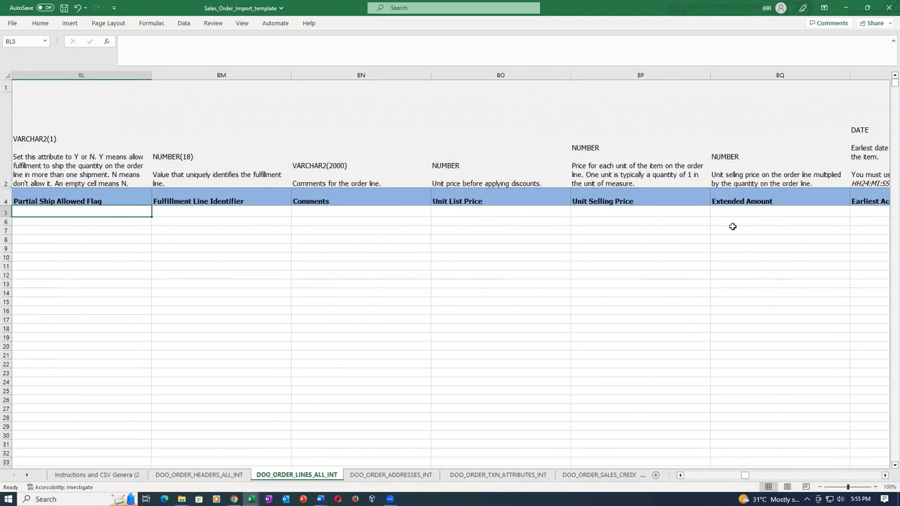
{"action": "key", "text": "Right"}
{"action": "key", "text": "Right"}
{"action": "key", "text": "Right"}
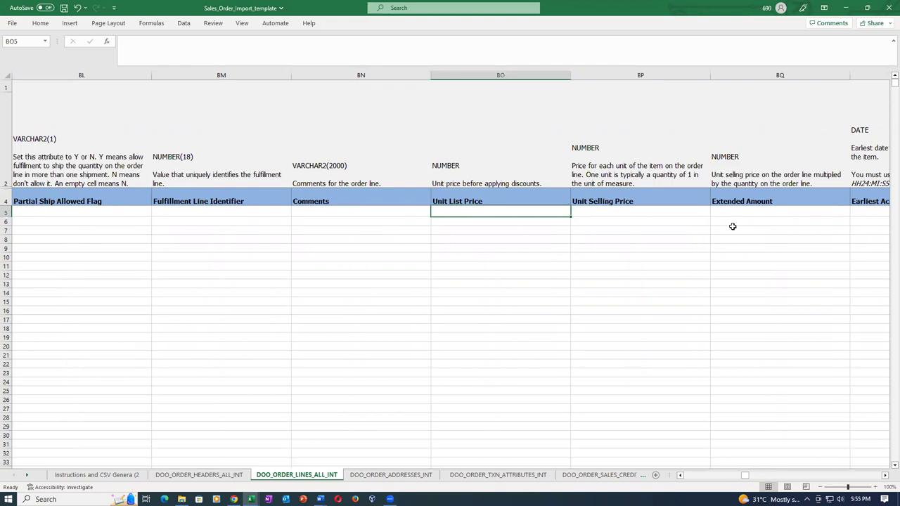
{"action": "type", "text": "1"}
{"action": "key", "text": "Right"}
{"action": "type", "text": "1"}
{"action": "key", "text": "Right"}
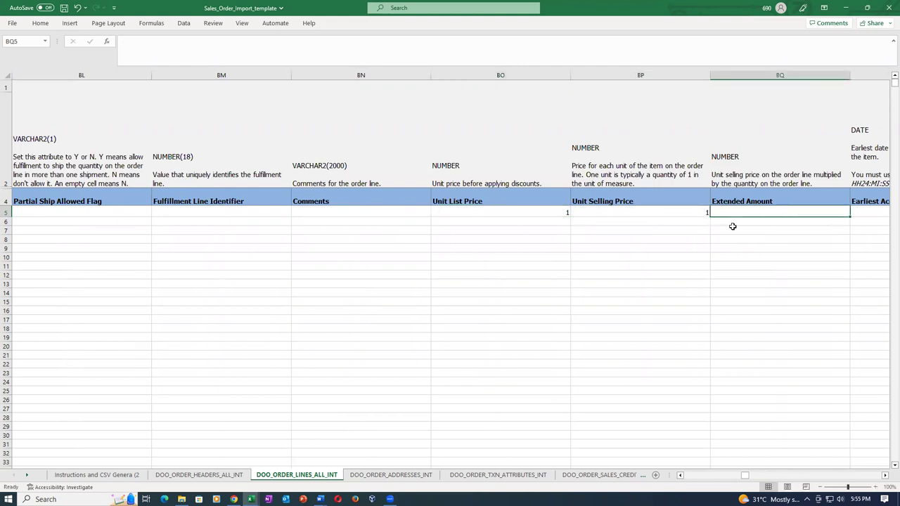
{"action": "key", "text": "ctrl+s"}
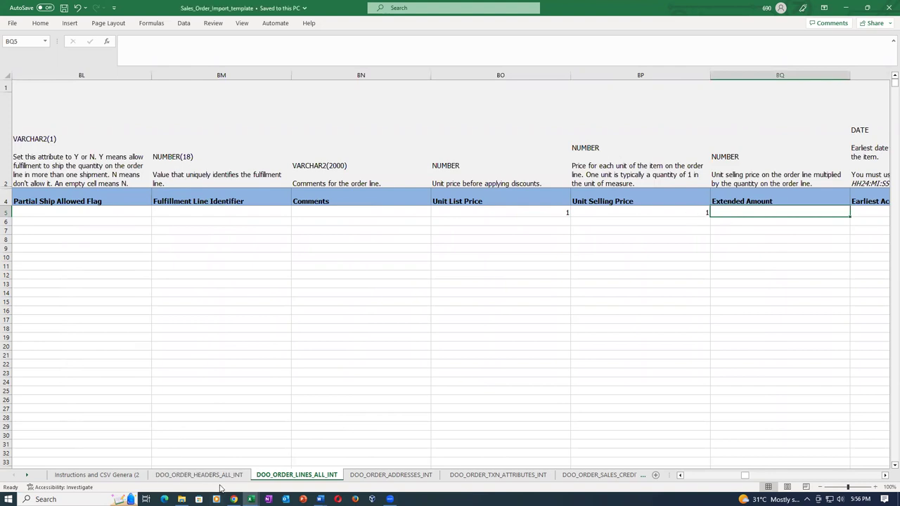
On Manage Orders, scroll order 34's lines to show Your Price, Amount and Ship-to Site
{"action": "left_click", "coordinate": [234, 500]}
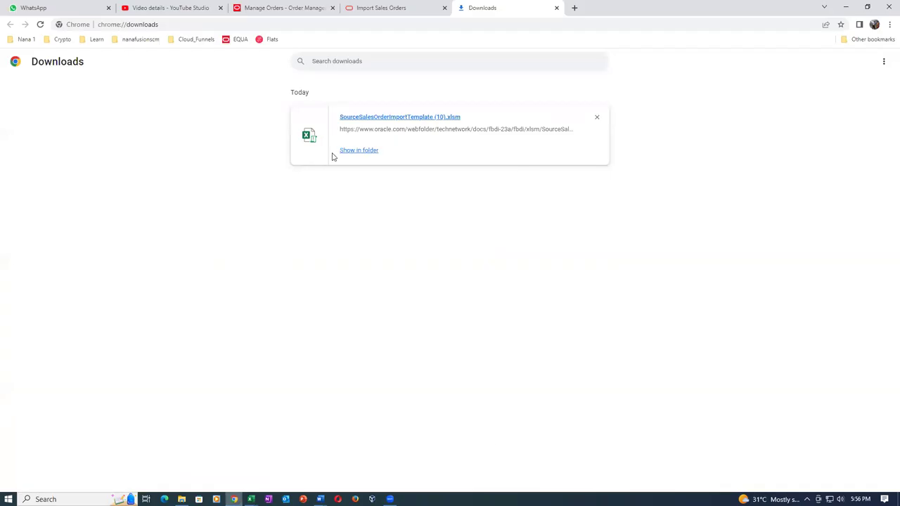
{"action": "left_click", "coordinate": [282, 8]}
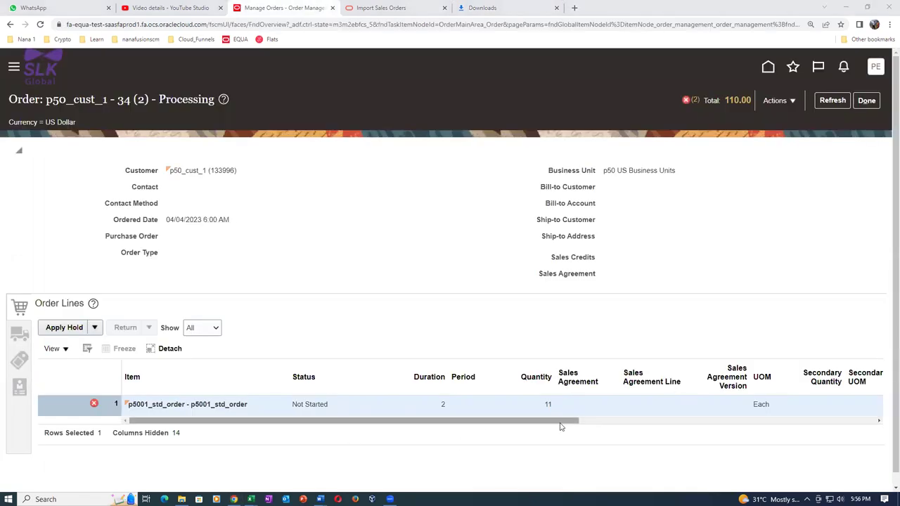
{"action": "scroll", "coordinate": [631, 422], "scroll_direction": "right", "scroll_amount": 3}
{"action": "scroll", "coordinate": [639, 441], "scroll_direction": "right", "scroll_amount": 4}
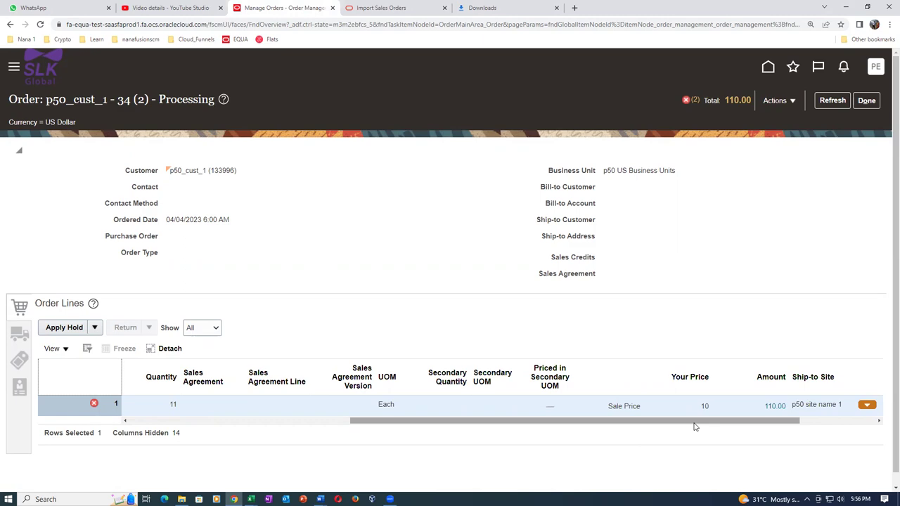
In the Excel lines sheet, confirm Unit List Price and Unit Selling Price of 1, leaving Extended Amount blank
{"action": "key", "text": "alt+Tab"}
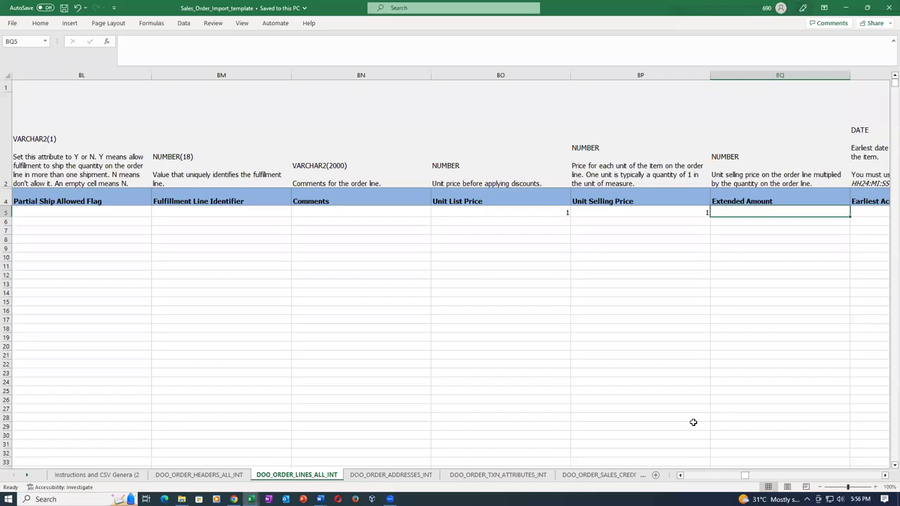
{"action": "left_click", "coordinate": [505, 217]}
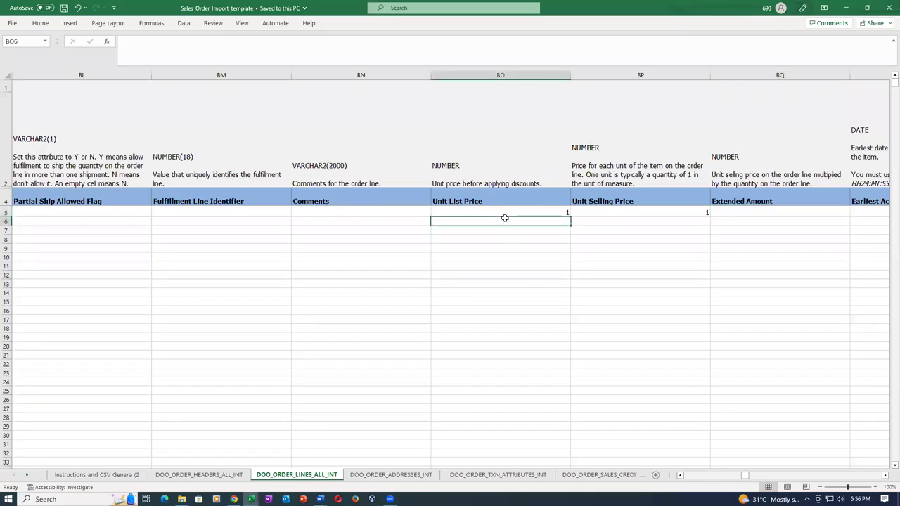
{"action": "left_click", "coordinate": [602, 210]}
{"action": "left_click", "coordinate": [534, 209]}
{"action": "left_click", "coordinate": [627, 218]}
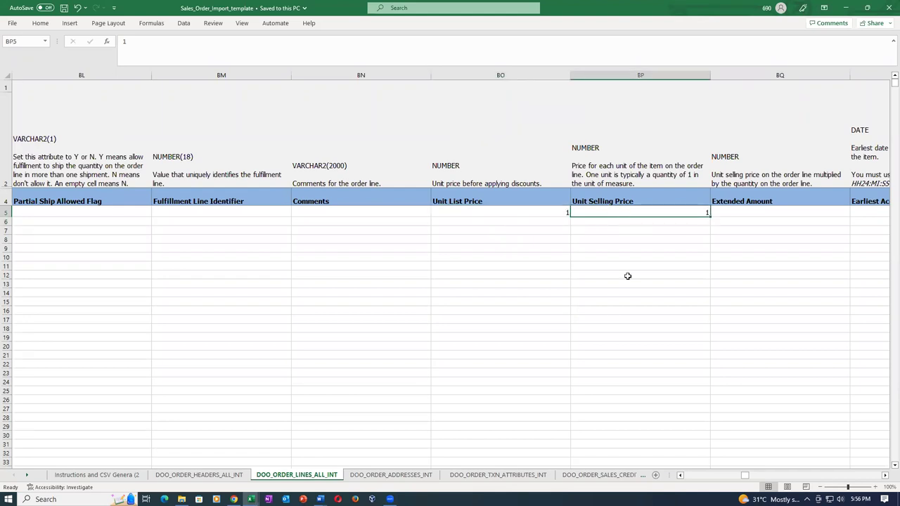
{"action": "key", "text": "Right"}
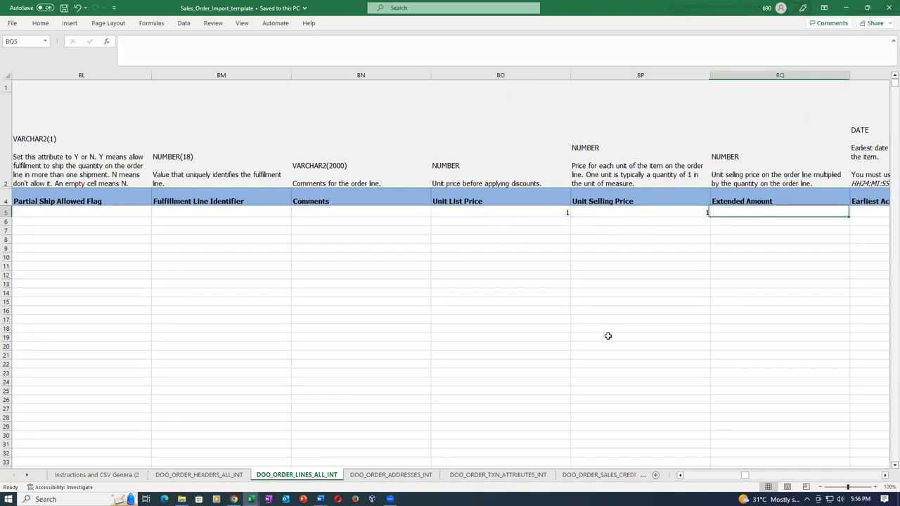
{"action": "key", "text": "Left"}
{"action": "key", "text": "Left"}
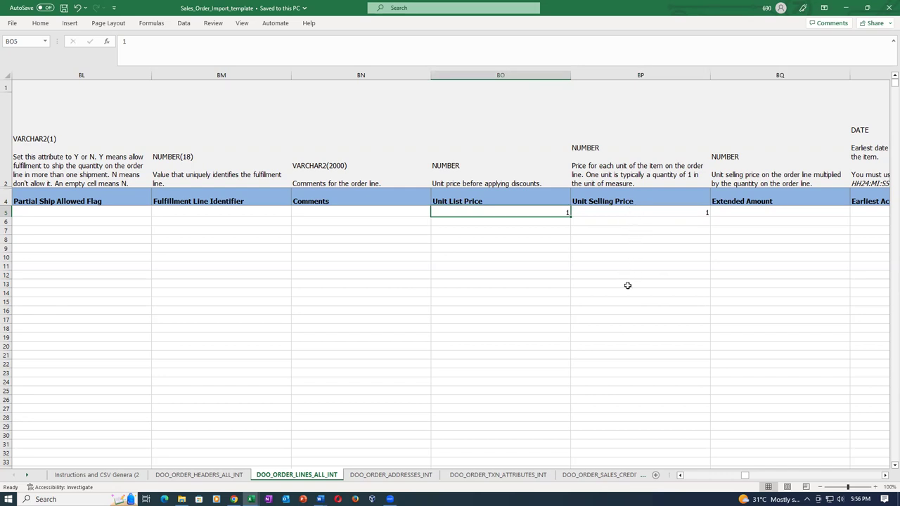
{"action": "left_click", "coordinate": [662, 215]}
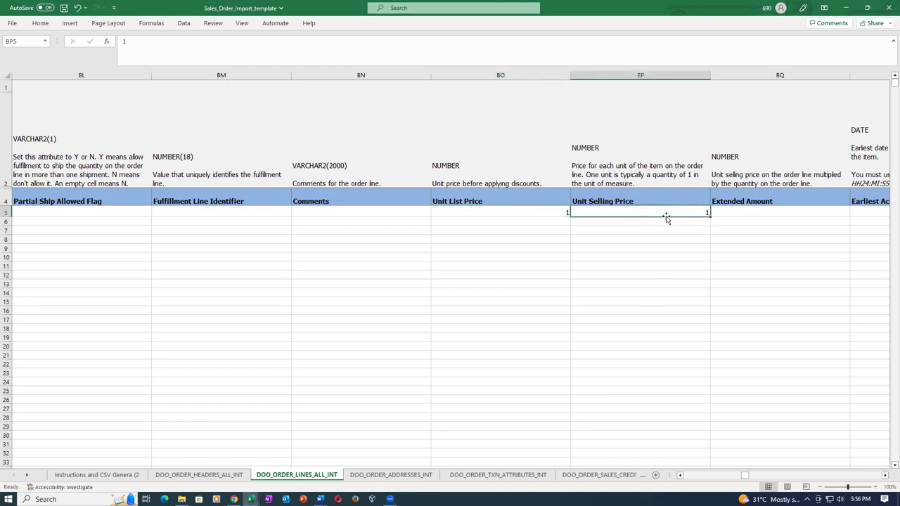
{"action": "key", "text": "Tab"}
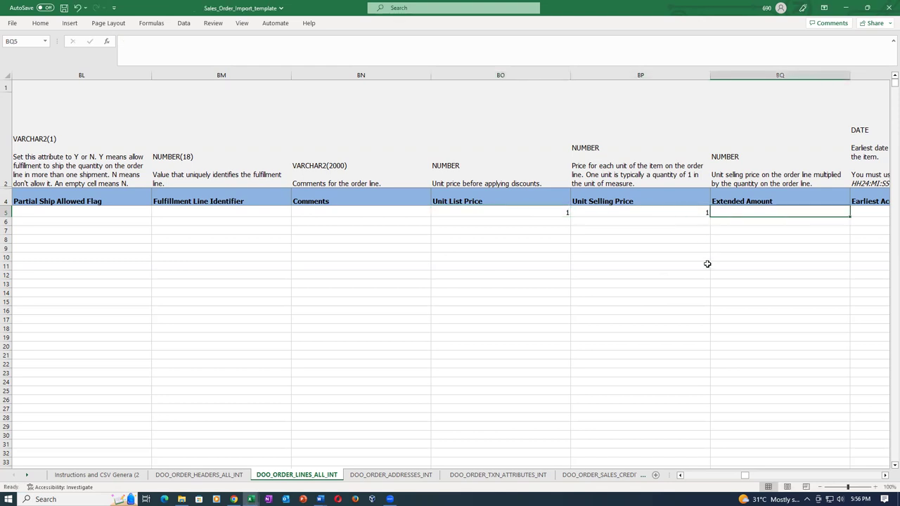
{"action": "key", "text": "Tab"}
{"action": "key", "text": "Tab"}
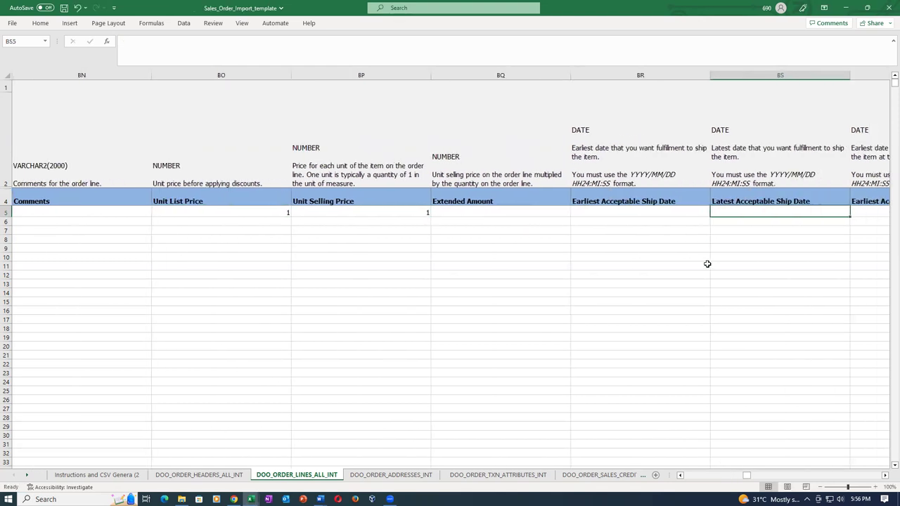
Review the line's ship, arrival, subinventory and tax columns on DOO_ORDER_LINES_INT
{"action": "key", "text": "Tab"}
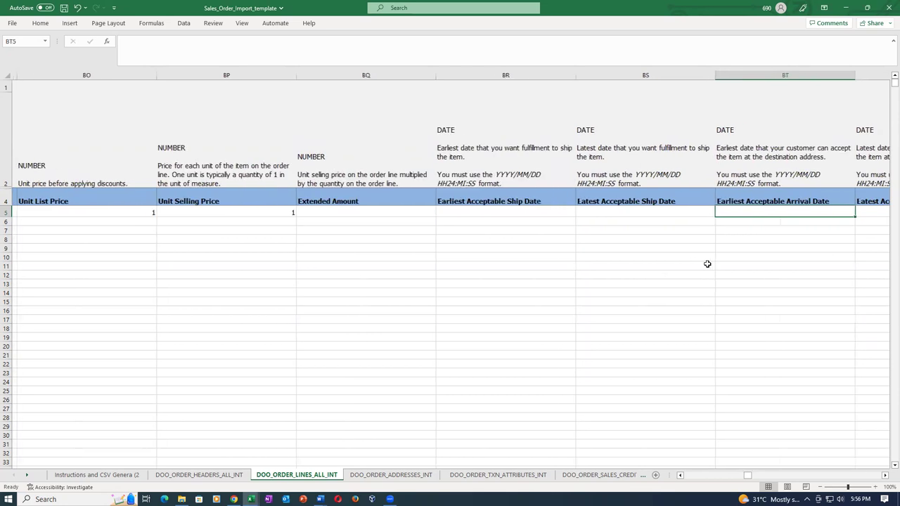
{"action": "key", "text": "Tab"}
{"action": "key", "text": "Tab"}
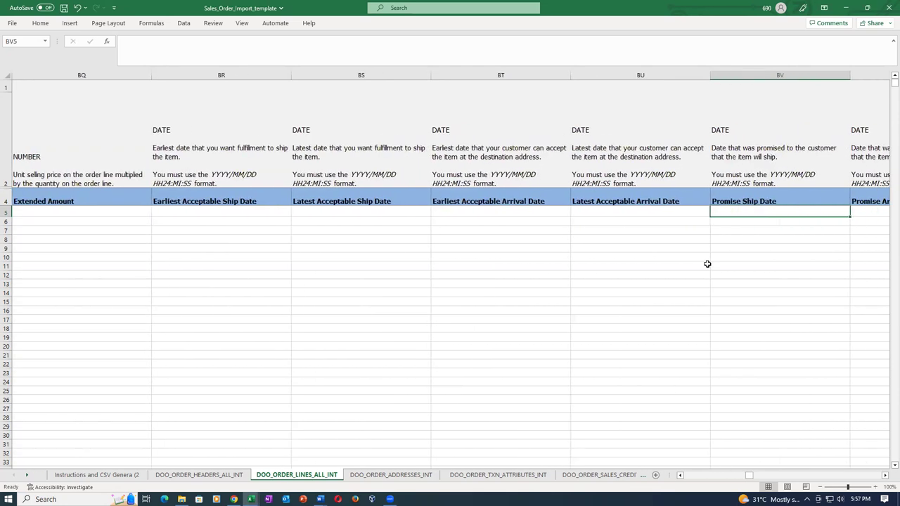
{"action": "key", "text": "Tab"}
{"action": "key", "text": "Tab"}
{"action": "key", "text": "shift+Tab"}
{"action": "key", "text": "shift+Tab"}
{"action": "key", "text": "shift+Tab"}
{"action": "key", "text": "shift+Tab"}
{"action": "key", "text": "shift+Tab"}
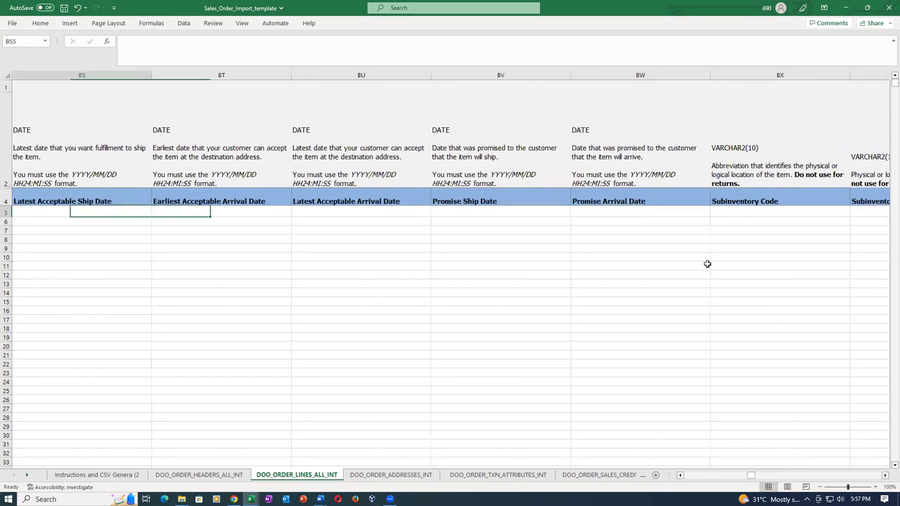
{"action": "key", "text": "shift+Tab"}
{"action": "key", "text": "shift+Tab"}
{"action": "key", "text": "shift+Tab"}
{"action": "key", "text": "shift+Tab"}
{"action": "key", "text": "shift+Tab"}
{"action": "key", "text": "shift+Tab"}
{"action": "key", "text": "shift+Tab"}
{"action": "key", "text": "shift+Tab"}
{"action": "key", "text": "shift+Tab"}
{"action": "key", "text": "shift+Tab"}
{"action": "key", "text": "shift+Tab"}
{"action": "key", "text": "shift+Tab"}
{"action": "key", "text": "shift+Tab"}
{"action": "key", "text": "shift+Tab"}
{"action": "key", "text": "shift+Tab"}
{"action": "key", "text": "shift+Tab"}
{"action": "key", "text": "shift+Tab"}
{"action": "key", "text": "shift+Tab"}
{"action": "key", "text": "shift+Tab"}
{"action": "key", "text": "shift+Tab"}
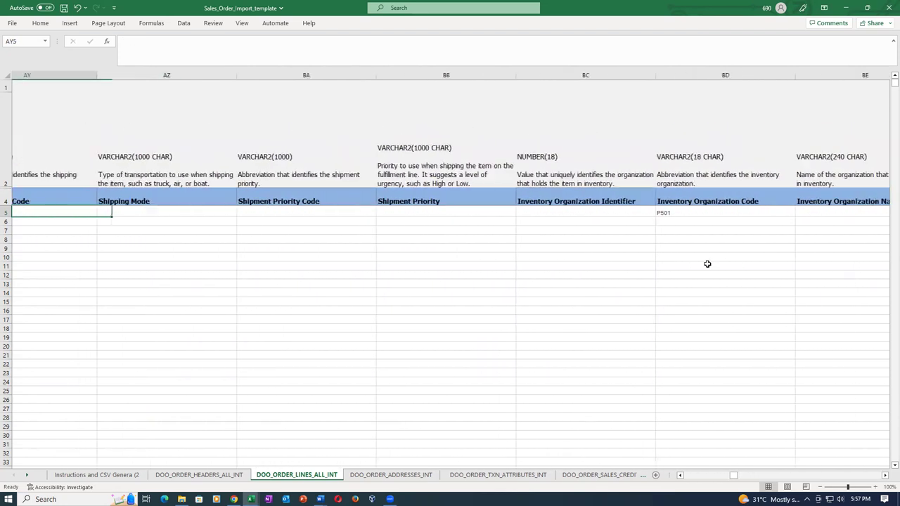
{"action": "key", "text": "Tab"}
{"action": "key", "text": "Tab"}
{"action": "key", "text": "Tab"}
{"action": "key", "text": "Tab"}
{"action": "key", "text": "Tab"}
{"action": "key", "text": "Tab"}
{"action": "key", "text": "Tab"}
{"action": "key", "text": "Tab"}
{"action": "key", "text": "Tab"}
{"action": "key", "text": "Tab"}
{"action": "key", "text": "Tab"}
{"action": "key", "text": "Tab"}
{"action": "key", "text": "Tab"}
{"action": "key", "text": "Tab"}
{"action": "key", "text": "Tab"}
{"action": "key", "text": "Tab"}
{"action": "key", "text": "Tab"}
{"action": "key", "text": "Tab"}
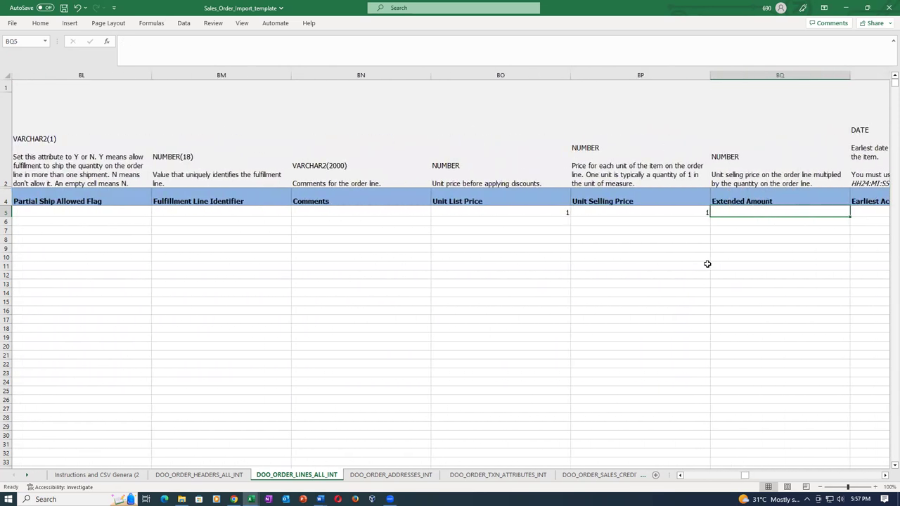
{"action": "key", "text": "Tab"}
{"action": "key", "text": "Tab"}
{"action": "key", "text": "Tab"}
{"action": "key", "text": "Tab"}
{"action": "key", "text": "Tab"}
{"action": "key", "text": "Tab"}
{"action": "key", "text": "Tab"}
{"action": "key", "text": "Tab"}
{"action": "key", "text": "Tab"}
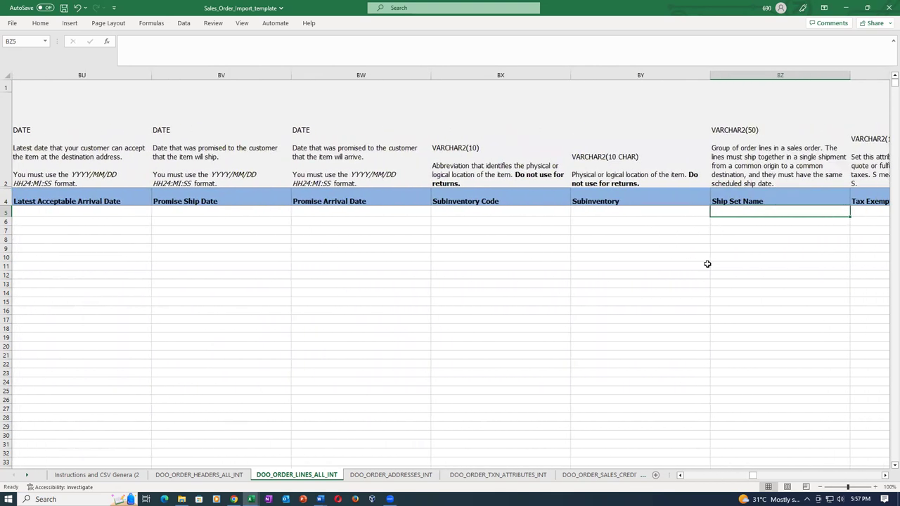
{"action": "key", "text": "shift+Tab"}
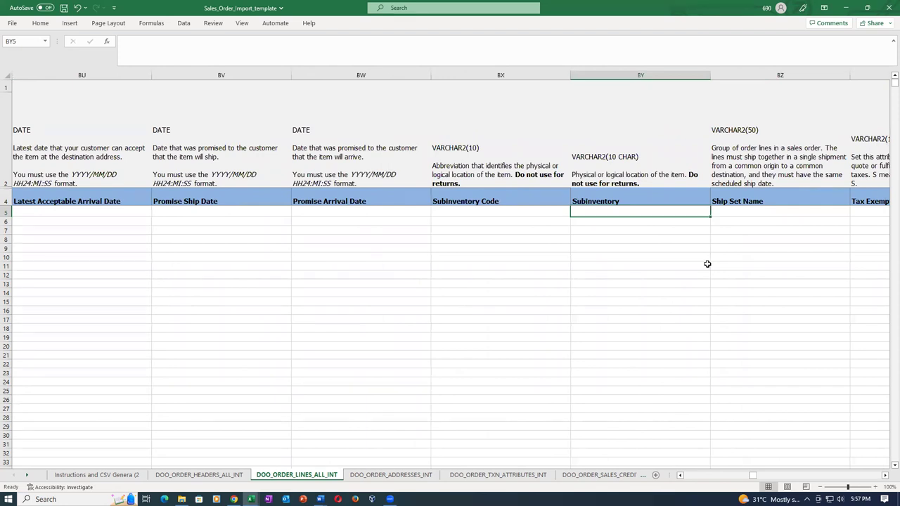
{"action": "key", "text": "Tab"}
{"action": "key", "text": "Tab"}
{"action": "key", "text": "Tab"}
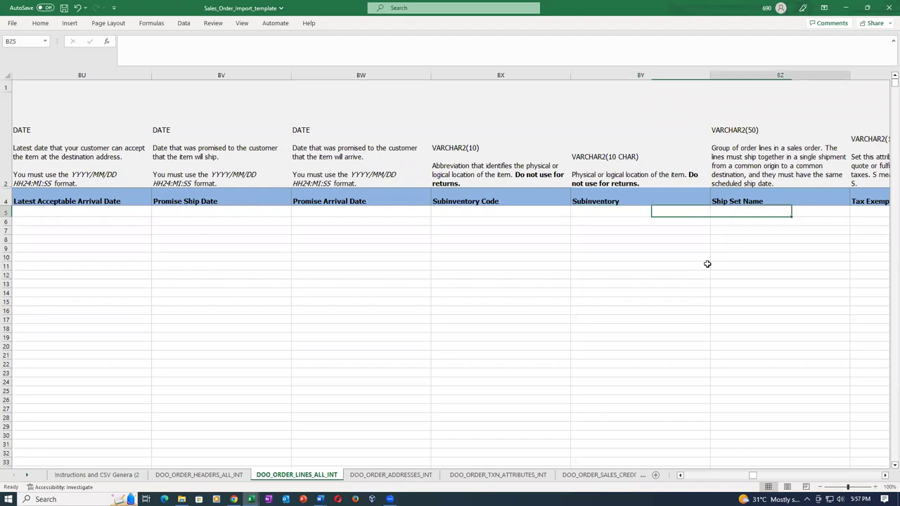
{"action": "key", "text": "Tab"}
{"action": "key", "text": "Tab"}
{"action": "key", "text": "Tab"}
{"action": "key", "text": "Tab"}
{"action": "key", "text": "Tab"}
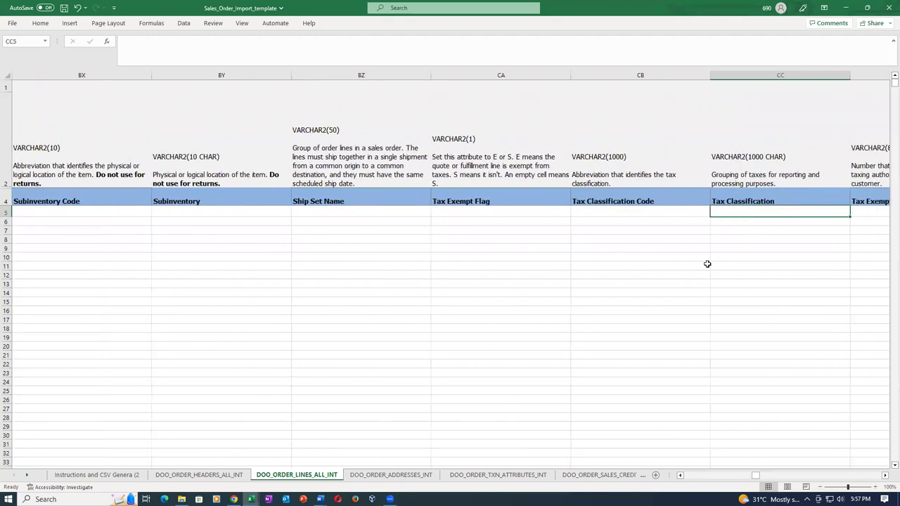
{"action": "key", "text": "Tab"}
{"action": "key", "text": "Tab"}
{"action": "key", "text": "Tab"}
{"action": "key", "text": "Tab"}
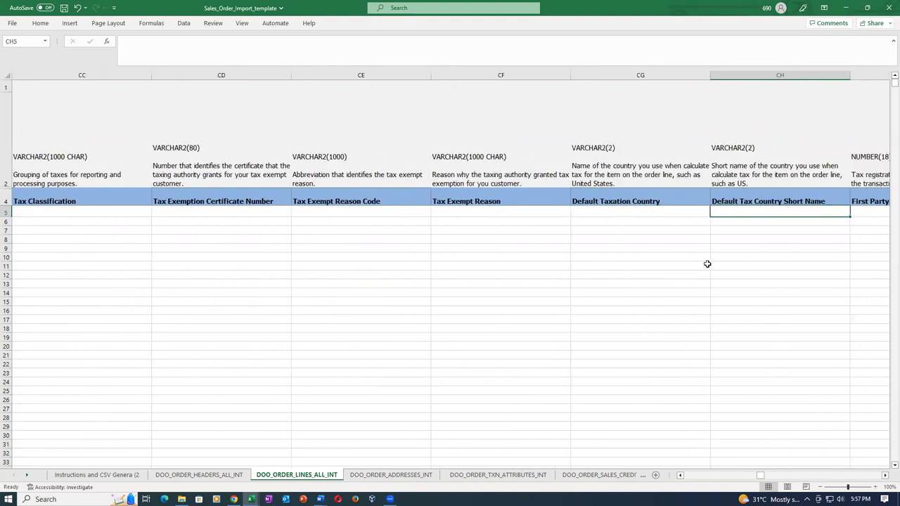
Review the remaining line columns from product fiscal category through covered product
{"action": "key", "text": "Right"}
{"action": "key", "text": "Right"}
{"action": "key", "text": "Right"}
{"action": "key", "text": "Right"}
{"action": "key", "text": "Right"}
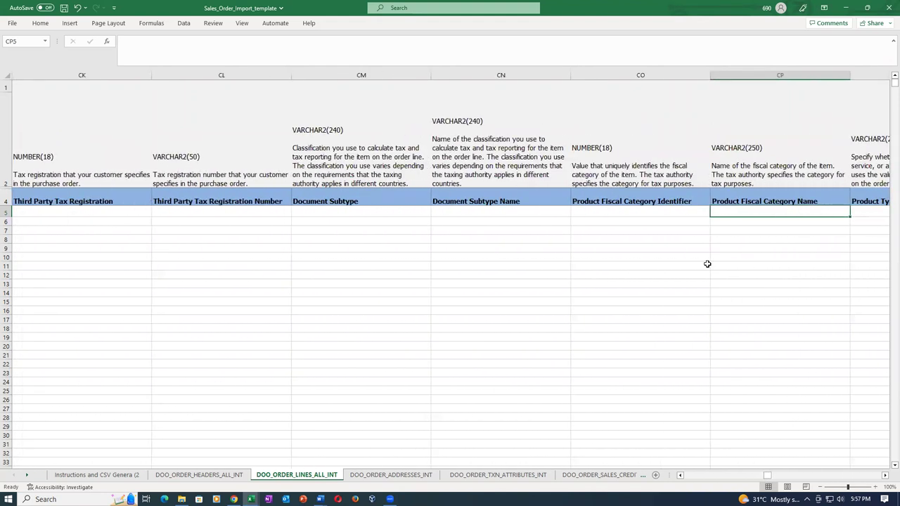
{"action": "key", "text": "Right"}
{"action": "key", "text": "Right"}
{"action": "key", "text": "Right"}
{"action": "key", "text": "Right"}
{"action": "key", "text": "Right"}
{"action": "key", "text": "Right"}
{"action": "key", "text": "Right"}
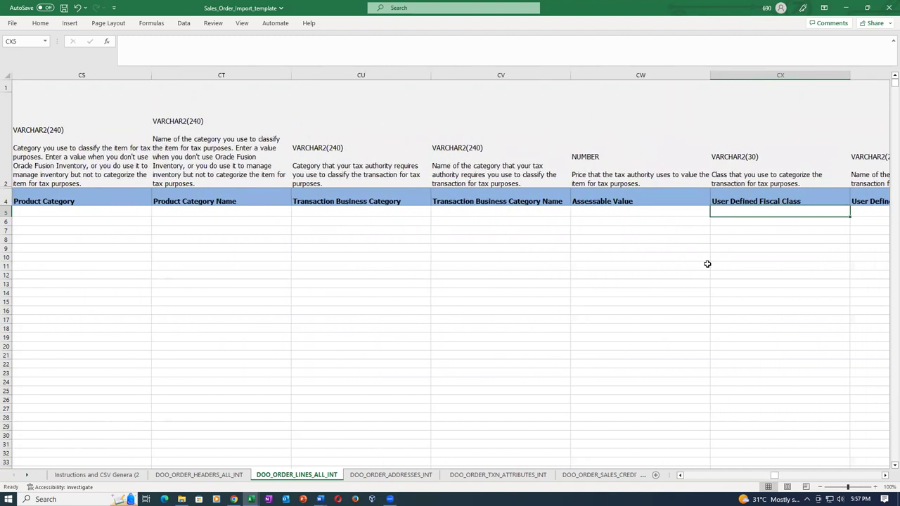
{"action": "key", "text": "Right"}
{"action": "key", "text": "Right"}
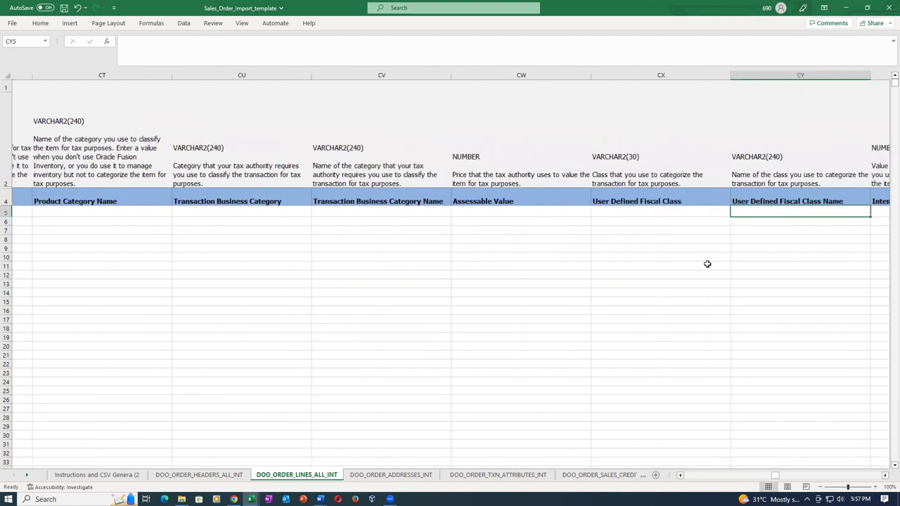
{"action": "key", "text": "Right"}
{"action": "key", "text": "Right"}
{"action": "key", "text": "Right"}
{"action": "key", "text": "Right"}
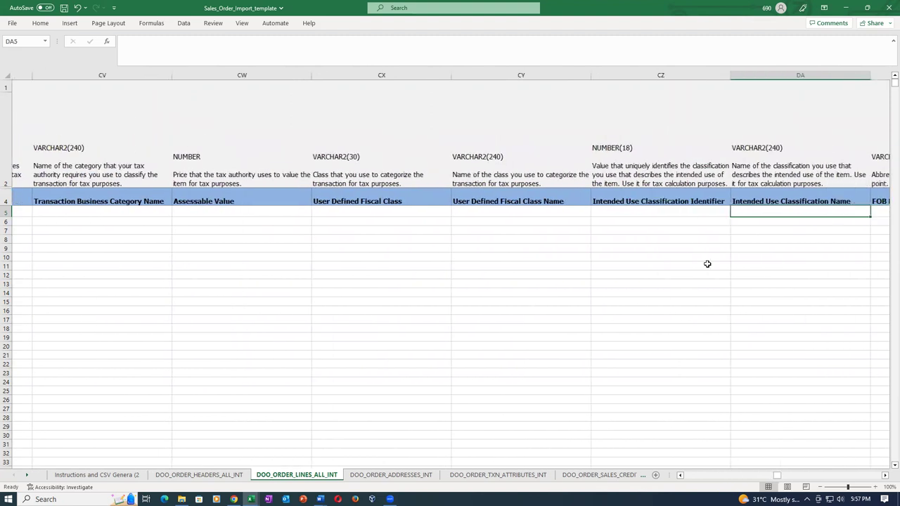
{"action": "key", "text": "Right"}
{"action": "key", "text": "Right"}
{"action": "key", "text": "Right"}
{"action": "key", "text": "Right"}
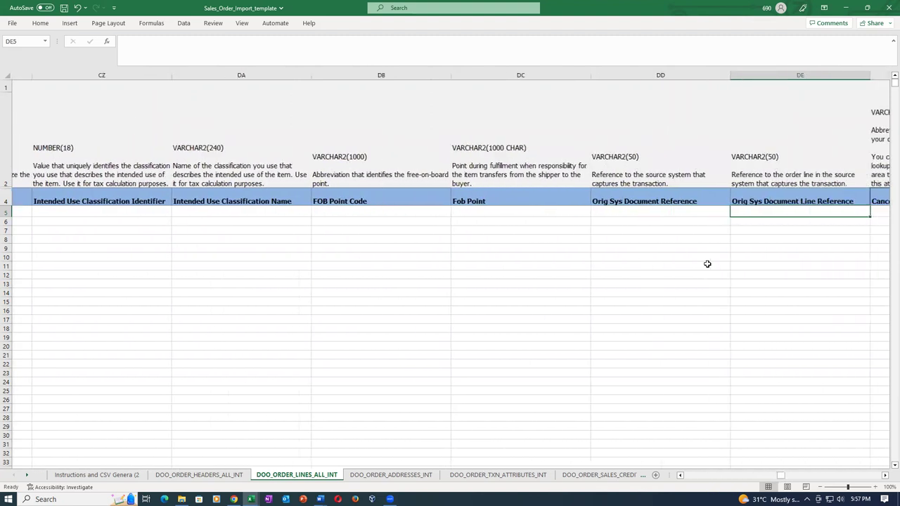
{"action": "key", "text": "Right"}
{"action": "key", "text": "Right"}
{"action": "key", "text": "Right"}
{"action": "key", "text": "Right"}
{"action": "key", "text": "Right"}
{"action": "key", "text": "Right"}
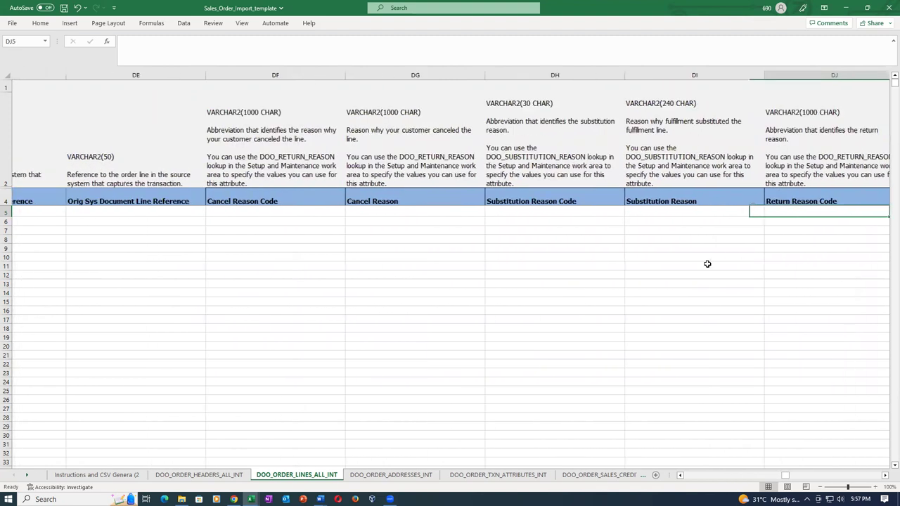
{"action": "key", "text": "Right"}
{"action": "key", "text": "Right"}
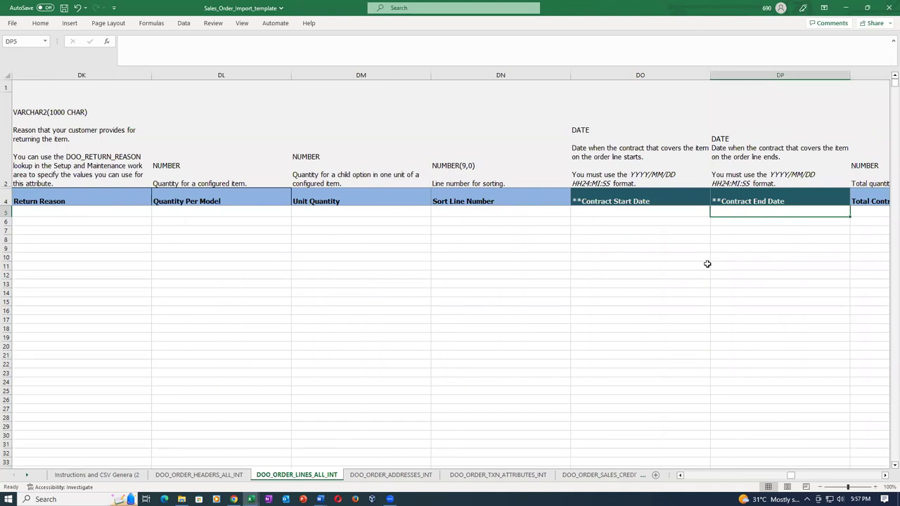
{"action": "key", "text": "Right"}
{"action": "key", "text": "Right"}
{"action": "key", "text": "Right"}
{"action": "key", "text": "Right"}
{"action": "key", "text": "Right"}
{"action": "key", "text": "Right"}
{"action": "key", "text": "Right"}
{"action": "key", "text": "Right"}
{"action": "key", "text": "Right"}
{"action": "key", "text": "Right"}
{"action": "key", "text": "Right"}
{"action": "key", "text": "Right"}
{"action": "key", "text": "Right"}
{"action": "key", "text": "Right"}
{"action": "key", "text": "Right"}
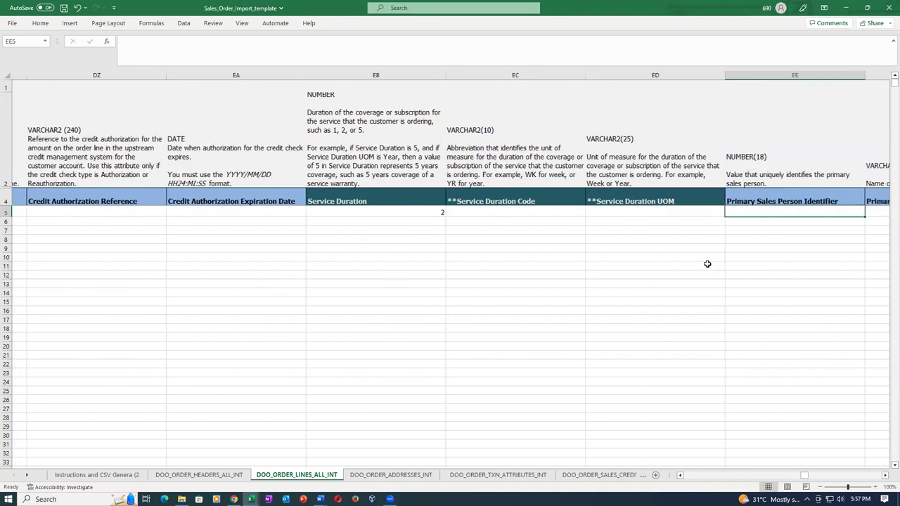
{"action": "key", "text": "Right"}
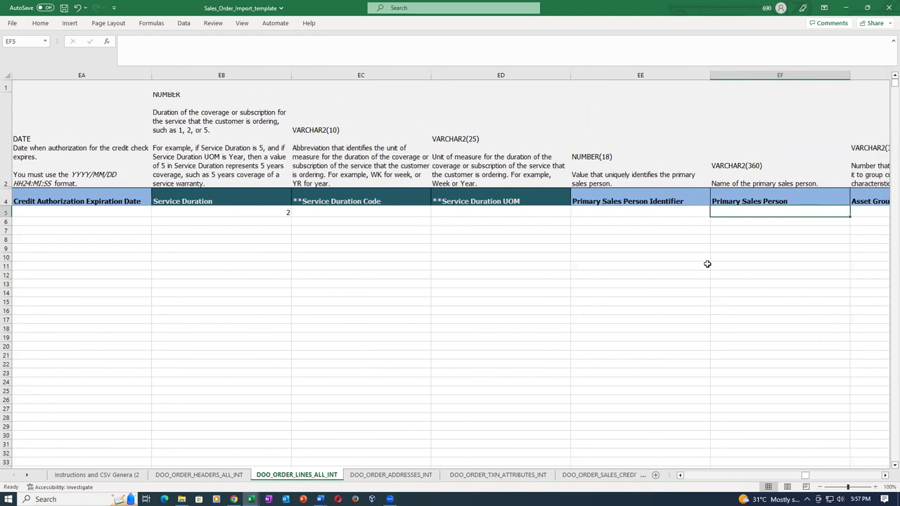
{"action": "key", "text": "Right"}
{"action": "key", "text": "Right"}
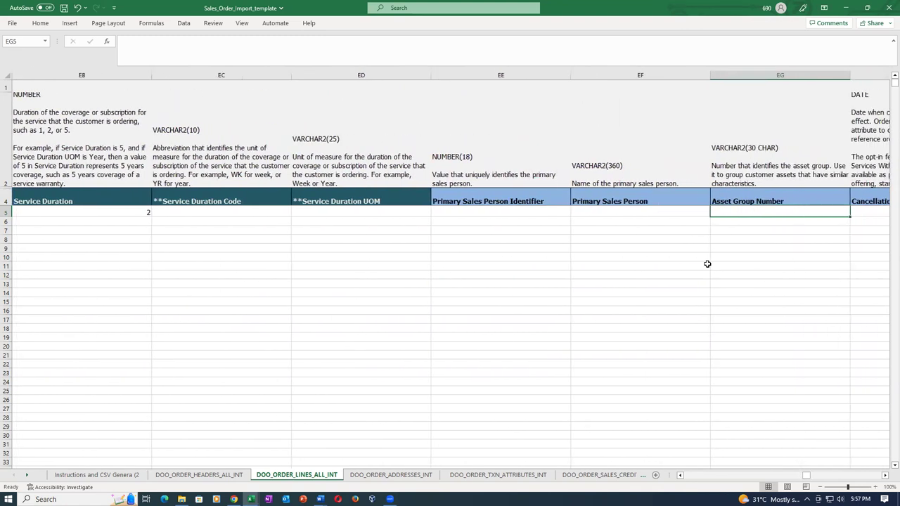
{"action": "key", "text": "Right"}
{"action": "key", "text": "Right"}
{"action": "key", "text": "Right"}
{"action": "key", "text": "Right"}
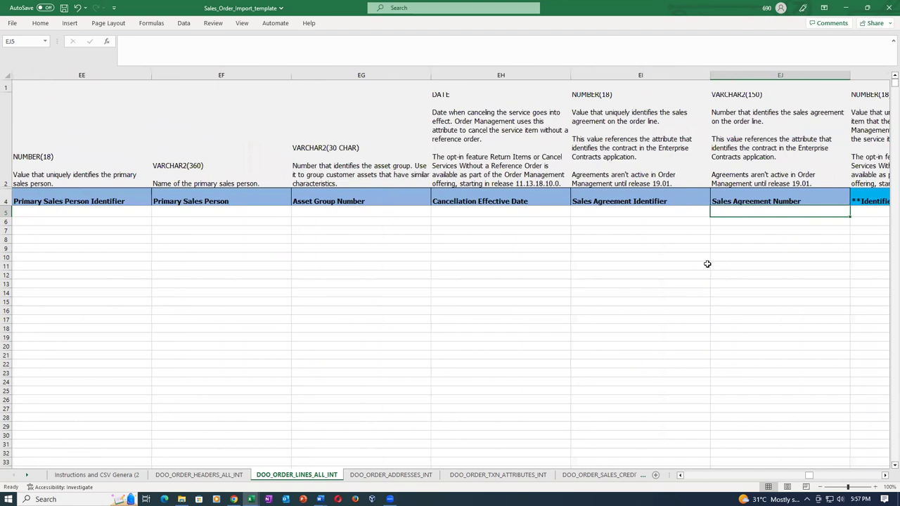
{"action": "key", "text": "Right"}
{"action": "key", "text": "Right"}
{"action": "key", "text": "Right"}
{"action": "key", "text": "Right"}
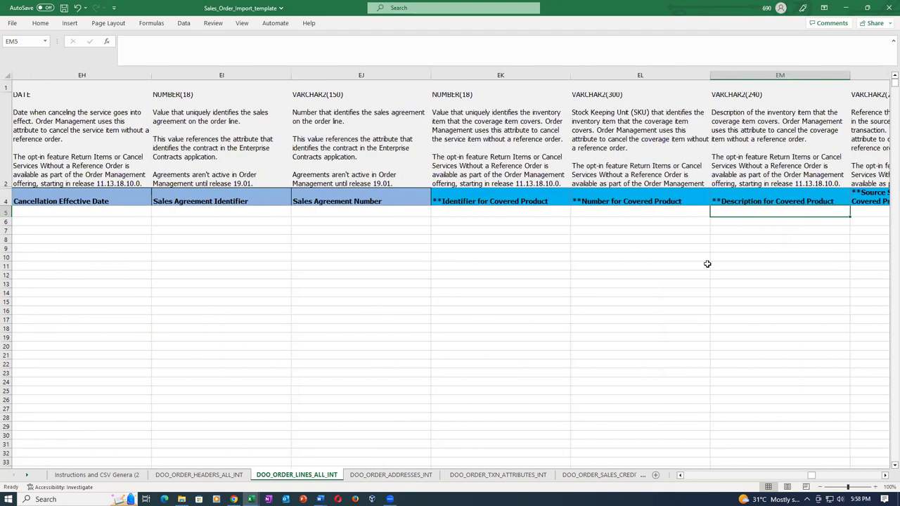
{"action": "key", "text": "Right"}
{"action": "key", "text": "Right"}
{"action": "key", "text": "Right"}
{"action": "key", "text": "Right"}
{"action": "key", "text": "Right"}
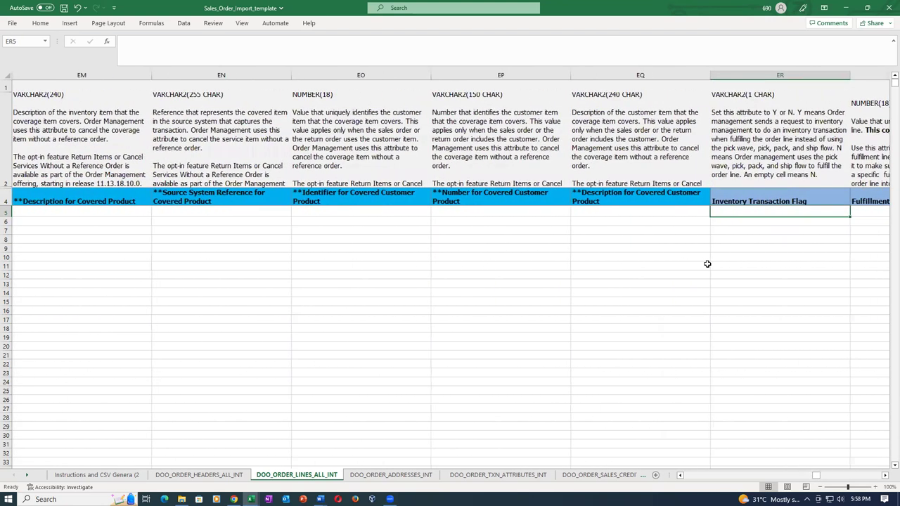
{"action": "key", "text": "Right"}
{"action": "key", "text": "Right"}
{"action": "key", "text": "Right"}
{"action": "key", "text": "Right"}
{"action": "key", "text": "Right"}
{"action": "key", "text": "Right"}
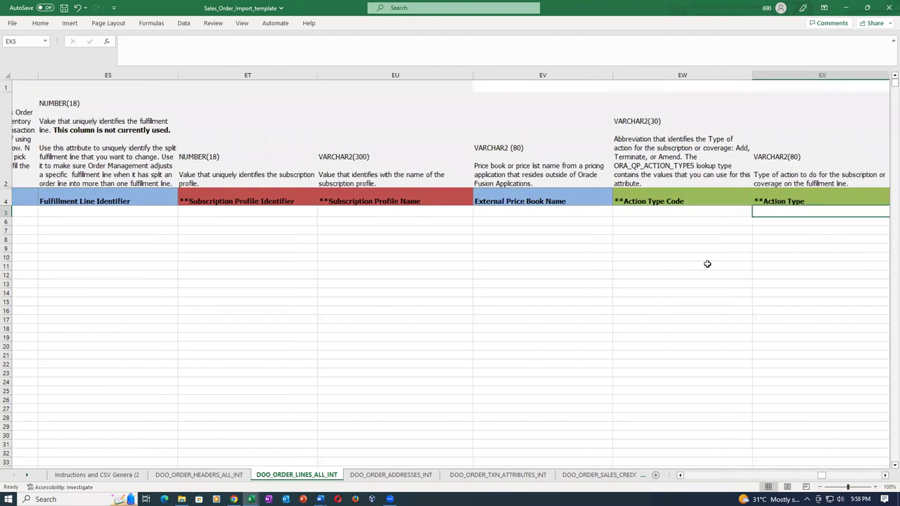
{"action": "key", "text": "Right"}
{"action": "key", "text": "Right"}
{"action": "key", "text": "Right"}
{"action": "key", "text": "Right"}
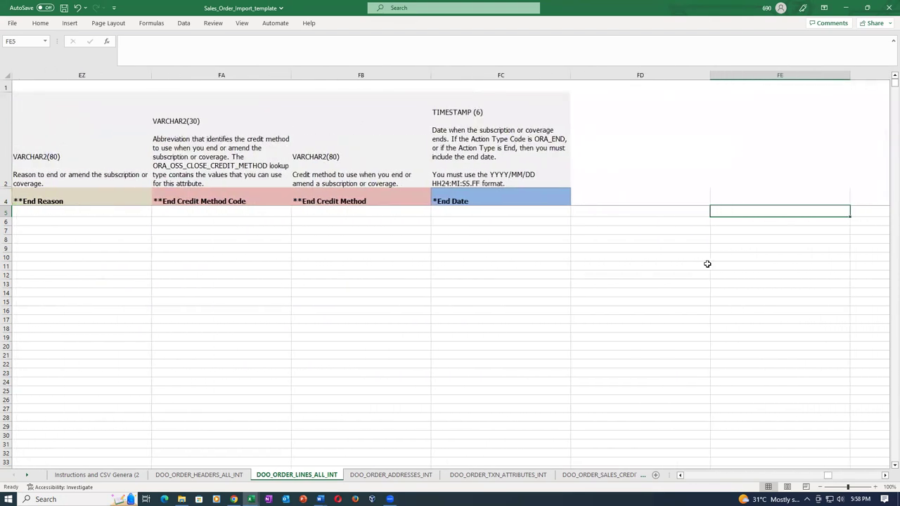
Return to the start of row 5 and save the import template
{"action": "key", "text": "Home"}
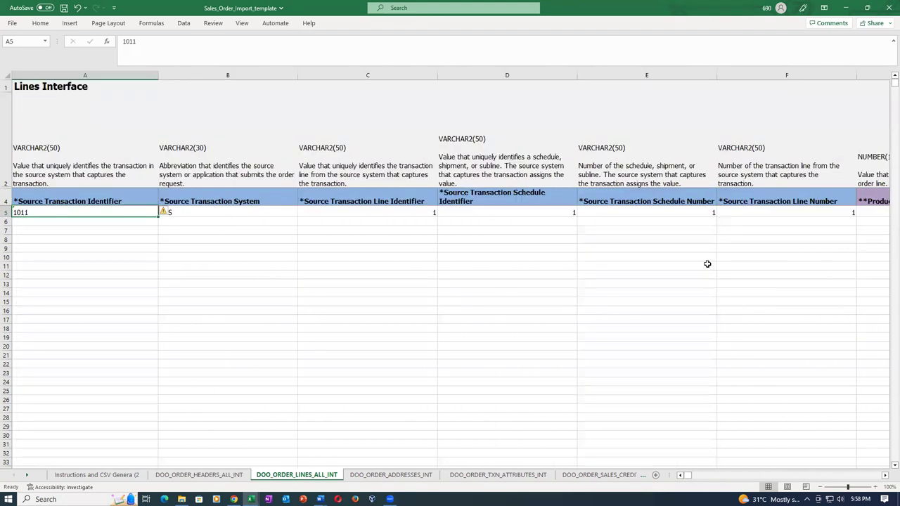
{"action": "key", "text": "ctrl+s"}
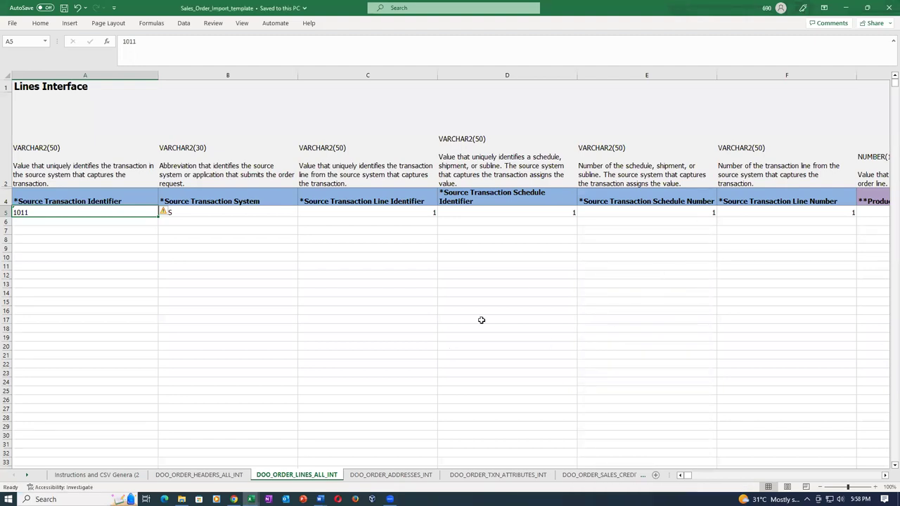
{"action": "left_click", "coordinate": [264, 267]}
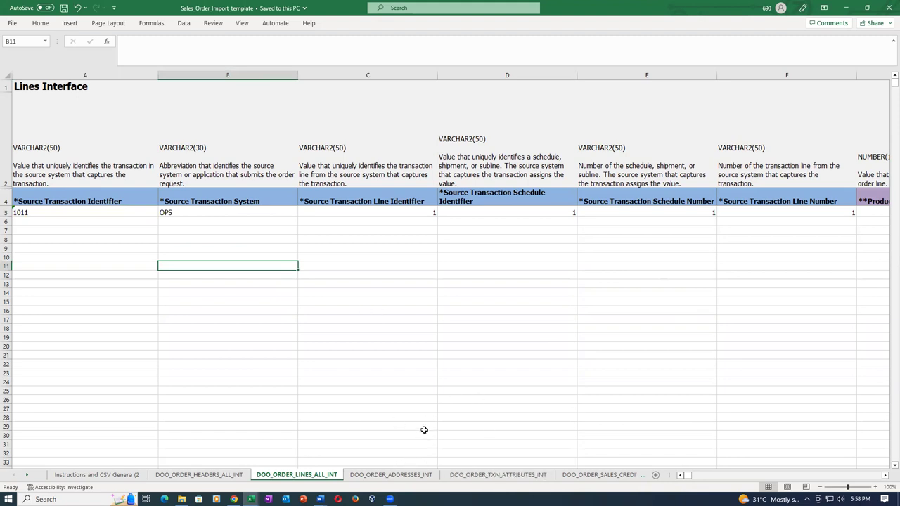
{"action": "left_click", "coordinate": [374, 478]}
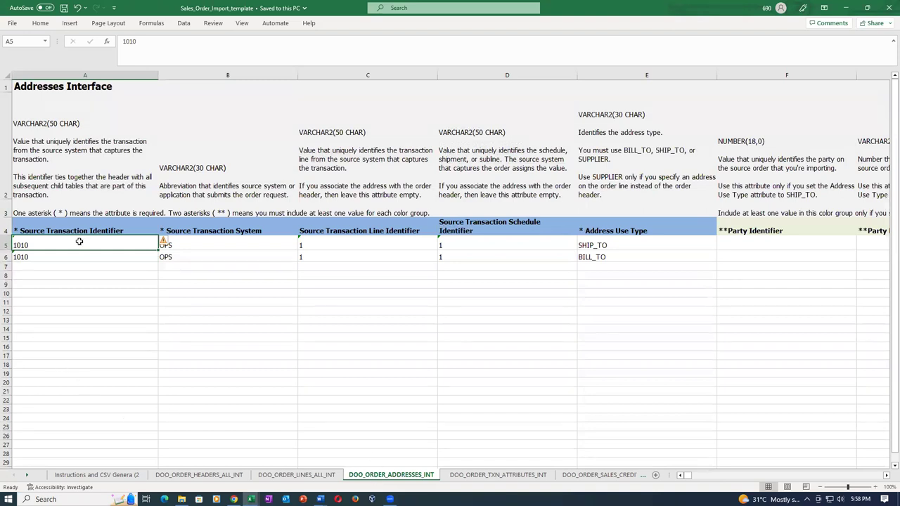
Copy the ship-to Party Name from H5 on the DOO_ORDER_ADDRESSES_INT sheet
{"action": "left_click", "coordinate": [67, 256]}
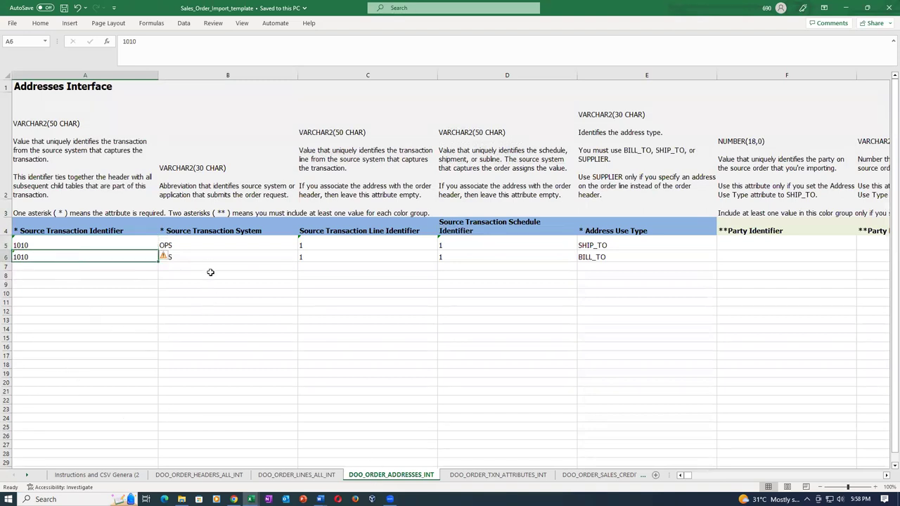
{"action": "left_click", "coordinate": [314, 253]}
{"action": "key", "text": "Up"}
{"action": "key", "text": "Up"}
{"action": "key", "text": "Down"}
{"action": "key", "text": "Up"}
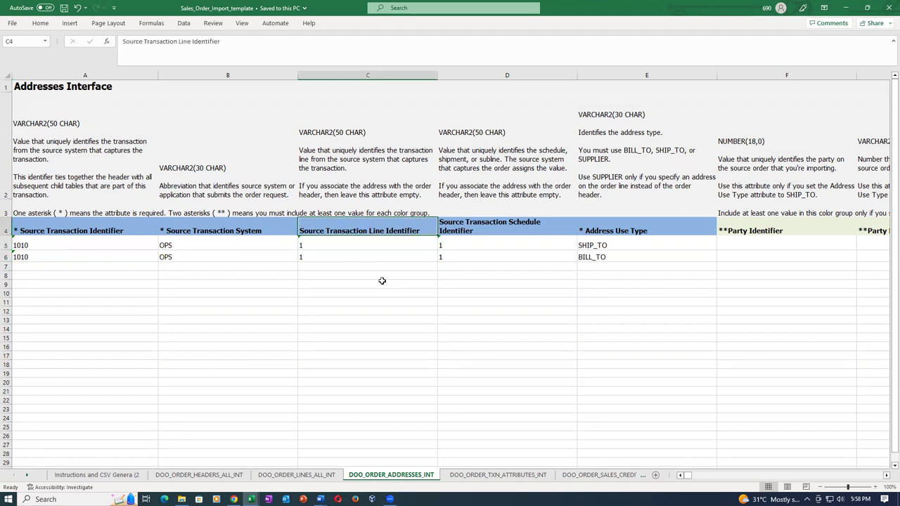
{"action": "key", "text": "Down"}
{"action": "key", "text": "Right"}
{"action": "key", "text": "Right"}
{"action": "key", "text": "Right"}
{"action": "key", "text": "Right"}
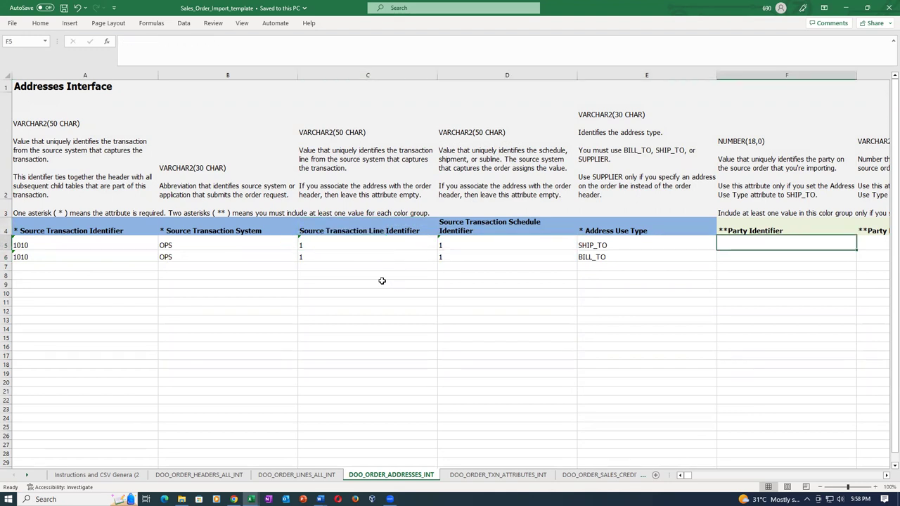
{"action": "key", "text": "Right"}
{"action": "key", "text": "Right"}
{"action": "key", "text": "Left"}
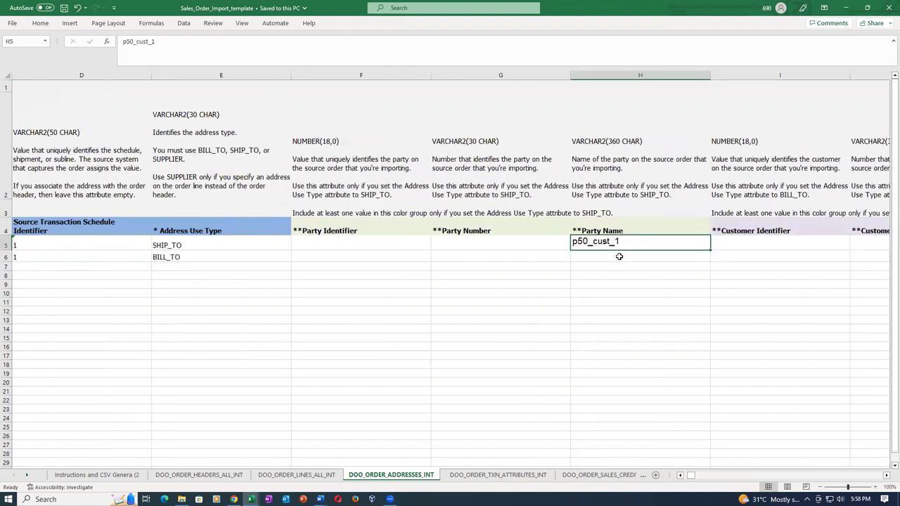
{"action": "key", "text": "ctrl+c"}
{"action": "key", "text": "Right"}
{"action": "key", "text": "Right"}
{"action": "key", "text": "Right"}
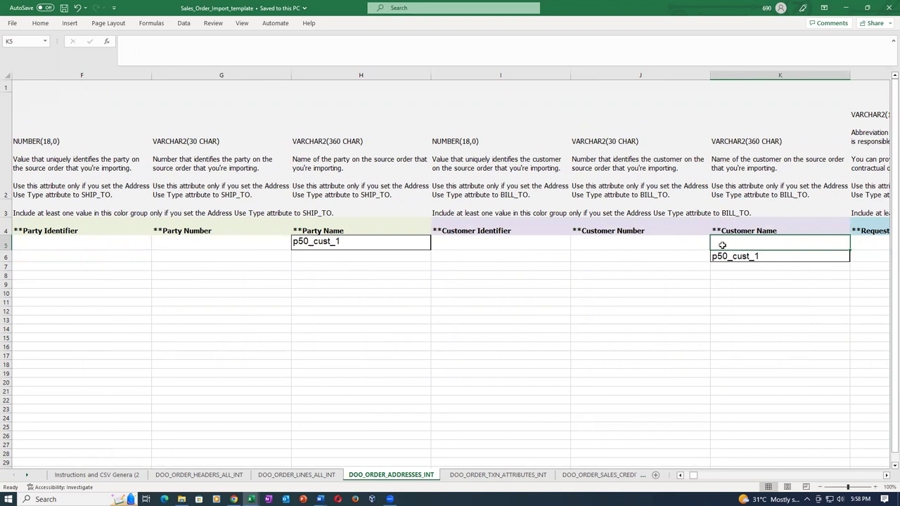
Copy the ship-to party site ID from the Sales_Order_Import_Details workbook for Party Site Identifier
{"action": "left_click", "coordinate": [715, 303]}
{"action": "left_click", "coordinate": [673, 289]}
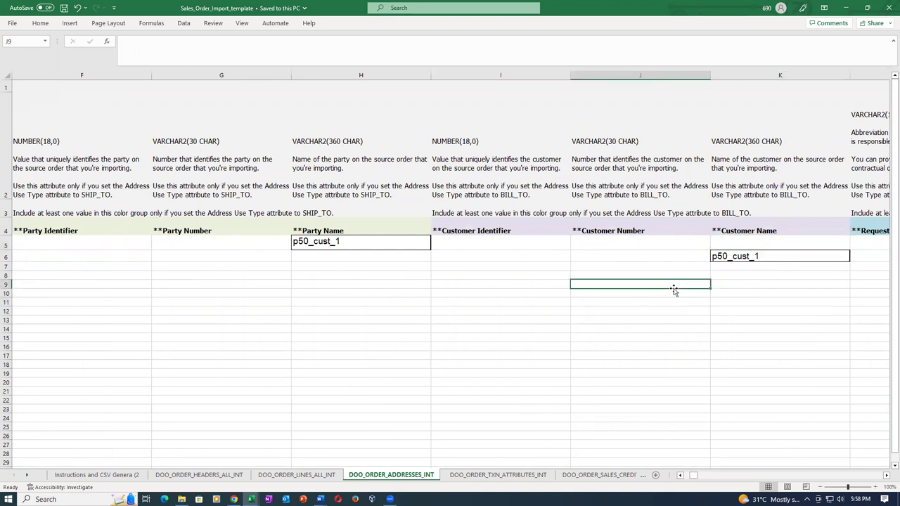
{"action": "key", "text": "Right"}
{"action": "key", "text": "Right"}
{"action": "key", "text": "Right"}
{"action": "key", "text": "Right"}
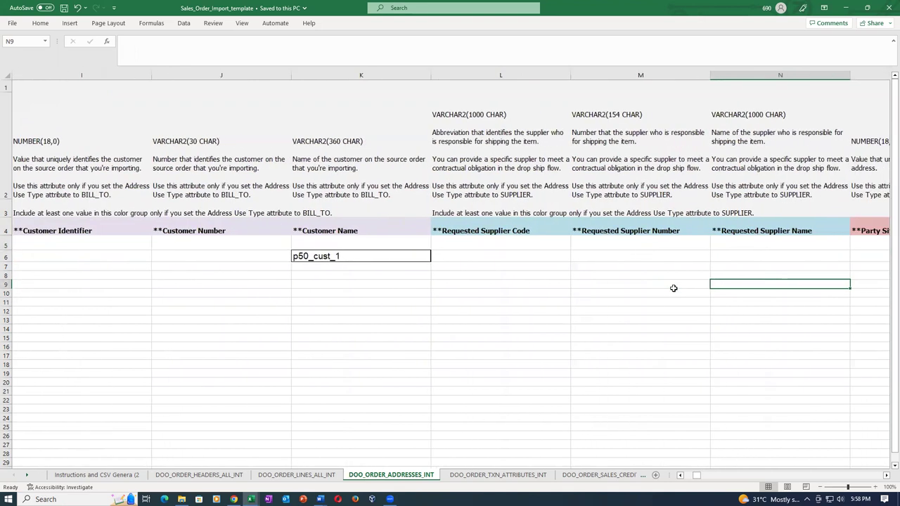
{"action": "key", "text": "Right"}
{"action": "key", "text": "Right"}
{"action": "key", "text": "Right"}
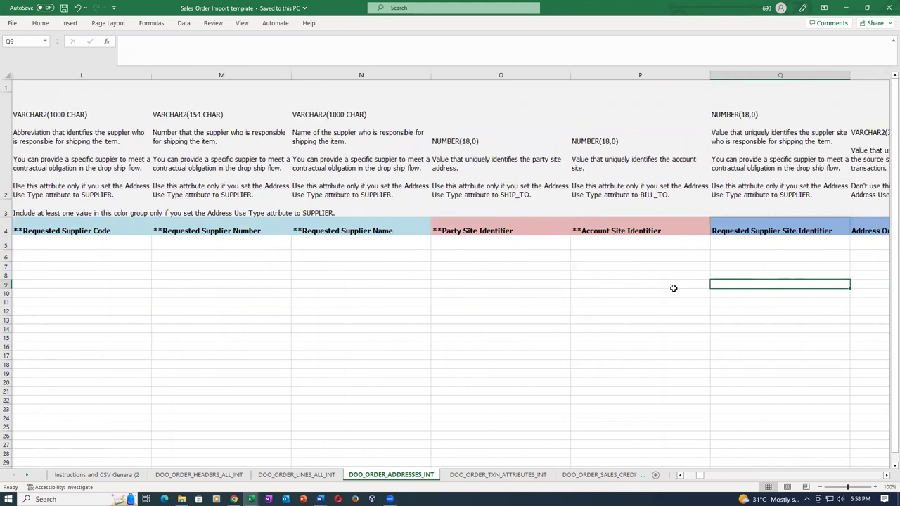
{"action": "left_click", "coordinate": [515, 232]}
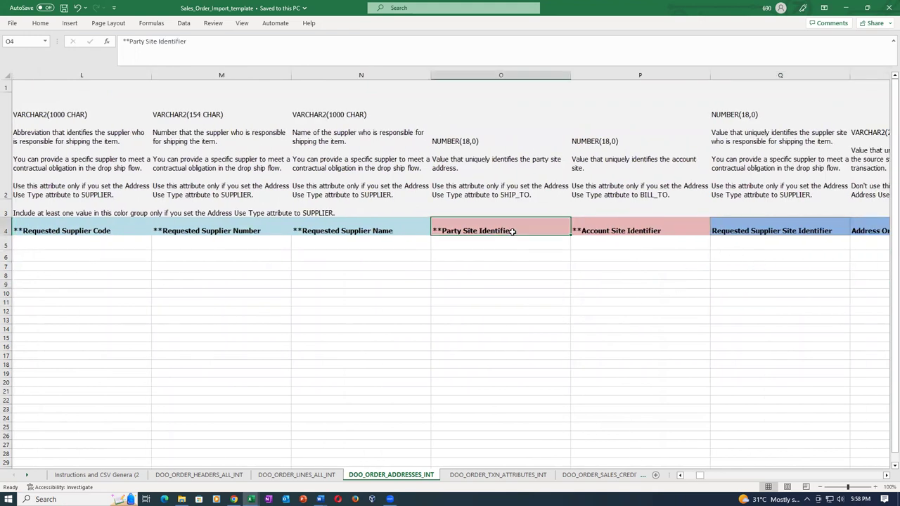
{"action": "left_click", "coordinate": [633, 230]}
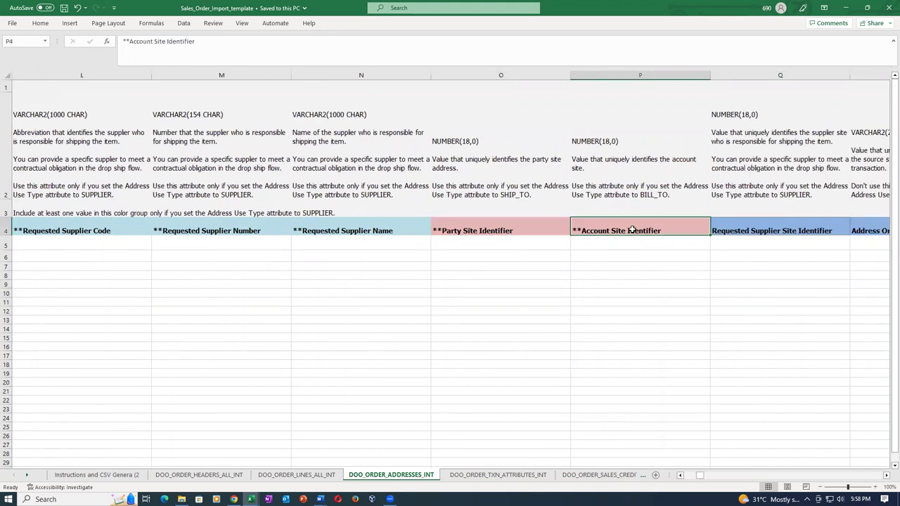
{"action": "left_click", "coordinate": [512, 230]}
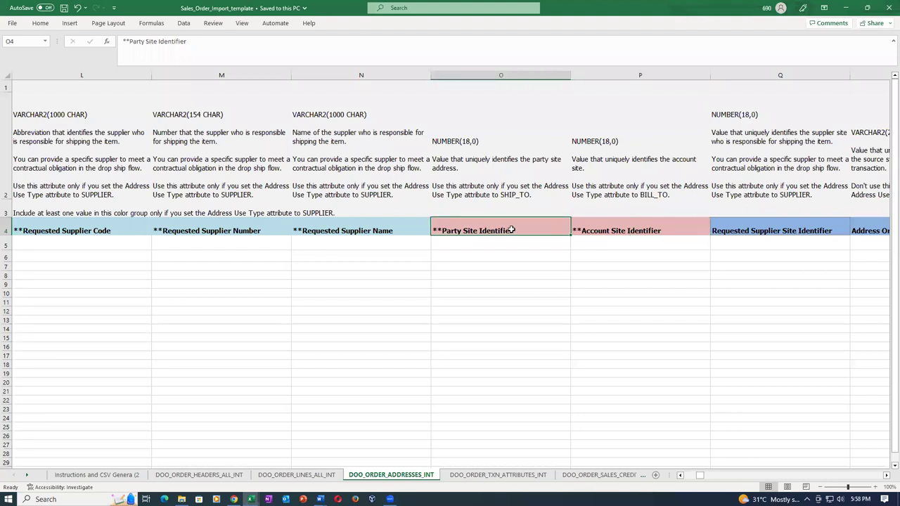
{"action": "key", "text": "alt+Tab"}
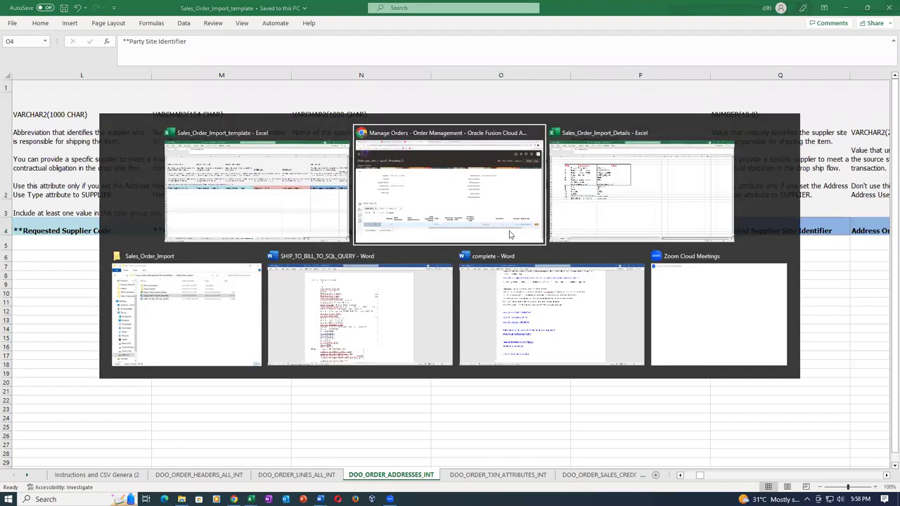
{"action": "key", "text": "Tab"}
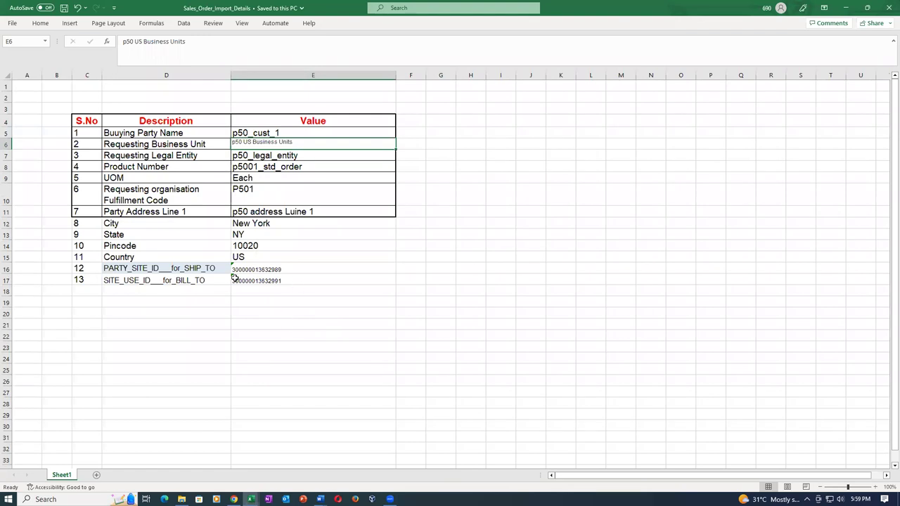
{"action": "left_click", "coordinate": [288, 270]}
{"action": "key", "text": "ctrl+c"}
Paste the ship-to party site ID into O5 of the addresses sheet
{"action": "key", "text": "alt+Tab"}
{"action": "left_click", "coordinate": [469, 244]}
{"action": "key", "text": "ctrl+v"}
{"action": "left_click", "coordinate": [479, 293]}
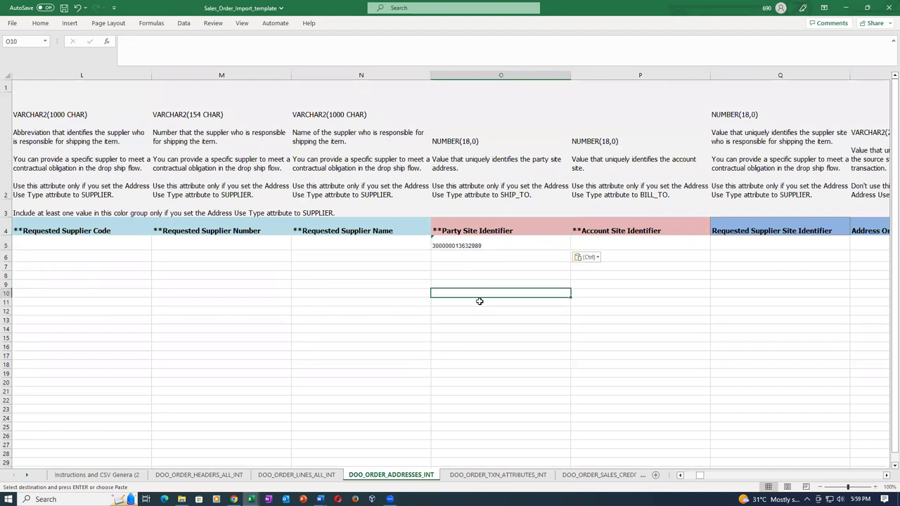
Copy the bill-to site use ID from the details workbook into Account Site Identifier P6
{"action": "left_click", "coordinate": [646, 260]}
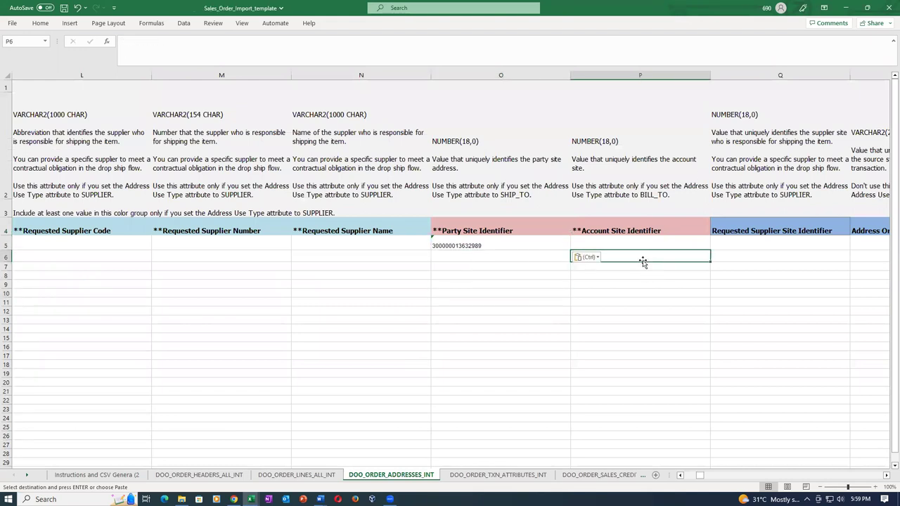
{"action": "key", "text": "alt+Tab"}
{"action": "left_click", "coordinate": [259, 281]}
{"action": "key", "text": "ctrl+c"}
{"action": "key", "text": "alt+Tab"}
{"action": "key", "text": "ctrl+v"}
{"action": "left_click", "coordinate": [593, 364]}
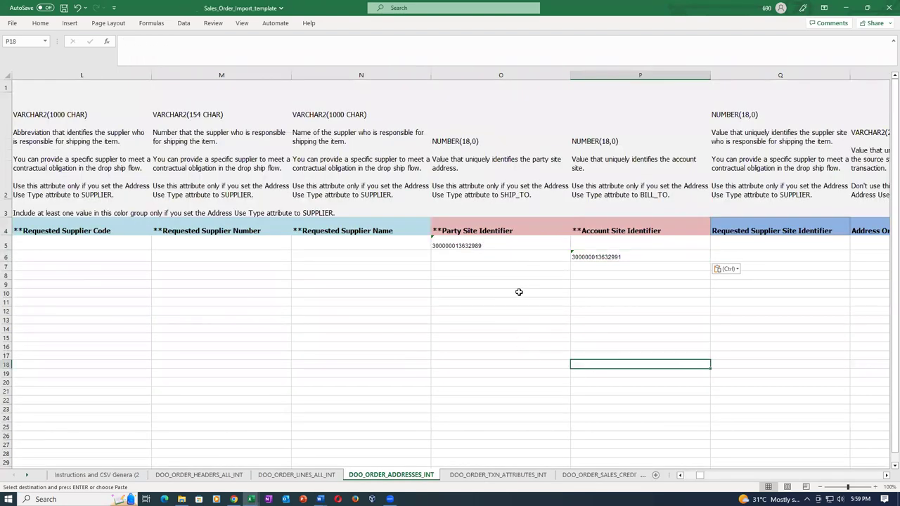
Copy the address line, city, state, pincode and country values from the details workbook
{"action": "key", "text": "alt+Tab"}
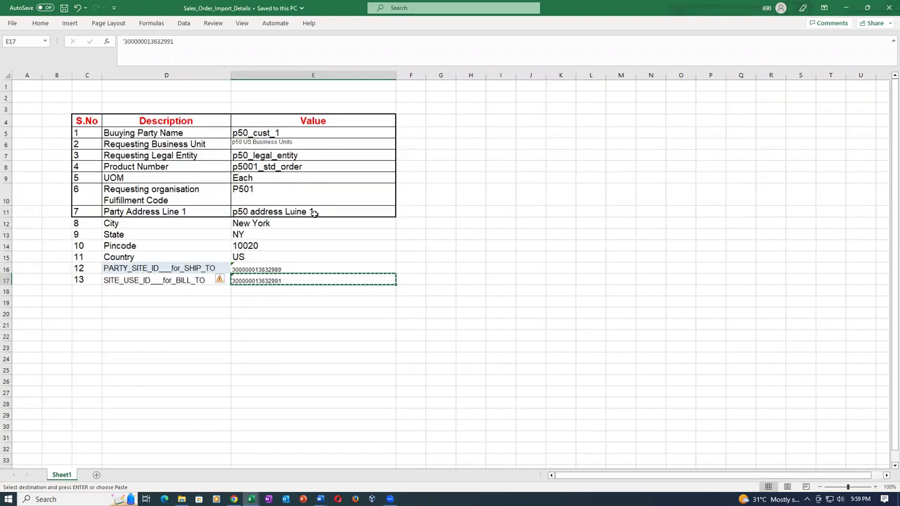
{"action": "left_click", "coordinate": [337, 211]}
{"action": "left_click_drag", "start_coordinate": [337, 211], "coordinate": [332, 256]}
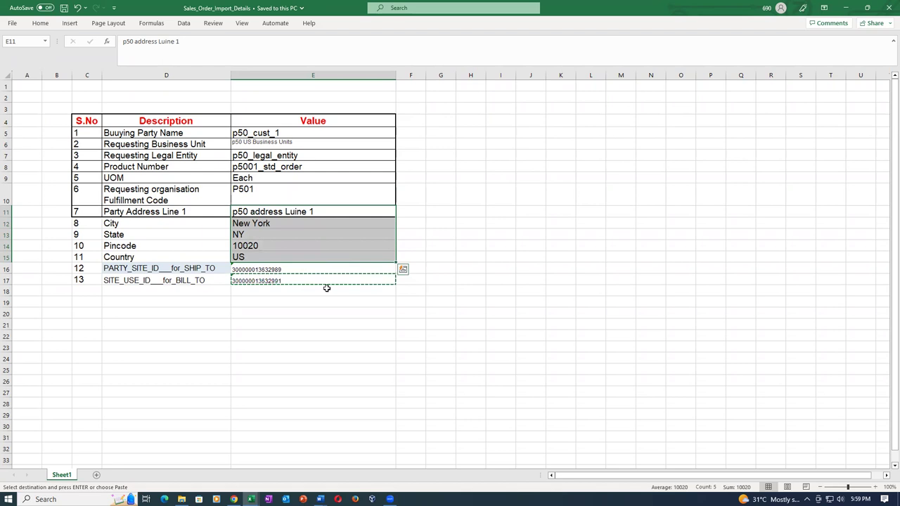
{"action": "key", "text": "alt+Tab"}
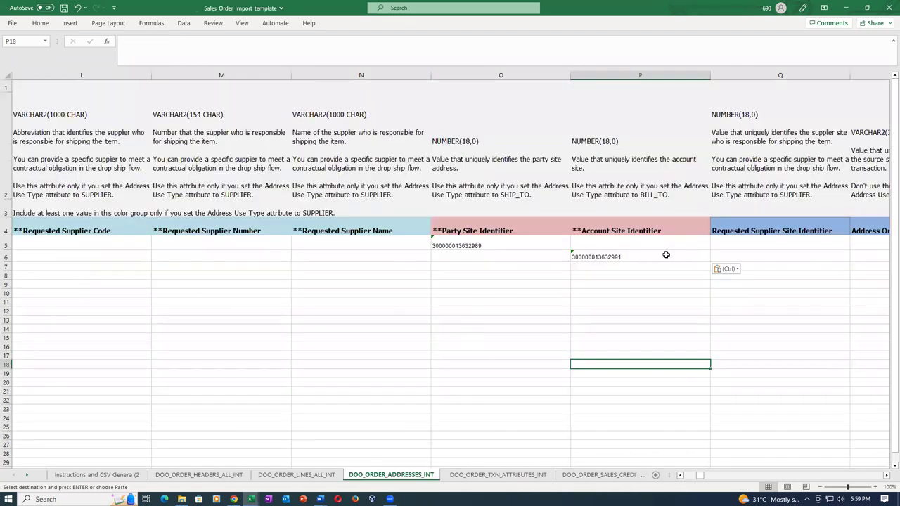
Check the ship-to row's address line, City, postal code, state and Province columns
{"action": "left_click", "coordinate": [687, 247]}
{"action": "key", "text": "Right"}
{"action": "key", "text": "Right"}
{"action": "key", "text": "Right"}
{"action": "key", "text": "Right"}
{"action": "key", "text": "Right"}
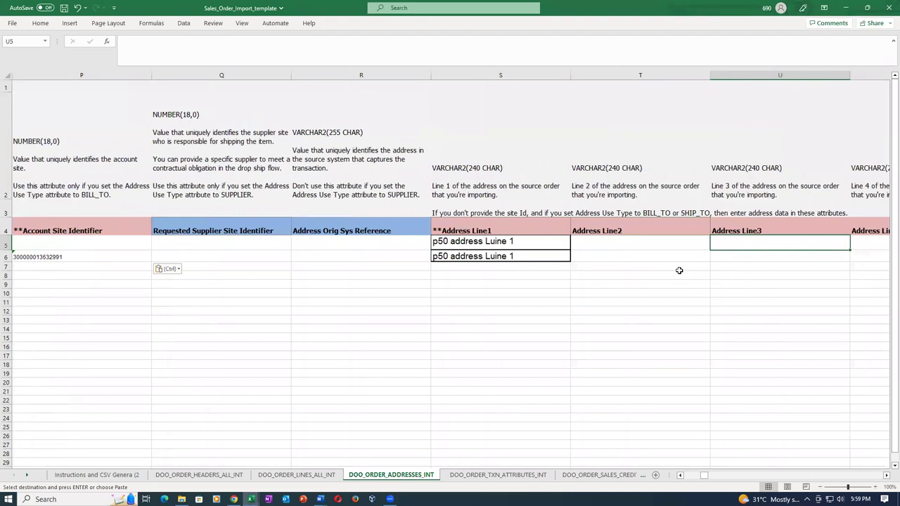
{"action": "key", "text": "Right"}
{"action": "key", "text": "Right"}
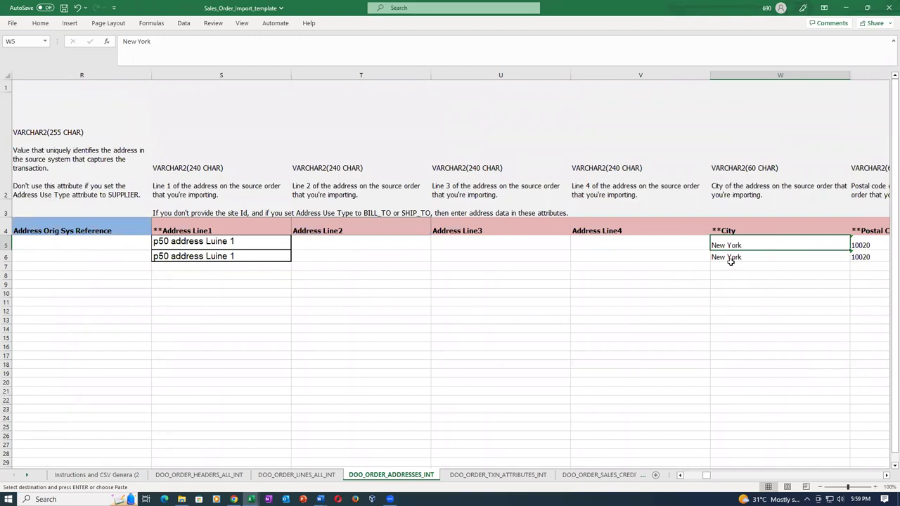
{"action": "key", "text": "Right"}
{"action": "key", "text": "Right"}
{"action": "key", "text": "Right"}
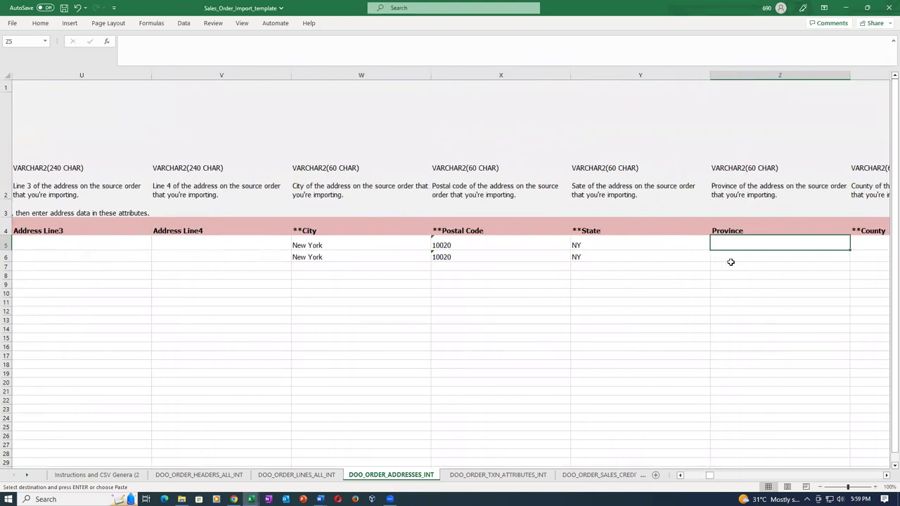
{"action": "key", "text": "Right"}
{"action": "key", "text": "Right"}
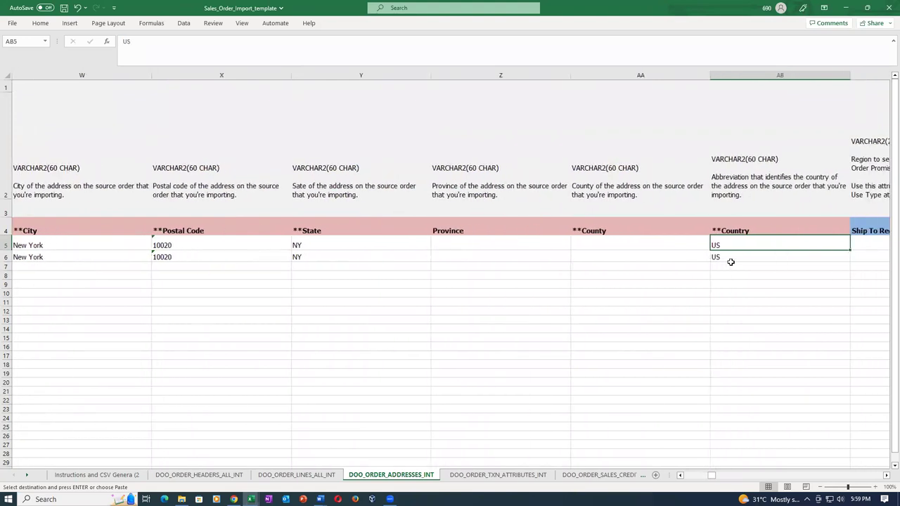
{"action": "key", "text": "Left"}
{"action": "key", "text": "Left"}
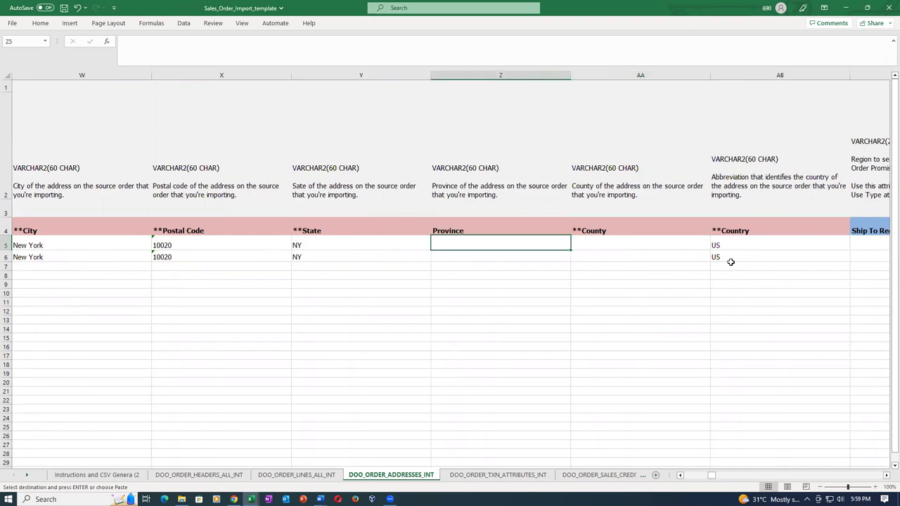
{"action": "key", "text": "Left"}
{"action": "key", "text": "Left"}
{"action": "key", "text": "Left"}
{"action": "key", "text": "Left"}
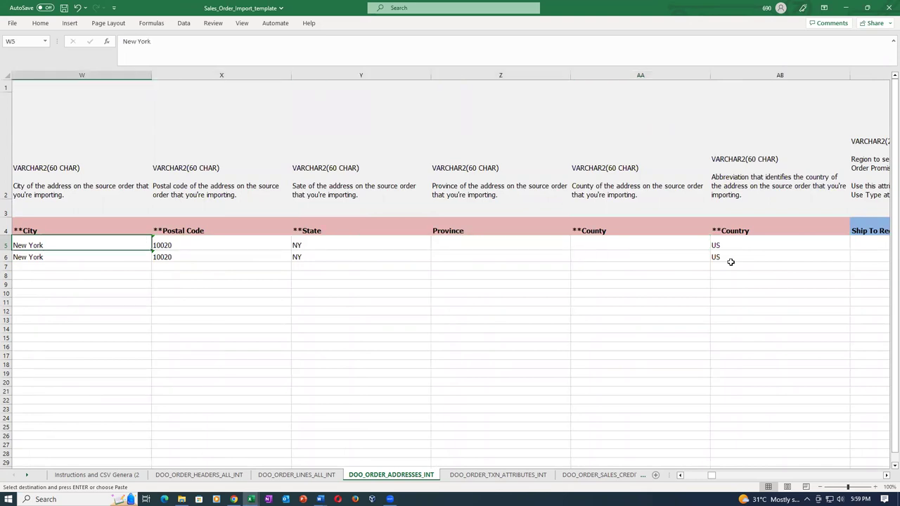
Reselect the address-through-country values in the details workbook and recheck the ship-to postal code
{"action": "key", "text": "alt+Tab"}
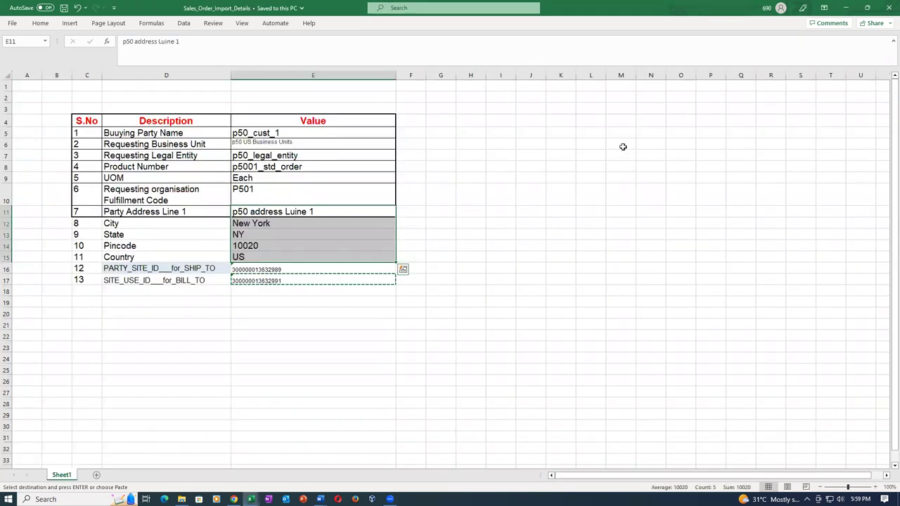
{"action": "left_click_drag", "start_coordinate": [342, 210], "coordinate": [343, 259]}
{"action": "key", "text": "alt+Tab"}
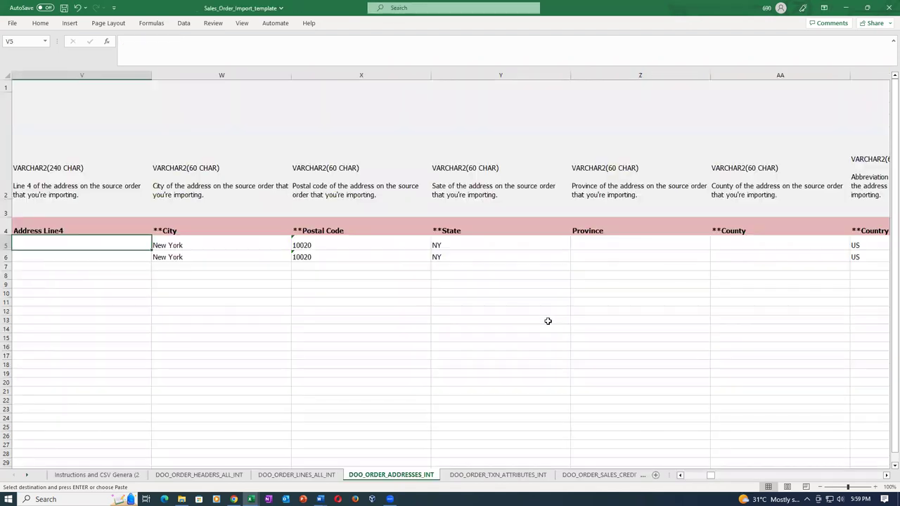
{"action": "left_click", "coordinate": [375, 250]}
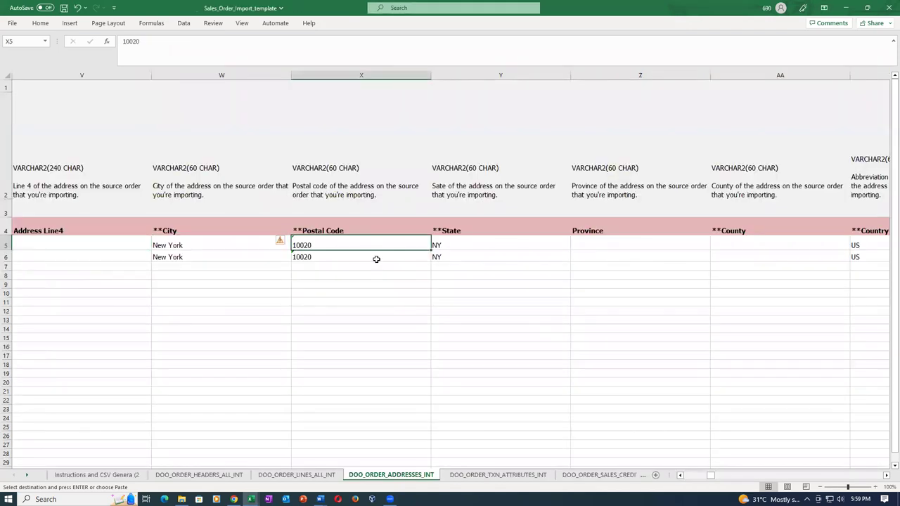
{"action": "key", "text": "Left"}
{"action": "key", "text": "Left"}
{"action": "key", "text": "Left"}
{"action": "key", "text": "Left"}
{"action": "key", "text": "Left"}
{"action": "key", "text": "Left"}
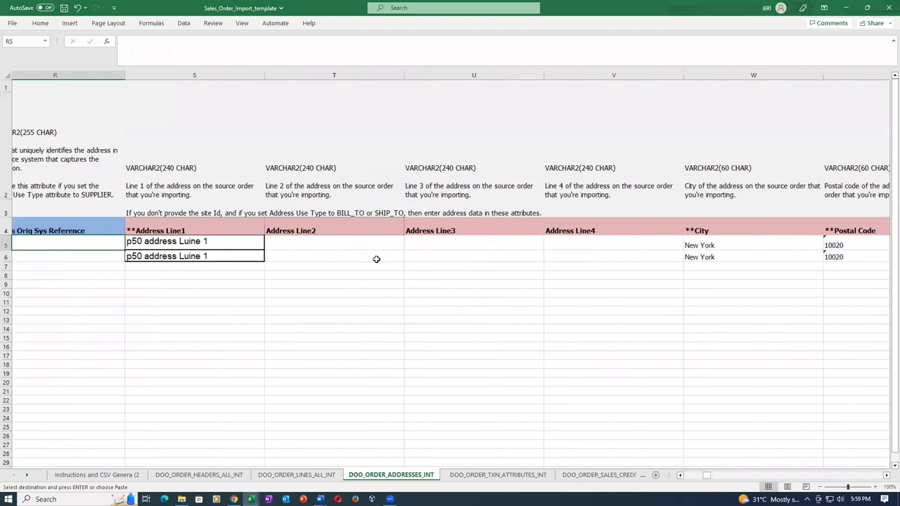
{"action": "key", "text": "Left"}
{"action": "key", "text": "Left"}
{"action": "key", "text": "Left"}
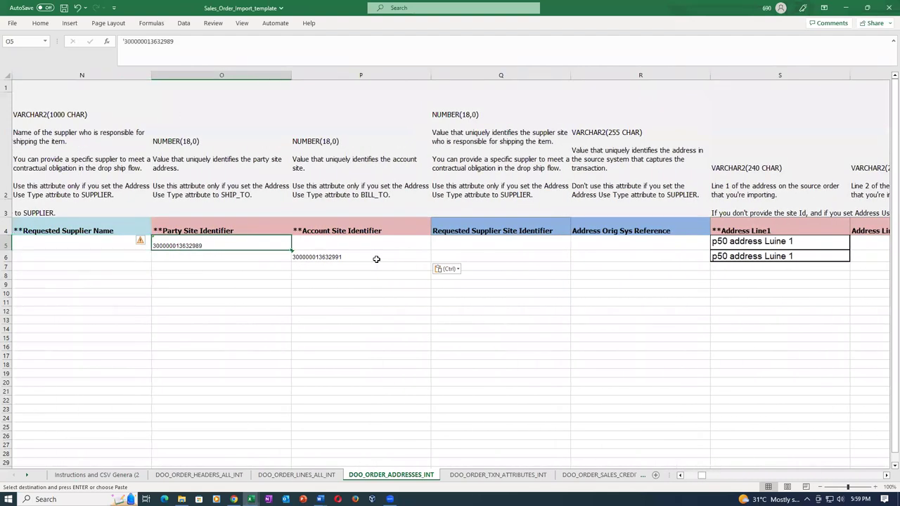
Clear the ship-to party site identifier (O5) and bill-to account site identifier (P6), then save the workbook
{"action": "key", "text": "Delete"}
{"action": "key", "text": "Right"}
{"action": "key", "text": "Down"}
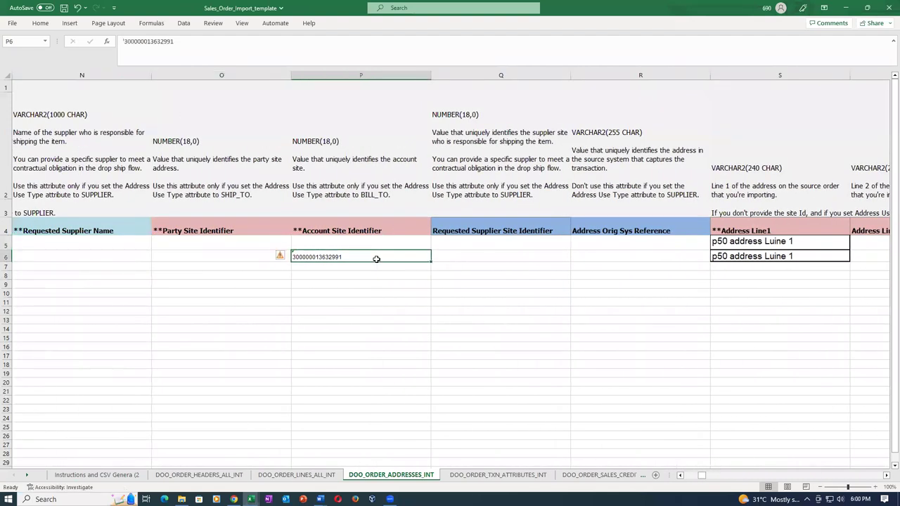
{"action": "key", "text": "Delete"}
{"action": "key", "text": "ctrl+s"}
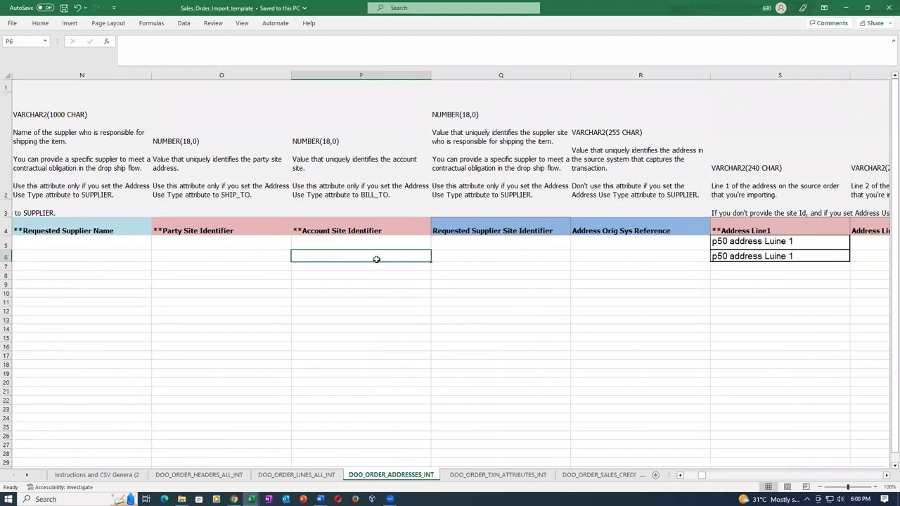
Enter 1011 as the Source Transaction Identifier for both address rows, A5 and A6
{"action": "key", "text": "Home"}
{"action": "key", "text": "Up"}
{"action": "type", "text": "1"}
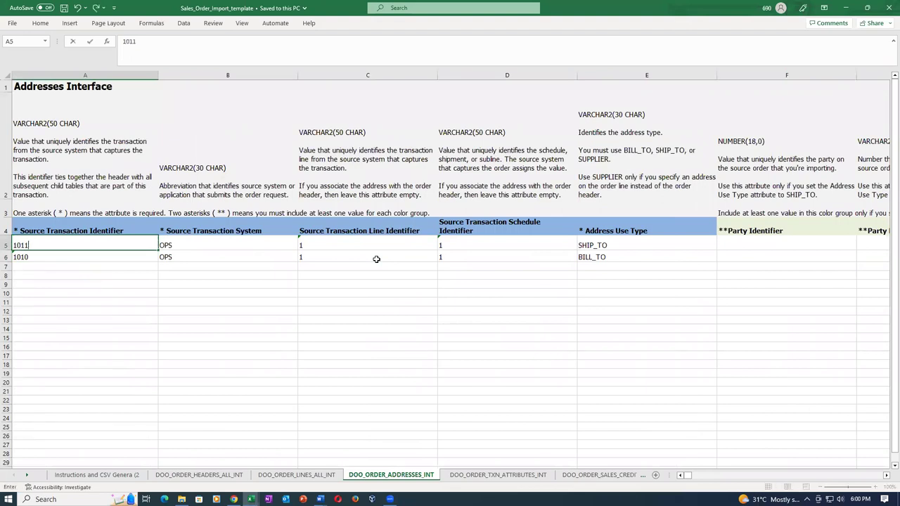
{"action": "type", "text": "011"}
{"action": "key", "text": "Tab"}
{"action": "key", "text": "Return"}
{"action": "type", "text": "1011"}
{"action": "key", "text": "Tab"}
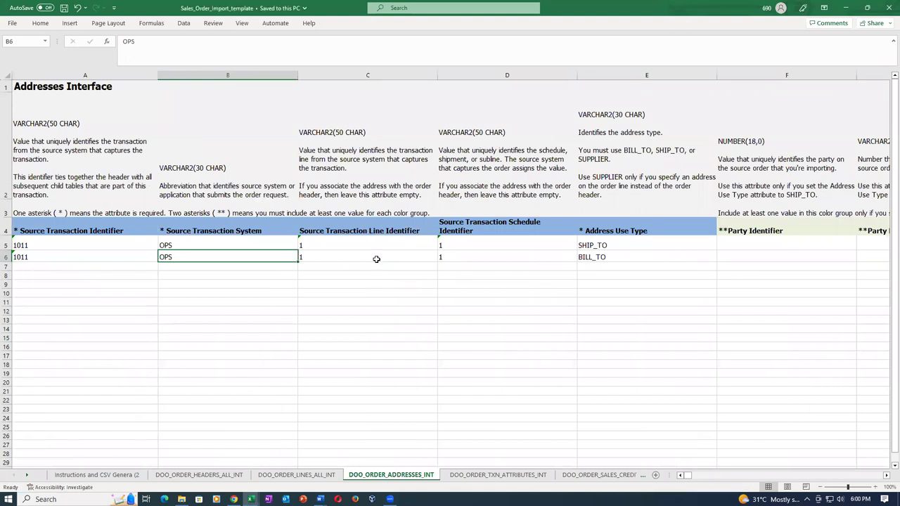
{"action": "key", "text": "Left"}
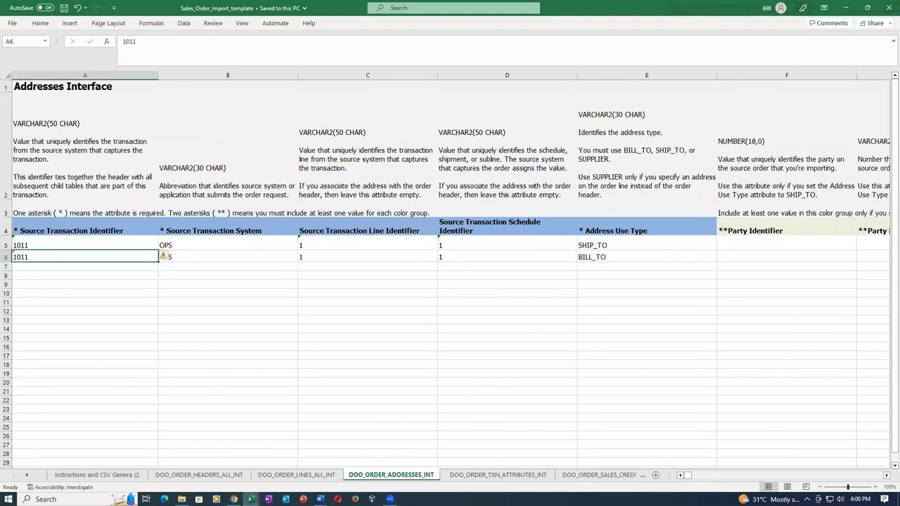
{"action": "left_click", "coordinate": [485, 476]}
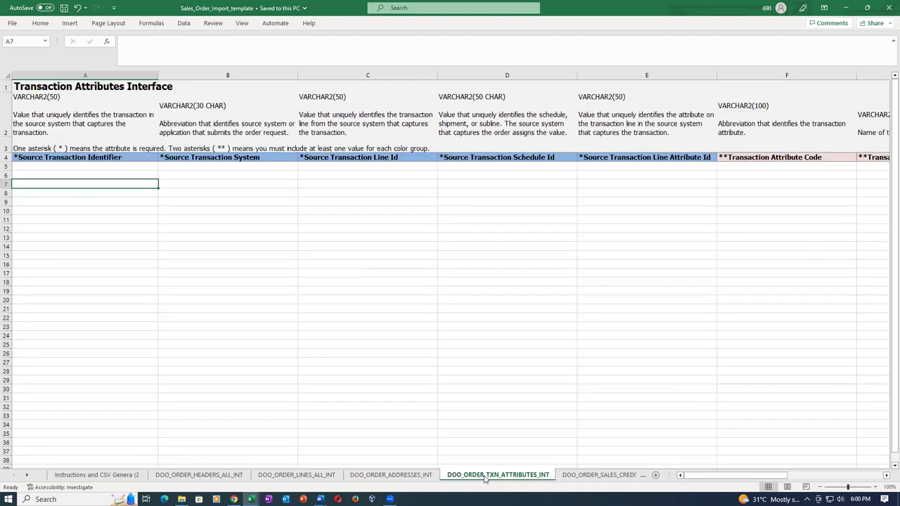
Confirm the Sales Credits, Payments and Lot Serials sheets are empty, then recheck the address rows' OPS source system
{"action": "left_click", "coordinate": [599, 475]}
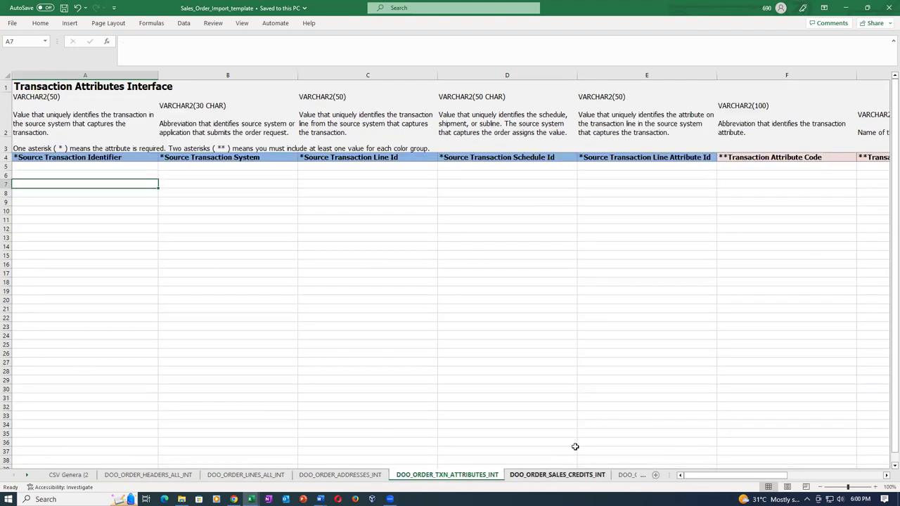
{"action": "left_click", "coordinate": [603, 476]}
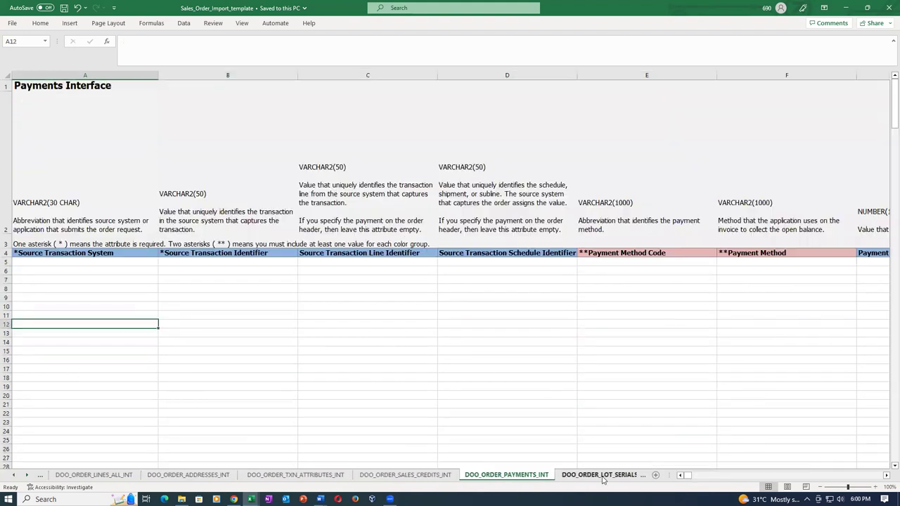
{"action": "left_click", "coordinate": [603, 476]}
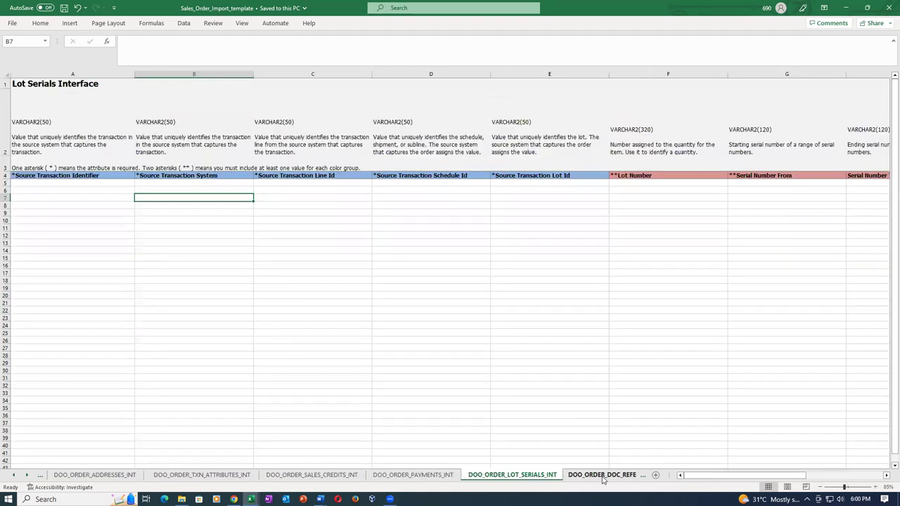
{"action": "left_click", "coordinate": [291, 477]}
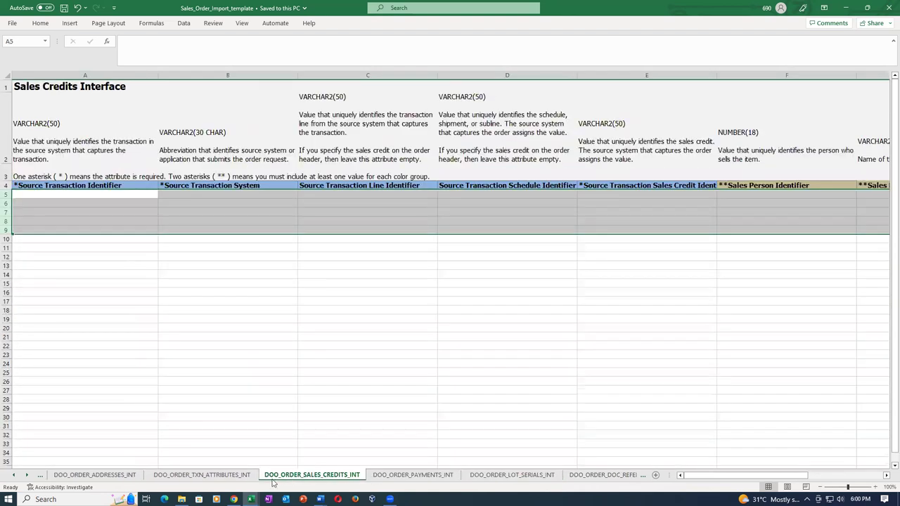
{"action": "left_click", "coordinate": [203, 476]}
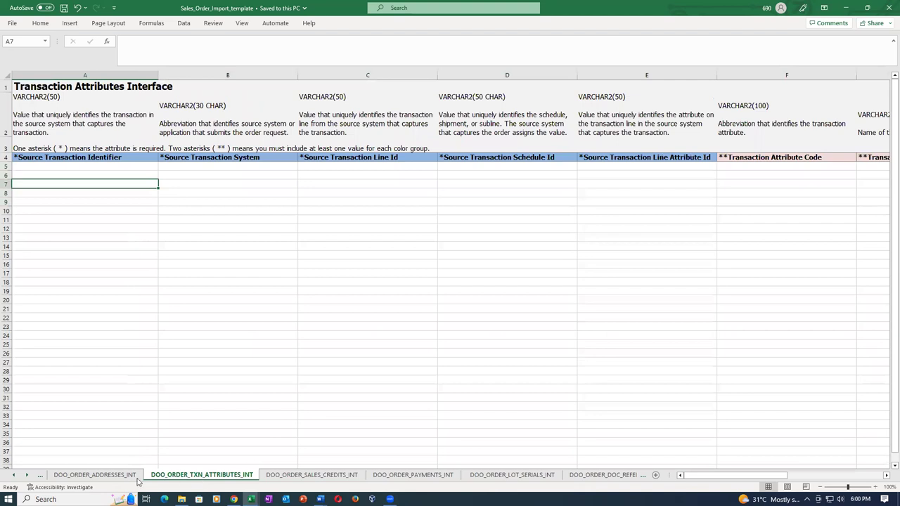
{"action": "left_click", "coordinate": [98, 476]}
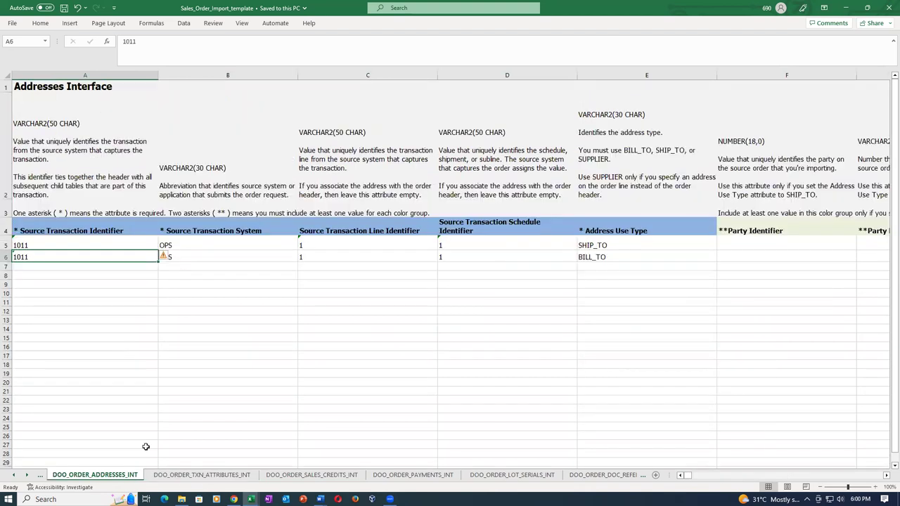
{"action": "left_click", "coordinate": [216, 243]}
{"action": "left_click", "coordinate": [225, 261]}
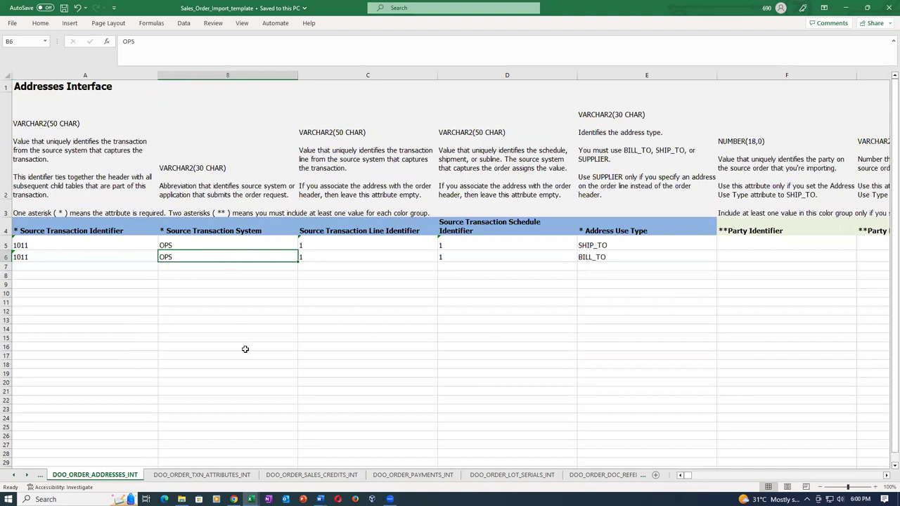
{"action": "key", "text": "Left"}
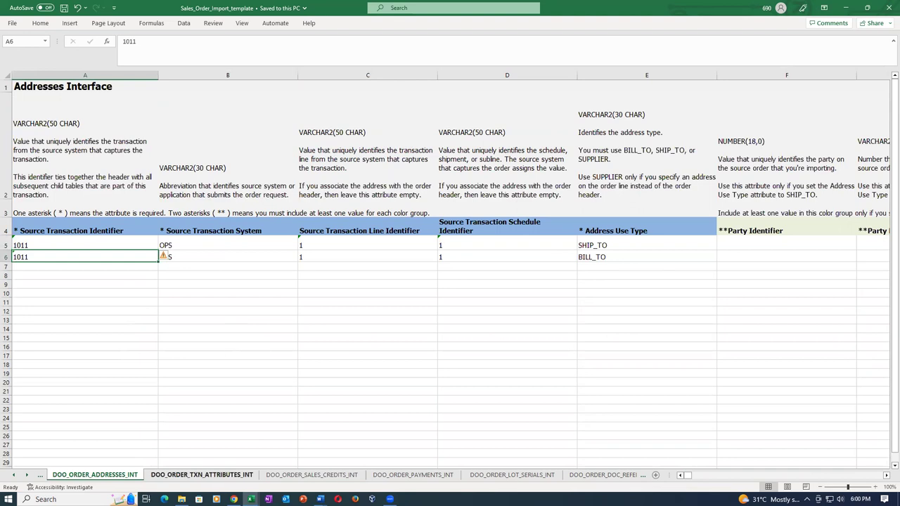
Verify the Headers sheet shows transaction 1011 from source system OPS, with no second header row
{"action": "left_click", "coordinate": [40, 477]}
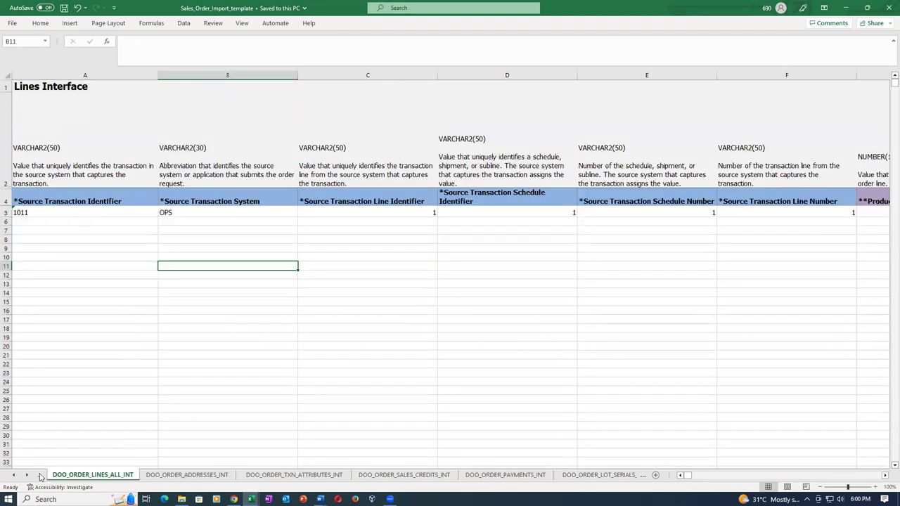
{"action": "left_click", "coordinate": [40, 478]}
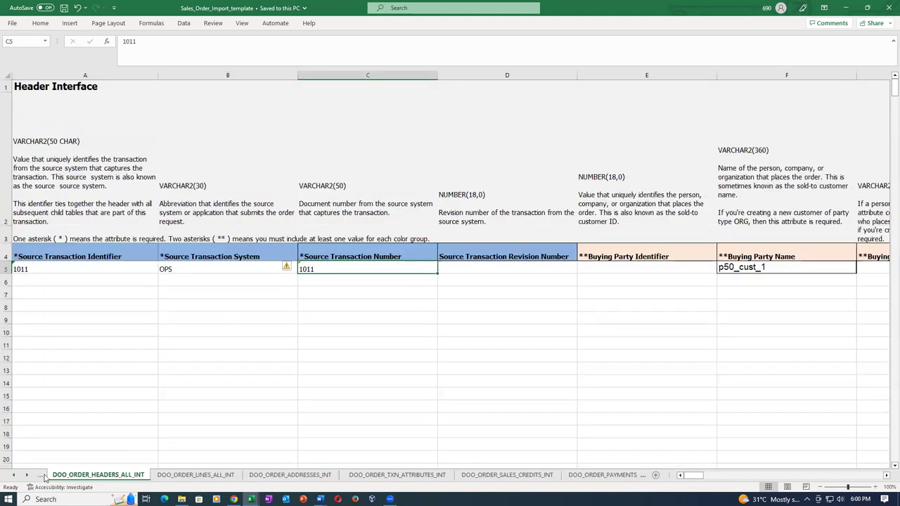
{"action": "left_click", "coordinate": [105, 270]}
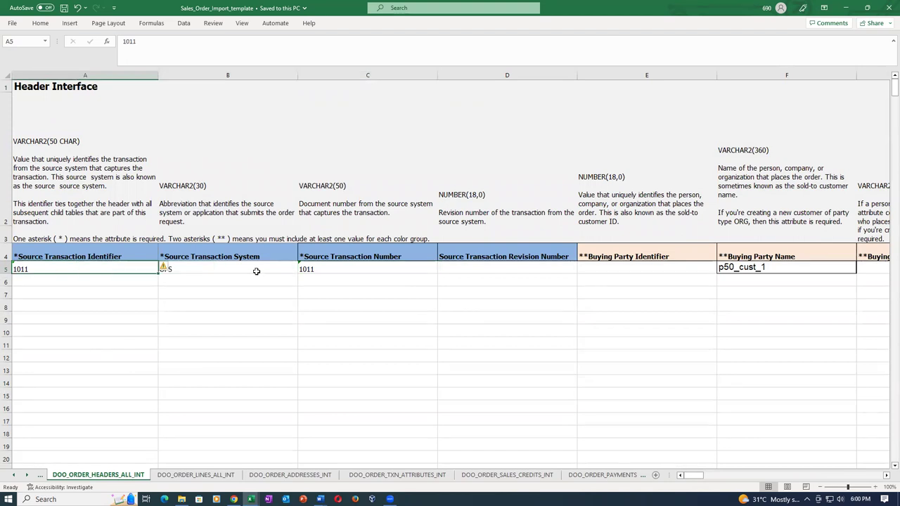
{"action": "left_click", "coordinate": [256, 272]}
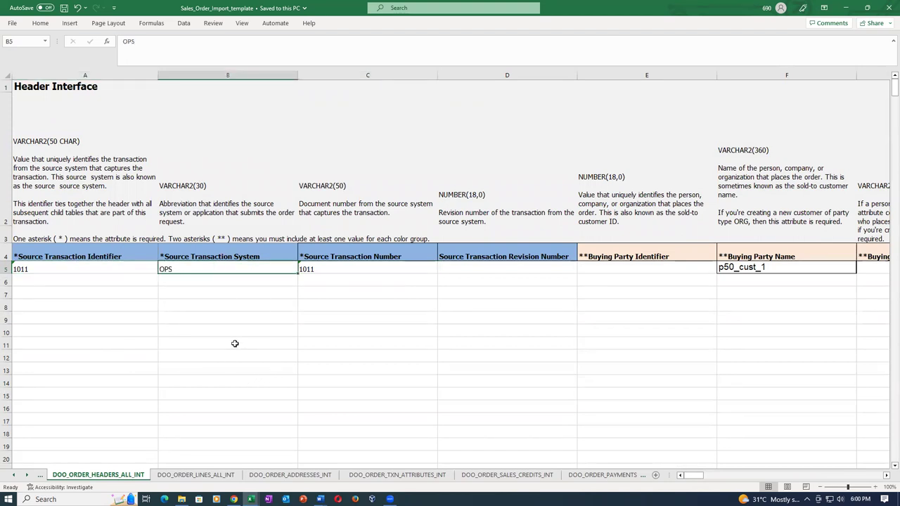
{"action": "left_click", "coordinate": [91, 285]}
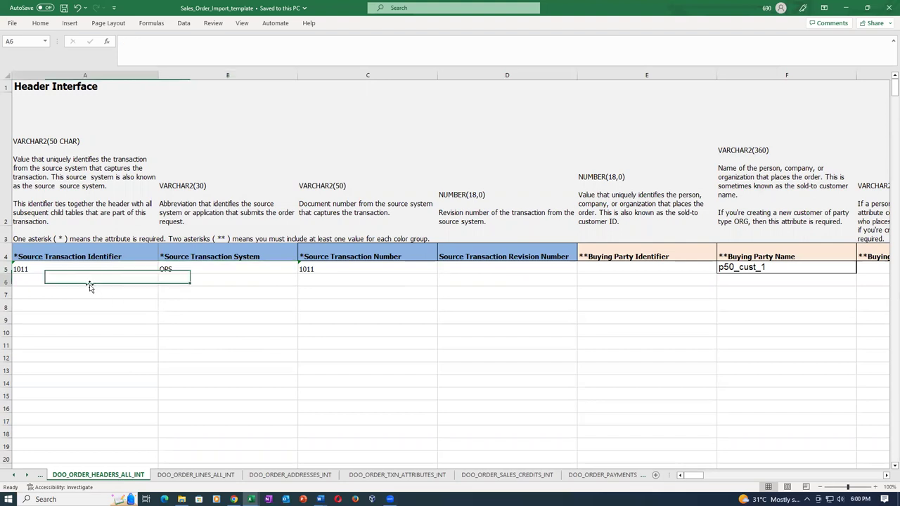
{"action": "left_click", "coordinate": [185, 279]}
{"action": "left_click", "coordinate": [346, 279]}
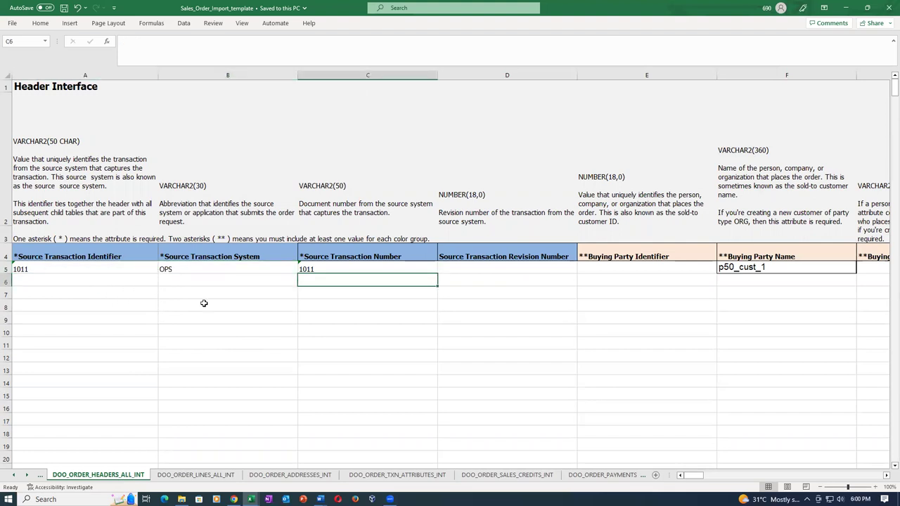
{"action": "left_click", "coordinate": [179, 271]}
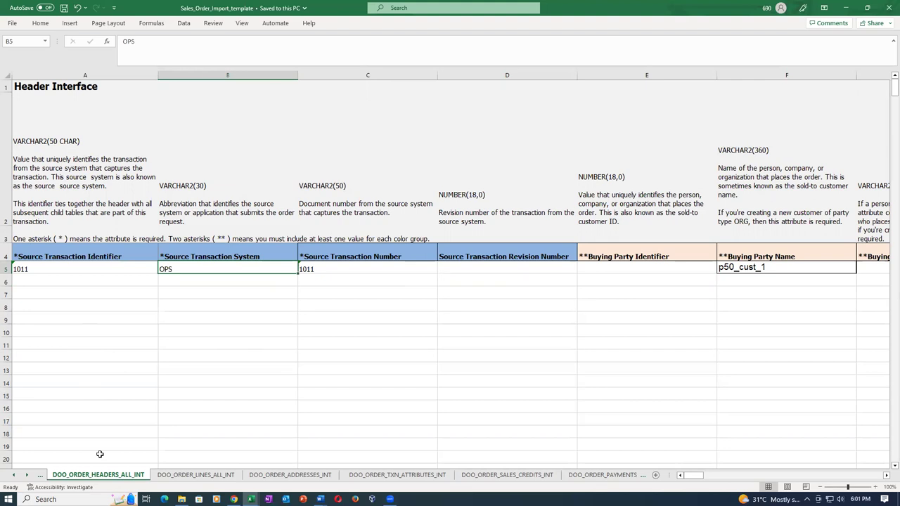
{"action": "left_click", "coordinate": [35, 274]}
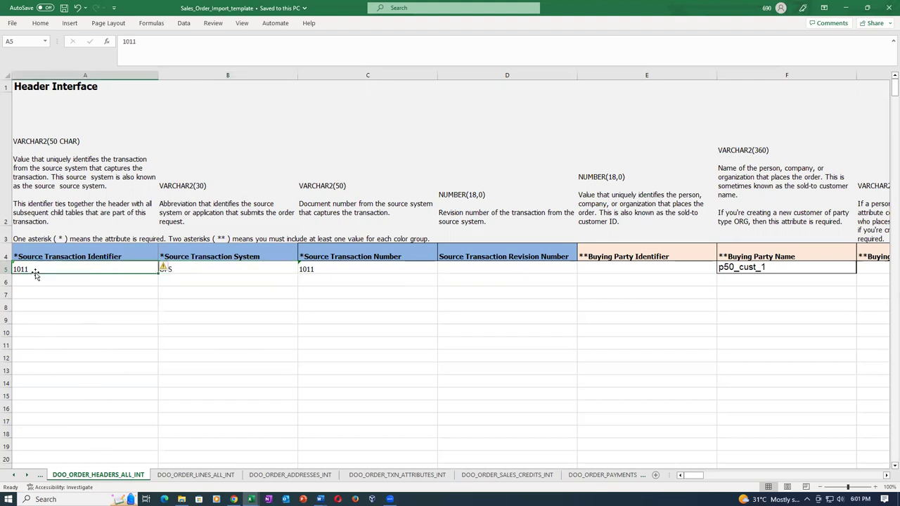
{"action": "left_click", "coordinate": [395, 266]}
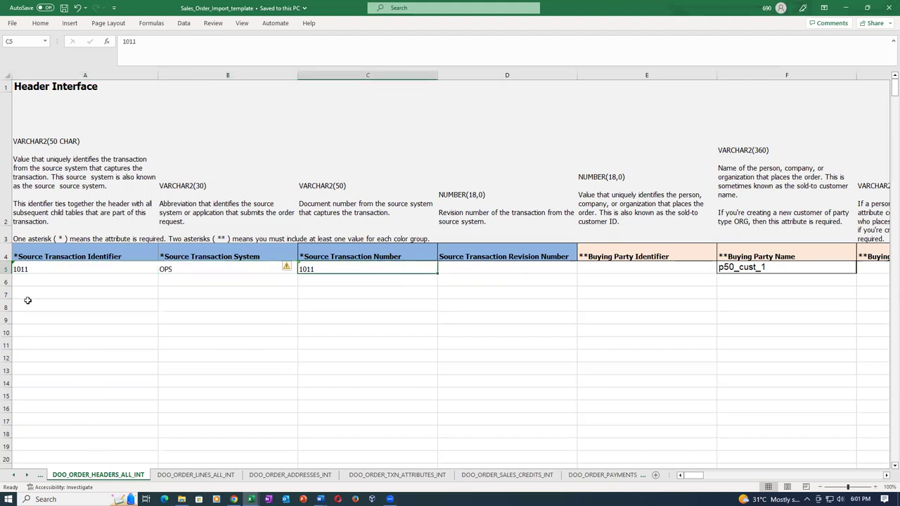
Recheck the ship-to and bill-to address rows' identifiers, both keyed to transaction 1011
{"action": "left_click", "coordinate": [387, 476]}
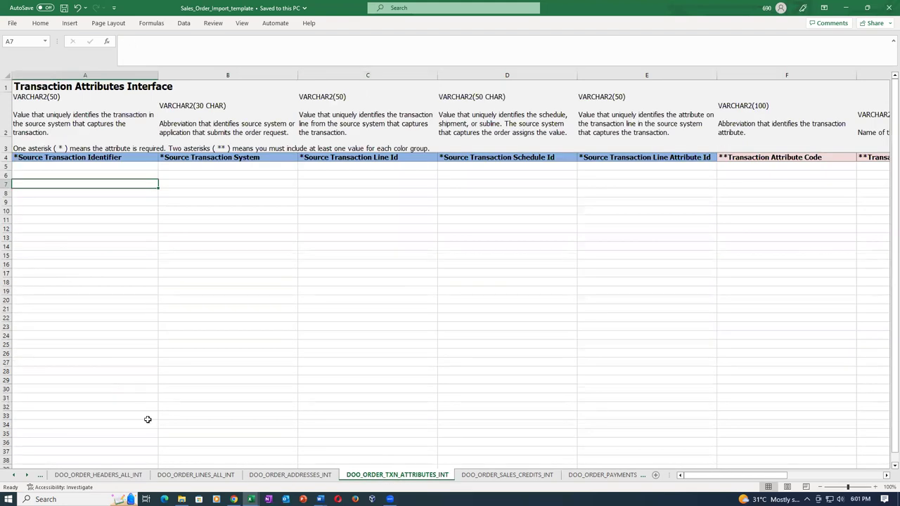
{"action": "left_click", "coordinate": [290, 476]}
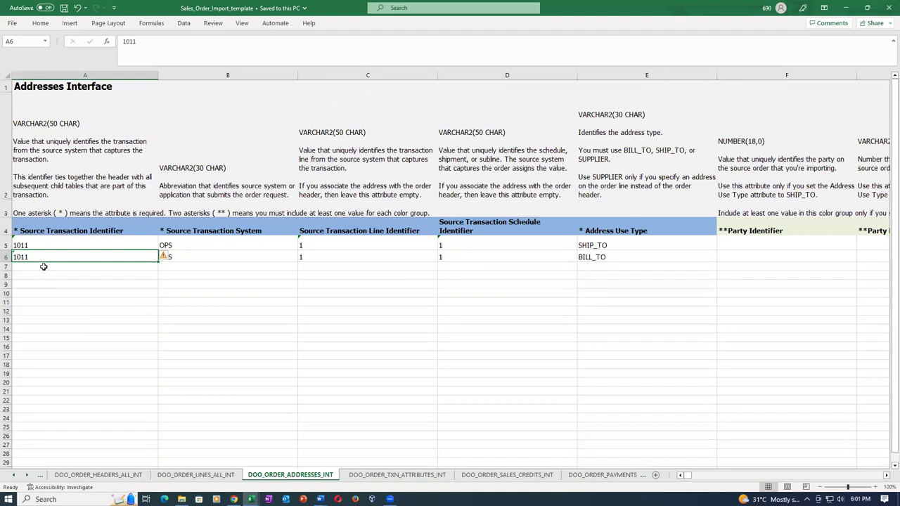
{"action": "left_click", "coordinate": [44, 244]}
{"action": "left_click", "coordinate": [530, 254]}
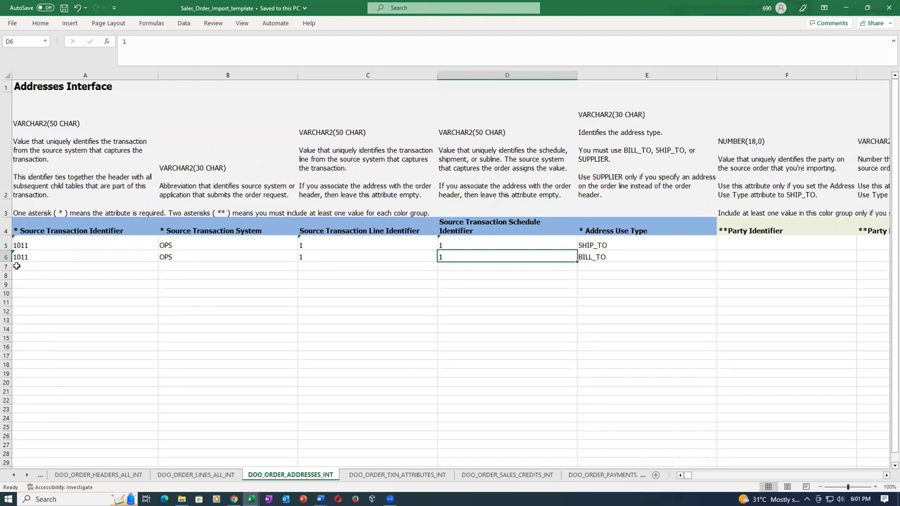
{"action": "left_click", "coordinate": [35, 246]}
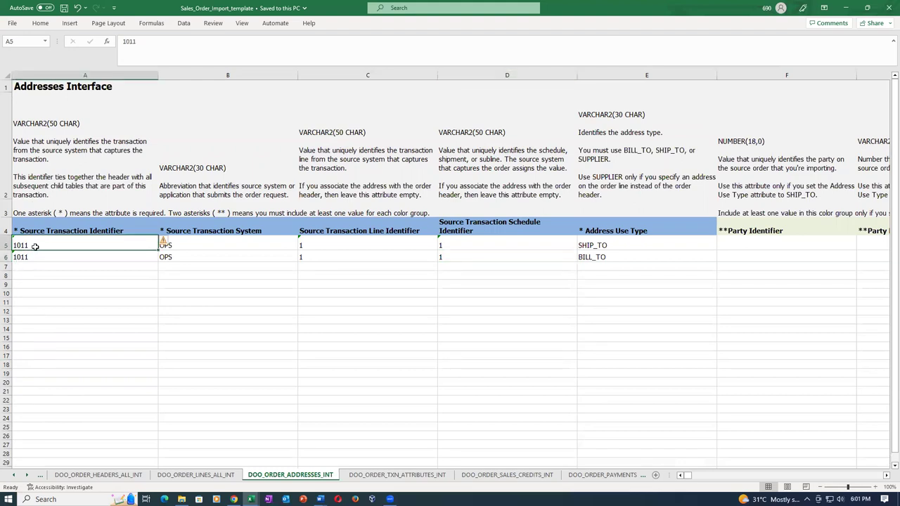
{"action": "left_click", "coordinate": [41, 258]}
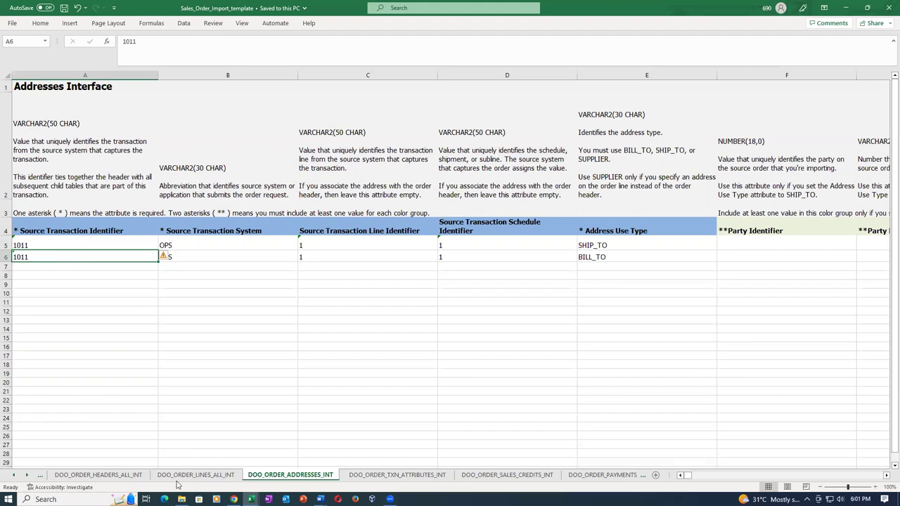
Move through the lines and headers sheets to the Instructions and CSV Generation sheet, scrolled to the top
{"action": "left_click", "coordinate": [179, 477]}
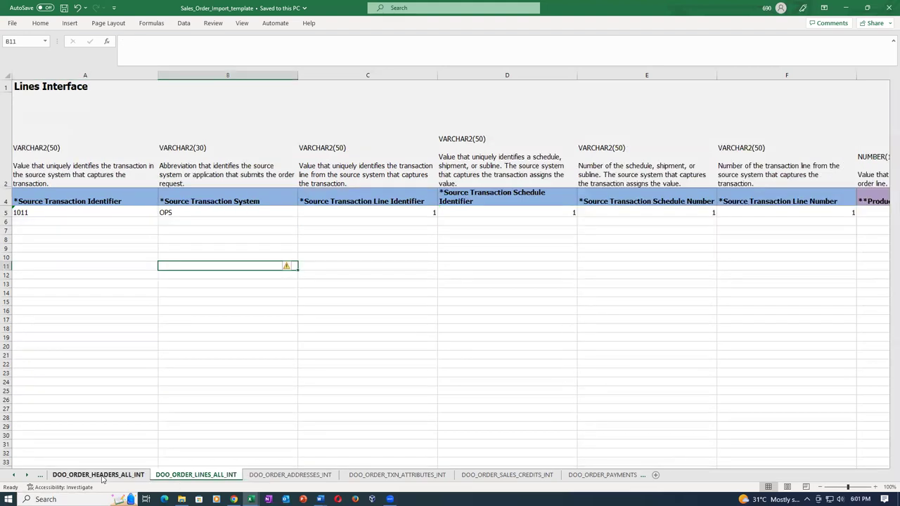
{"action": "left_click", "coordinate": [105, 478]}
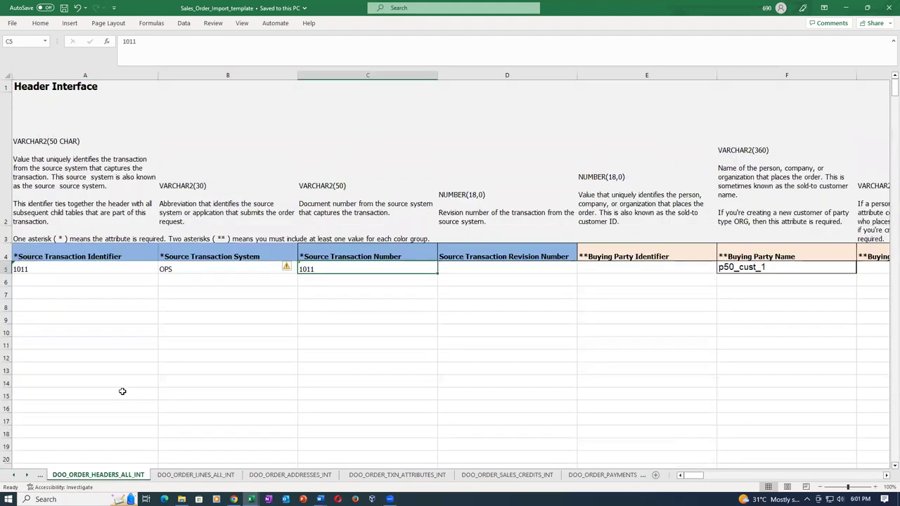
{"action": "left_click", "coordinate": [40, 480]}
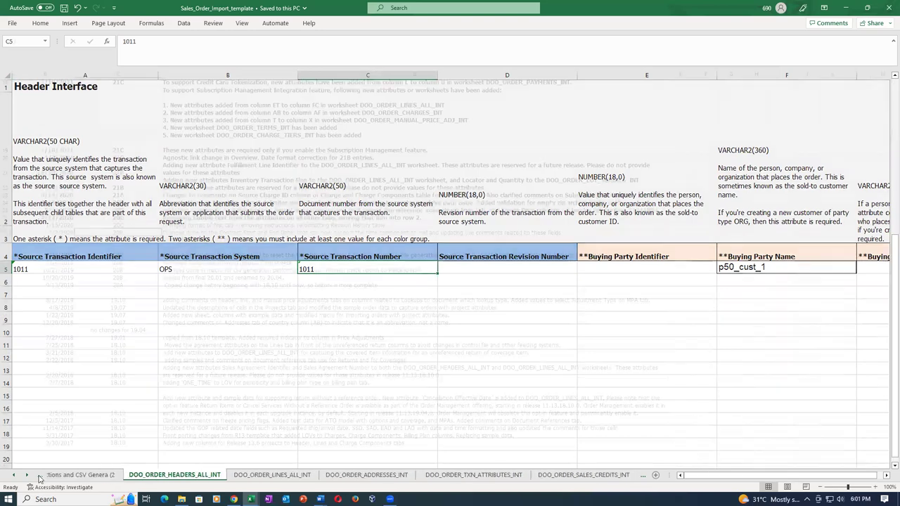
{"action": "scroll", "coordinate": [113, 452], "scroll_direction": "up", "scroll_amount": 3}
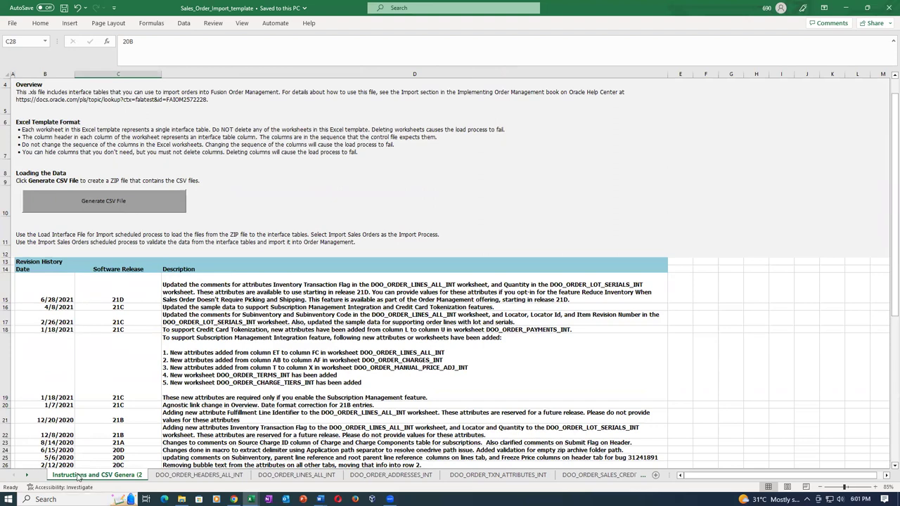
Generate the CSV files and browse to the Sales_Order_Import folder on the Main (J:) drive
{"action": "left_click", "coordinate": [135, 194]}
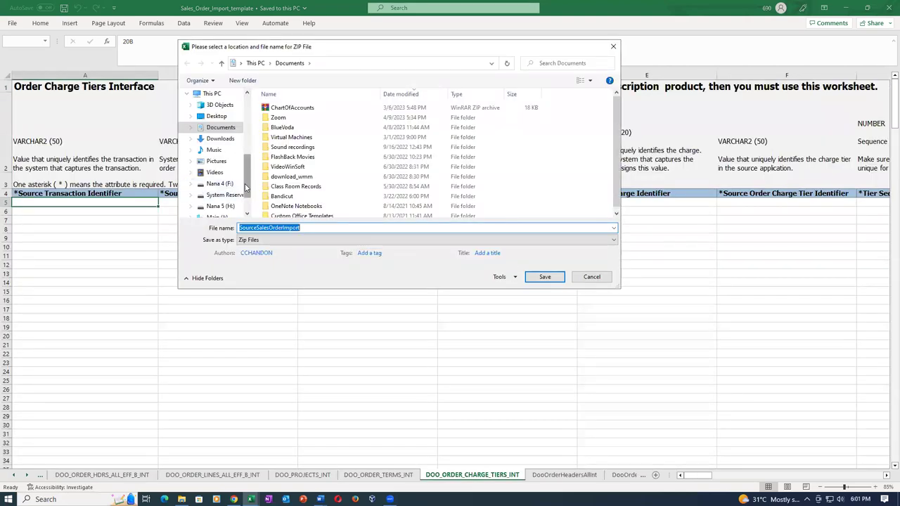
{"action": "scroll", "coordinate": [245, 187], "scroll_direction": "down", "scroll_amount": 1}
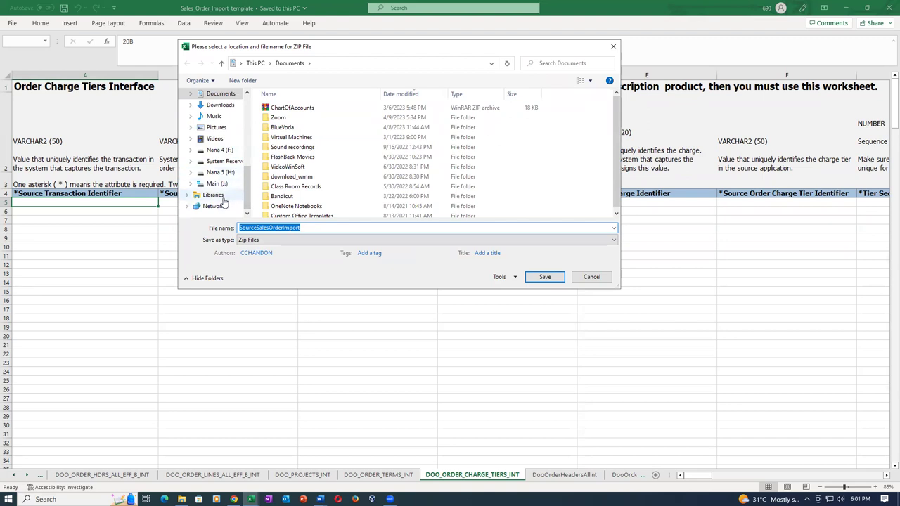
{"action": "left_click", "coordinate": [217, 184]}
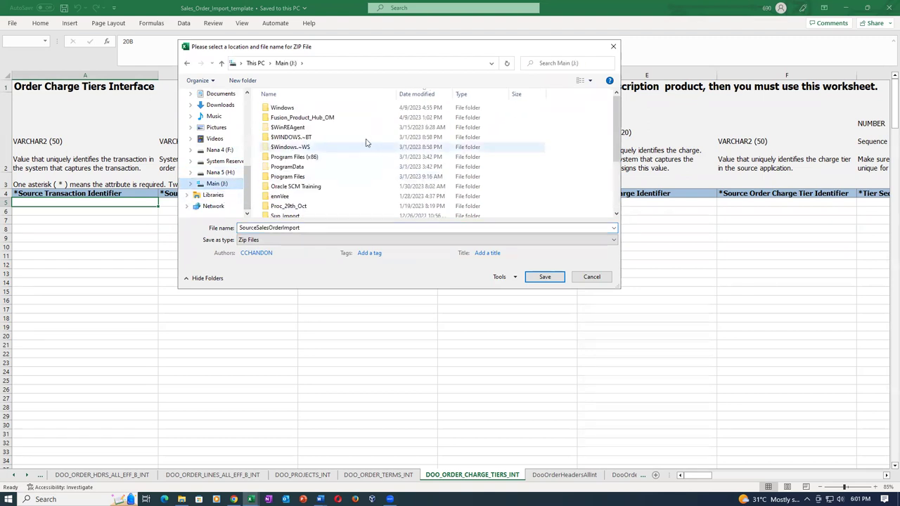
{"action": "double_click", "coordinate": [318, 187]}
{"action": "left_click", "coordinate": [331, 169]}
{"action": "double_click", "coordinate": [330, 169]}
{"action": "left_click", "coordinate": [333, 120]}
{"action": "double_click", "coordinate": [333, 120]}
{"action": "double_click", "coordinate": [321, 118]}
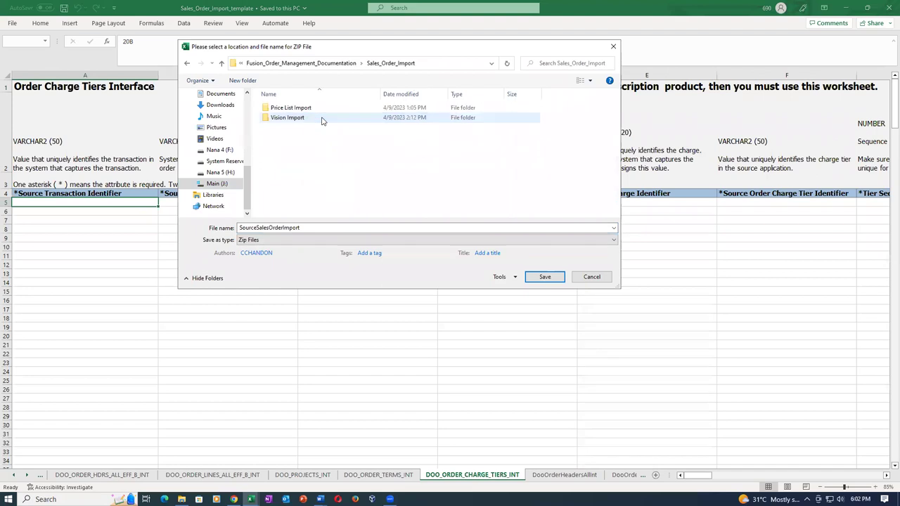
Save the ZIP as Import_1011 and acknowledge the files-created confirmation
{"action": "left_click", "coordinate": [320, 228]}
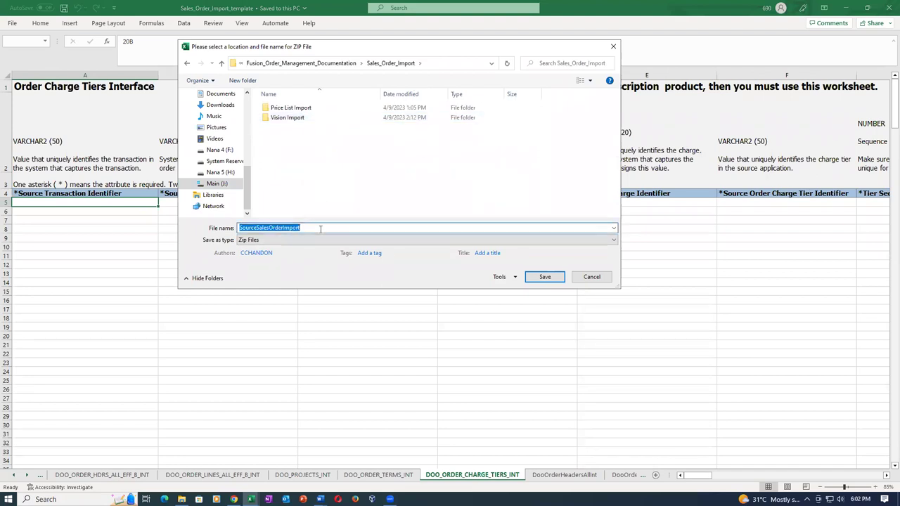
{"action": "key", "text": "BackSpace"}
{"action": "type", "text": "Import_1-011"}
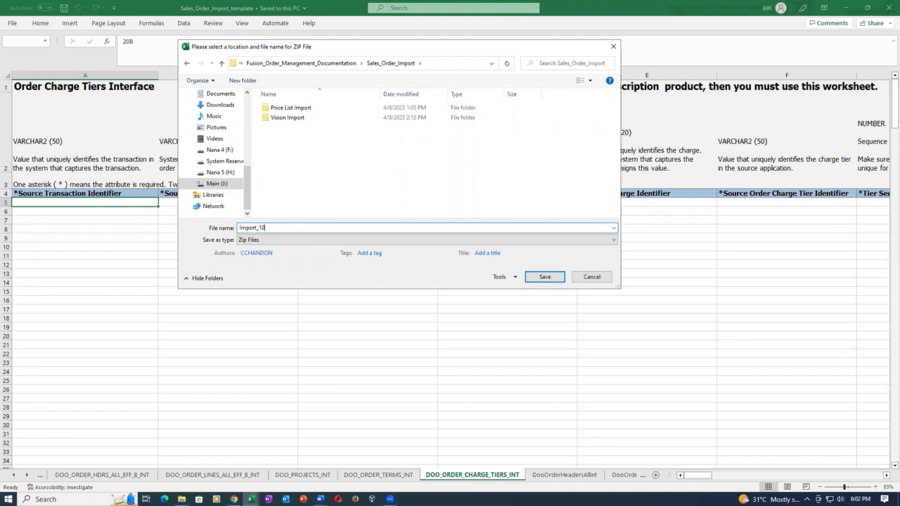
{"action": "left_click", "coordinate": [543, 279]}
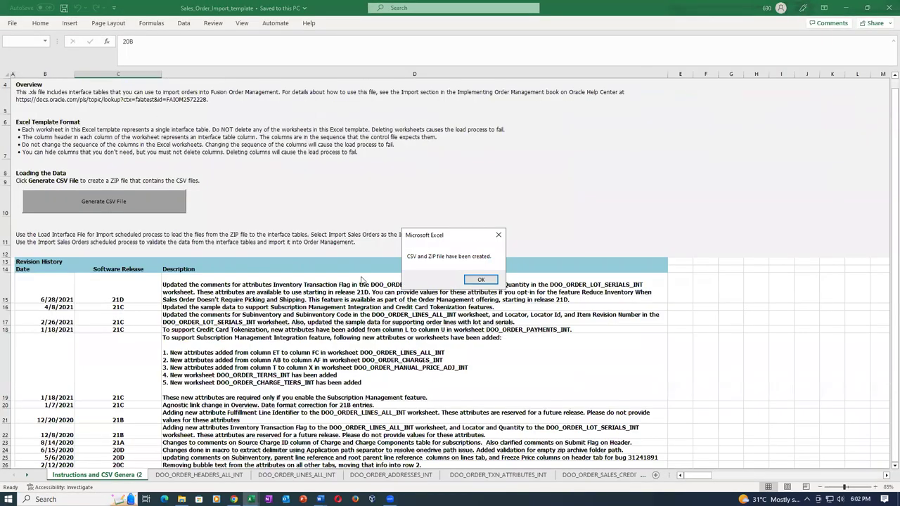
{"action": "left_click", "coordinate": [466, 280]}
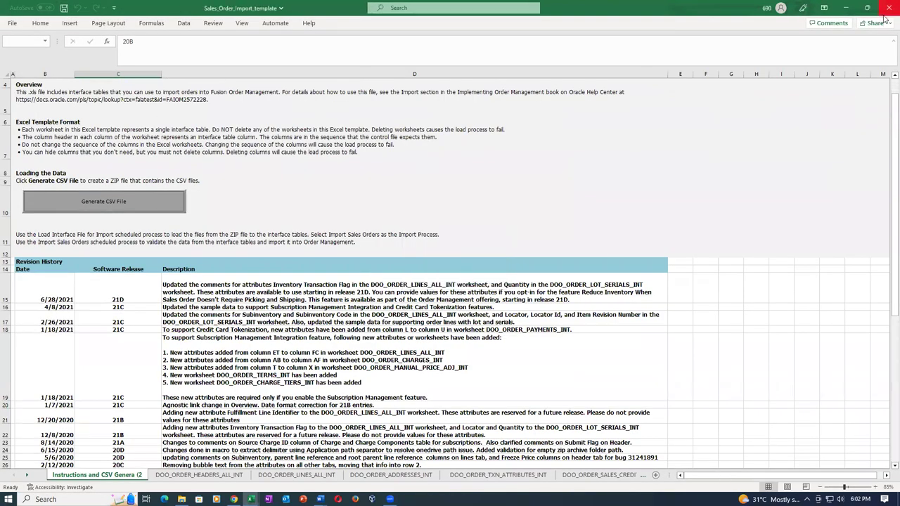
Close the template without saving and duplicate the Manage Orders tab in Chrome
{"action": "left_click", "coordinate": [888, 8]}
{"action": "left_click", "coordinate": [461, 263]}
{"action": "left_click", "coordinate": [410, 313]}
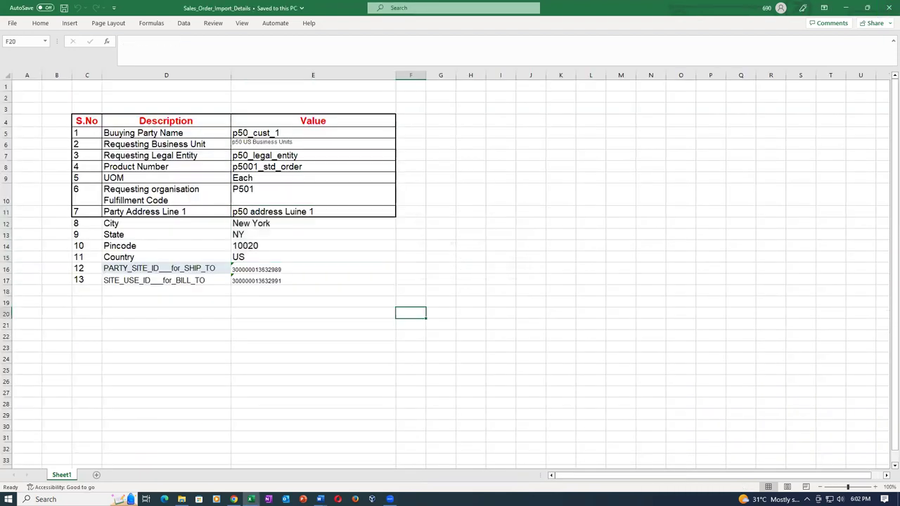
{"action": "left_click", "coordinate": [234, 500]}
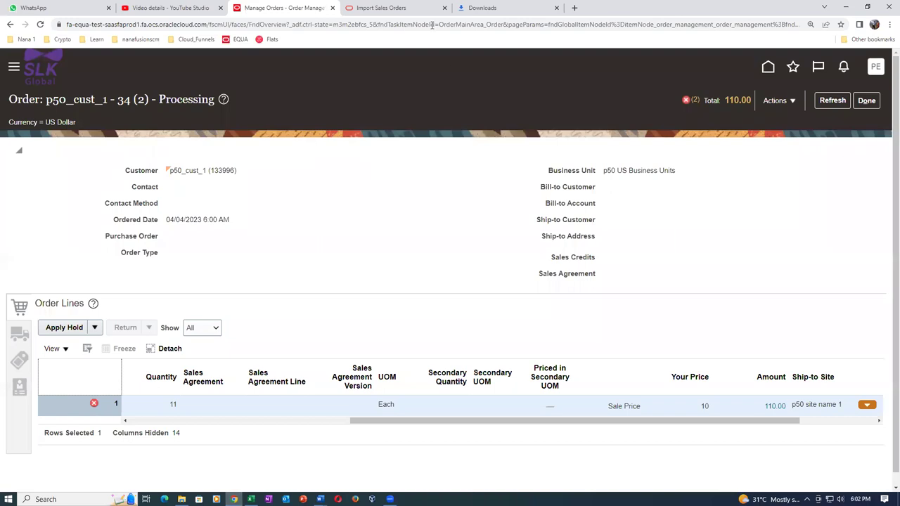
{"action": "right_click", "coordinate": [286, 5]}
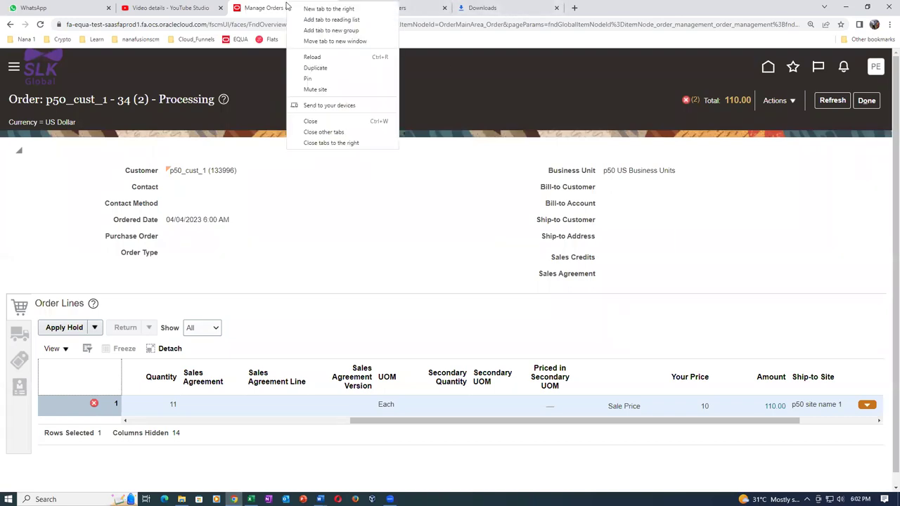
{"action": "left_click", "coordinate": [305, 68]}
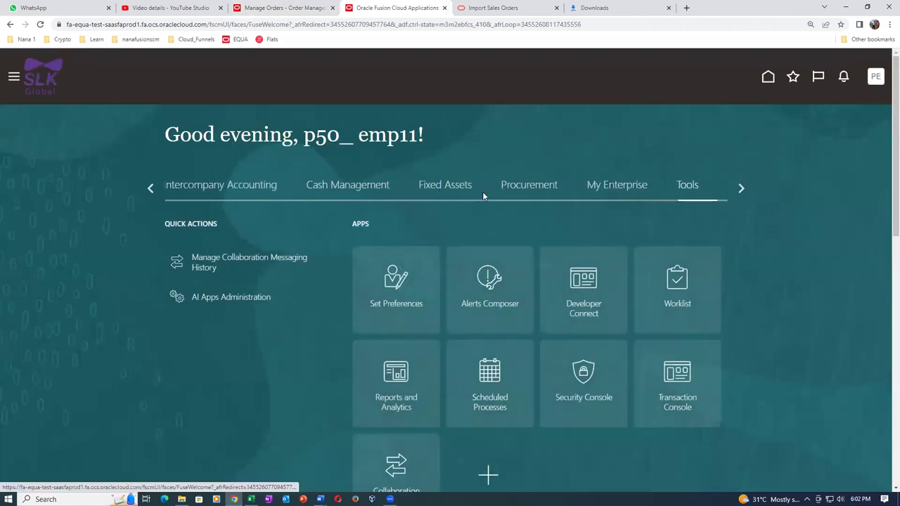
Go to Monitor Processes from Favorites and start scheduling a new process
{"action": "left_click", "coordinate": [795, 78]}
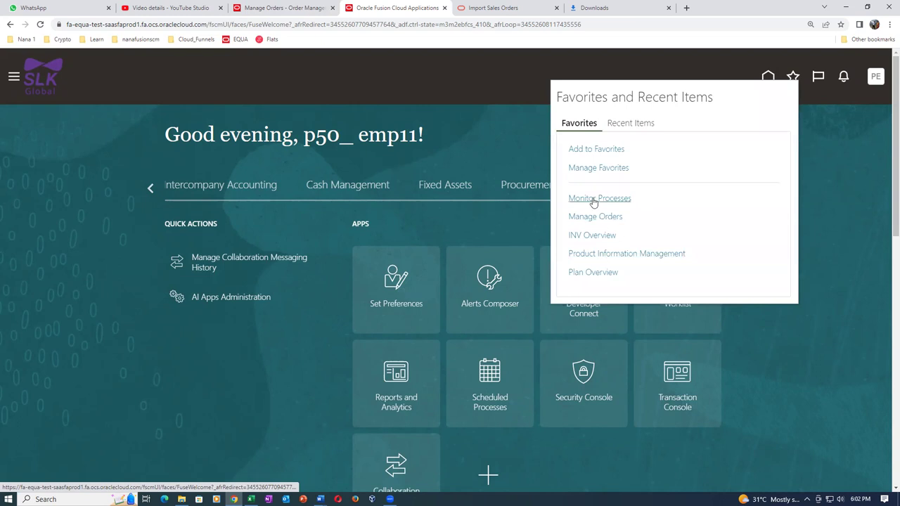
{"action": "left_click", "coordinate": [595, 199]}
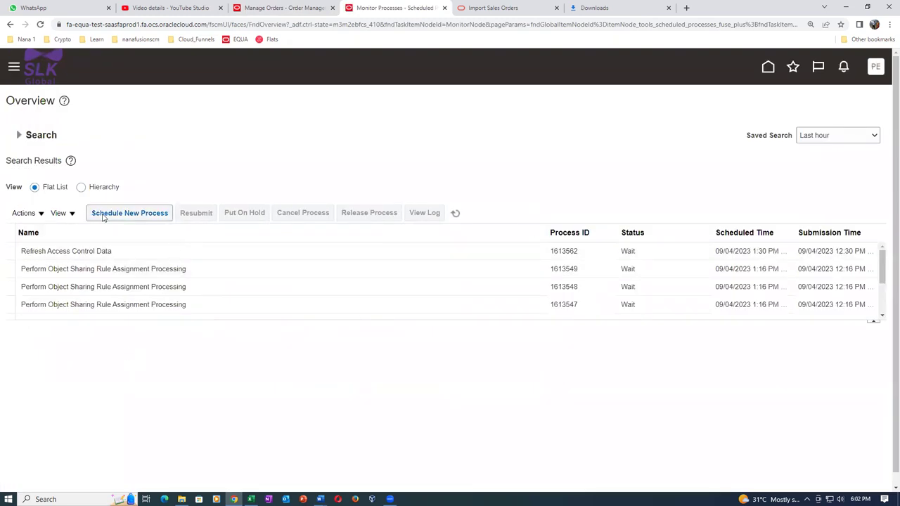
{"action": "left_click", "coordinate": [103, 216]}
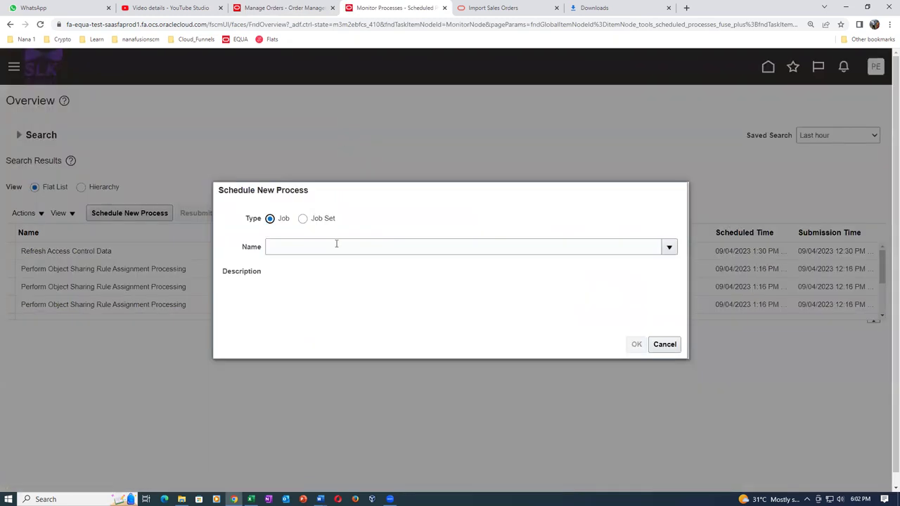
{"action": "left_click", "coordinate": [360, 250]}
Select Load Interface File for Import as the process to schedule
{"action": "type", "text": "load int"}
{"action": "key", "text": "Tab"}
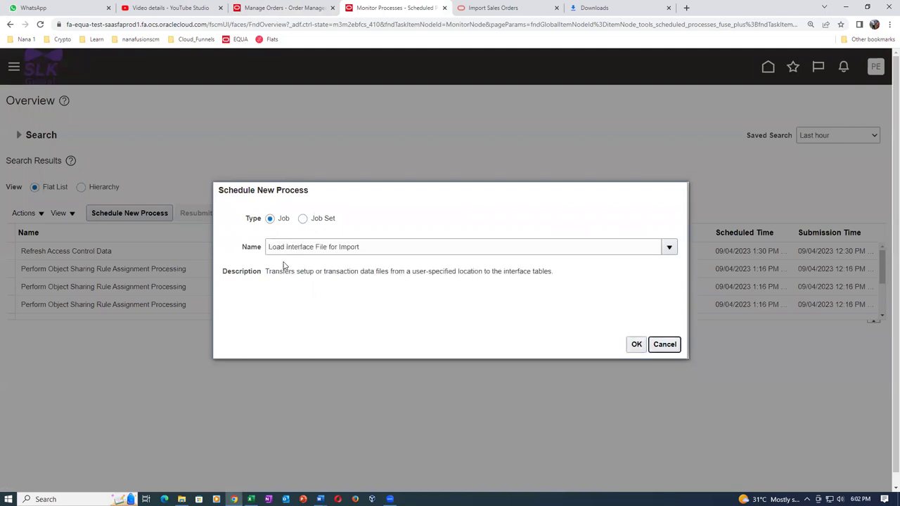
{"action": "left_click", "coordinate": [634, 345]}
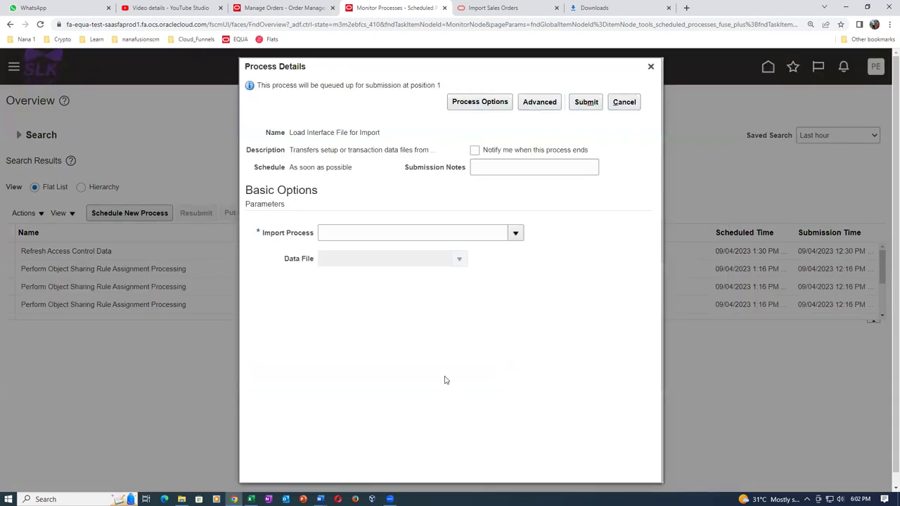
Search for Import Sales Orders and set it as the Import Process parameter
{"action": "left_click", "coordinate": [516, 233]}
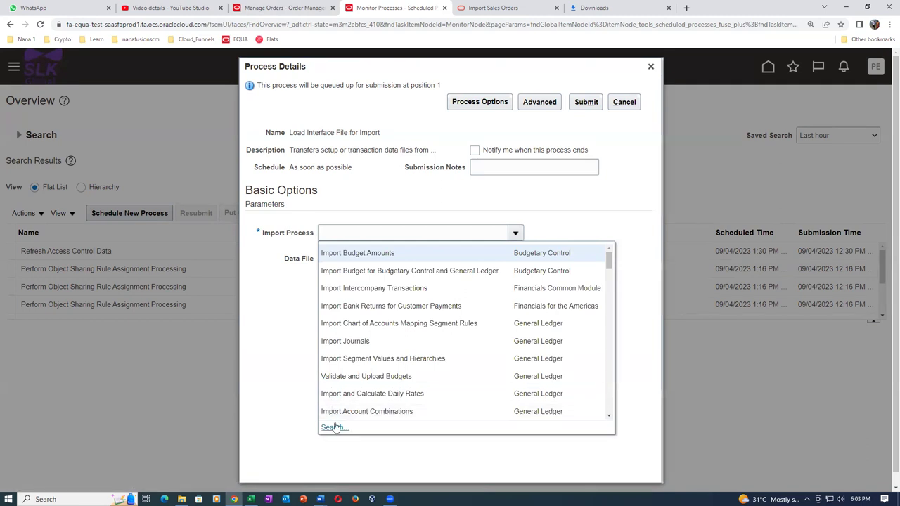
{"action": "left_click", "coordinate": [333, 428]}
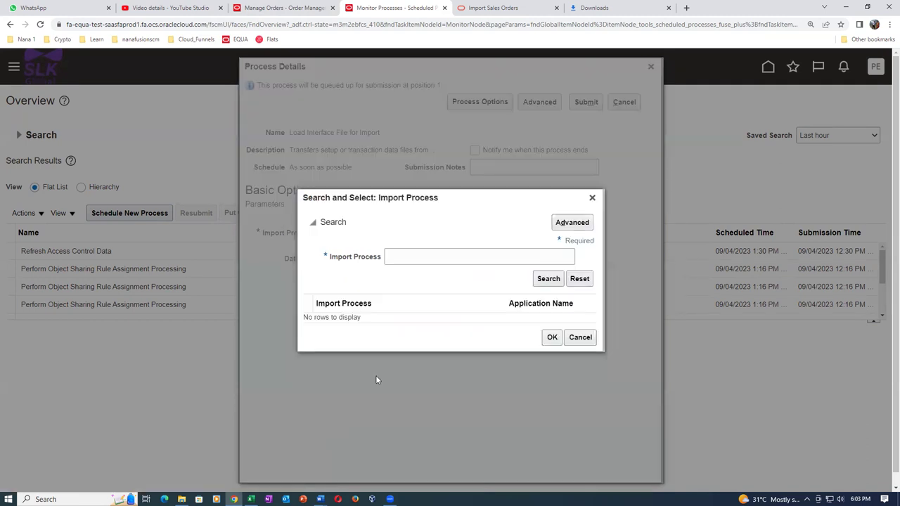
{"action": "left_click", "coordinate": [409, 256]}
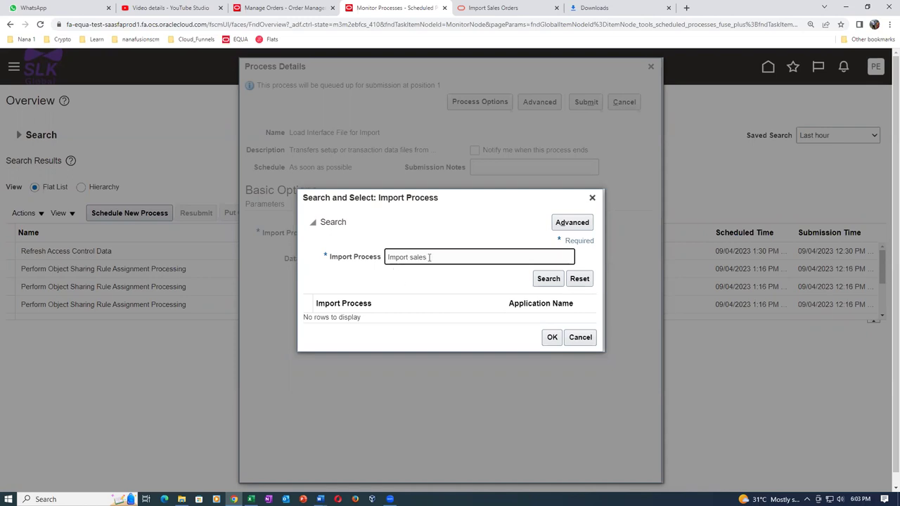
{"action": "left_click", "coordinate": [551, 280]}
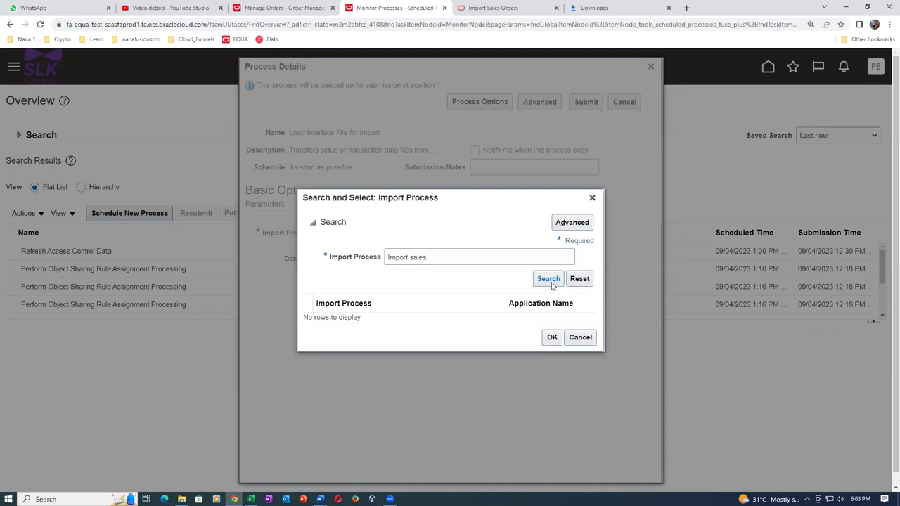
{"action": "left_click", "coordinate": [413, 258]}
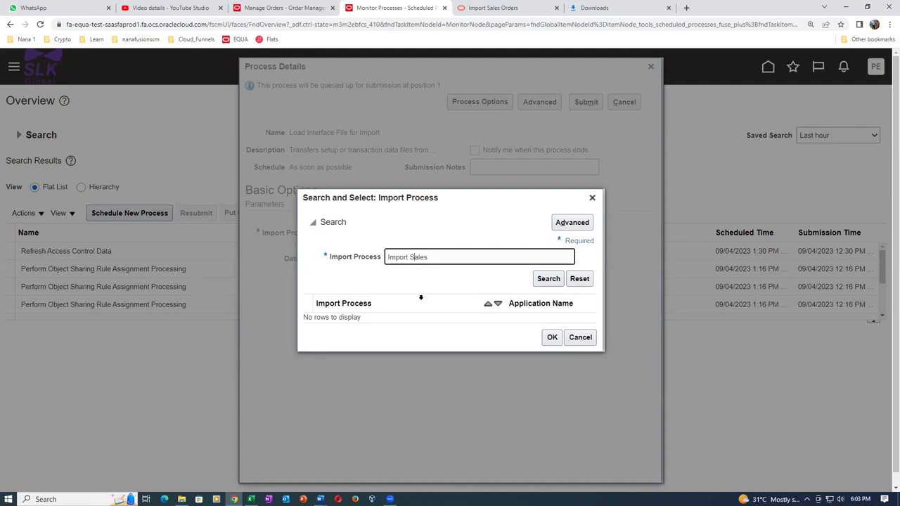
{"action": "left_click", "coordinate": [551, 280]}
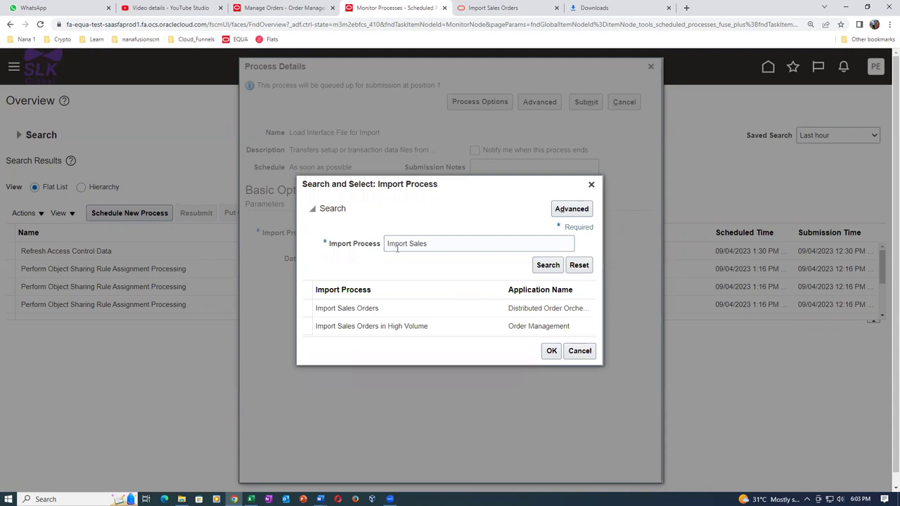
{"action": "left_click", "coordinate": [408, 307]}
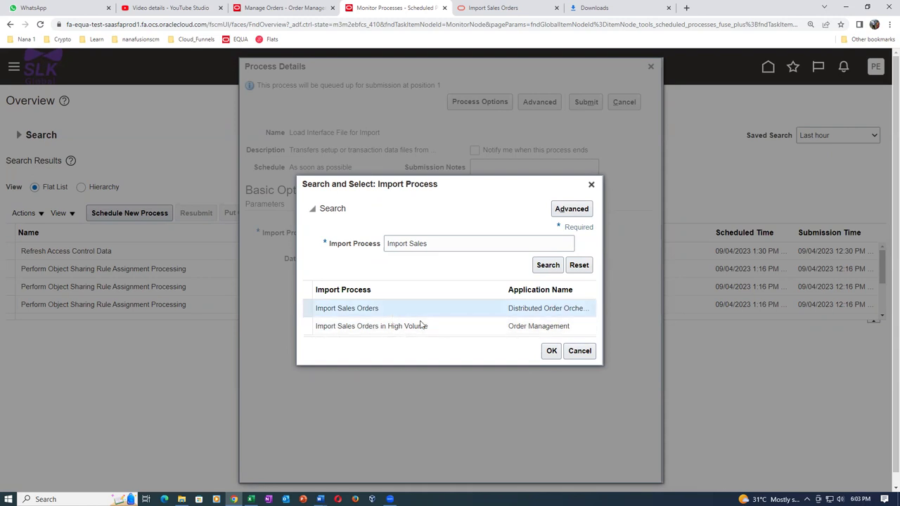
{"action": "left_click", "coordinate": [553, 353]}
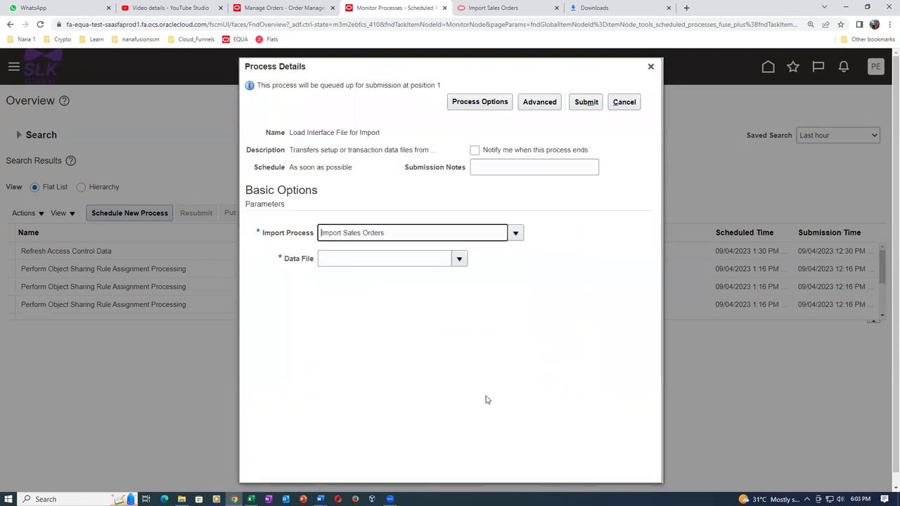
Choose Import_1011 from the Sales_Order_Import folder on Main (J:) as the new data file
{"action": "left_click", "coordinate": [461, 259]}
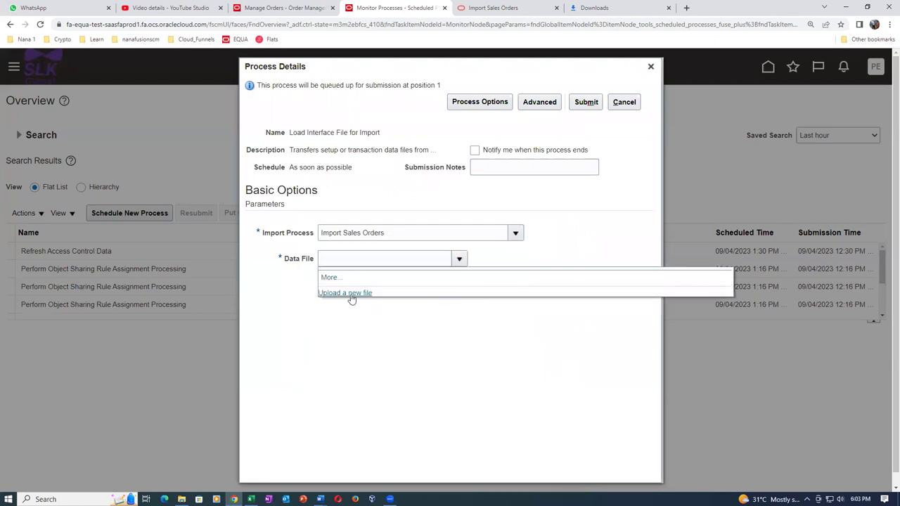
{"action": "left_click", "coordinate": [349, 294]}
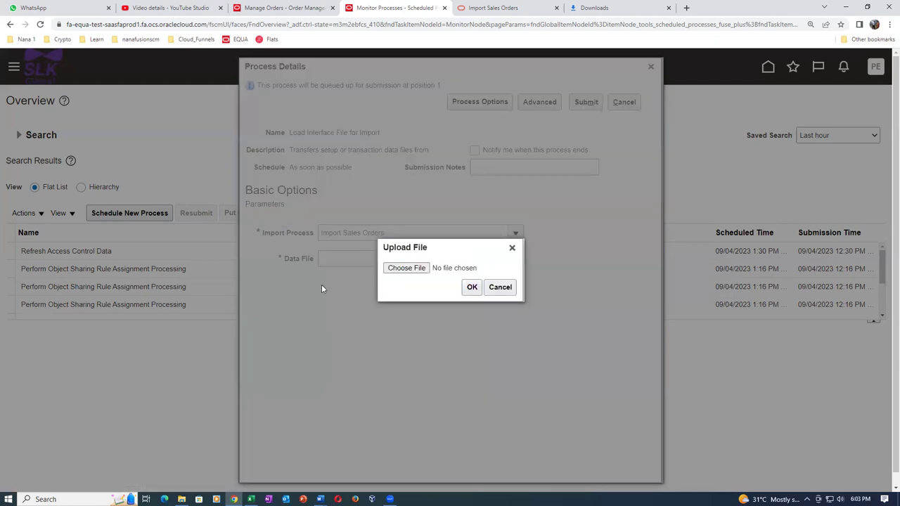
{"action": "left_click", "coordinate": [398, 272]}
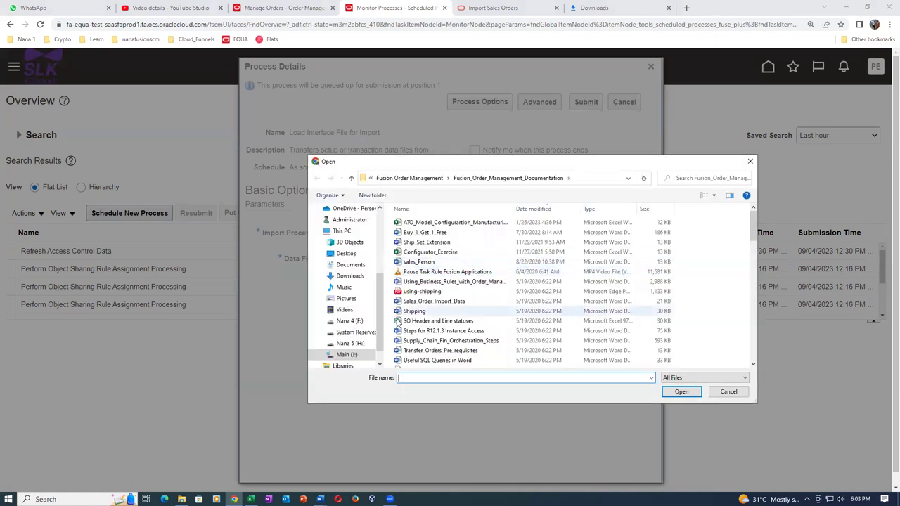
{"action": "left_click", "coordinate": [349, 355]}
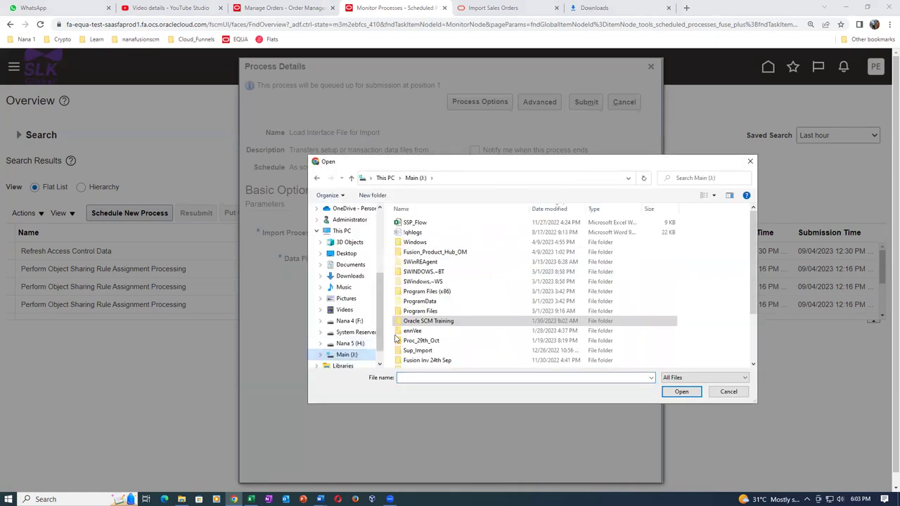
{"action": "double_click", "coordinate": [441, 322]}
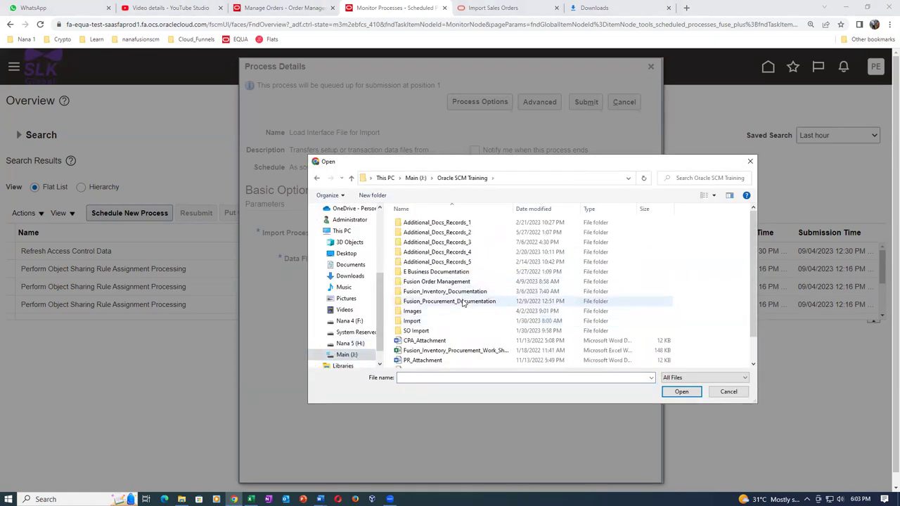
{"action": "double_click", "coordinate": [459, 283]}
{"action": "double_click", "coordinate": [474, 235]}
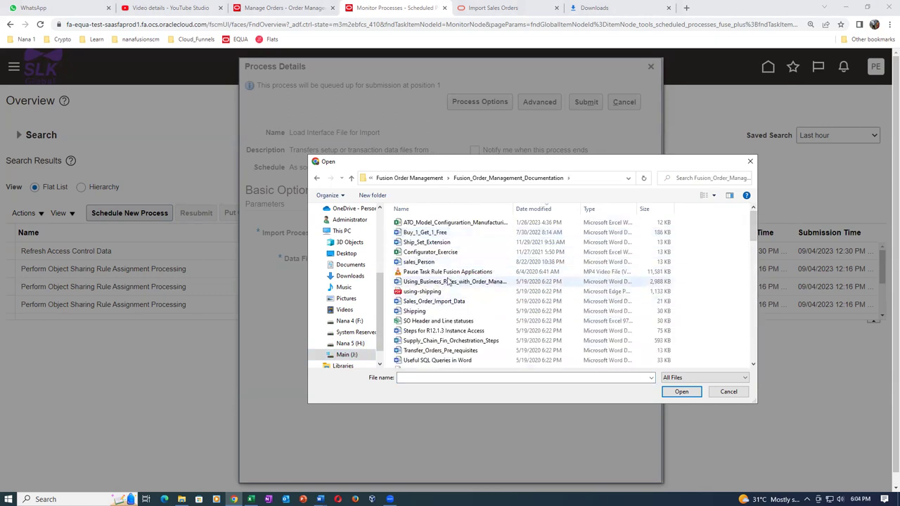
{"action": "left_click", "coordinate": [316, 179]}
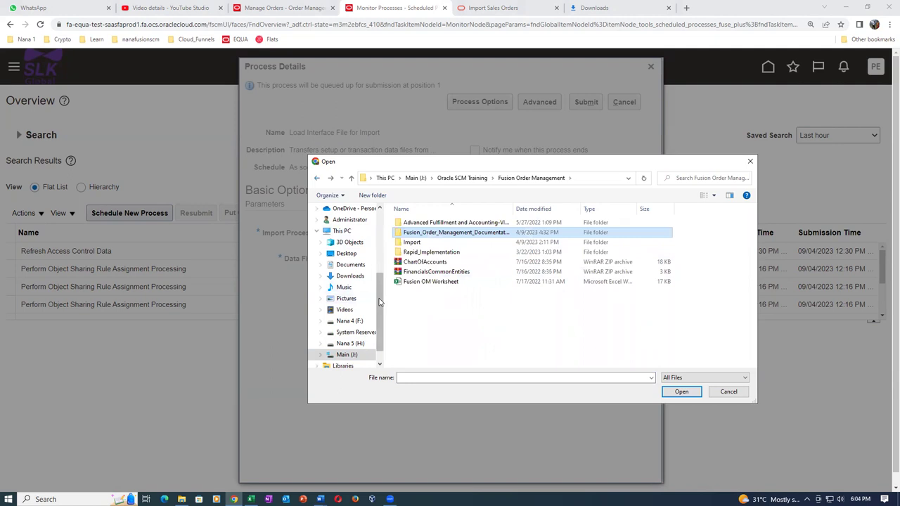
{"action": "double_click", "coordinate": [487, 233]}
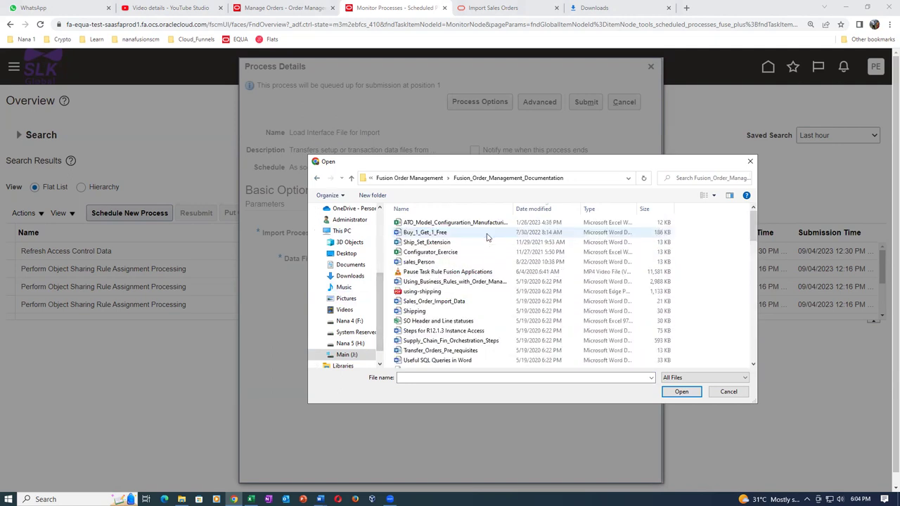
{"action": "scroll", "coordinate": [474, 261], "scroll_direction": "down", "scroll_amount": 10}
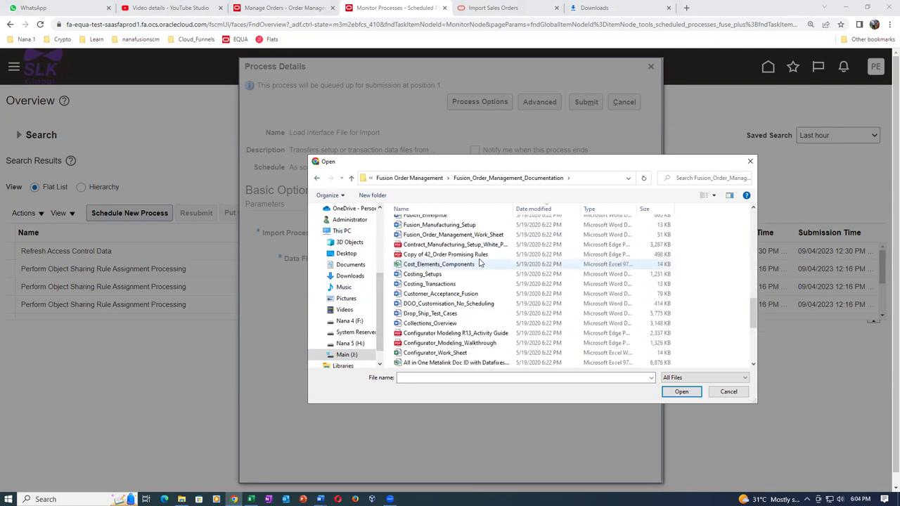
{"action": "double_click", "coordinate": [429, 353]}
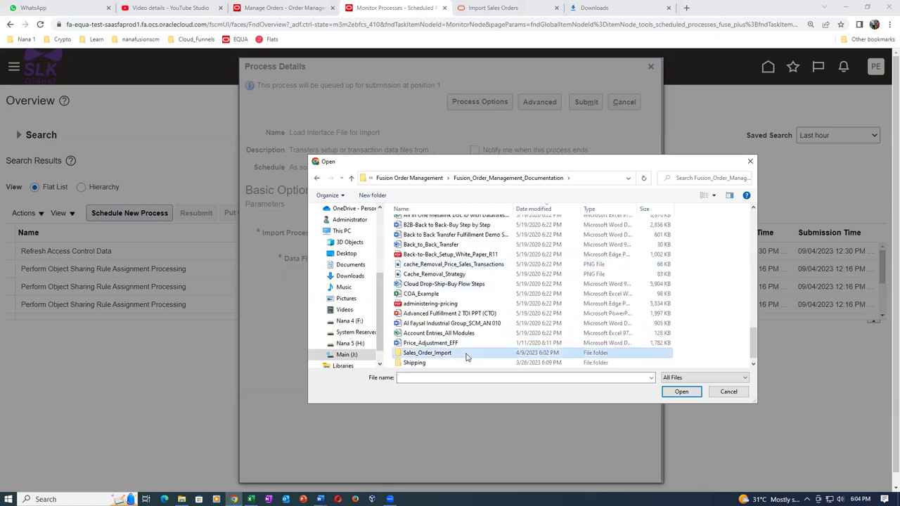
{"action": "left_click", "coordinate": [681, 391]}
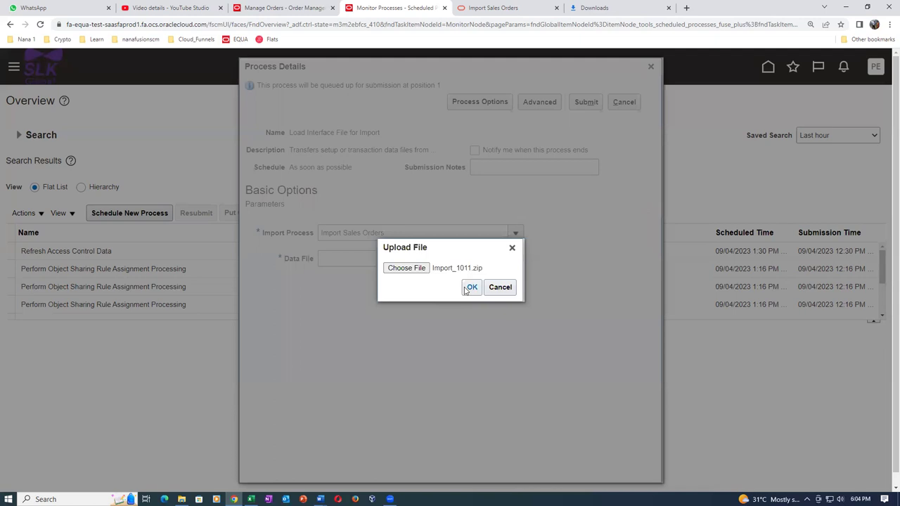
Upload Import_1011.zip and submit the Load Interface File for Import process 1613570
{"action": "left_click", "coordinate": [471, 287]}
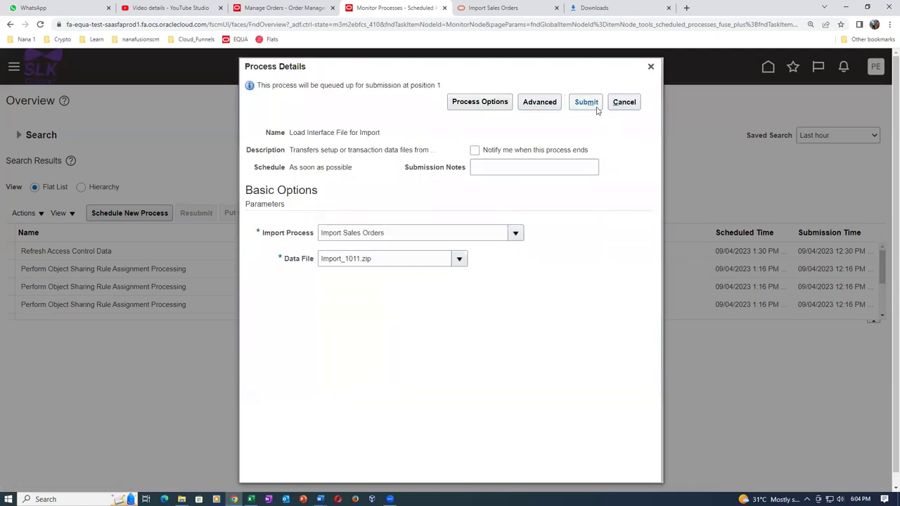
{"action": "left_click", "coordinate": [587, 103]}
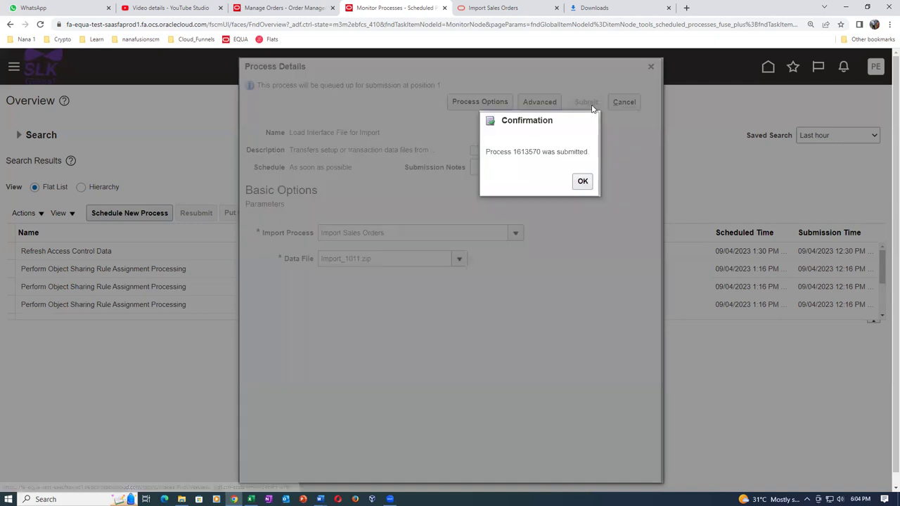
{"action": "left_click", "coordinate": [582, 183]}
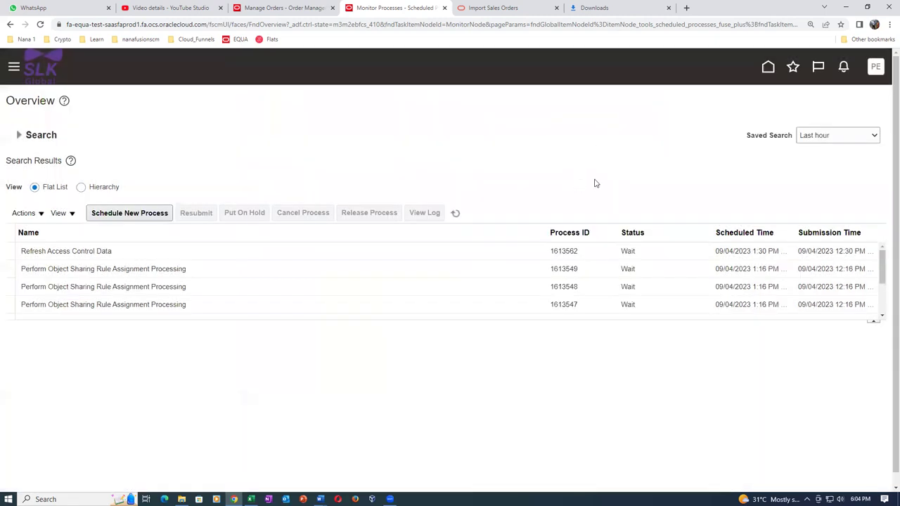
Enlarge the results table and refresh until process 1613570 and its transfer and load subprocesses show Succeeded
{"action": "left_click", "coordinate": [456, 214]}
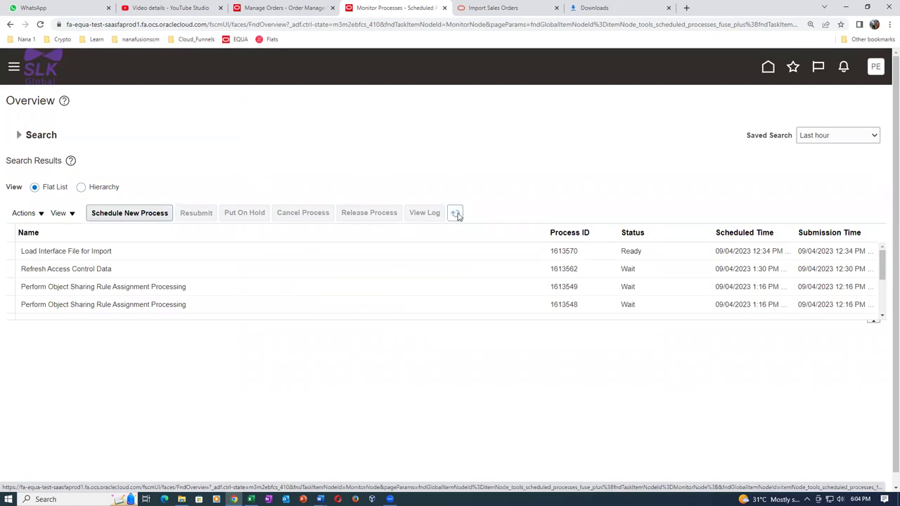
{"action": "left_click", "coordinate": [456, 215]}
{"action": "left_click", "coordinate": [456, 215]}
{"action": "left_click_drag", "start_coordinate": [223, 324], "coordinate": [227, 386]}
{"action": "left_click", "coordinate": [458, 214]}
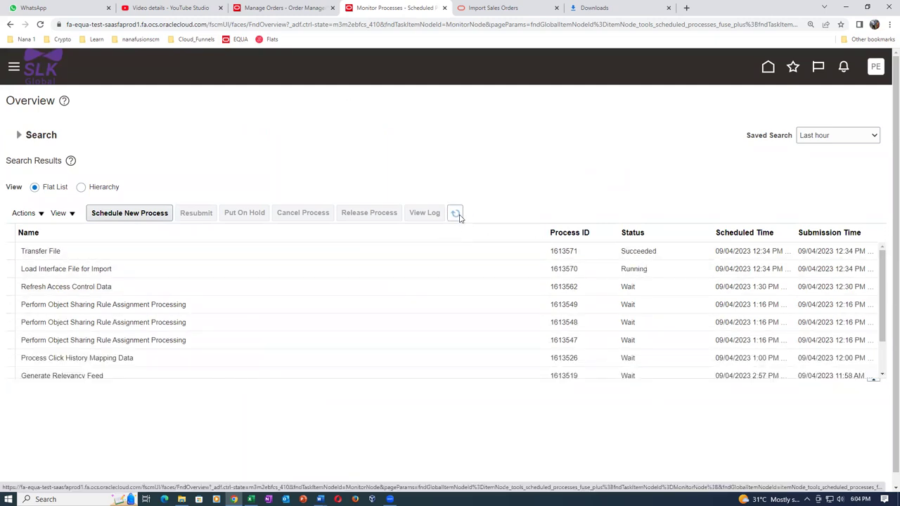
{"action": "left_click", "coordinate": [458, 216]}
{"action": "left_click", "coordinate": [103, 287]}
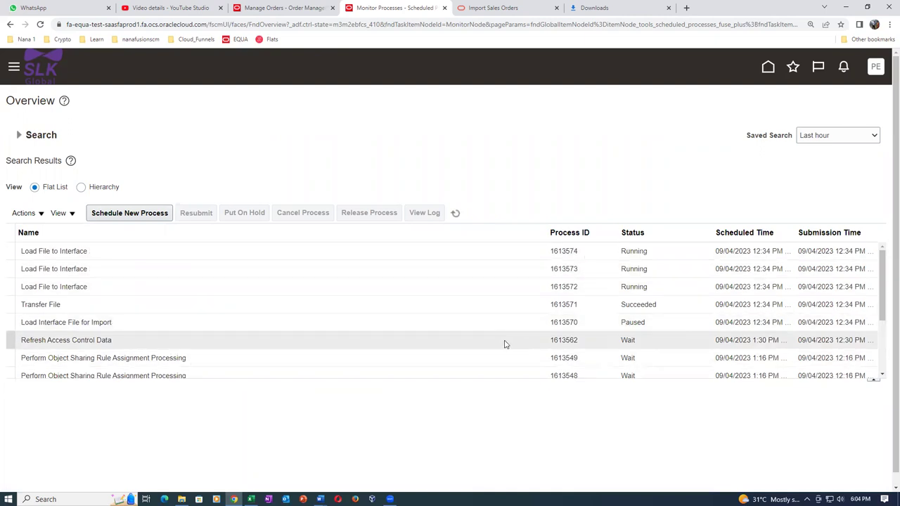
{"action": "left_click", "coordinate": [455, 213]}
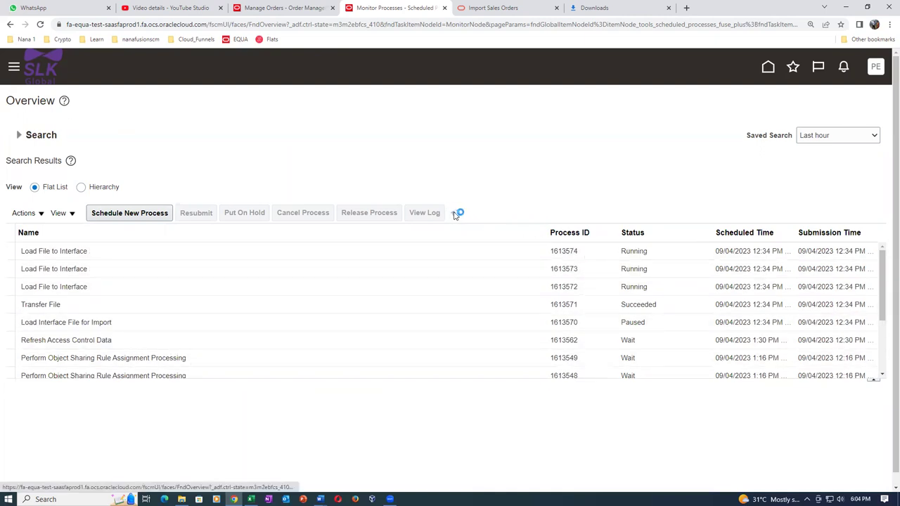
{"action": "left_click", "coordinate": [455, 213]}
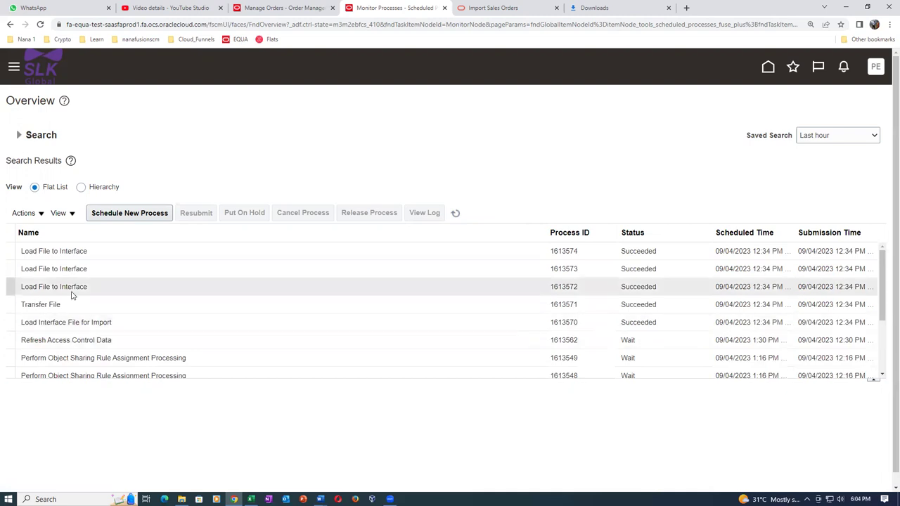
{"action": "left_click", "coordinate": [127, 215]}
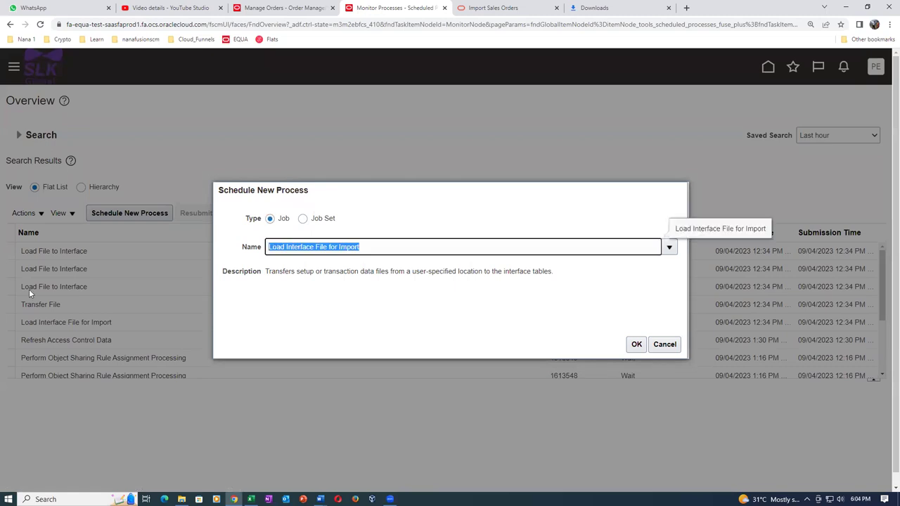
Select Import Sales Orders as the new process to schedule
{"action": "type", "text": "Import s"}
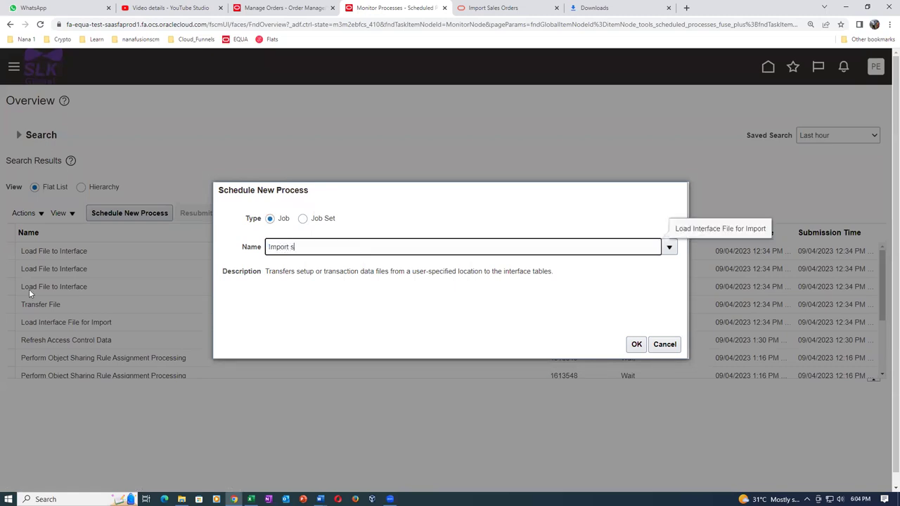
{"action": "key", "text": "Tab"}
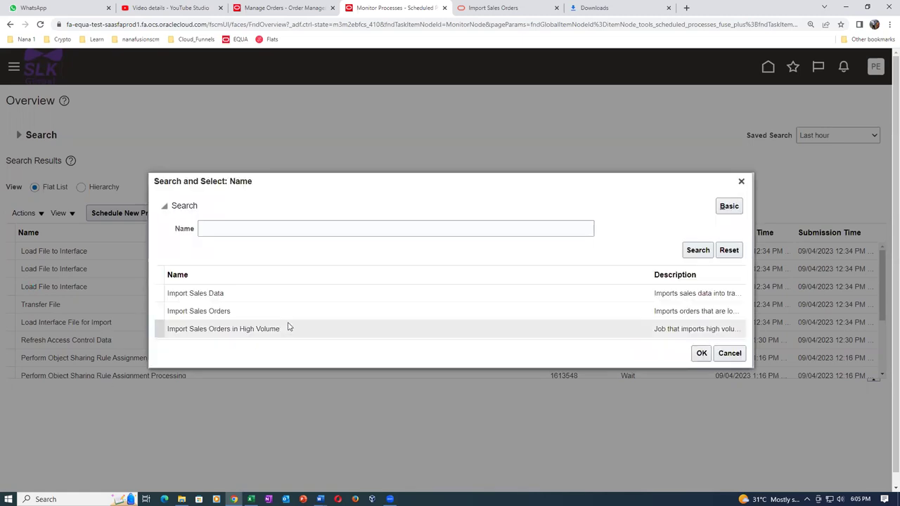
{"action": "left_click", "coordinate": [291, 315]}
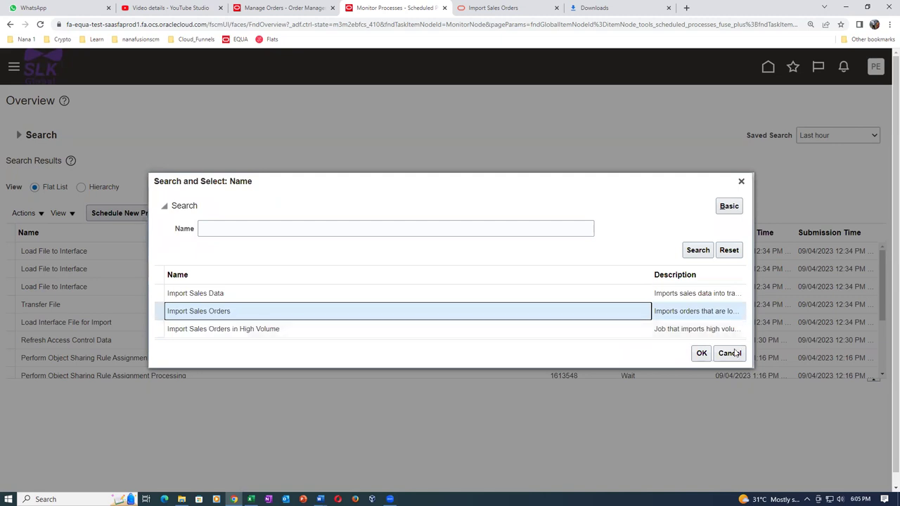
{"action": "left_click", "coordinate": [701, 353]}
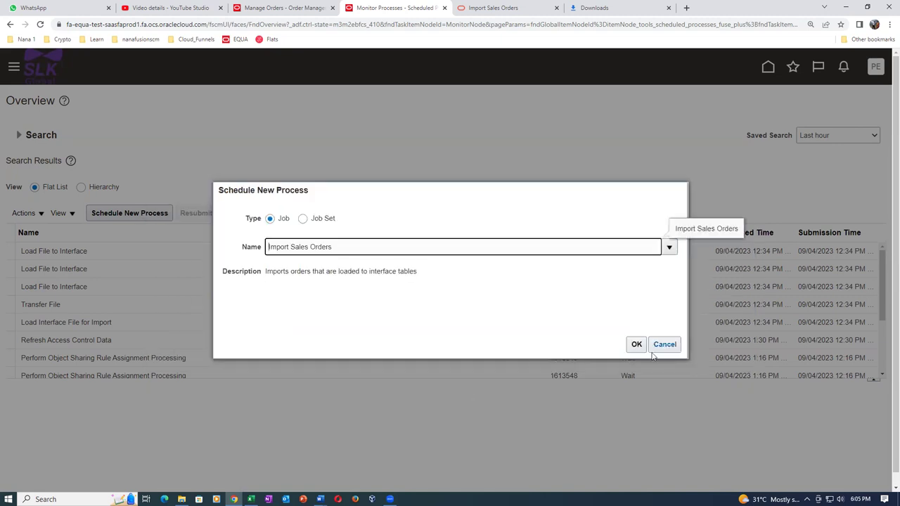
{"action": "left_click", "coordinate": [636, 344]}
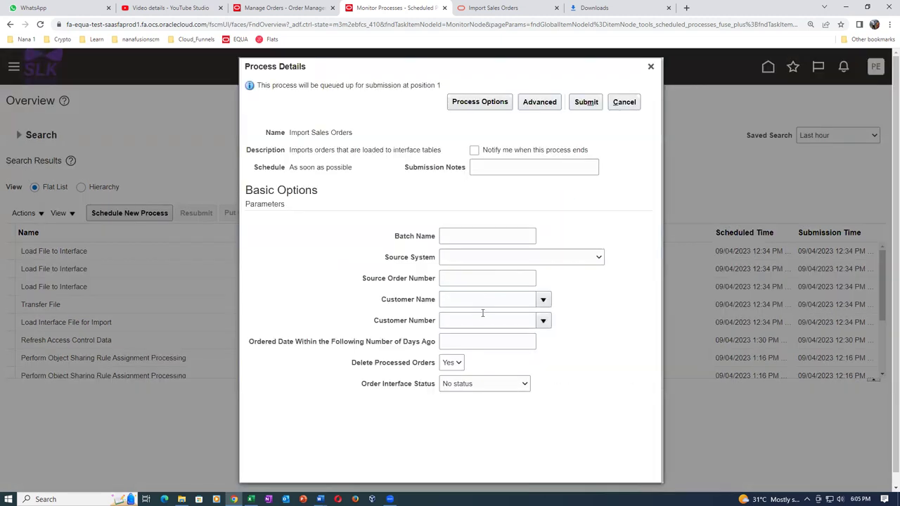
Set source system to Oracle Fusion Order Orchestration And Planning and source order number 1011
{"action": "left_click", "coordinate": [472, 260]}
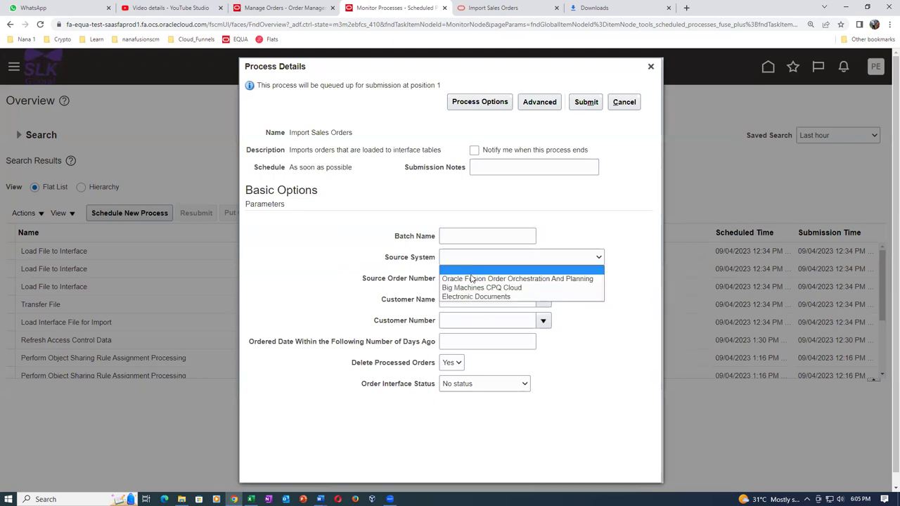
{"action": "left_click", "coordinate": [472, 279]}
{"action": "left_click", "coordinate": [451, 280]}
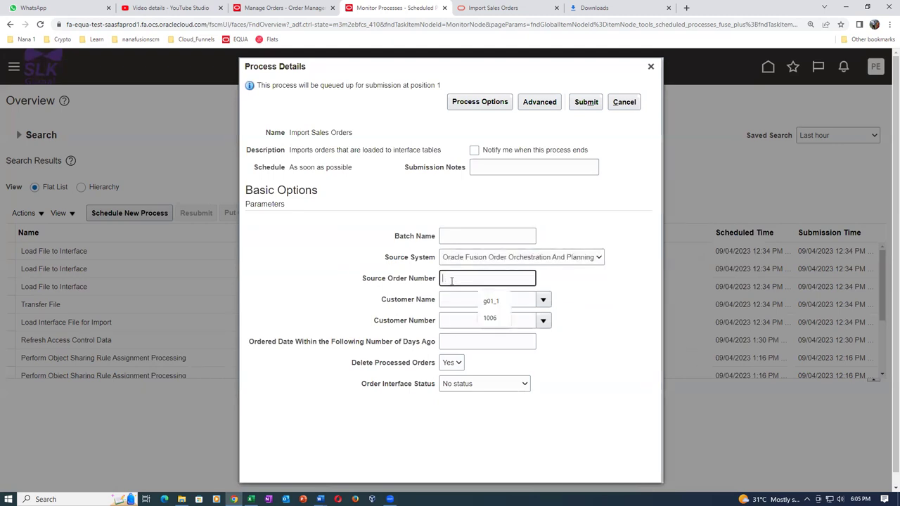
{"action": "type", "text": "1011"}
{"action": "key", "text": "Tab"}
Set order interface status to All statuses and submit the import as process 1613575
{"action": "left_click", "coordinate": [470, 384]}
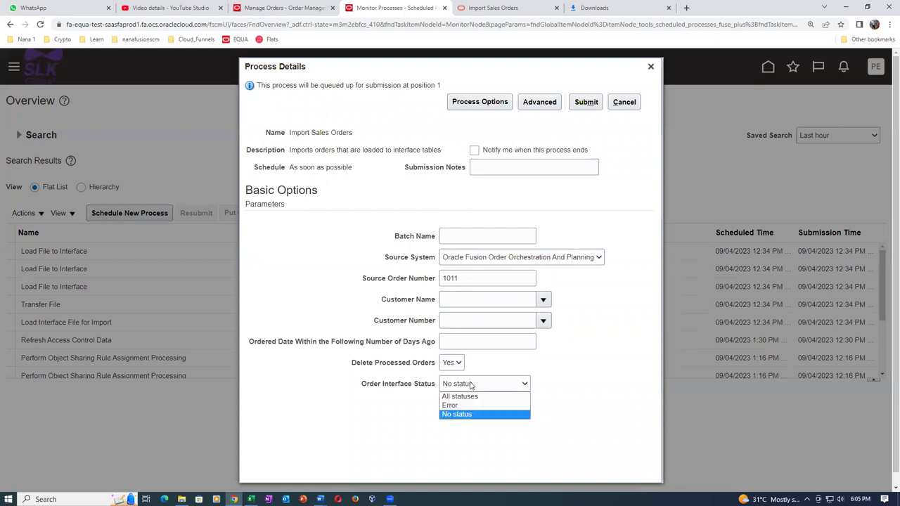
{"action": "left_click", "coordinate": [463, 396]}
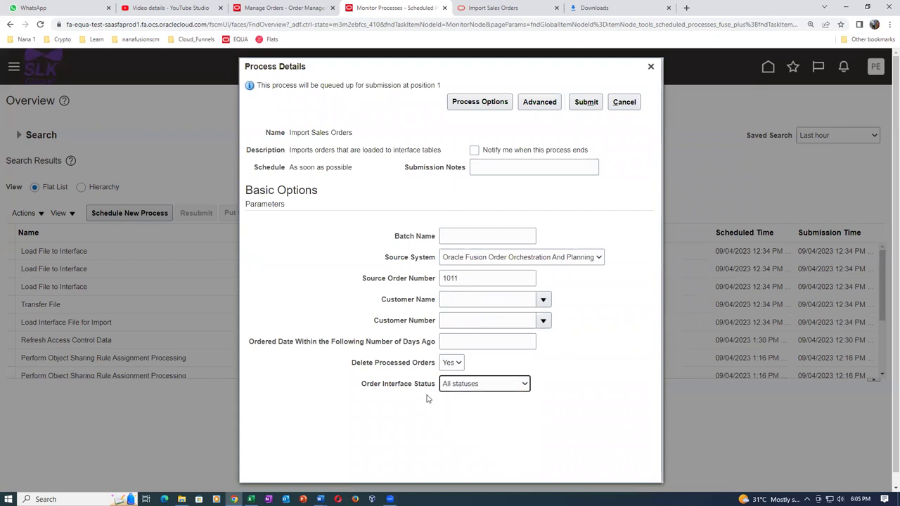
{"action": "left_click", "coordinate": [468, 385]}
{"action": "left_click", "coordinate": [467, 386]}
{"action": "left_click", "coordinate": [496, 262]}
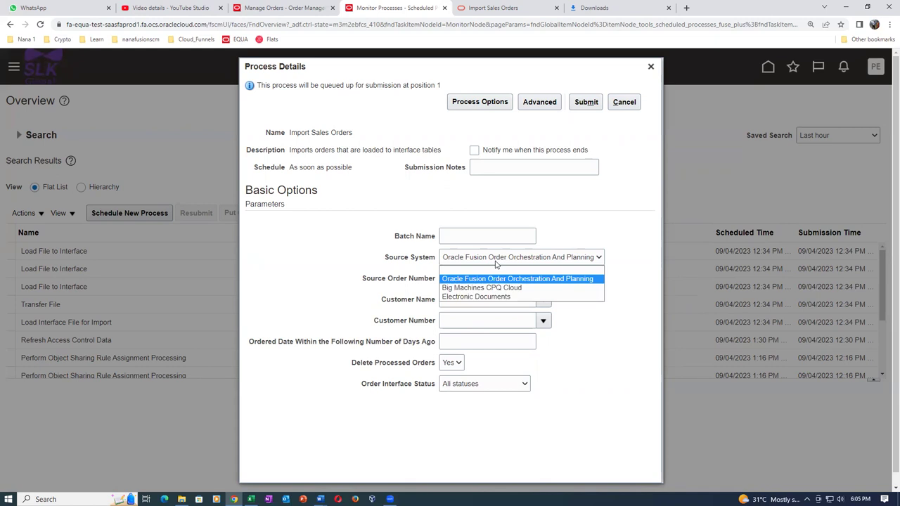
{"action": "left_click", "coordinate": [495, 261]}
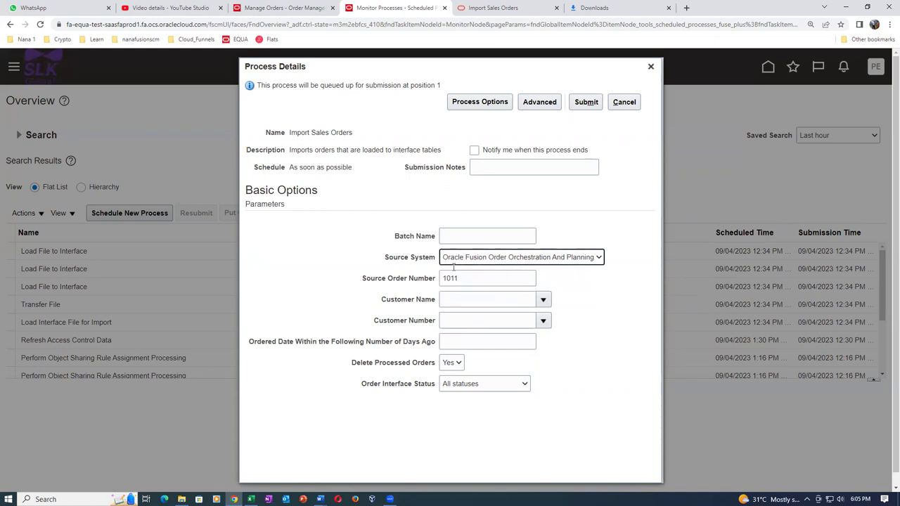
{"action": "left_click", "coordinate": [592, 103]}
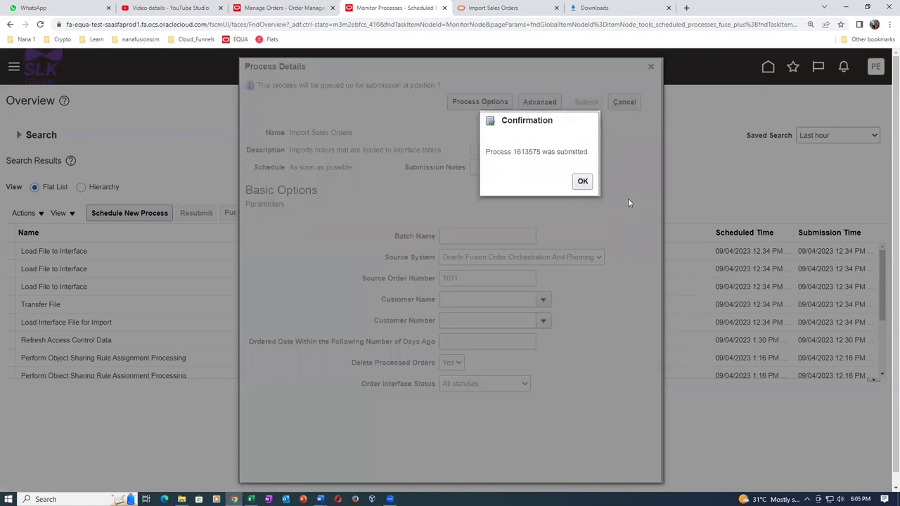
{"action": "left_click", "coordinate": [593, 176]}
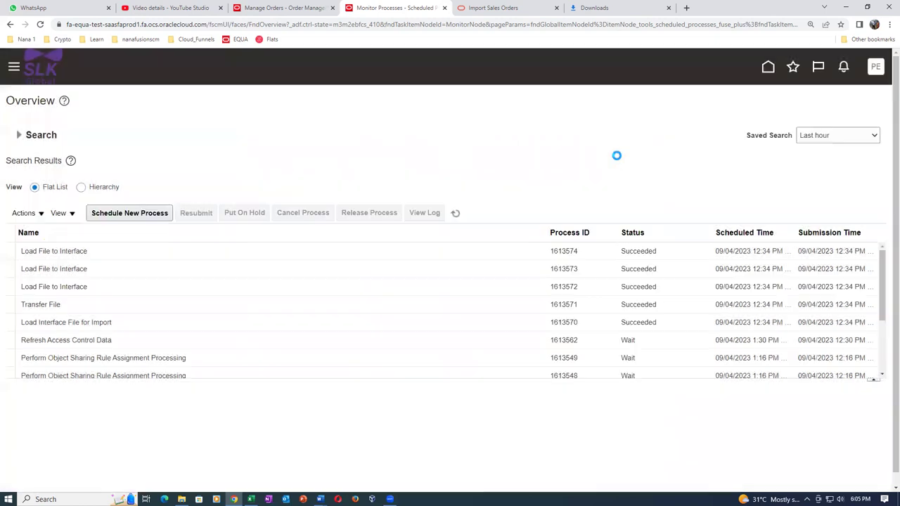
Refresh repeatedly until Import Sales Orders 1613575 and subprocess 1613576 both show Succeeded
{"action": "left_click", "coordinate": [456, 213]}
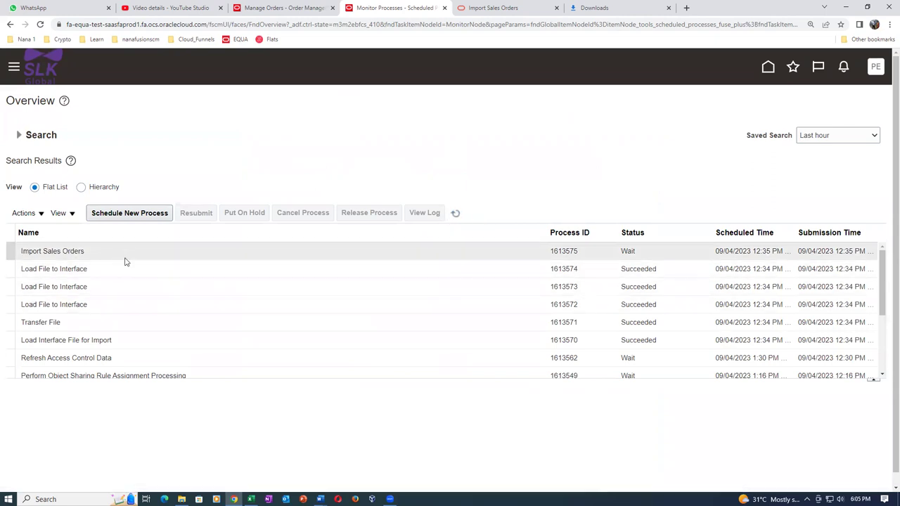
{"action": "left_click", "coordinate": [455, 213]}
{"action": "left_click", "coordinate": [455, 214]}
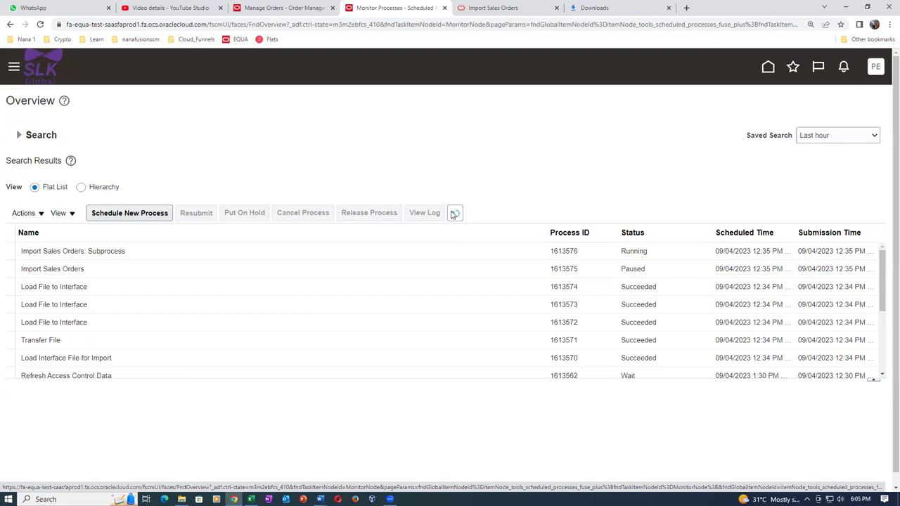
{"action": "left_click", "coordinate": [456, 215]}
{"action": "left_click", "coordinate": [456, 214]}
{"action": "left_click", "coordinate": [457, 215]}
{"action": "left_click", "coordinate": [456, 214]}
{"action": "left_click", "coordinate": [457, 215]}
{"action": "left_click", "coordinate": [456, 214]}
{"action": "left_click", "coordinate": [456, 215]}
{"action": "left_click", "coordinate": [457, 215]}
{"action": "left_click", "coordinate": [456, 215]}
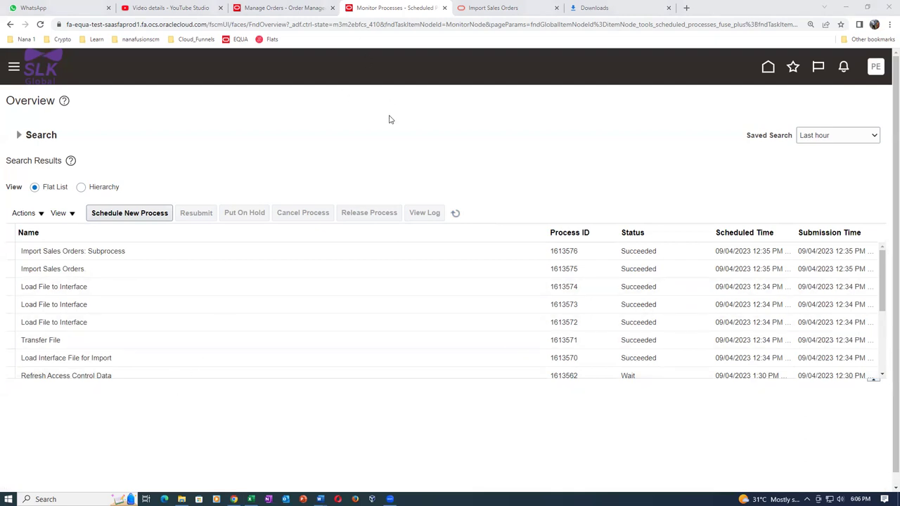
{"action": "left_click", "coordinate": [455, 212]}
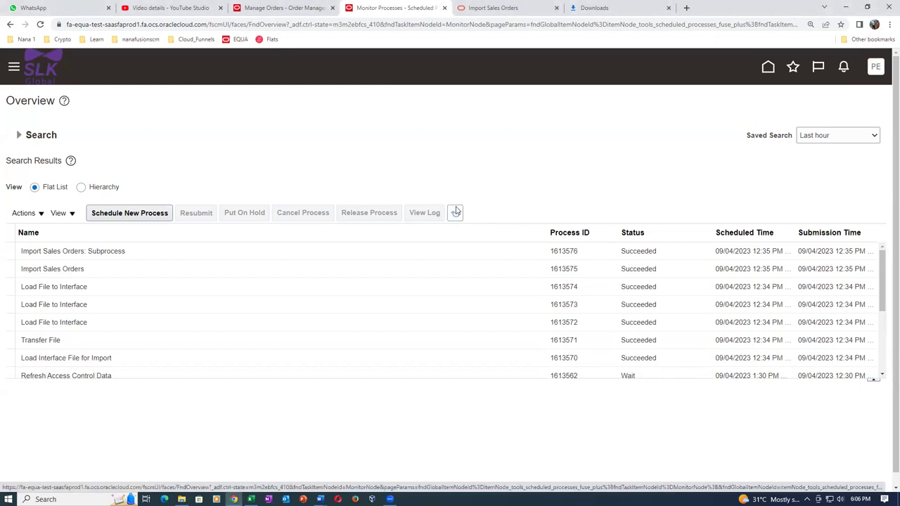
Download the 1613576.log file from the Import Sales Orders: Subprocess job details
{"action": "left_click", "coordinate": [295, 251]}
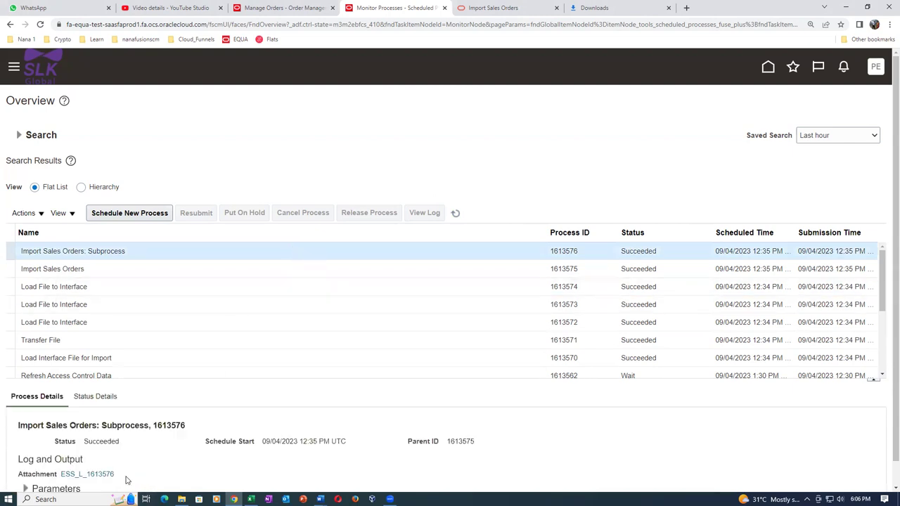
{"action": "left_click", "coordinate": [89, 475]}
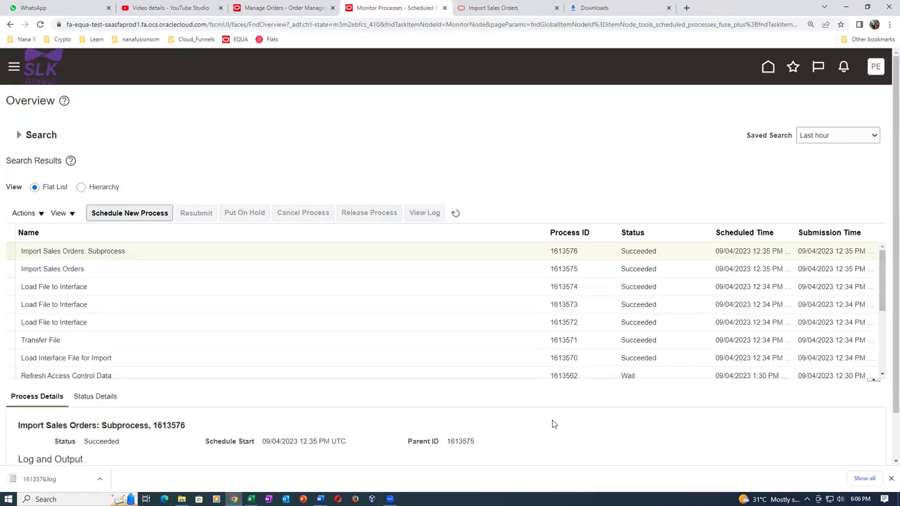
Open 1613576.log in Notepad, copy its order 35 SUCCESS text, and close the downloads list
{"action": "key", "text": "ctrl+j"}
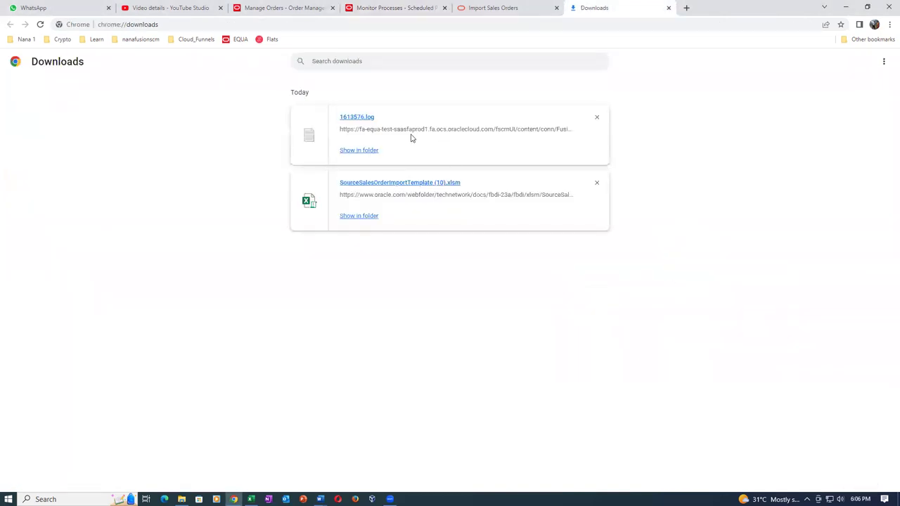
{"action": "left_click", "coordinate": [356, 118]}
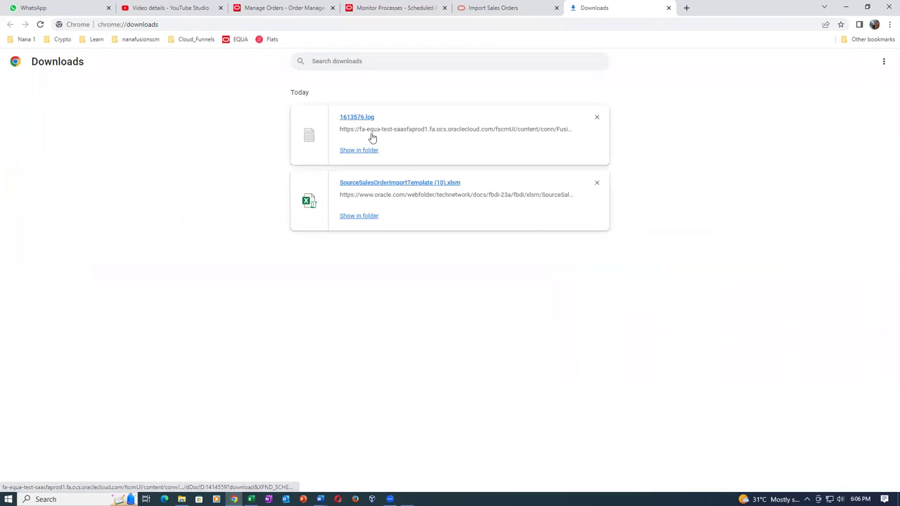
{"action": "left_click_drag", "start_coordinate": [426, 249], "coordinate": [385, 256]}
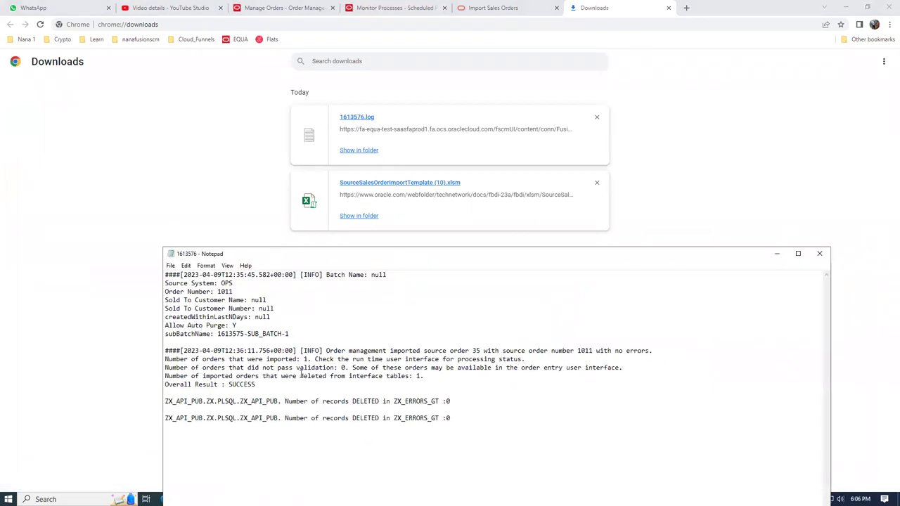
{"action": "key", "text": "ctrl+a"}
{"action": "key", "text": "ctrl+c"}
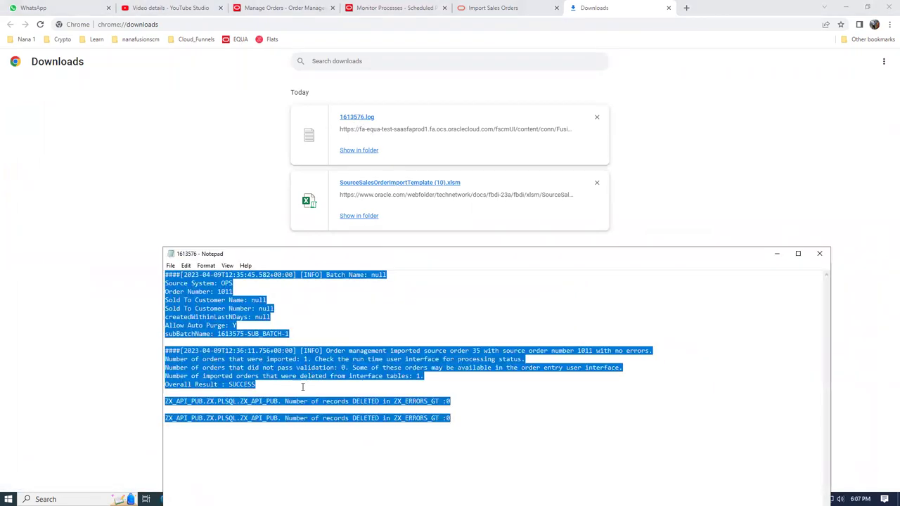
{"action": "key", "text": "alt+Tab"}
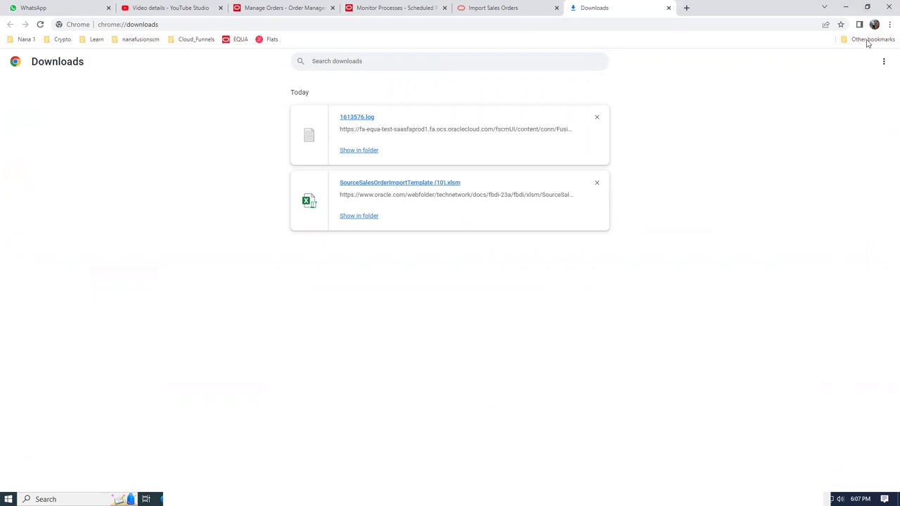
{"action": "left_click", "coordinate": [668, 8]}
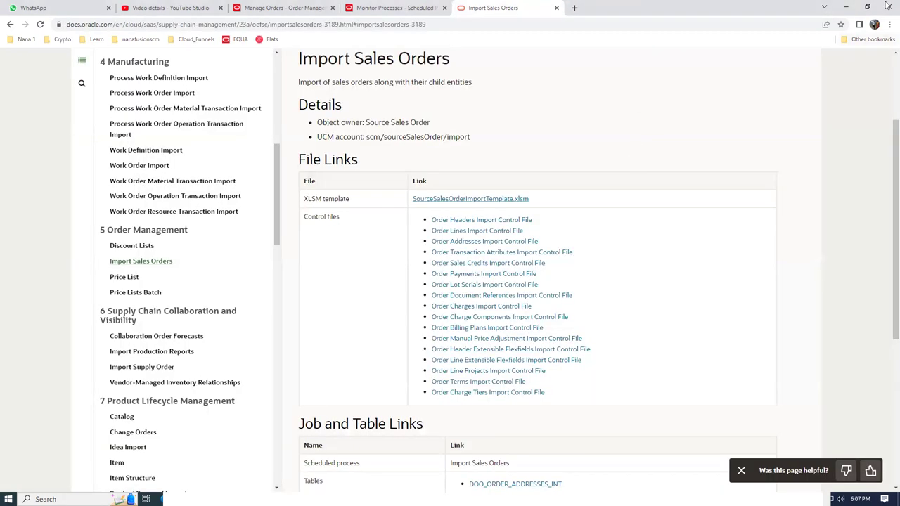
Close the Notepad log and bring up the SHIP_TO_BILL_TO_SQL_QUERY Word document
{"action": "left_click", "coordinate": [846, 10]}
{"action": "left_click", "coordinate": [429, 458]}
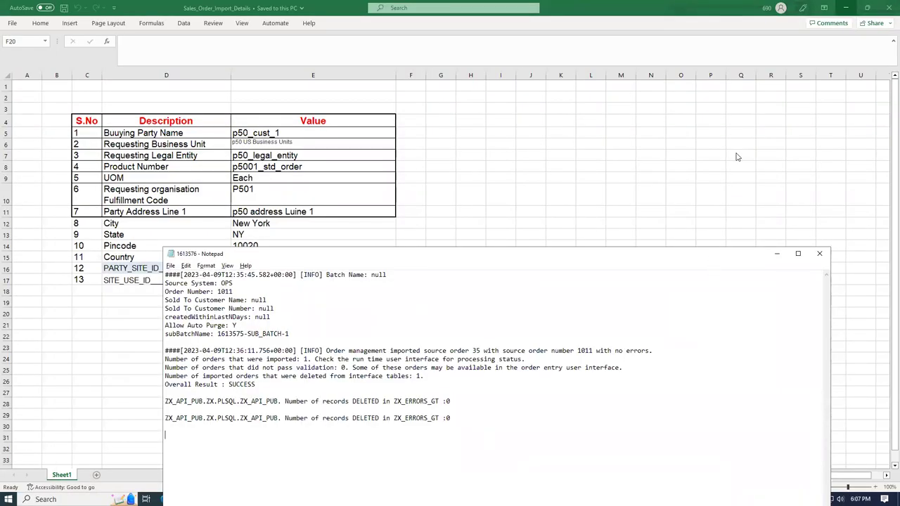
{"action": "left_click", "coordinate": [819, 253]}
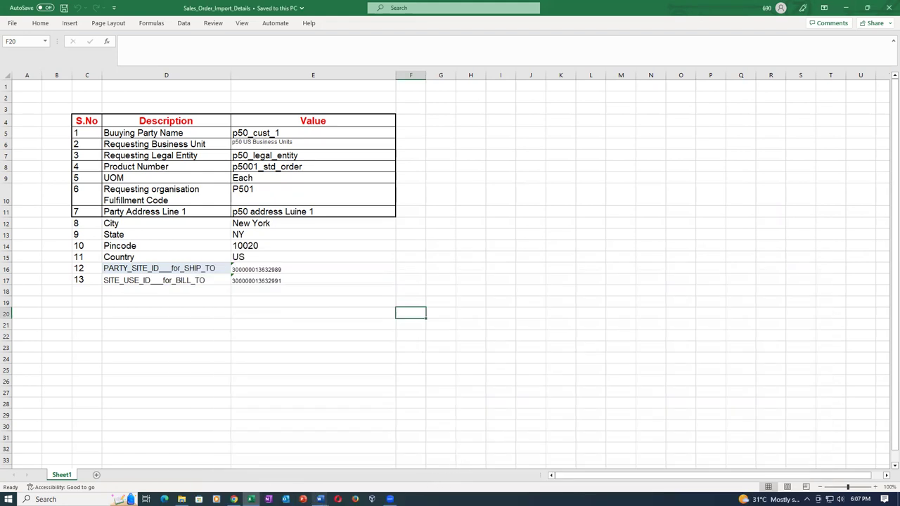
{"action": "mouse_move", "coordinate": [320, 500]}
{"action": "left_click", "coordinate": [335, 469]}
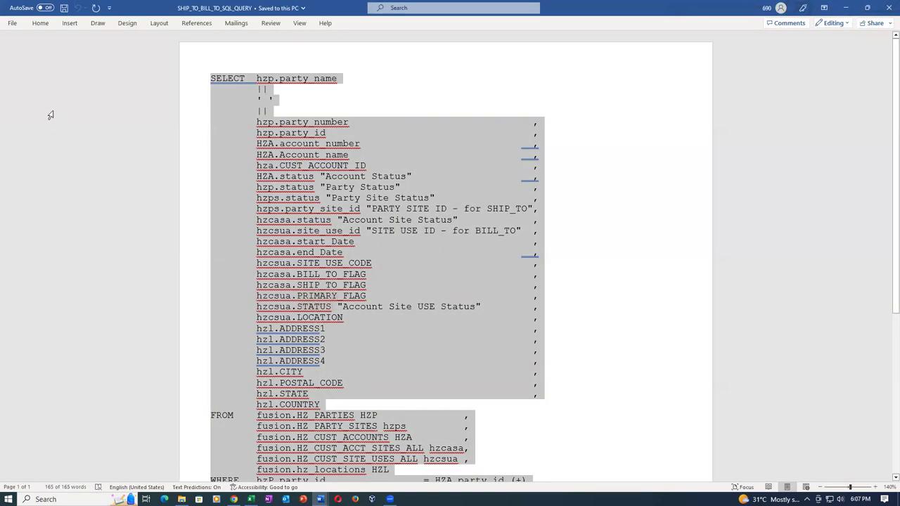
Scroll through the SQL query's LIKE '%VISION_CUSTOMER%' filter and ORDER BY clause
{"action": "left_click", "coordinate": [481, 215]}
{"action": "scroll", "coordinate": [492, 246], "scroll_direction": "down", "scroll_amount": 8}
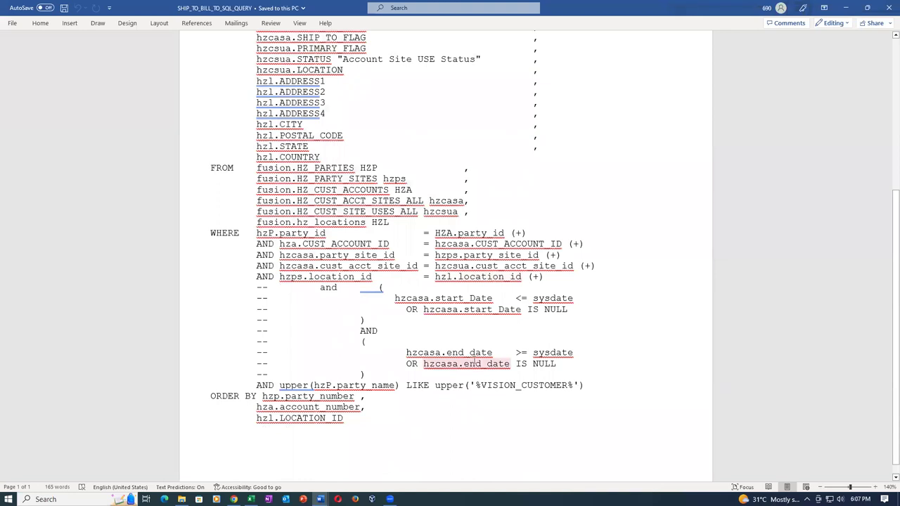
{"action": "scroll", "coordinate": [476, 360], "scroll_direction": "up", "scroll_amount": 2}
{"action": "scroll", "coordinate": [493, 358], "scroll_direction": "up", "scroll_amount": 1}
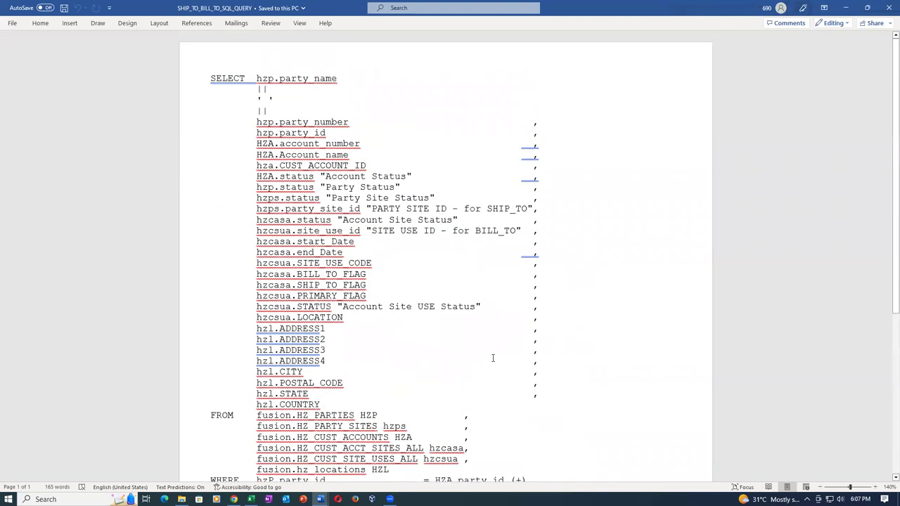
{"action": "scroll", "coordinate": [438, 246], "scroll_direction": "down", "scroll_amount": 8}
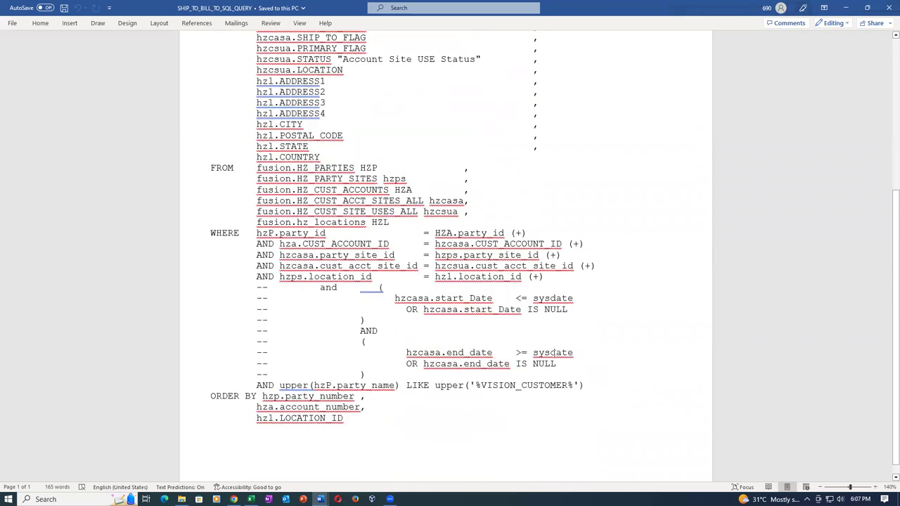
Close the SQL document, select address values from E11, then create and close blank Book4
{"action": "left_click", "coordinate": [885, 7]}
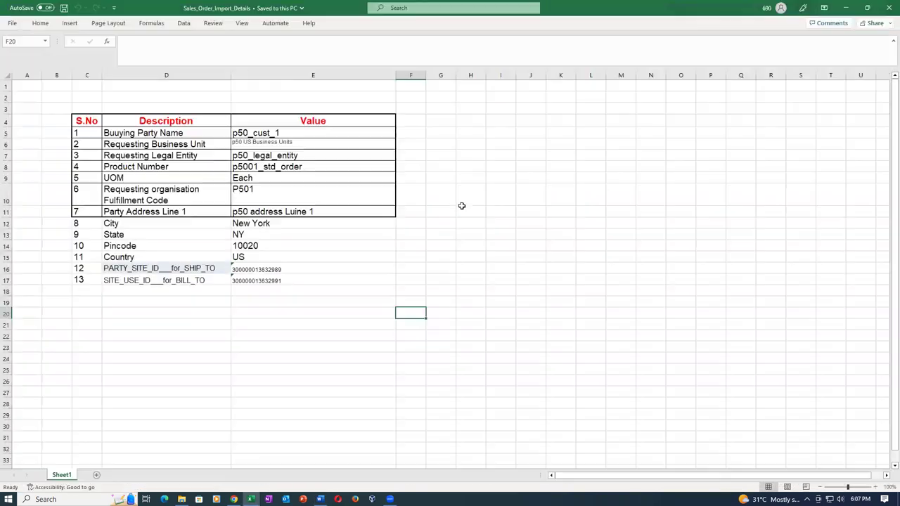
{"action": "left_click_drag", "start_coordinate": [360, 214], "coordinate": [353, 277]}
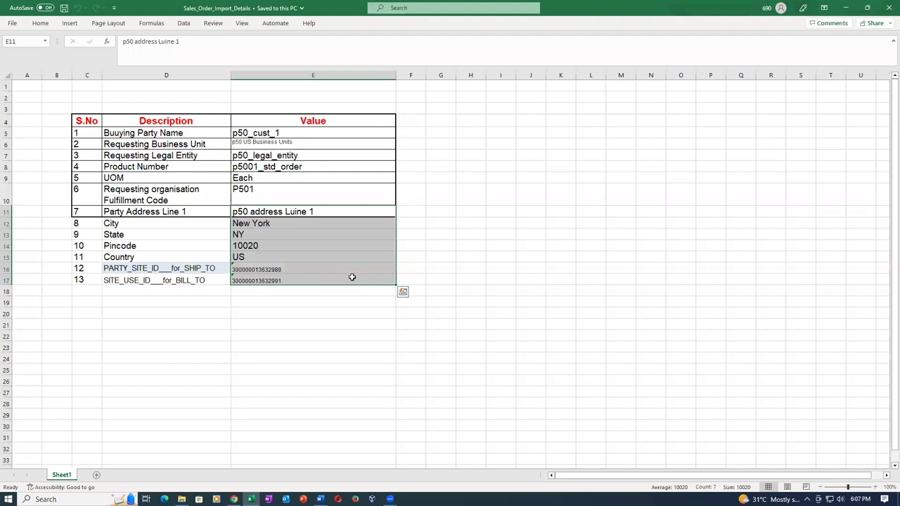
{"action": "key", "text": "alt"}
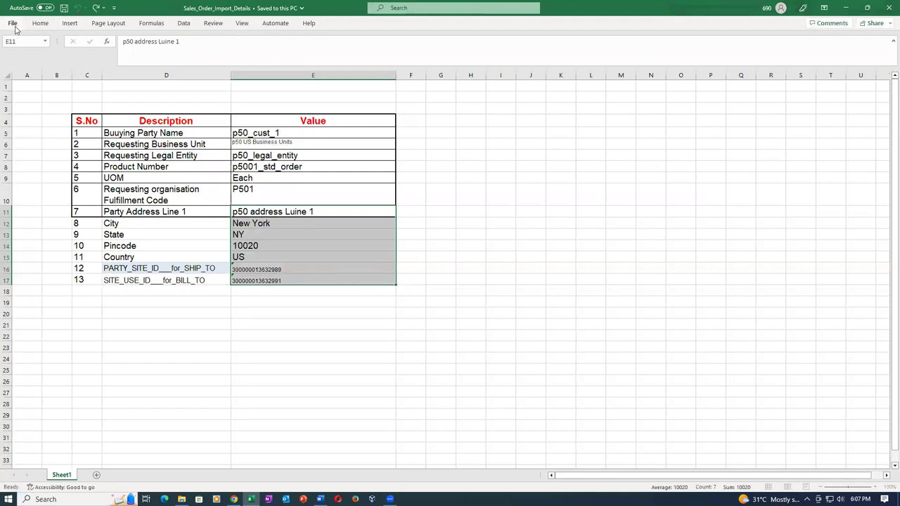
{"action": "key", "text": "f"}
{"action": "left_click", "coordinate": [117, 95]}
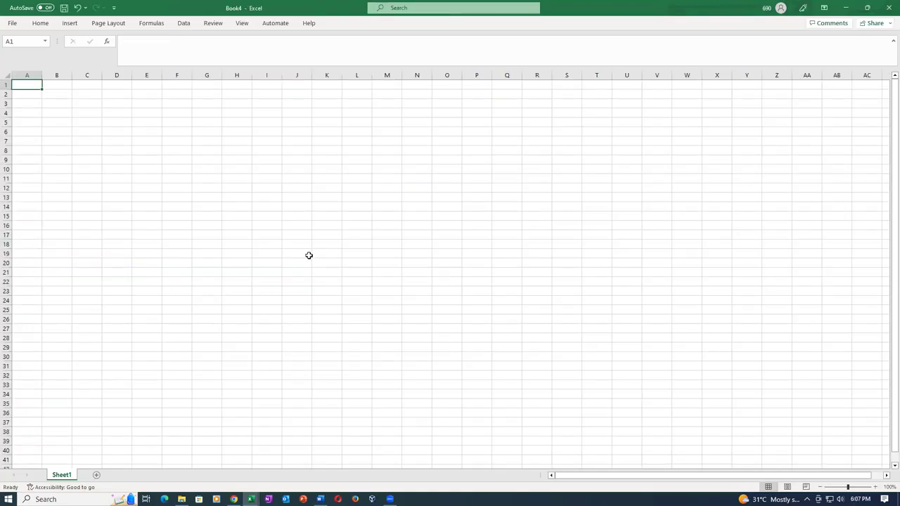
{"action": "left_click", "coordinate": [885, 8]}
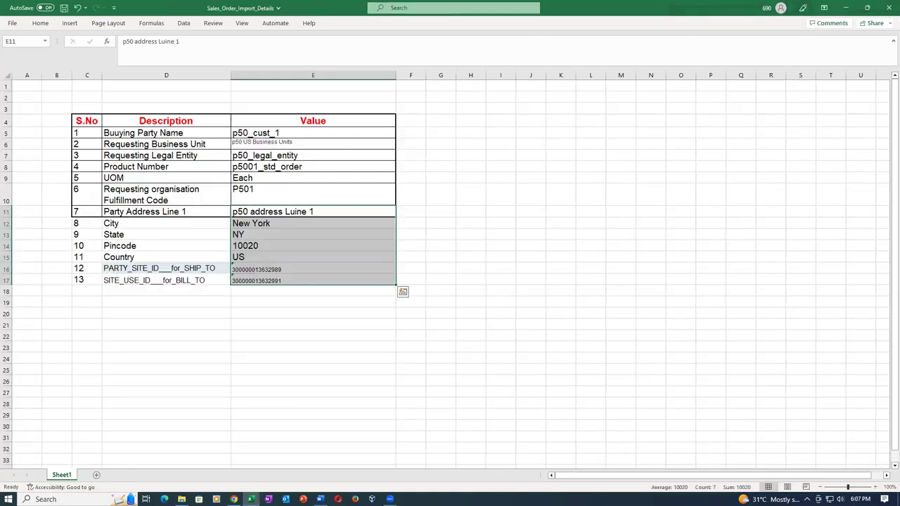
Paste the copied import log into a new blank Word document
{"action": "left_click", "coordinate": [320, 499]}
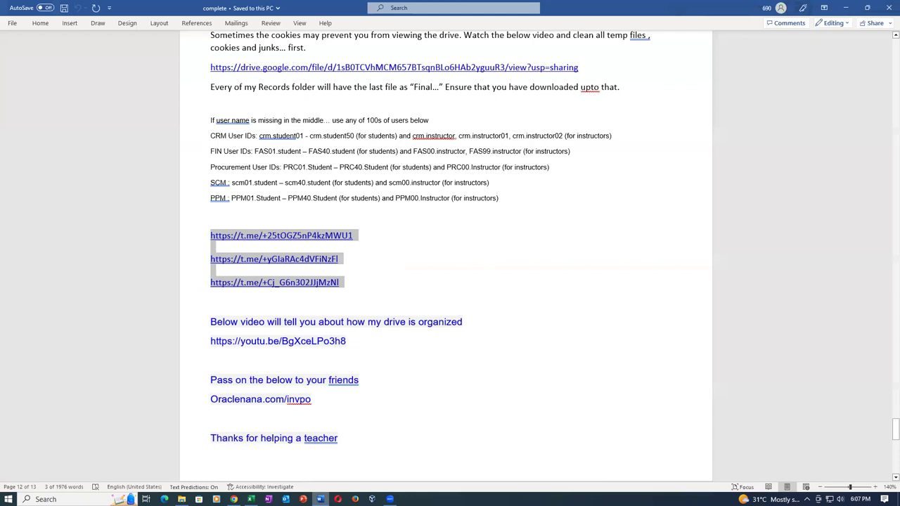
{"action": "left_click", "coordinate": [12, 23]}
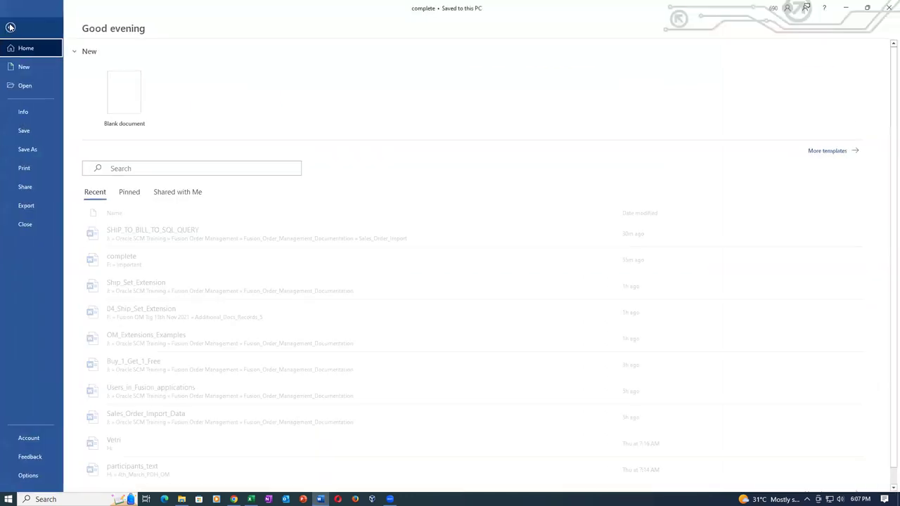
{"action": "left_click", "coordinate": [126, 89]}
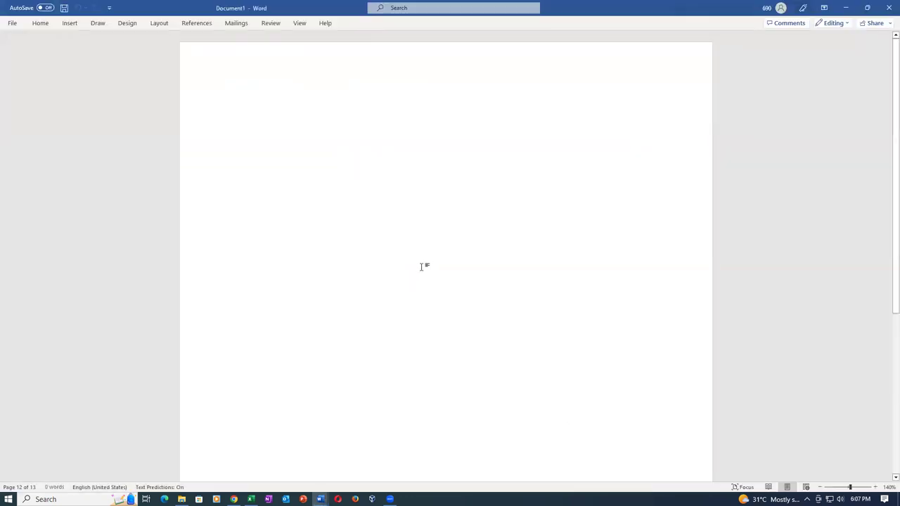
{"action": "key", "text": "ctrl+v"}
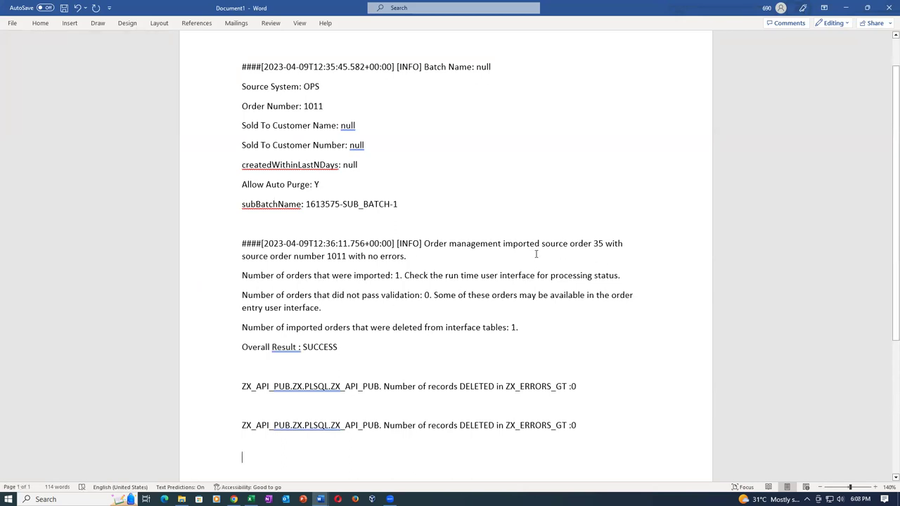
Highlight imported order 35 and source order 1011 in the pasted log
{"action": "left_click_drag", "start_coordinate": [594, 244], "coordinate": [604, 245]}
{"action": "left_click", "coordinate": [602, 256]}
{"action": "left_click_drag", "start_coordinate": [328, 257], "coordinate": [347, 257]}
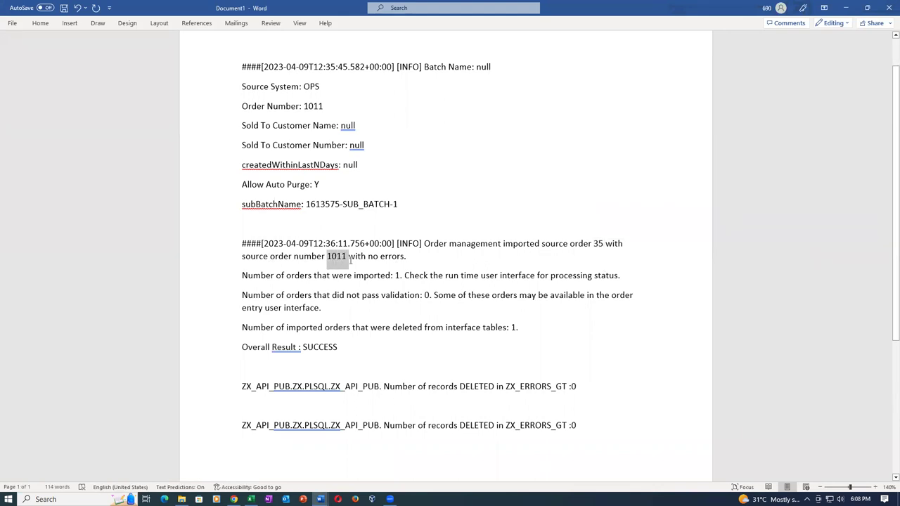
{"action": "left_click", "coordinate": [375, 297]}
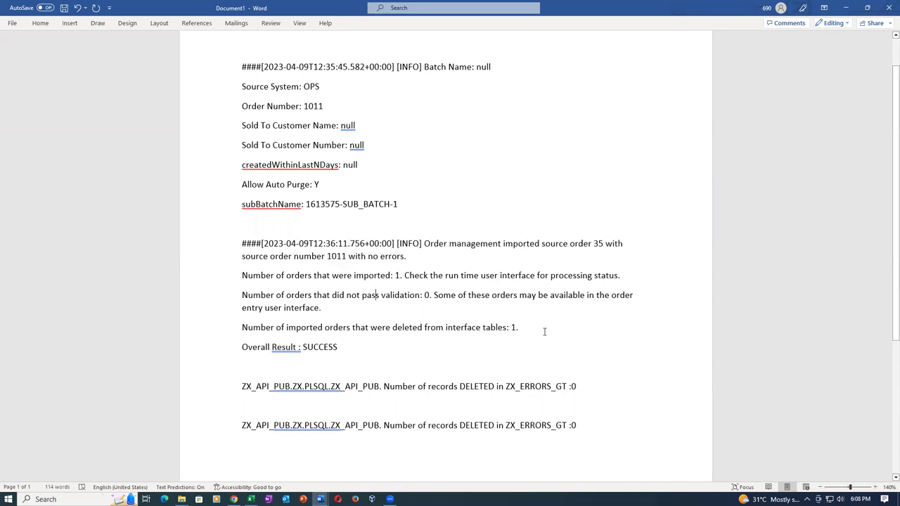
{"action": "double_click", "coordinate": [292, 393]}
{"action": "left_click", "coordinate": [501, 392]}
{"action": "left_click_drag", "start_coordinate": [327, 257], "coordinate": [346, 257]}
{"action": "left_click", "coordinate": [607, 275]}
{"action": "left_click_drag", "start_coordinate": [594, 244], "coordinate": [603, 245]}
{"action": "left_click", "coordinate": [243, 386]}
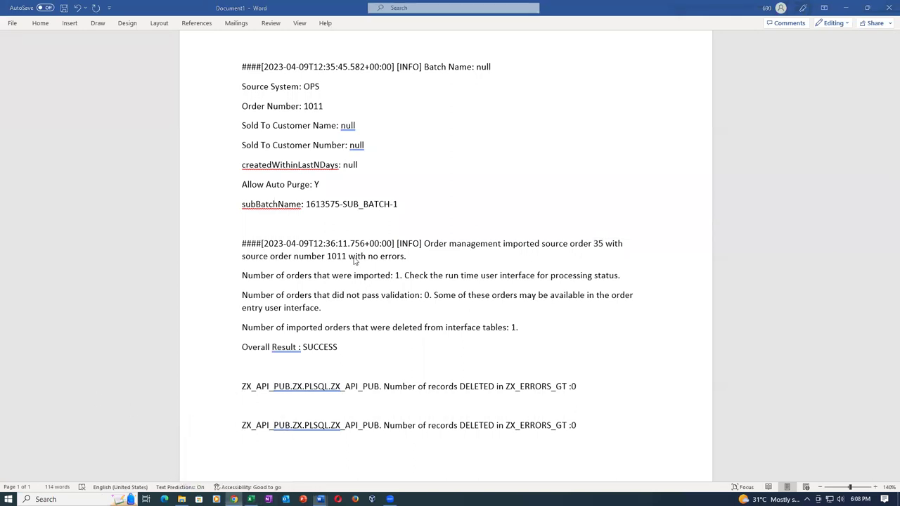
{"action": "left_click", "coordinate": [236, 464]}
Search Manage Orders for source order 1011 and open order 35
{"action": "left_click", "coordinate": [295, 12]}
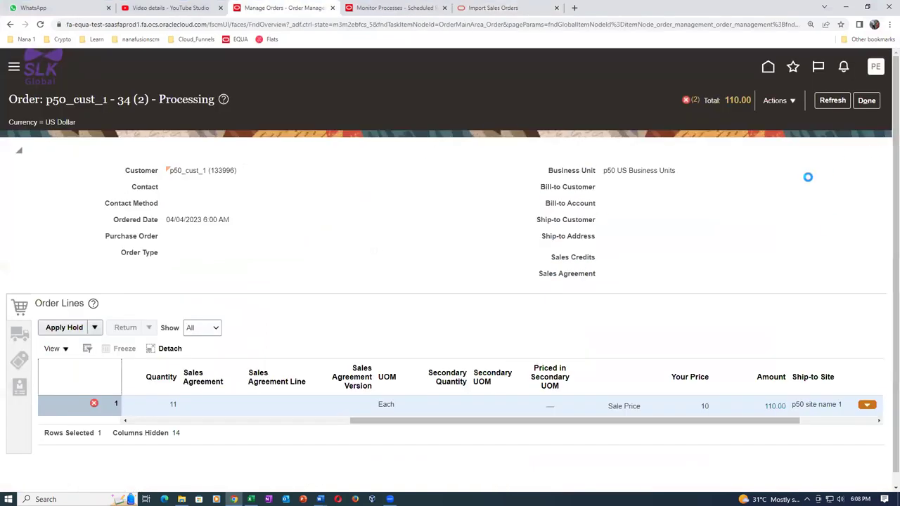
{"action": "left_click", "coordinate": [867, 100]}
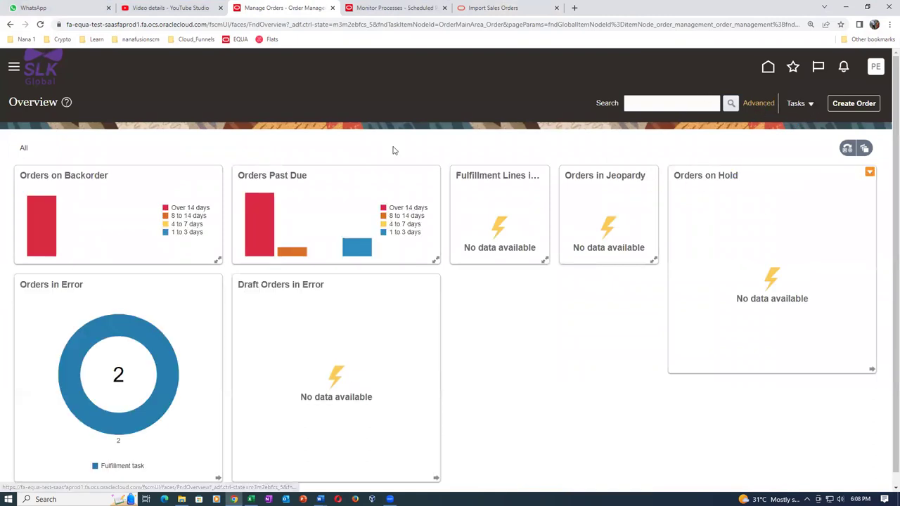
{"action": "left_click", "coordinate": [462, 175]}
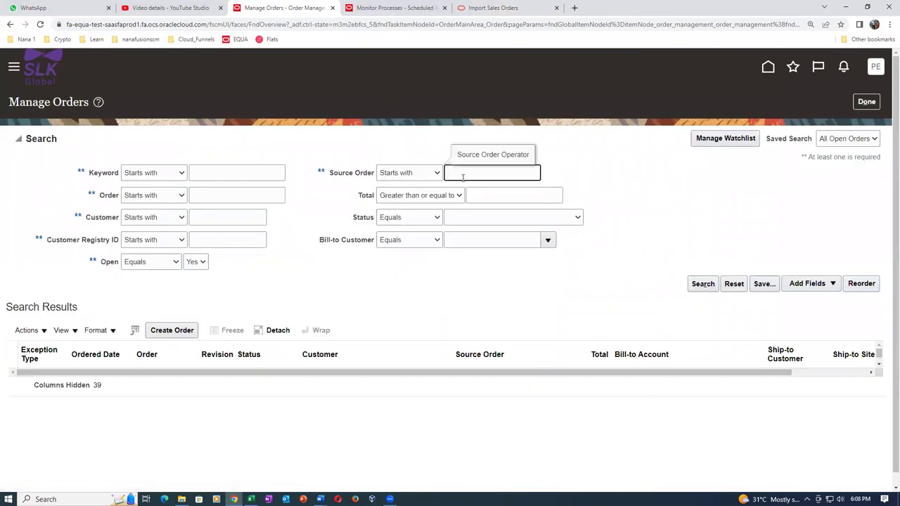
{"action": "key", "text": "Tab"}
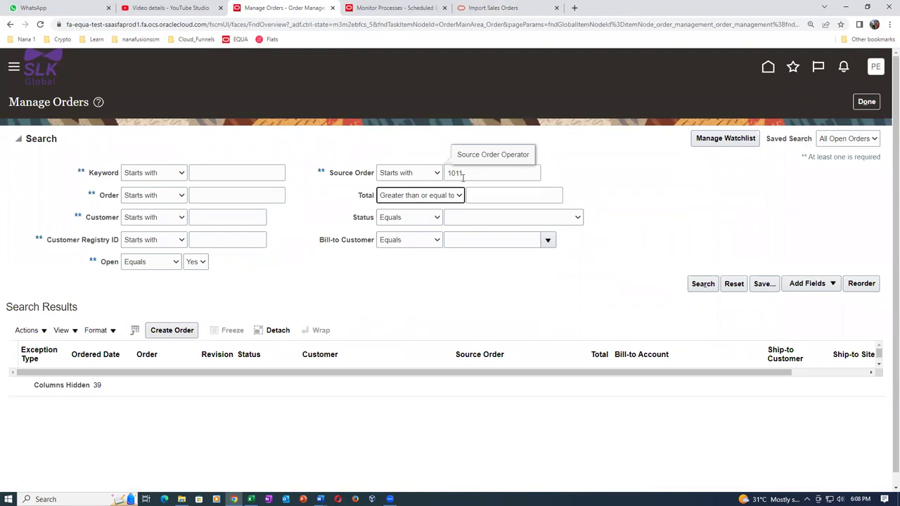
{"action": "left_click", "coordinate": [702, 285]}
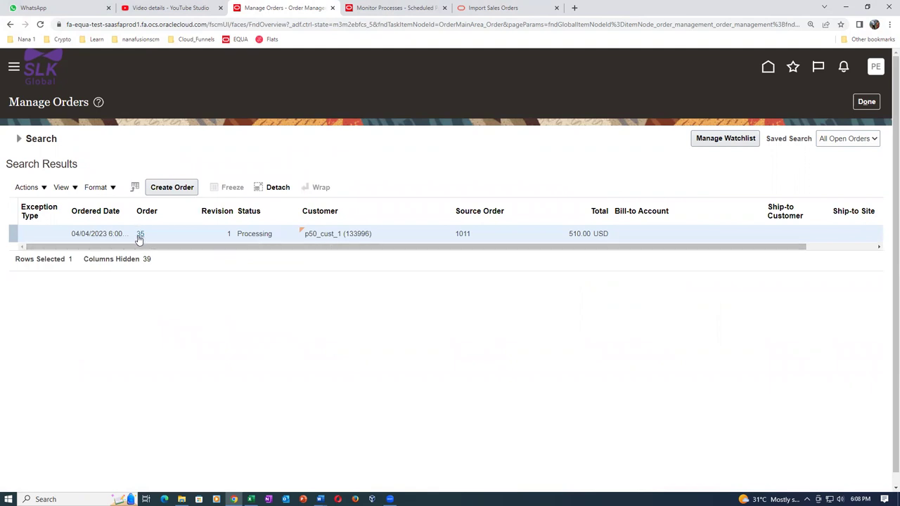
{"action": "left_click", "coordinate": [138, 233]}
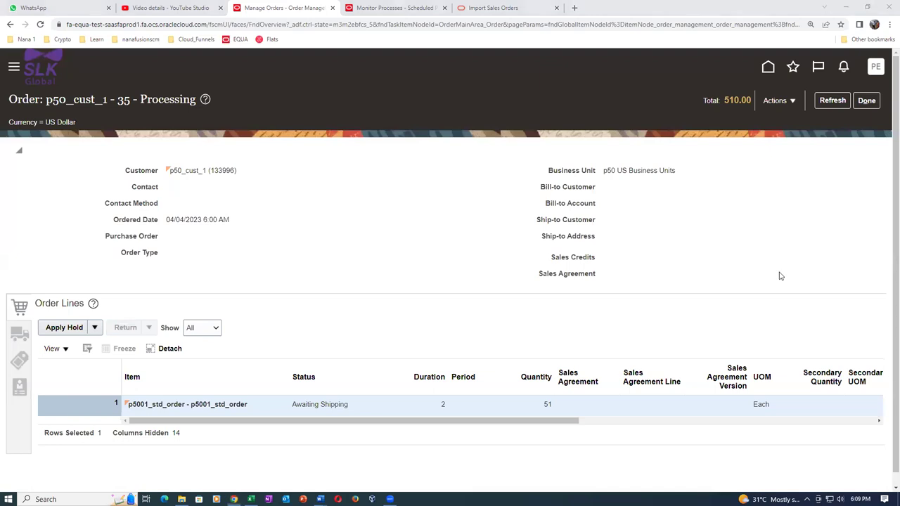
Review order 35's line (51 Each at 10, amount 510.00) and switch to the fulfillment view
{"action": "left_click_drag", "start_coordinate": [499, 422], "coordinate": [687, 428]}
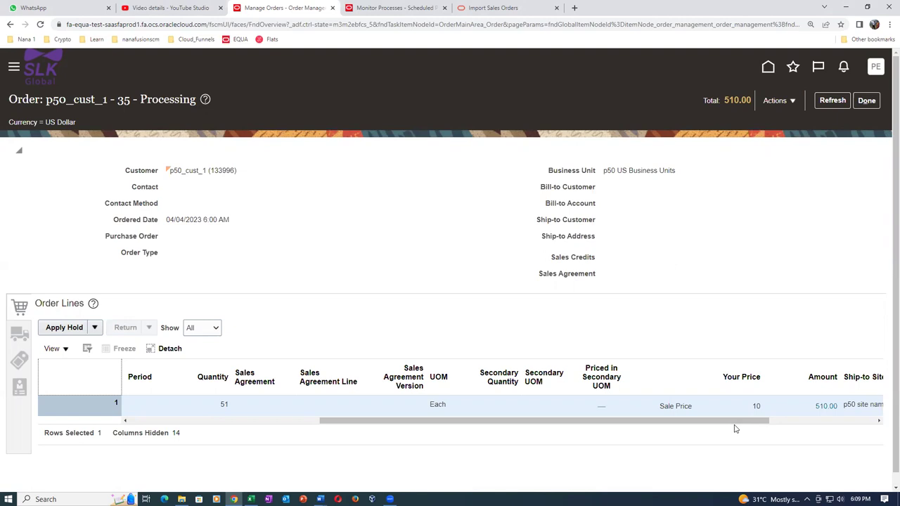
{"action": "left_click_drag", "start_coordinate": [733, 422], "coordinate": [758, 430]}
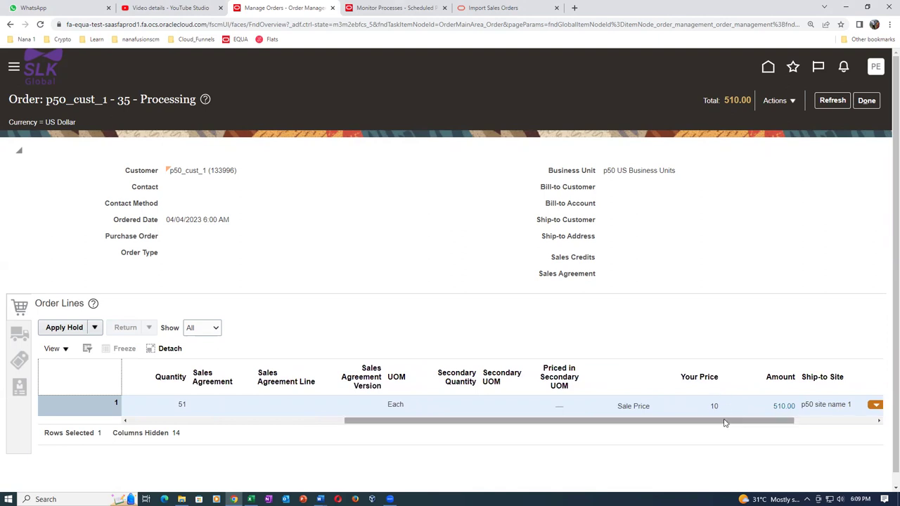
{"action": "mouse_move", "coordinate": [725, 422]}
{"action": "left_mouse_down"}
{"action": "mouse_move", "coordinate": [825, 429]}
{"action": "mouse_move", "coordinate": [734, 446]}
{"action": "left_mouse_up"}
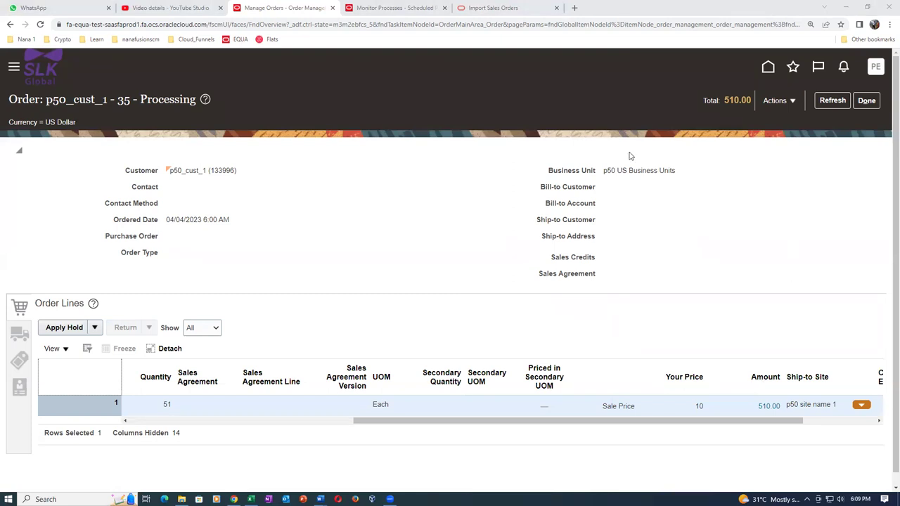
{"action": "left_click", "coordinate": [779, 100]}
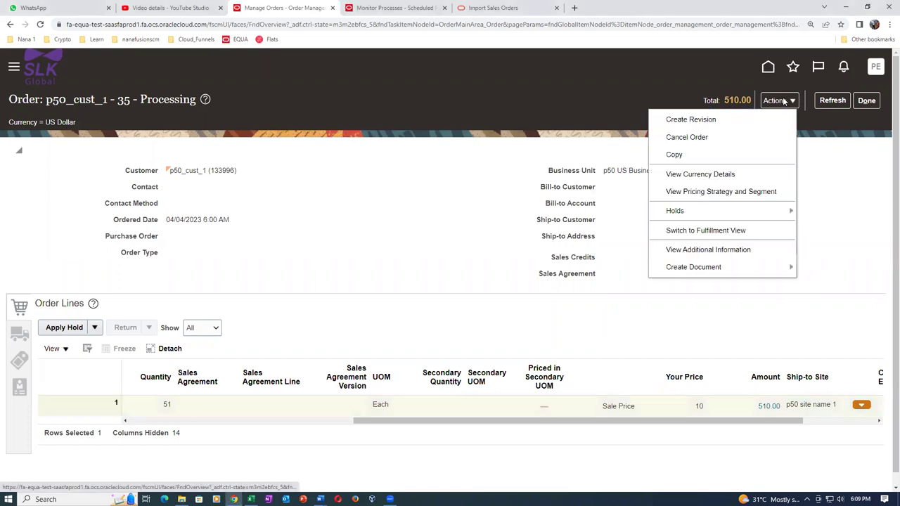
{"action": "left_click", "coordinate": [674, 235]}
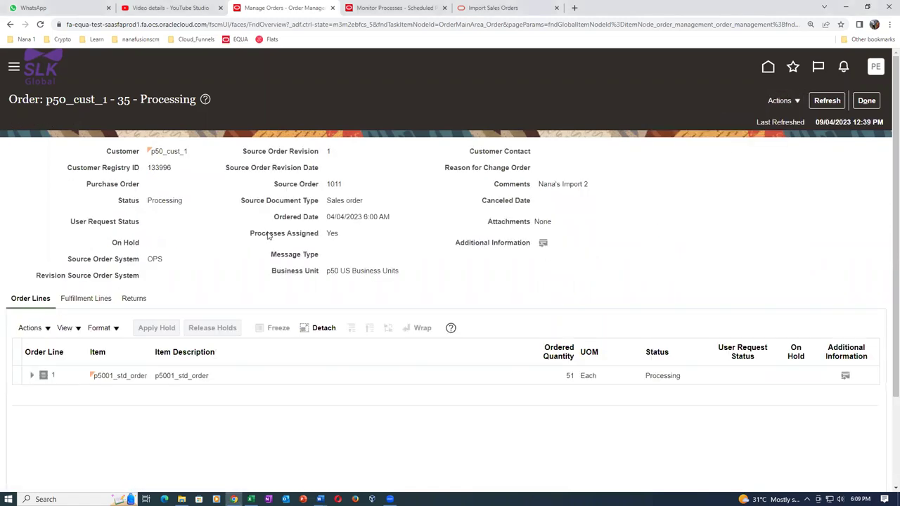
Open the fulfillment line's orchestration process, then switch to the Excel import details workbook
{"action": "left_click", "coordinate": [86, 299]}
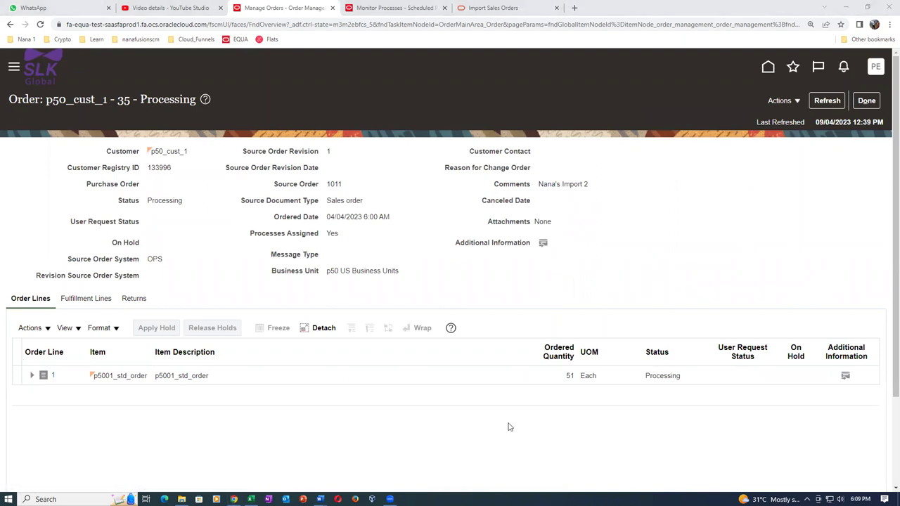
{"action": "scroll", "coordinate": [517, 410], "scroll_direction": "right", "scroll_amount": 3}
{"action": "left_click", "coordinate": [555, 395]}
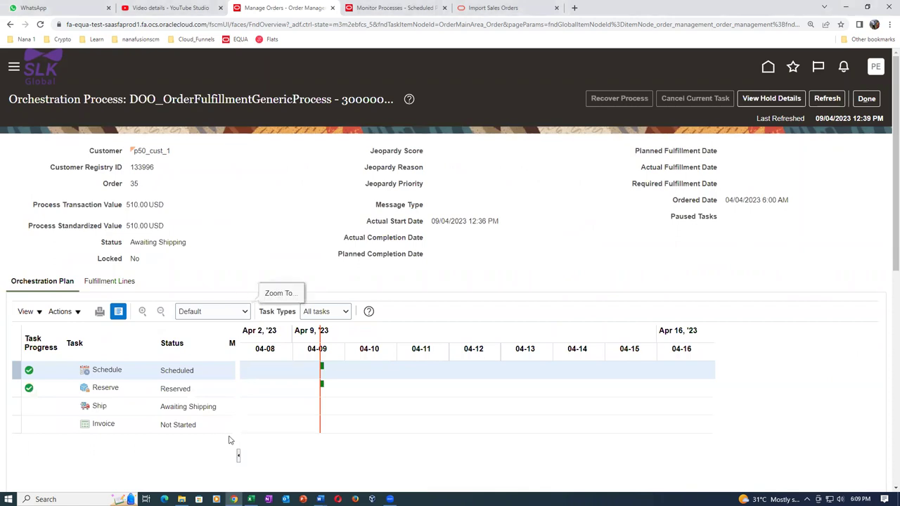
{"action": "key", "text": "alt+Tab"}
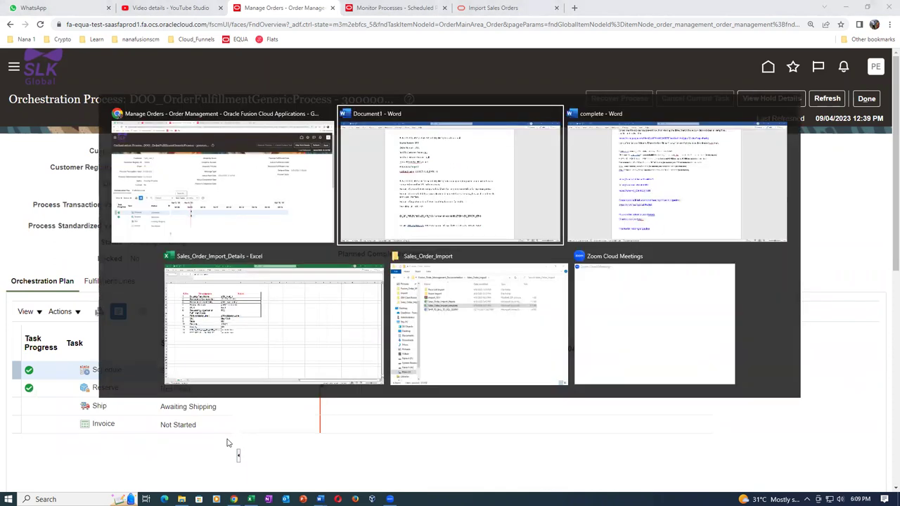
{"action": "key", "text": "alt+Tab"}
{"action": "key", "text": "alt+Tab"}
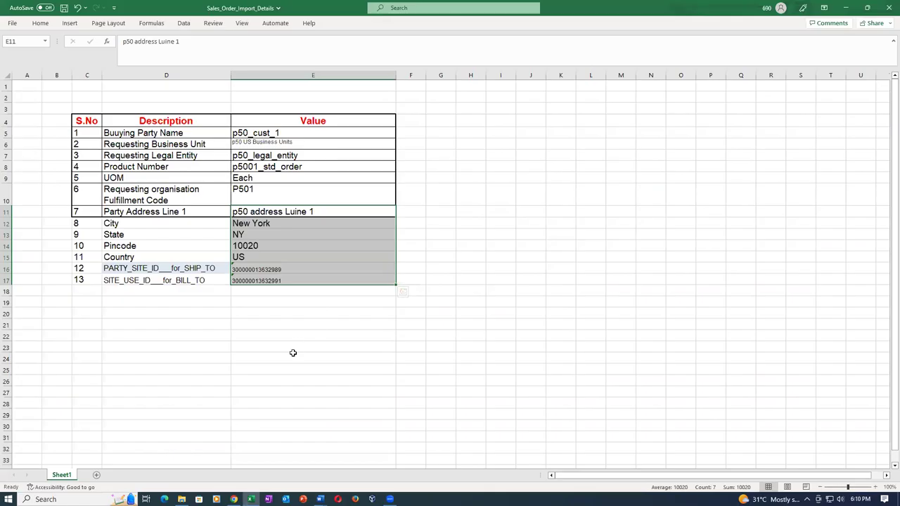
Highlight address values E11:E15 and site IDs E16:E17, then return to the browser
{"action": "left_click", "coordinate": [293, 353]}
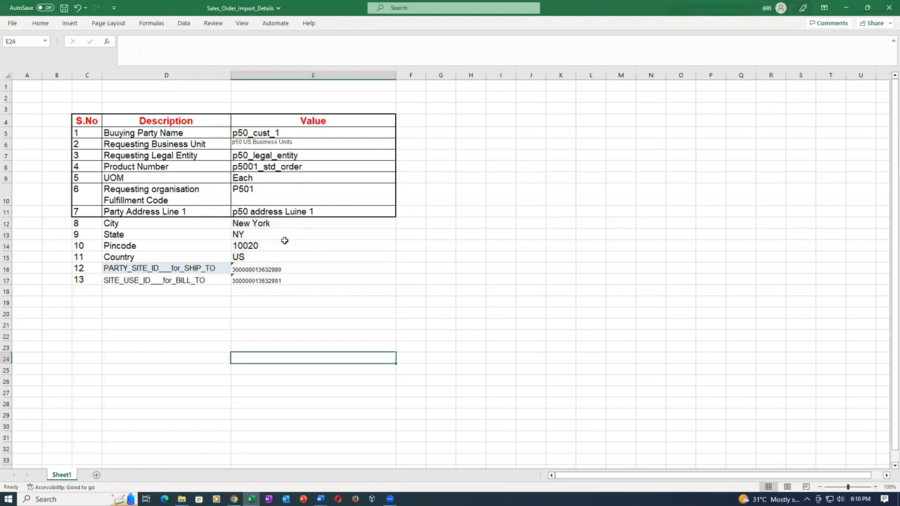
{"action": "left_click_drag", "start_coordinate": [299, 211], "coordinate": [309, 257]}
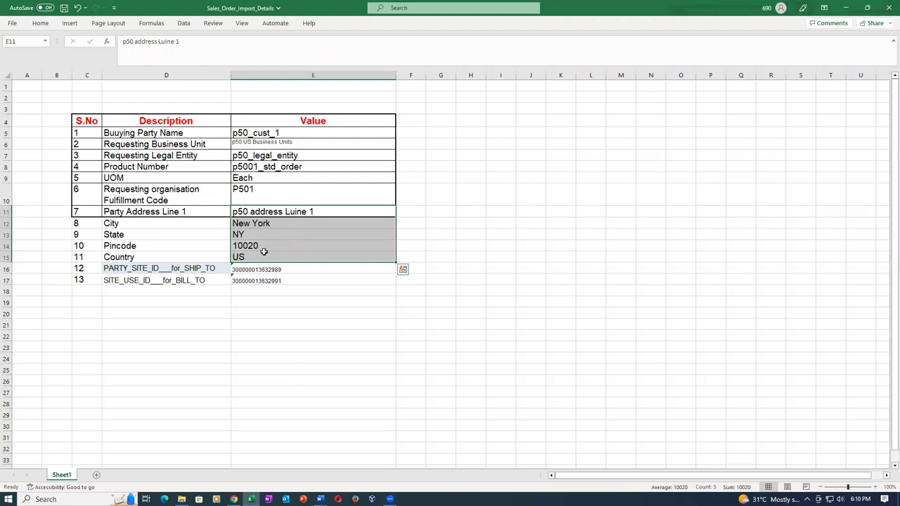
{"action": "left_click", "coordinate": [280, 344]}
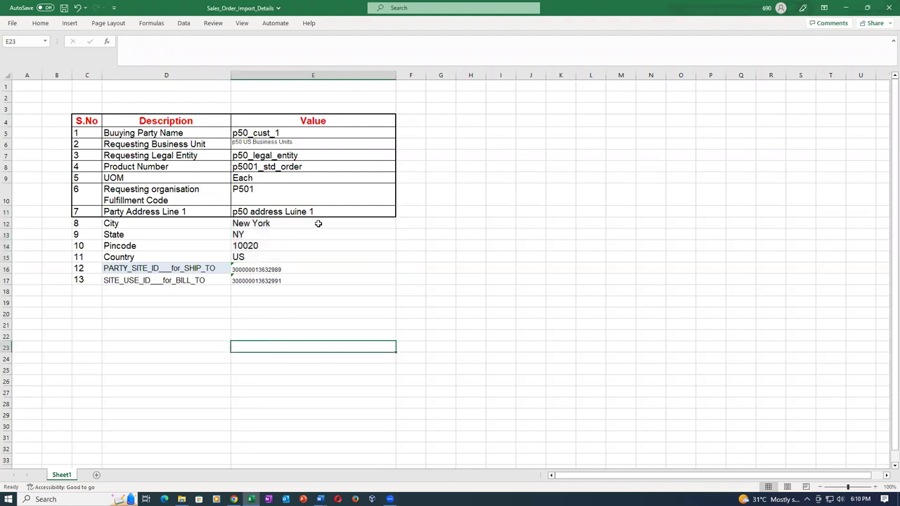
{"action": "left_click_drag", "start_coordinate": [345, 208], "coordinate": [331, 288]}
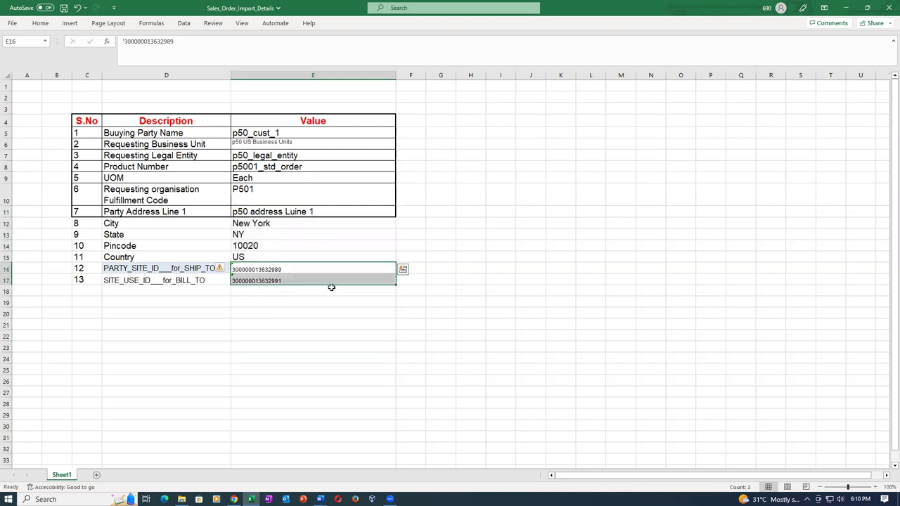
{"action": "left_click", "coordinate": [310, 380]}
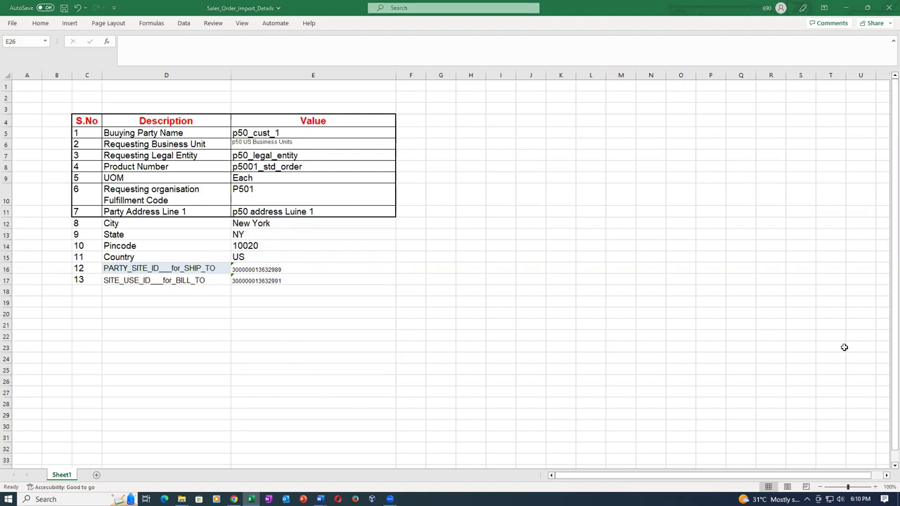
{"action": "left_click", "coordinate": [341, 211]}
{"action": "left_click_drag", "start_coordinate": [342, 211], "coordinate": [349, 251]}
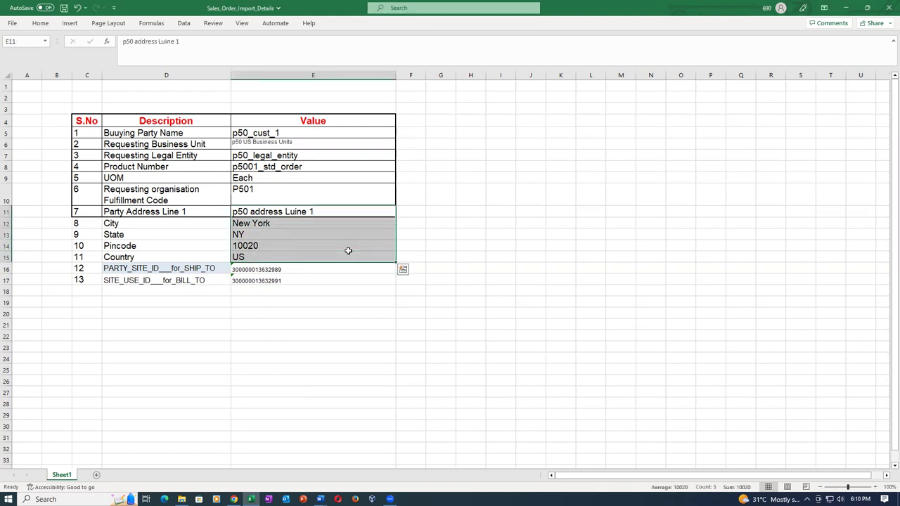
{"action": "left_click_drag", "start_coordinate": [308, 272], "coordinate": [312, 281]}
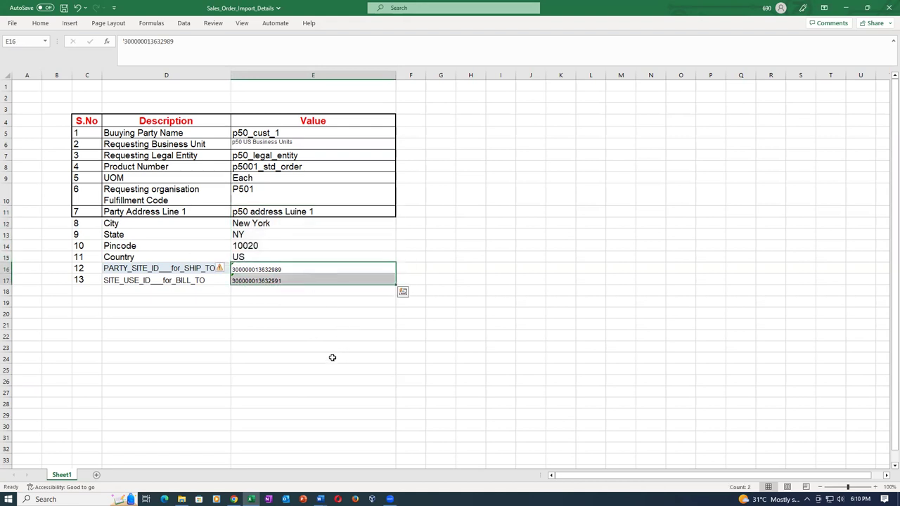
{"action": "left_click", "coordinate": [332, 358]}
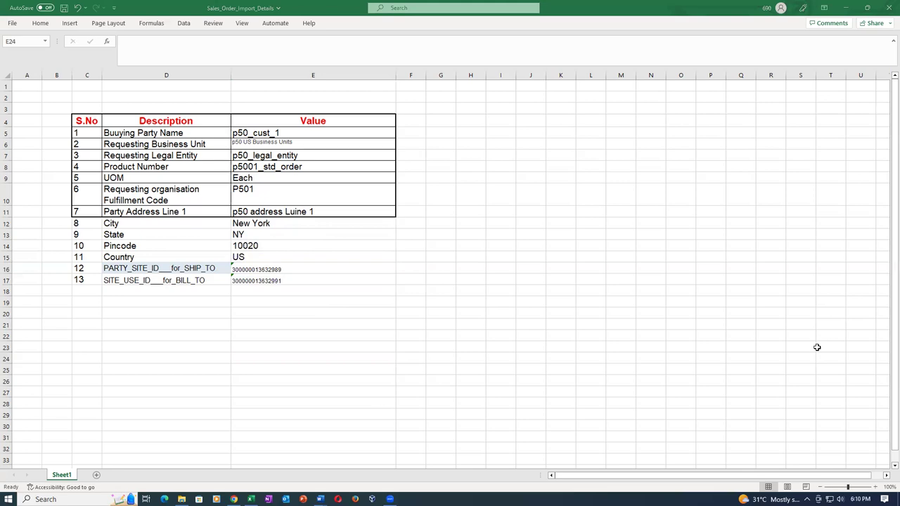
{"action": "left_click", "coordinate": [233, 500]}
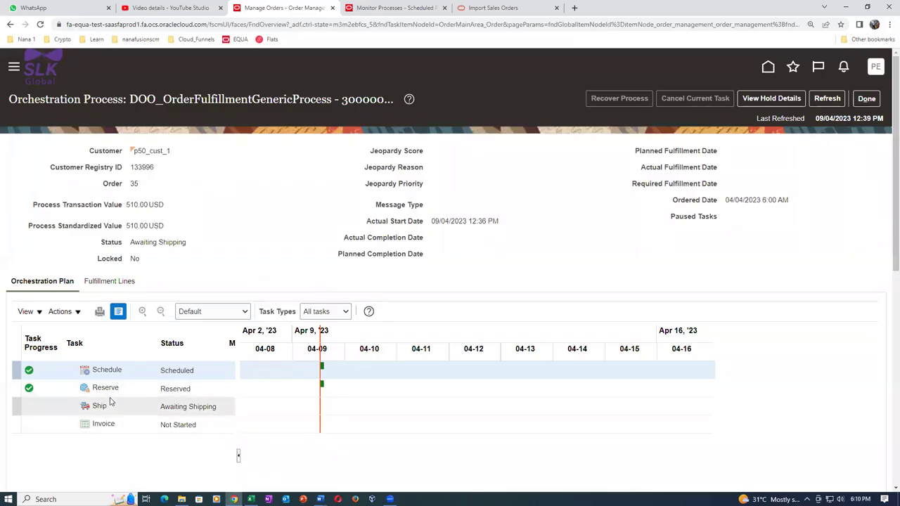
Leave the orchestration page and review order 35's shipment details on the General and Supply tabs
{"action": "left_click", "coordinate": [867, 98]}
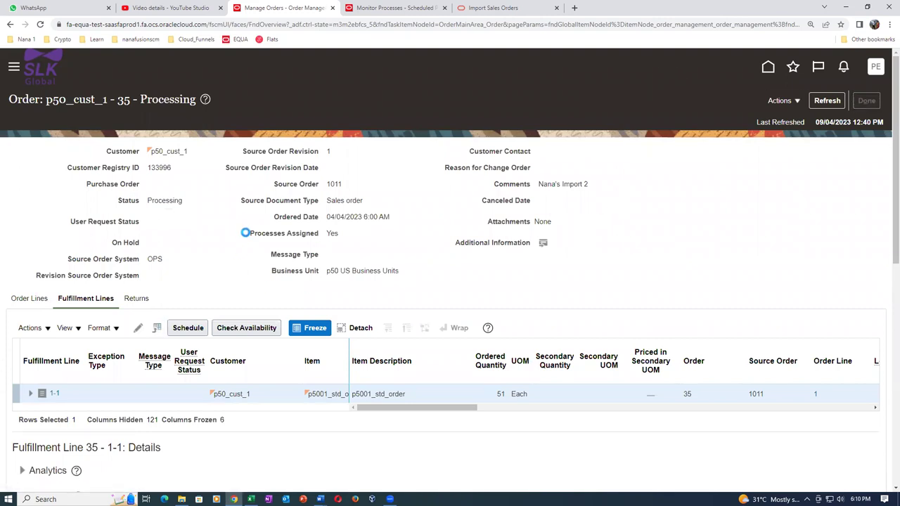
{"action": "left_click", "coordinate": [20, 334]}
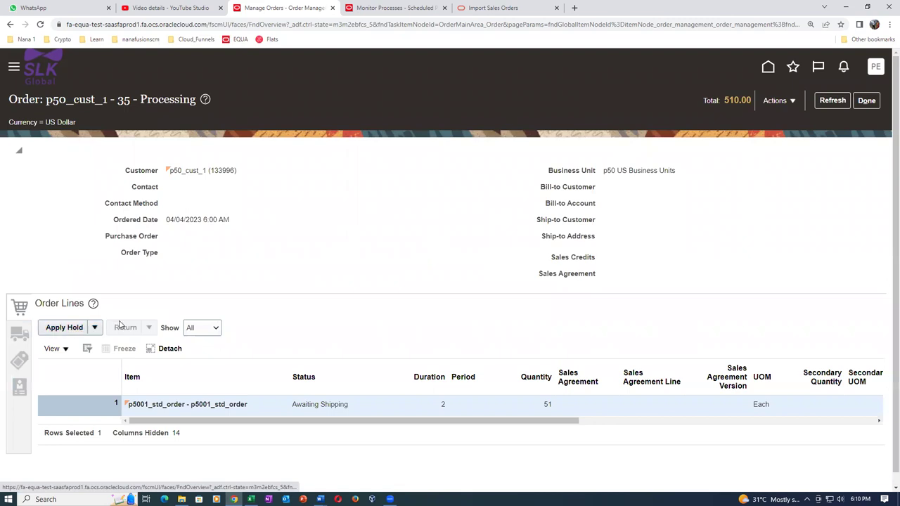
{"action": "left_click", "coordinate": [125, 329]}
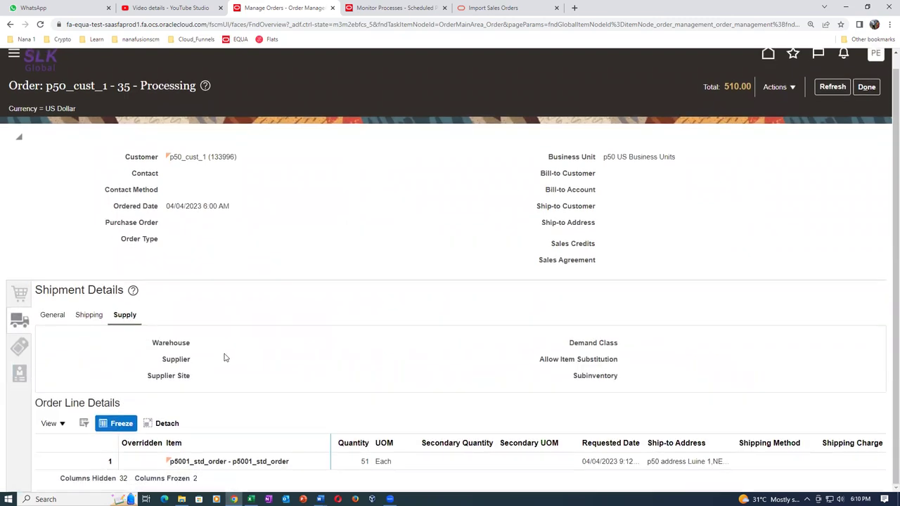
{"action": "left_click", "coordinate": [47, 315]}
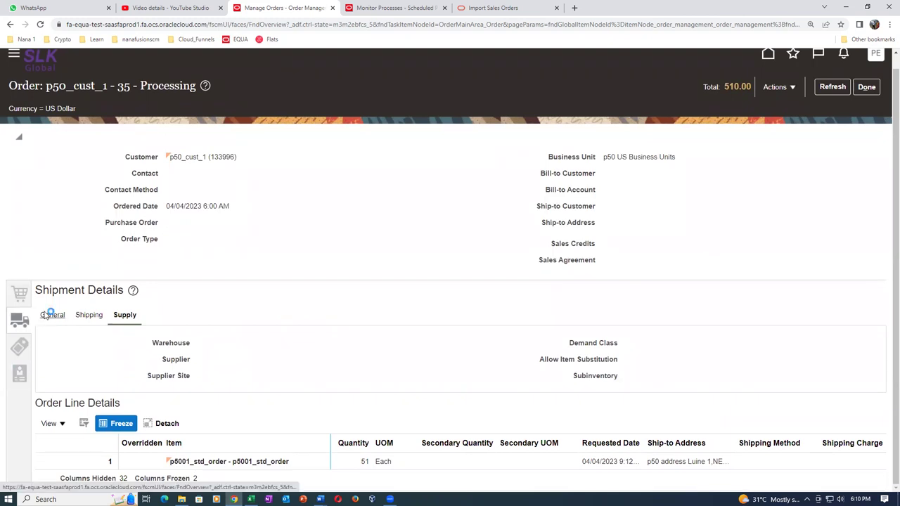
{"action": "left_click", "coordinate": [131, 317]}
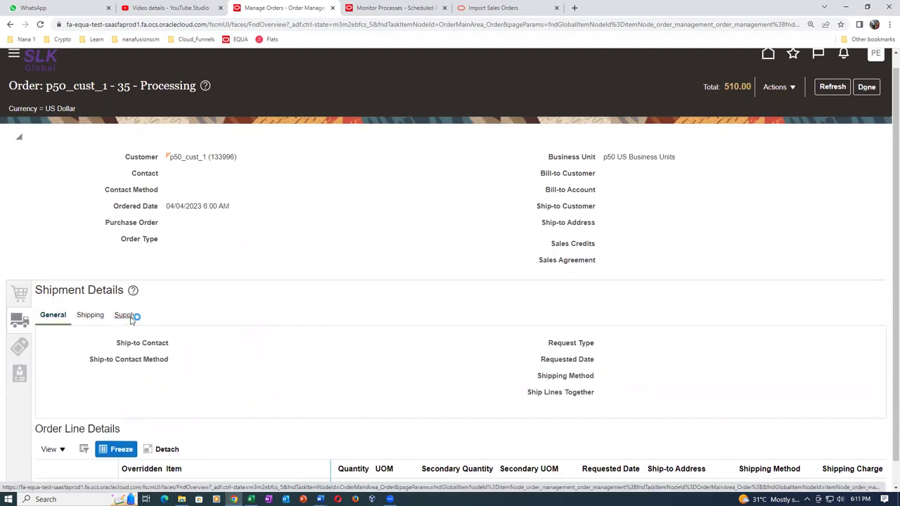
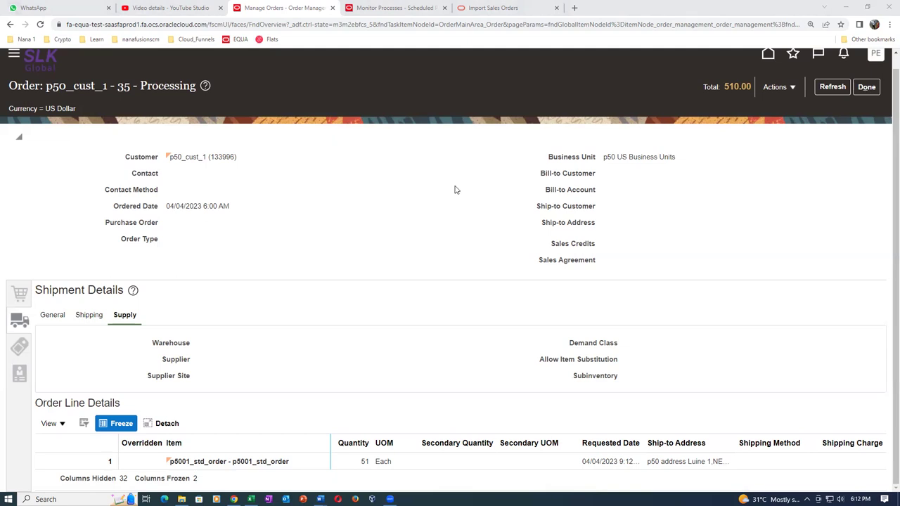
Close the p50_cust_1 sales order with Done and return to the Home page
{"action": "left_click", "coordinate": [866, 87]}
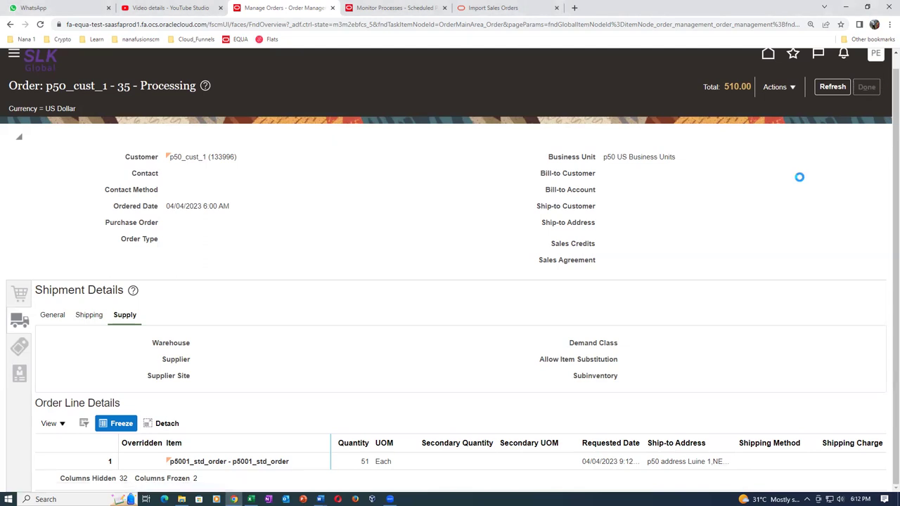
{"action": "left_click", "coordinate": [867, 102]}
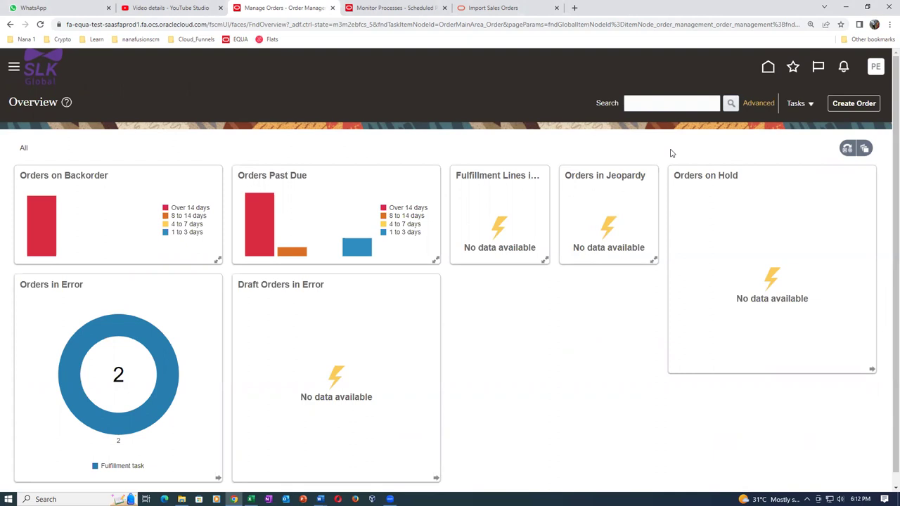
{"action": "left_click", "coordinate": [768, 66]}
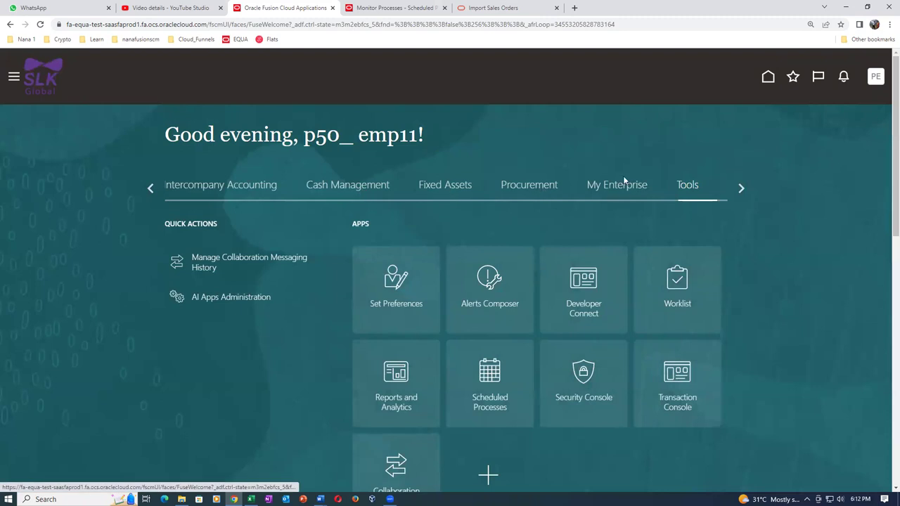
Go to Order Management > Pricing Administration > Manage Price Lists and start a new price list
{"action": "left_click", "coordinate": [148, 187]}
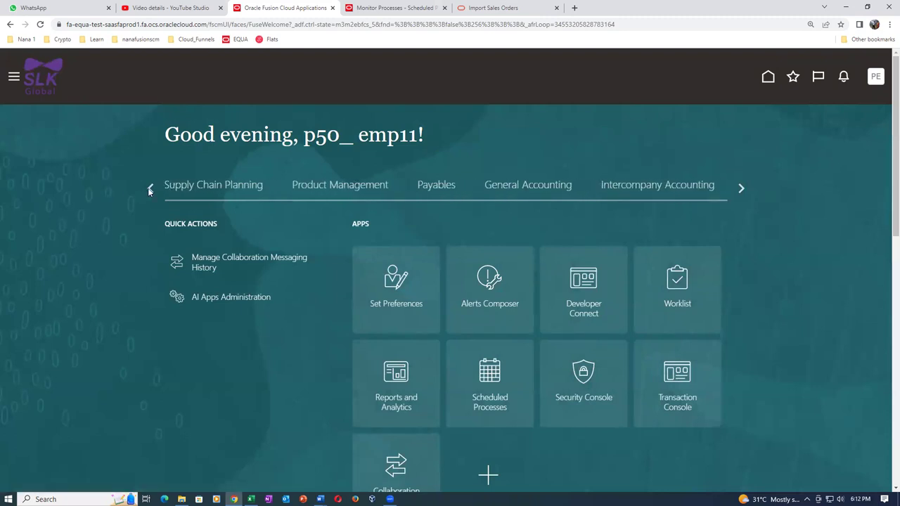
{"action": "left_click", "coordinate": [149, 187]}
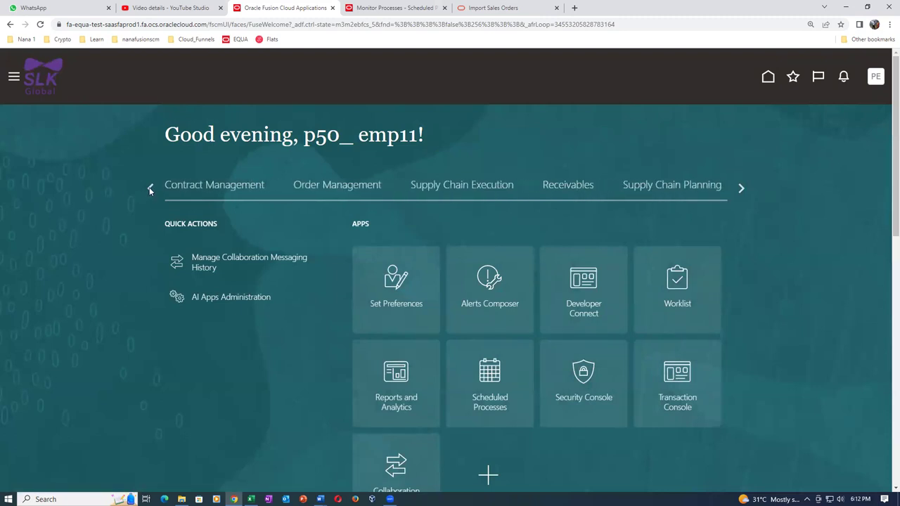
{"action": "left_click", "coordinate": [337, 184]}
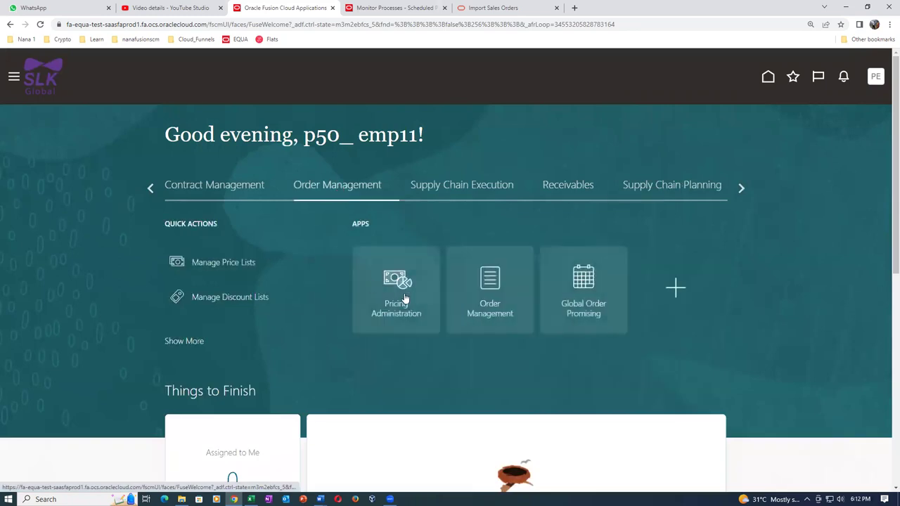
{"action": "left_click", "coordinate": [405, 299]}
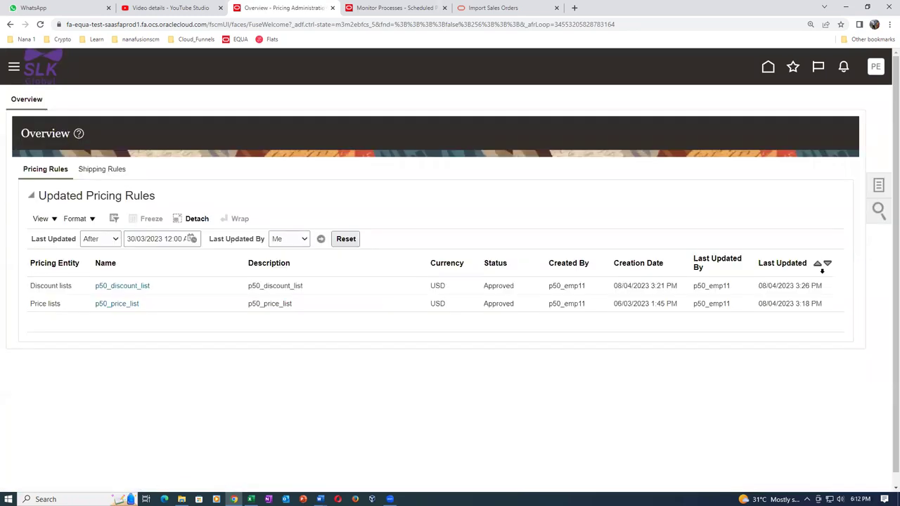
{"action": "left_click", "coordinate": [880, 185]}
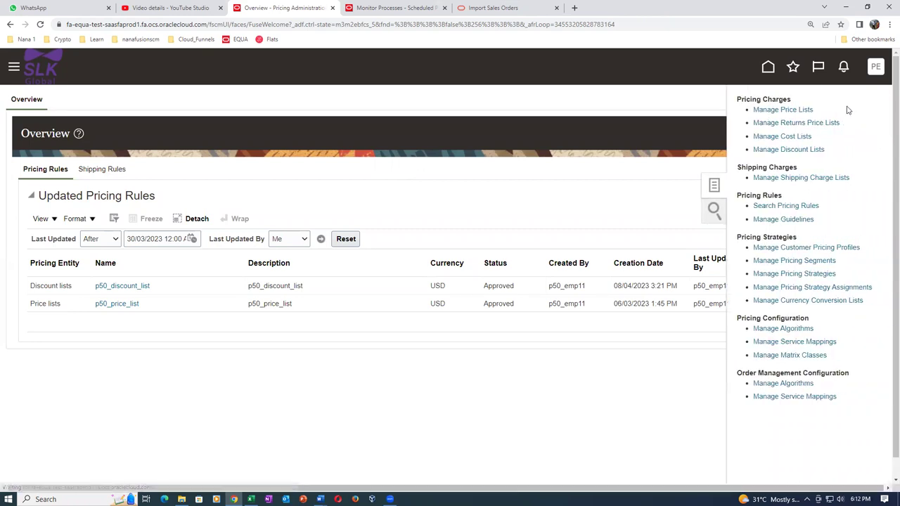
{"action": "left_click", "coordinate": [765, 110]}
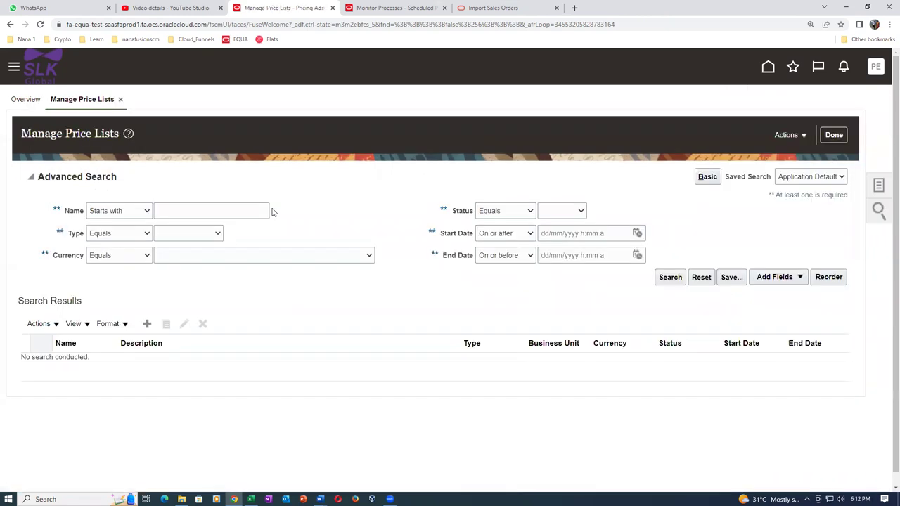
{"action": "left_click", "coordinate": [147, 323]}
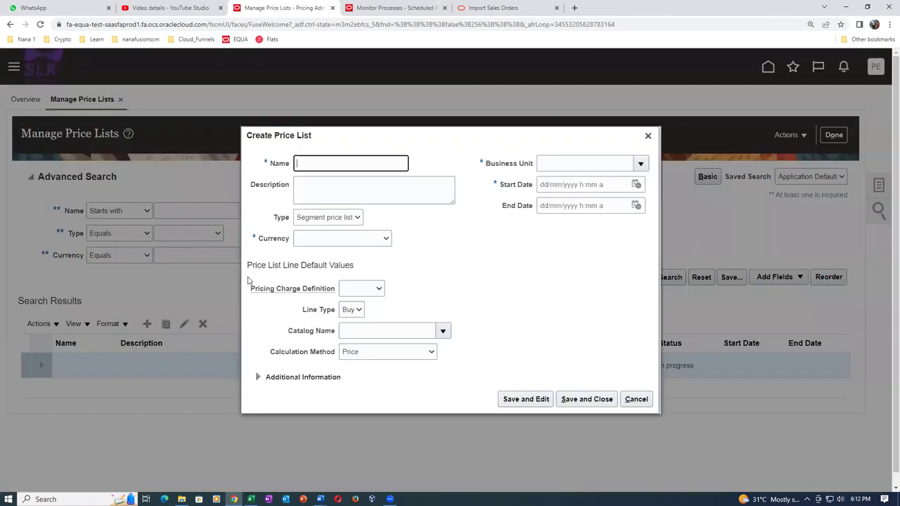
Name the price list p50_pl_2, copy the name as its description, and choose USD with Sale Price charges
{"action": "type", "text": "p50_pl_2"}
{"action": "left_click_drag", "start_coordinate": [335, 163], "coordinate": [294, 172]}
{"action": "key", "text": "ctrl+c"}
{"action": "left_click", "coordinate": [395, 176]}
{"action": "key", "text": "ctrl+v"}
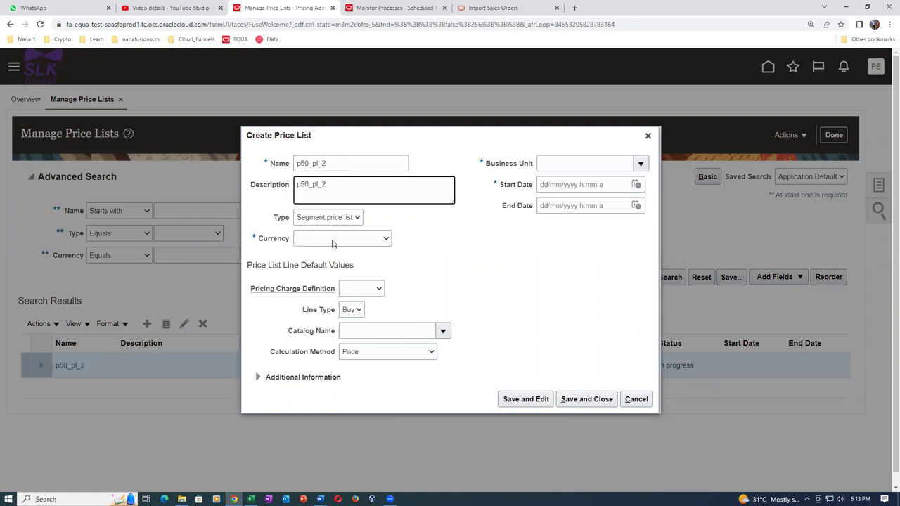
{"action": "left_click", "coordinate": [332, 244]}
{"action": "left_click", "coordinate": [325, 259]}
{"action": "left_click", "coordinate": [370, 291]}
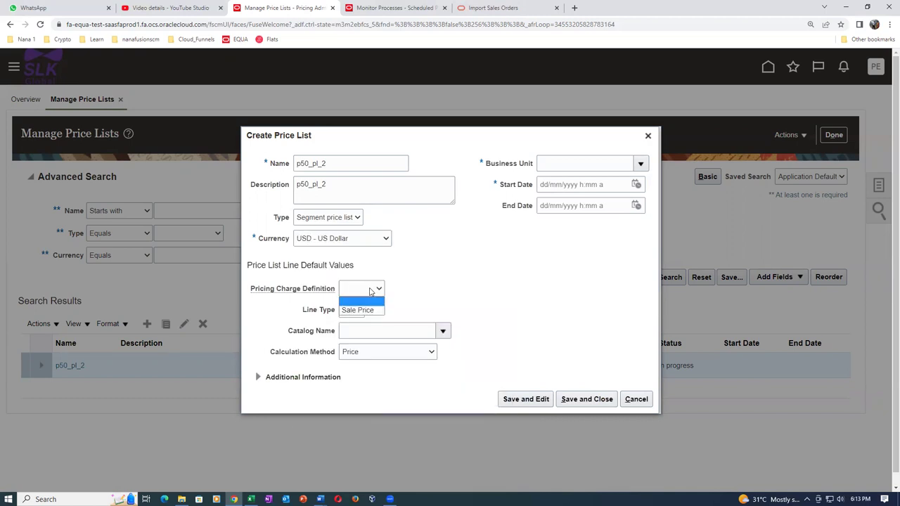
{"action": "left_click", "coordinate": [358, 310]}
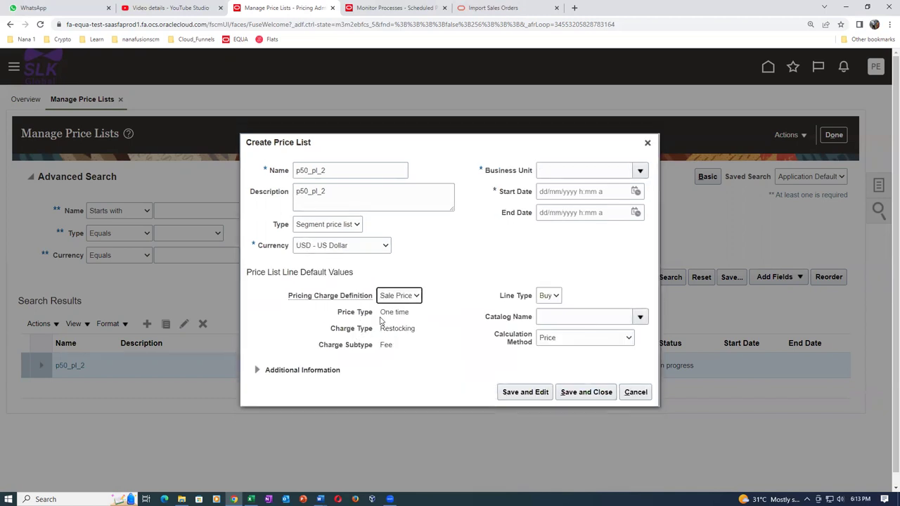
Set business unit p50 US Business Units and today's start date, then Save and Edit
{"action": "left_click", "coordinate": [550, 168]}
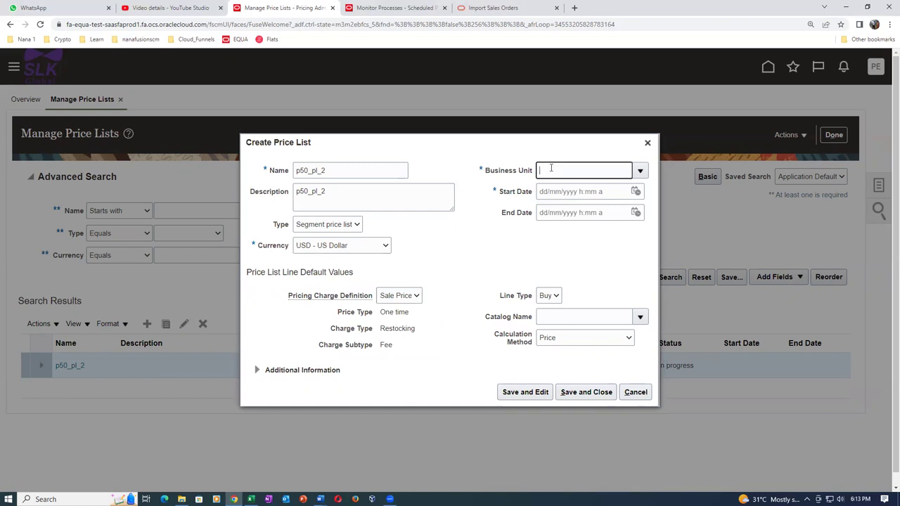
{"action": "type", "text": "p50"}
{"action": "key", "text": "Tab"}
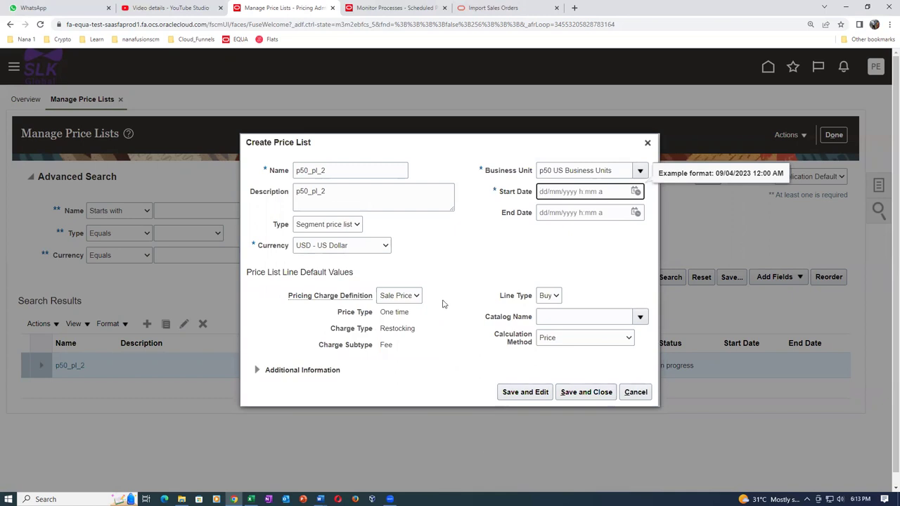
{"action": "left_click", "coordinate": [636, 192]}
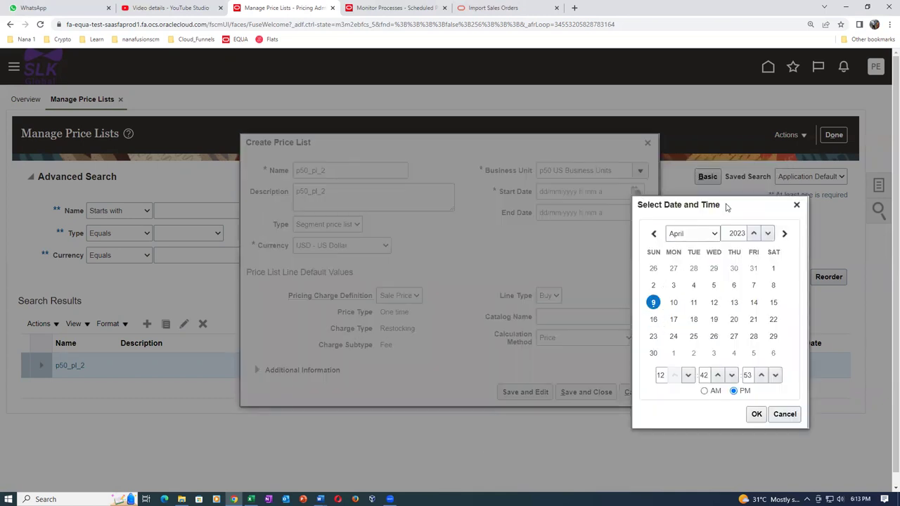
{"action": "left_click_drag", "start_coordinate": [727, 207], "coordinate": [645, 185]}
{"action": "left_click", "coordinate": [674, 393]}
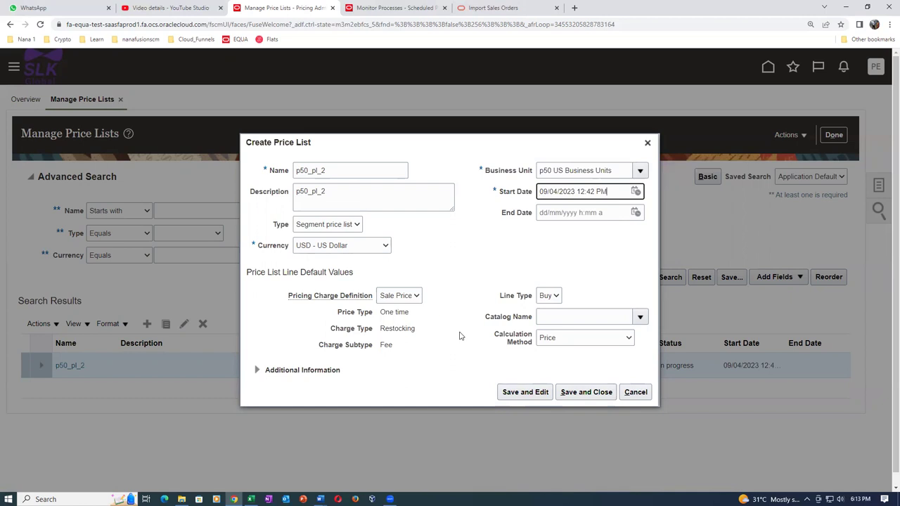
{"action": "left_click", "coordinate": [525, 392]}
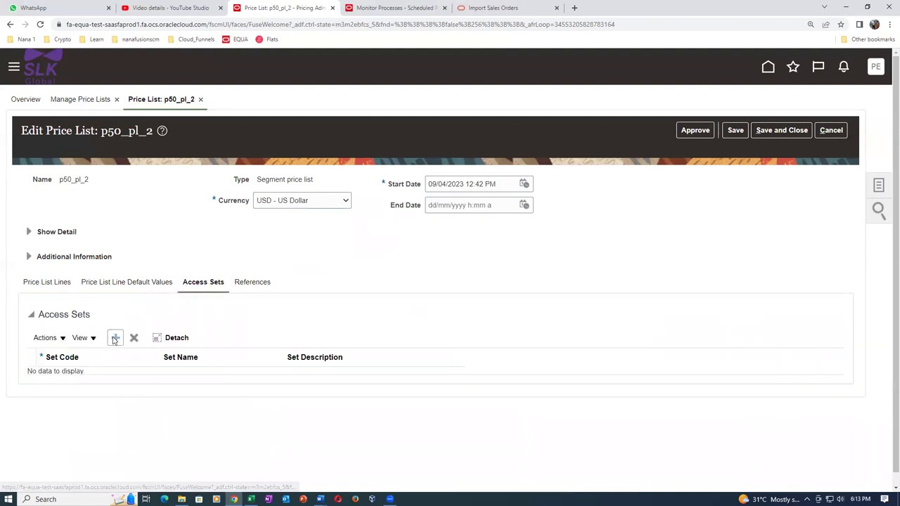
Add the COMMON access set, save and approve p50_pl_2, then open a new browser tab
{"action": "type", "text": "COMMON"}
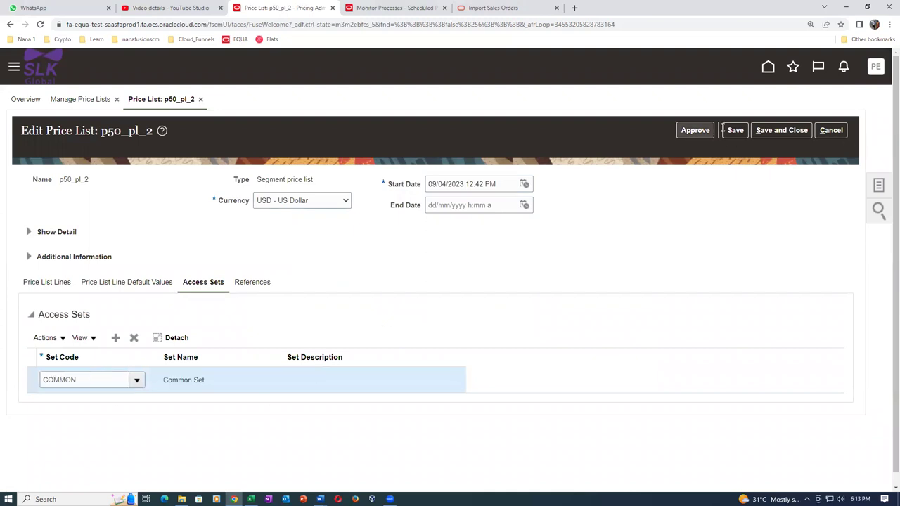
{"action": "left_click", "coordinate": [735, 131]}
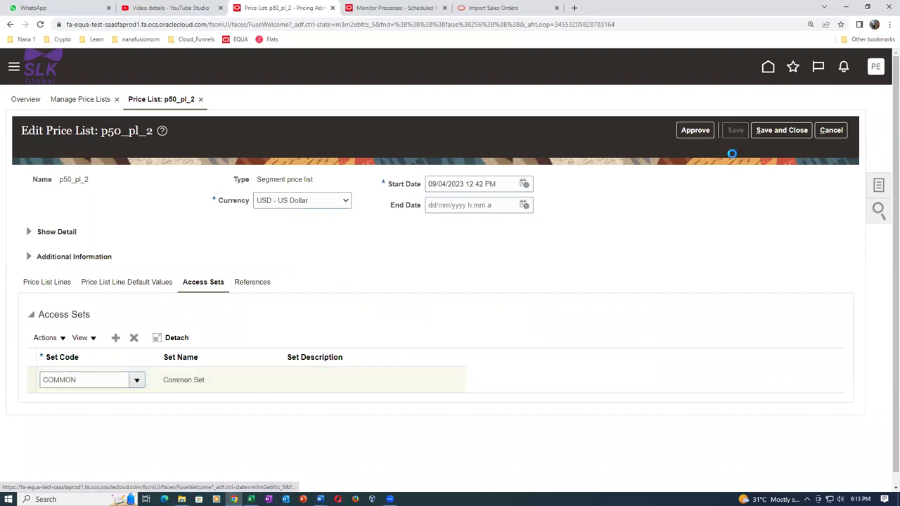
{"action": "left_click", "coordinate": [695, 130]}
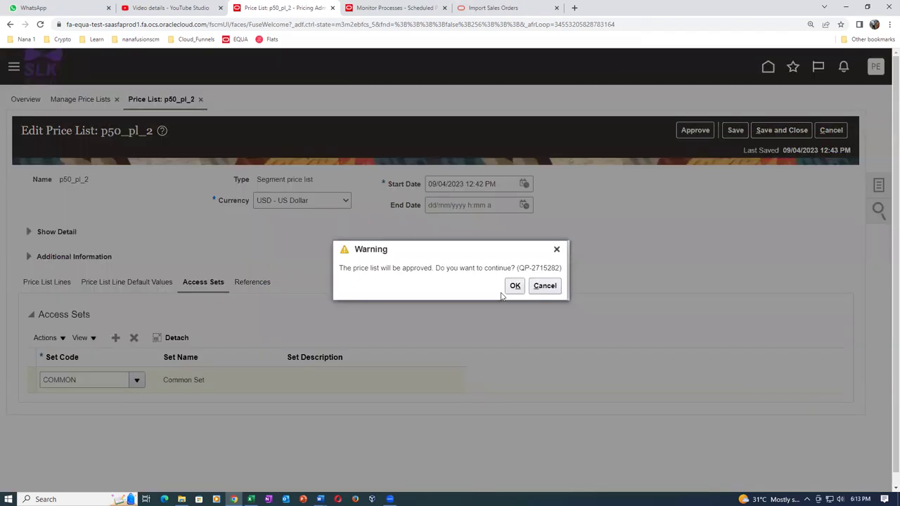
{"action": "left_click", "coordinate": [515, 286]}
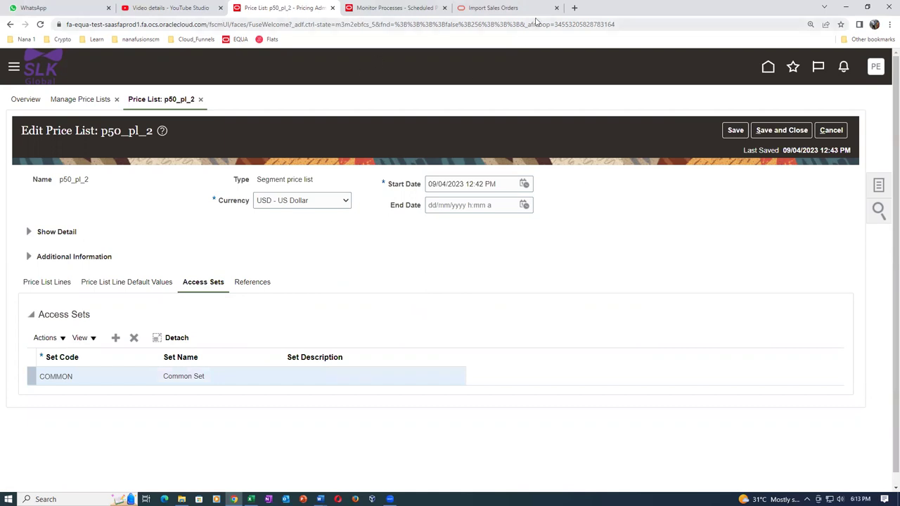
{"action": "left_click", "coordinate": [575, 8]}
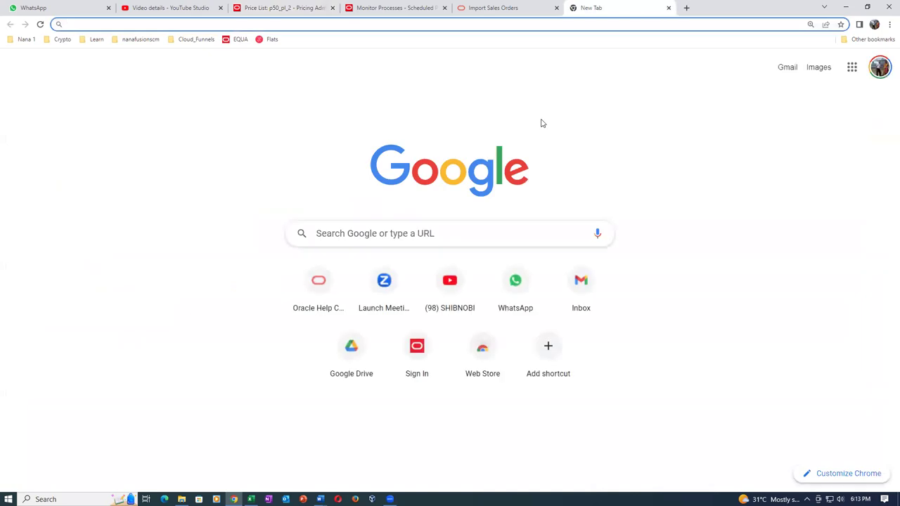
Go to Google Drive in the new tab and scroll to the folder list
{"action": "type", "text": "drive"}
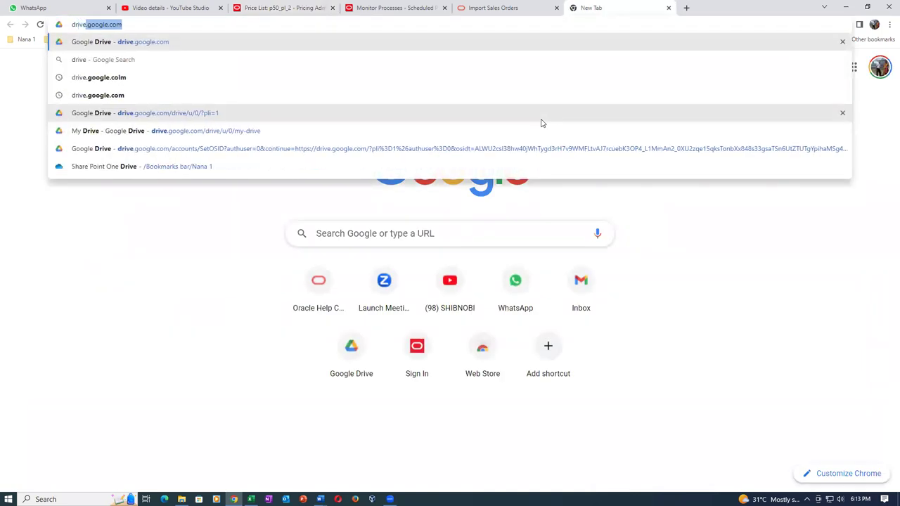
{"action": "key", "text": "Return"}
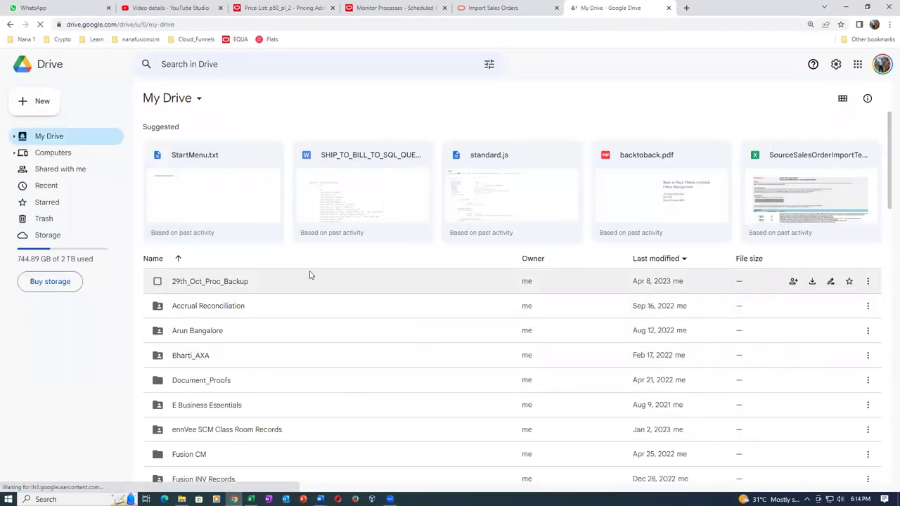
{"action": "scroll", "coordinate": [312, 281], "scroll_direction": "down", "scroll_amount": 3}
{"action": "scroll", "coordinate": [288, 355], "scroll_direction": "up", "scroll_amount": 5}
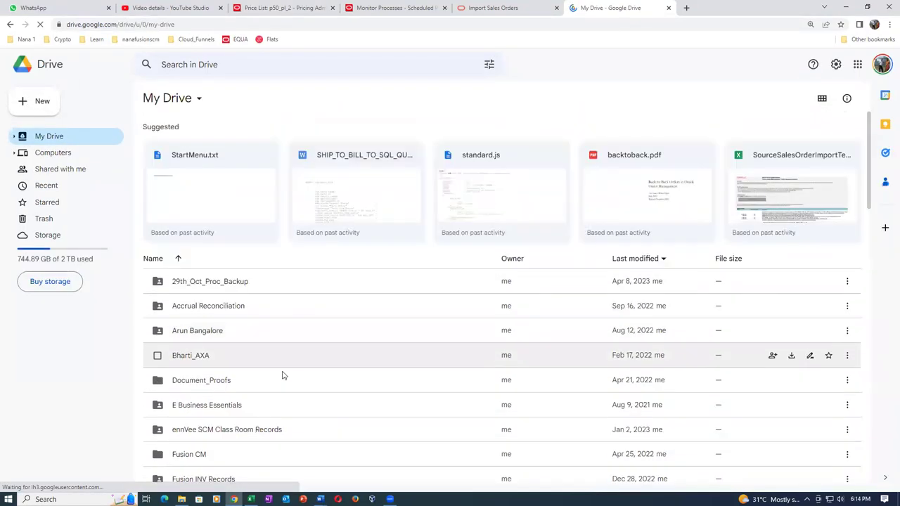
{"action": "scroll", "coordinate": [282, 372], "scroll_direction": "down", "scroll_amount": 5}
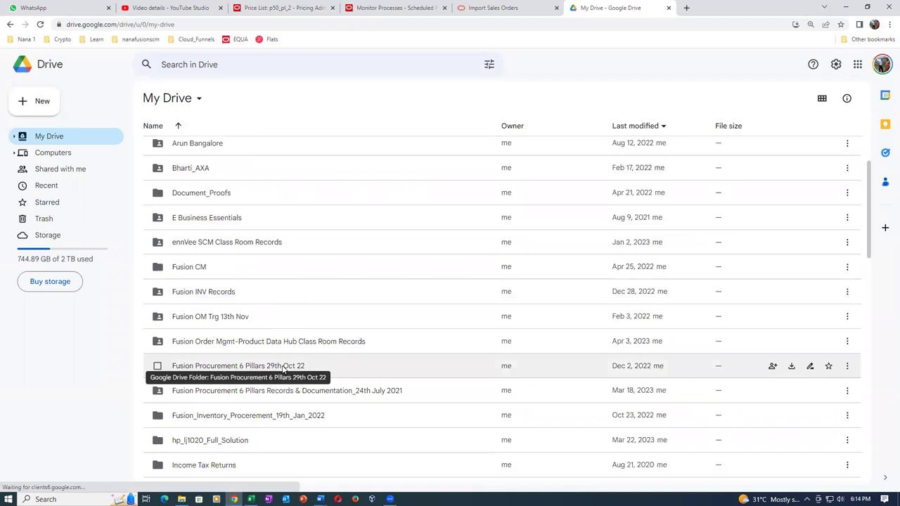
{"action": "scroll", "coordinate": [283, 370], "scroll_direction": "down", "scroll_amount": 3}
{"action": "scroll", "coordinate": [282, 368], "scroll_direction": "down", "scroll_amount": 3}
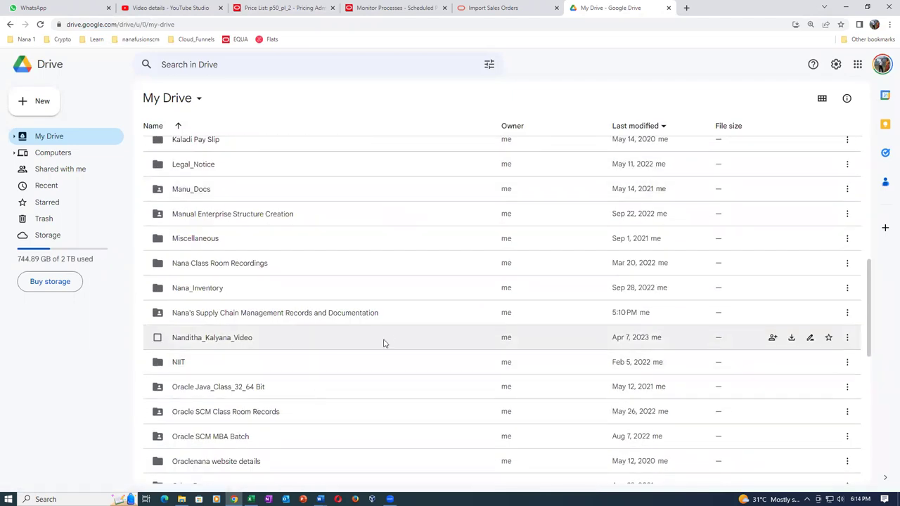
Drill through the SCM training folders down to Fusion_Order_Management_Documentation > Sales_Order_Import
{"action": "double_click", "coordinate": [396, 314]}
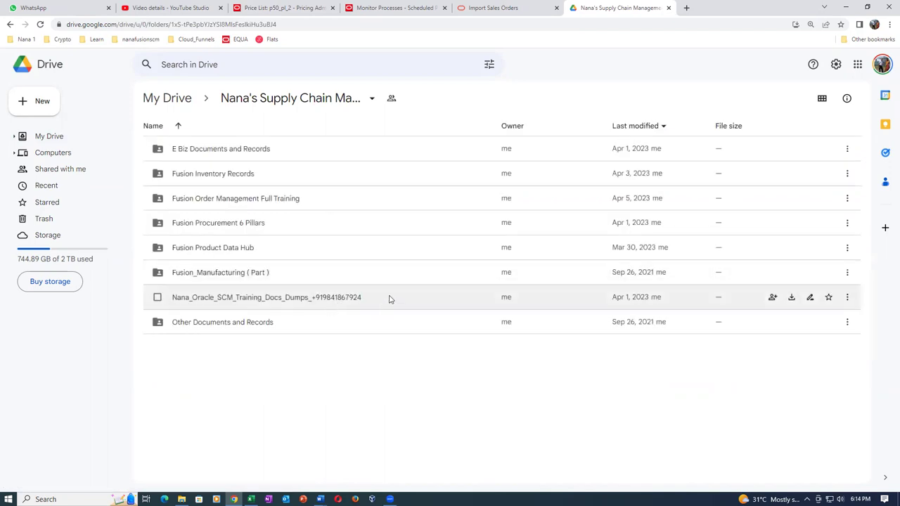
{"action": "double_click", "coordinate": [390, 299]}
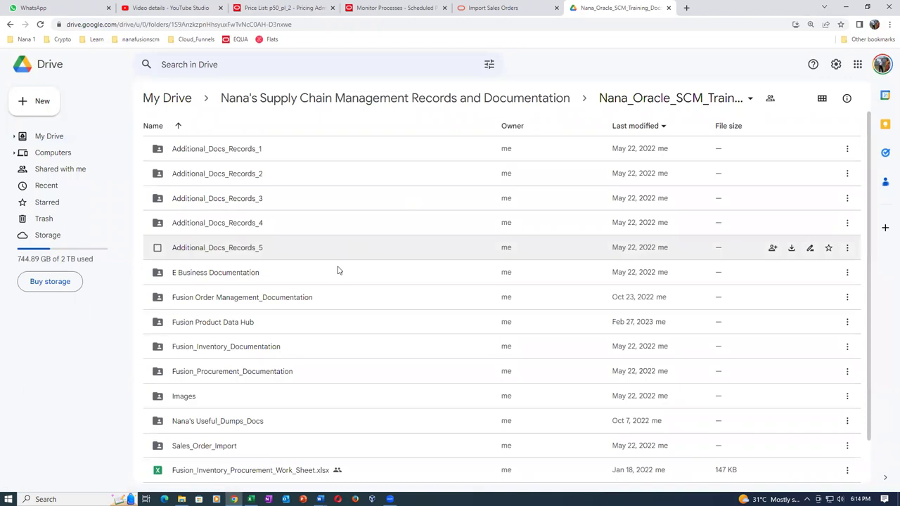
{"action": "double_click", "coordinate": [341, 301]}
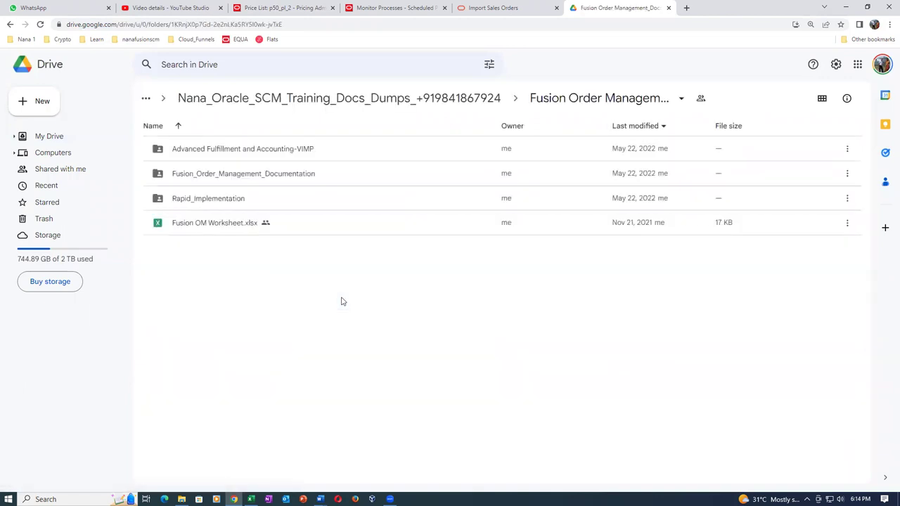
{"action": "double_click", "coordinate": [339, 182]}
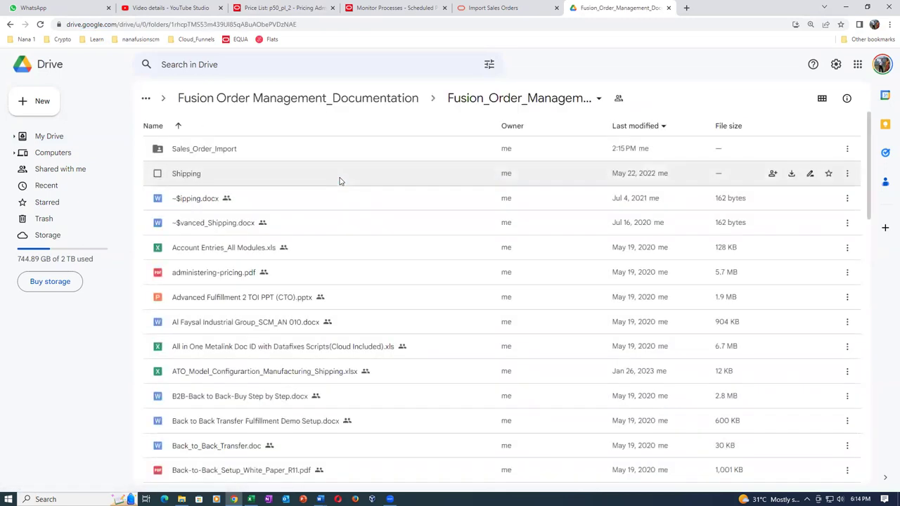
{"action": "double_click", "coordinate": [274, 158]}
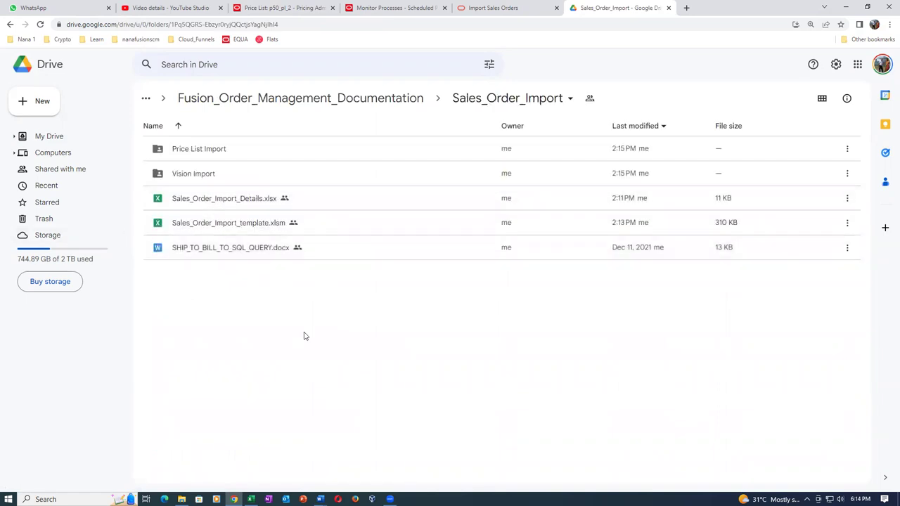
Delete the old Sales_Order_Import_template.xlsm and upload the newer local Sales_Order_Import_template file
{"action": "left_click", "coordinate": [343, 227]}
{"action": "key", "text": "Delete"}
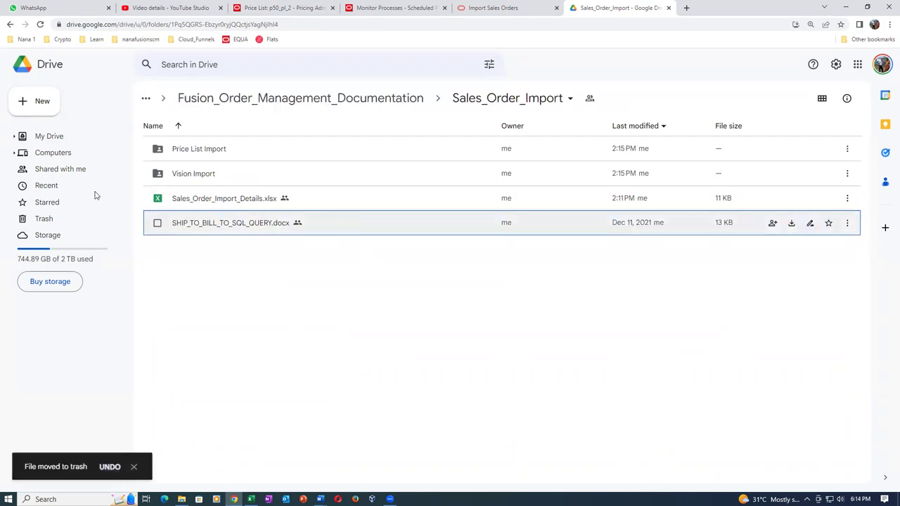
{"action": "left_click", "coordinate": [38, 111]}
{"action": "left_click", "coordinate": [44, 126]}
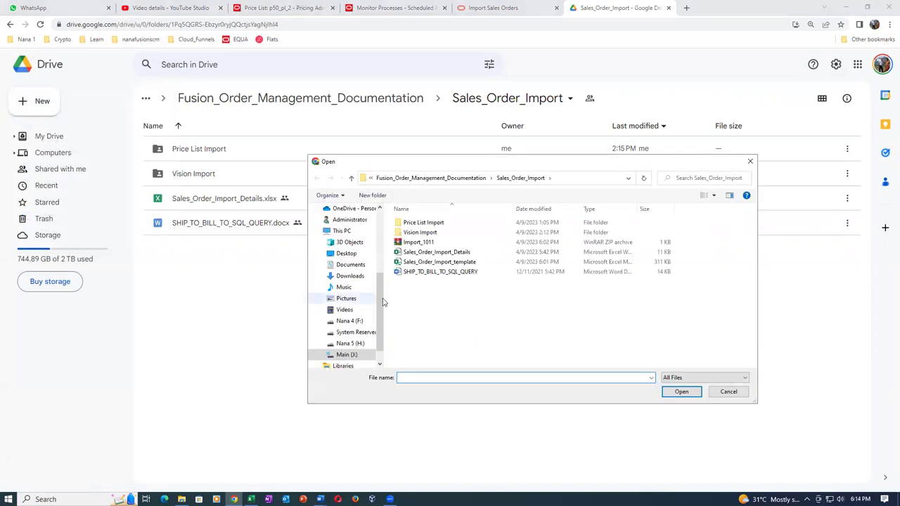
{"action": "left_click", "coordinate": [451, 261]}
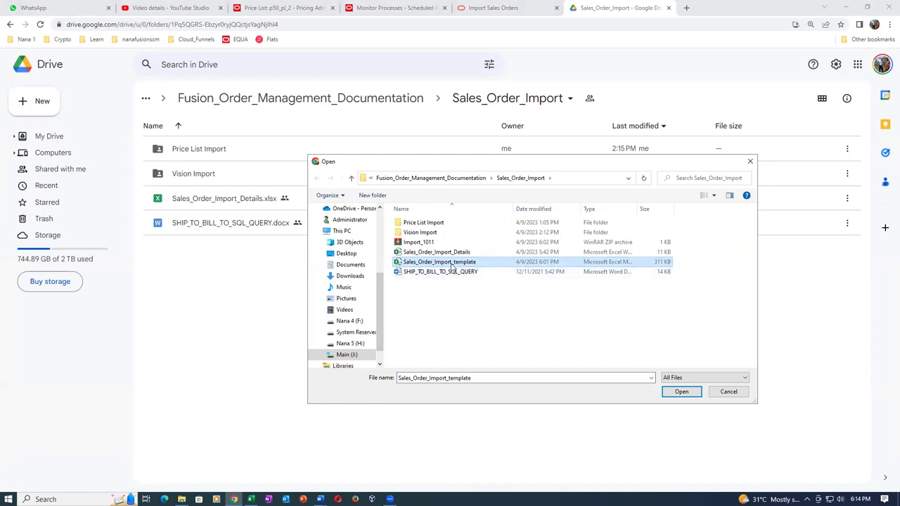
{"action": "left_click", "coordinate": [686, 392]}
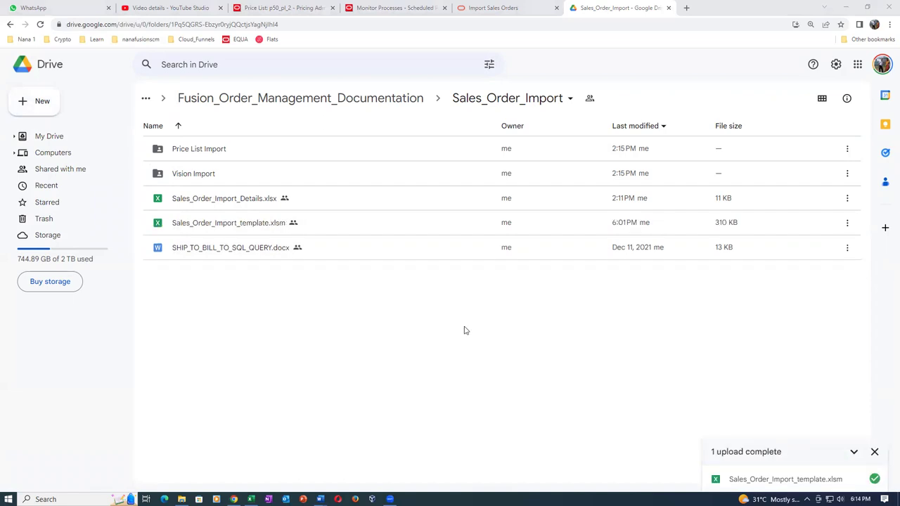
{"action": "left_click", "coordinate": [875, 453]}
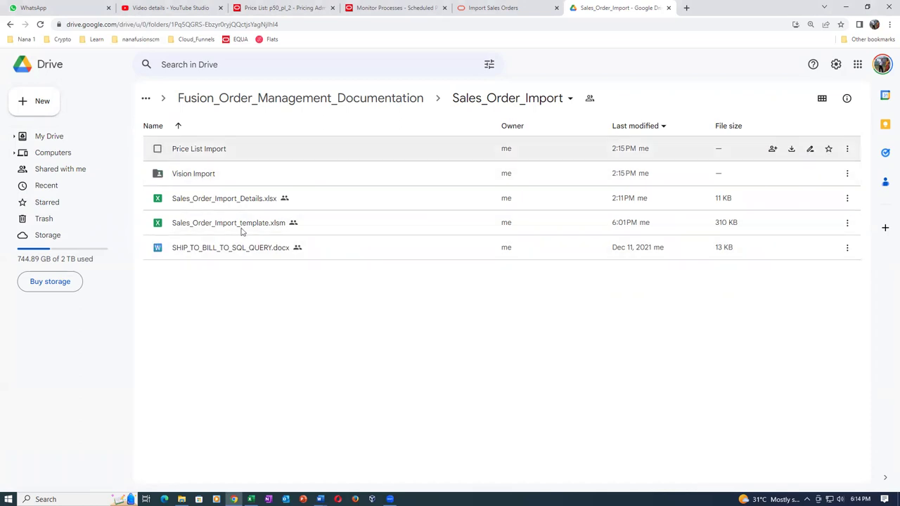
Close the Drive tab and Save and Close the p50_pl_2 price list
{"action": "left_click", "coordinate": [668, 8]}
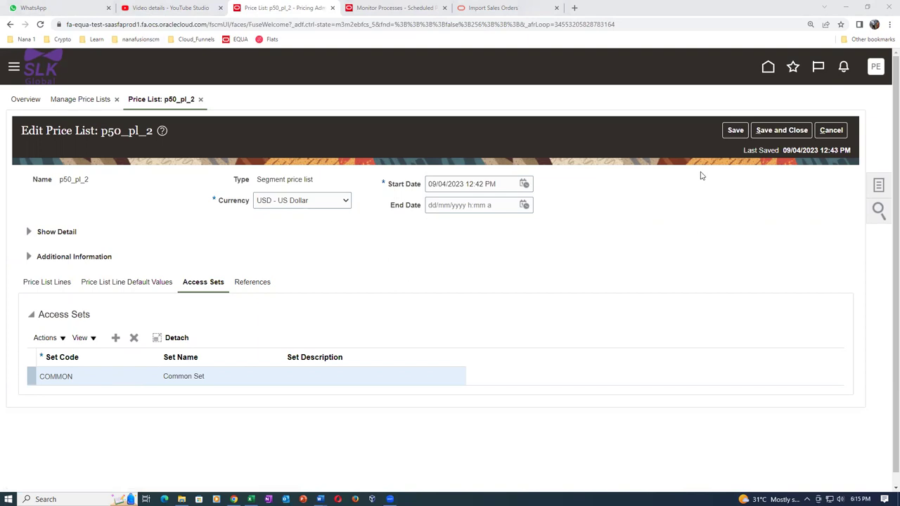
{"action": "left_click", "coordinate": [791, 131]}
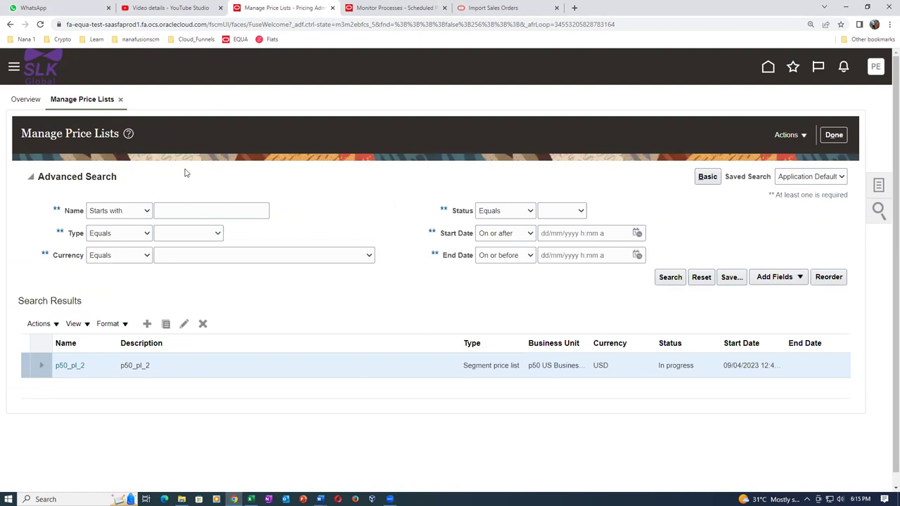
Download the Maintain Price List Data spreadsheet and open ManagePriceLists (9).xlsx
{"action": "left_click", "coordinate": [785, 140]}
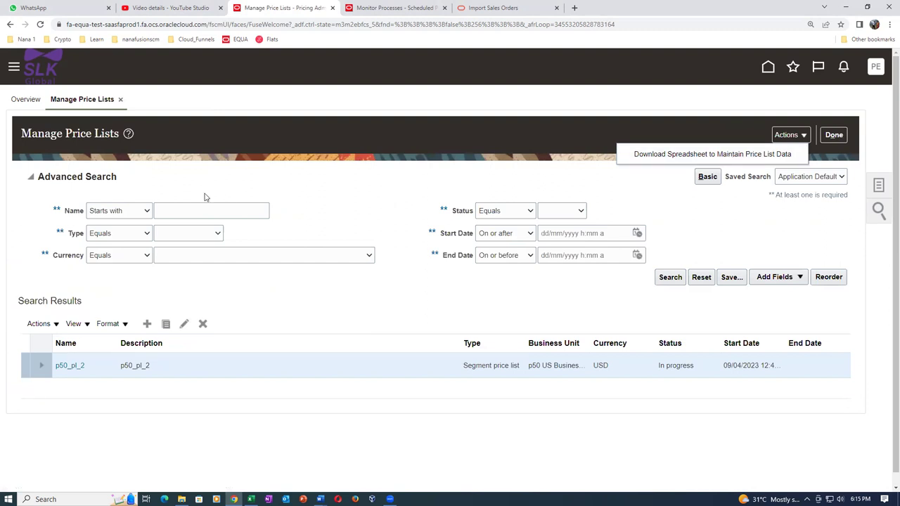
{"action": "left_click", "coordinate": [3, 190]}
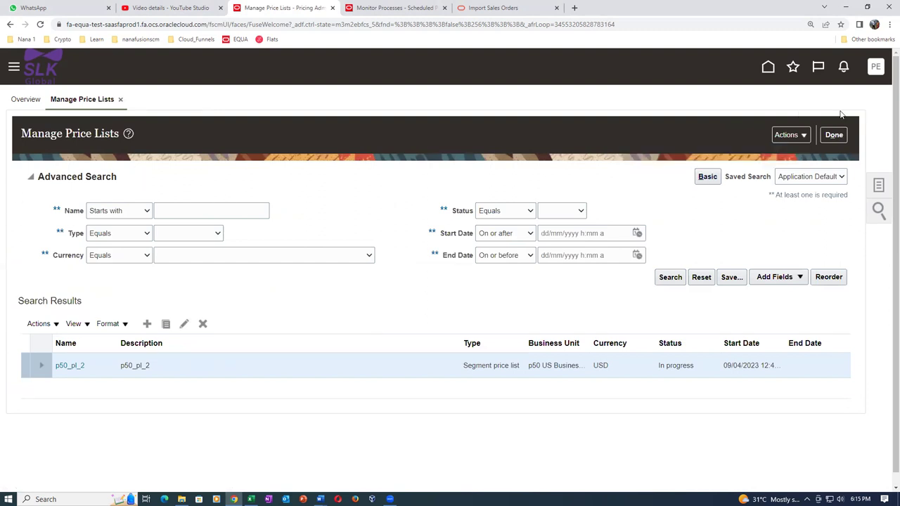
{"action": "left_click", "coordinate": [787, 136]}
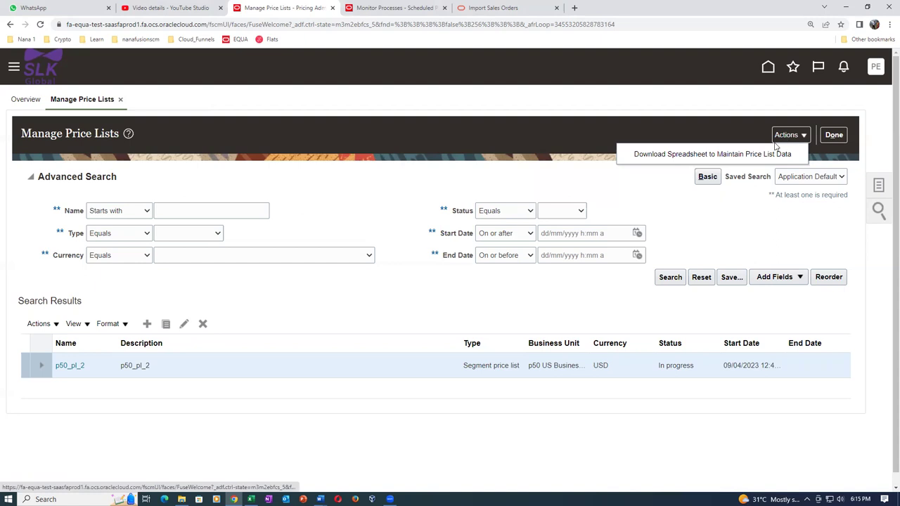
{"action": "left_click", "coordinate": [695, 155]}
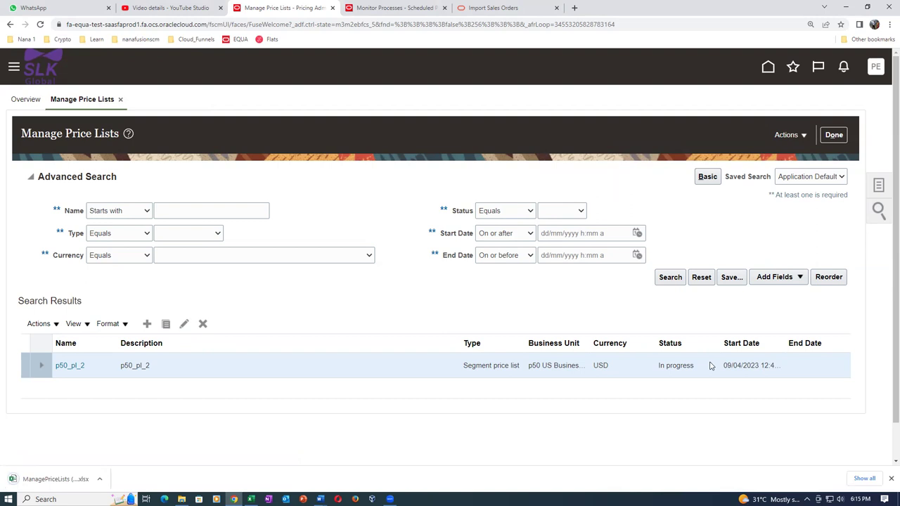
{"action": "key", "text": "ctrl+j"}
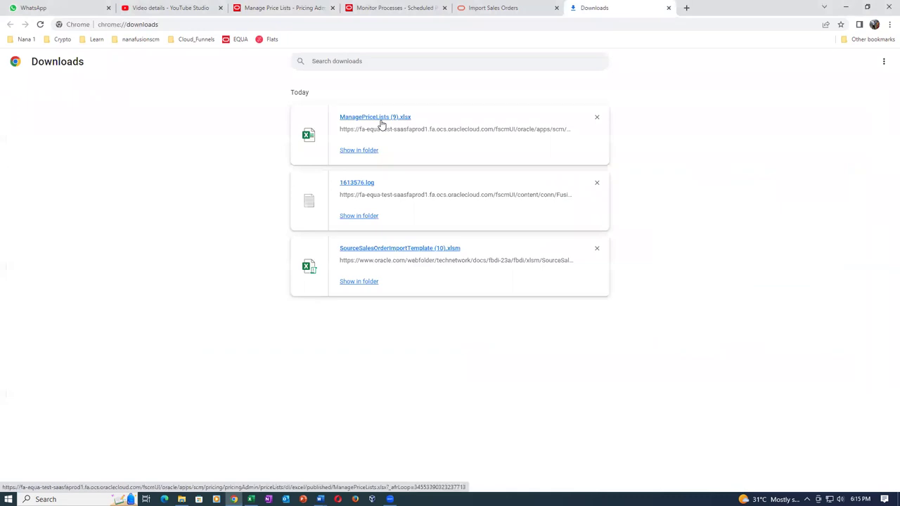
{"action": "key", "text": "alt+Tab"}
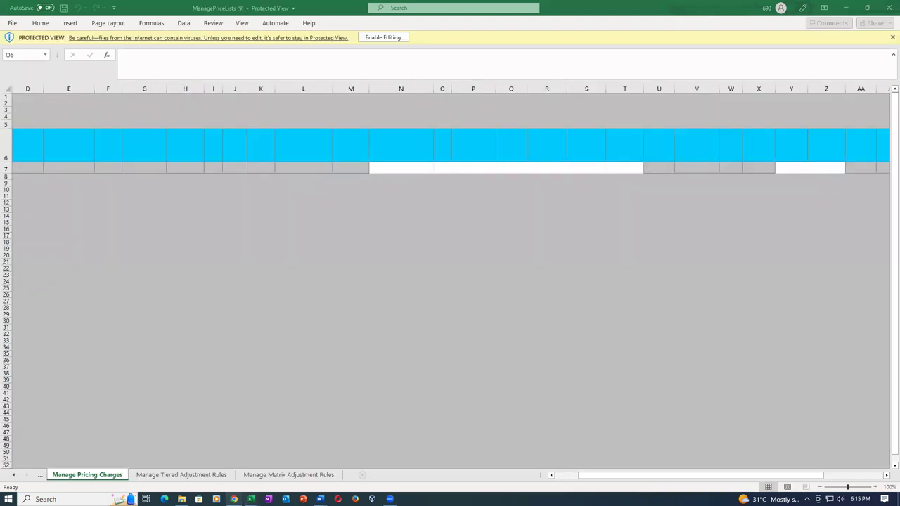
Close Sales_Order_Import_Details without saving and enable editing in ManagePriceLists (9)
{"action": "mouse_move", "coordinate": [251, 500]}
{"action": "left_click", "coordinate": [198, 478]}
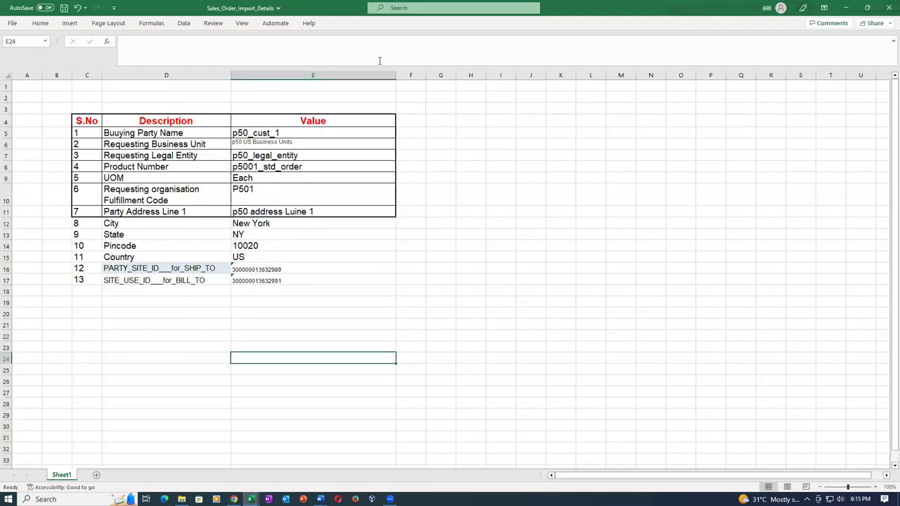
{"action": "key", "text": "ctrl+w"}
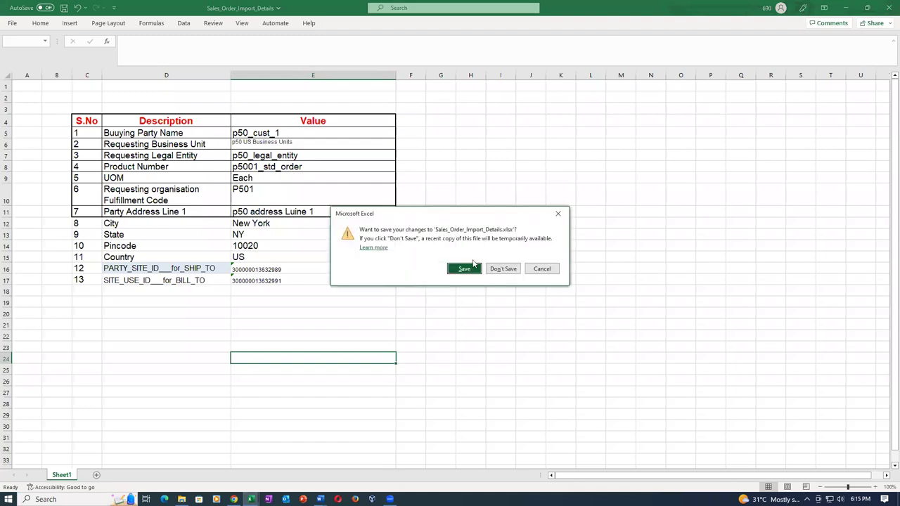
{"action": "left_click", "coordinate": [501, 268]}
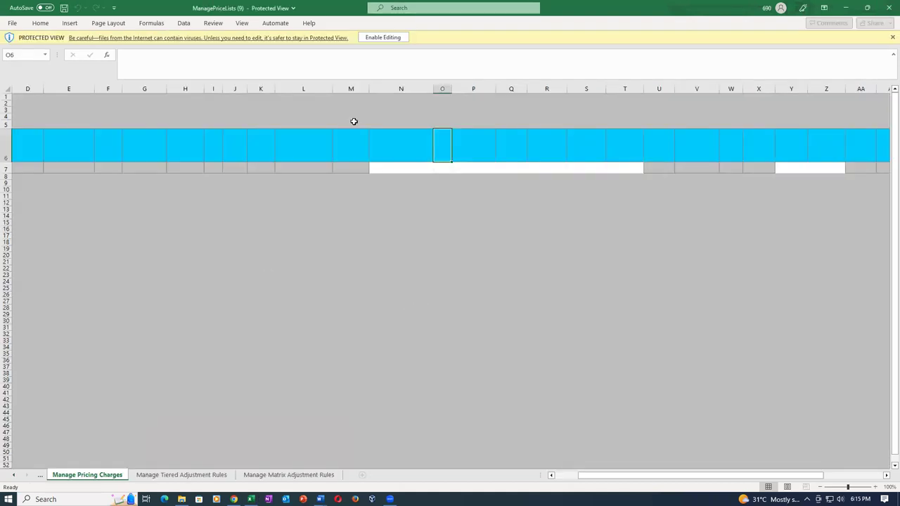
{"action": "left_click", "coordinate": [382, 37]}
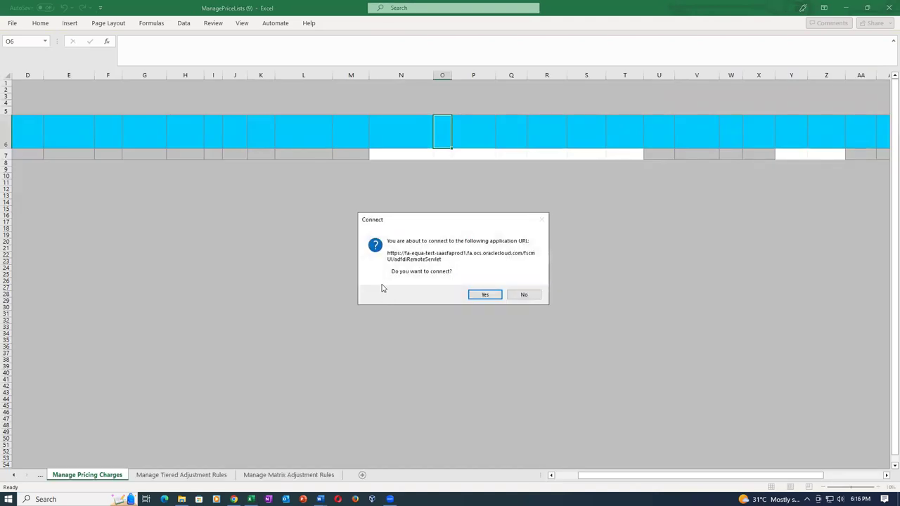
Connect the workbook to Fusion, sign in with the user name and password, and dismiss the import error
{"action": "left_click", "coordinate": [486, 296]}
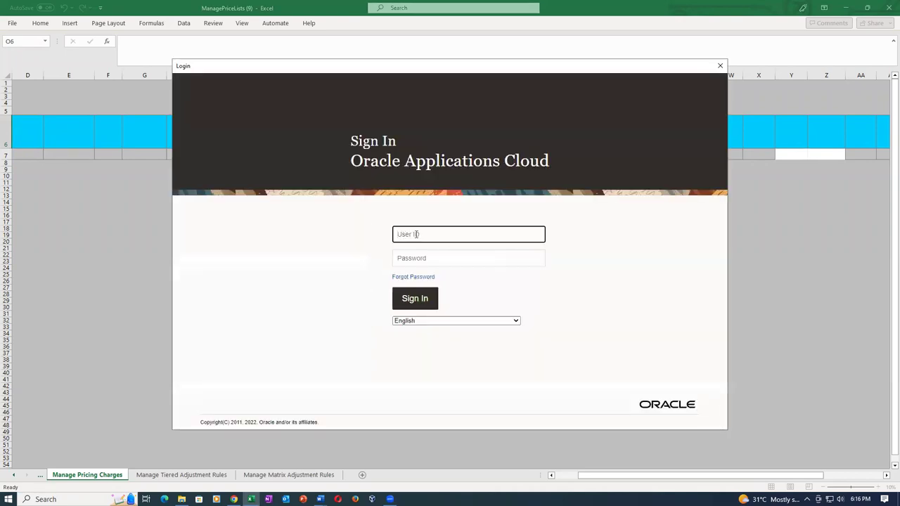
{"action": "type", "text": "p50_emp11"}
{"action": "key", "text": "Tab"}
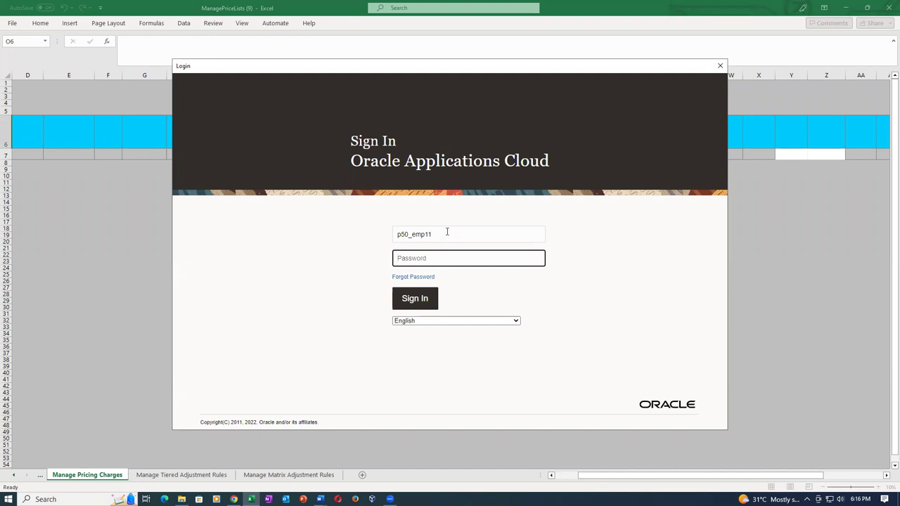
{"action": "type", "text": "•"}
{"action": "left_click", "coordinate": [428, 301]}
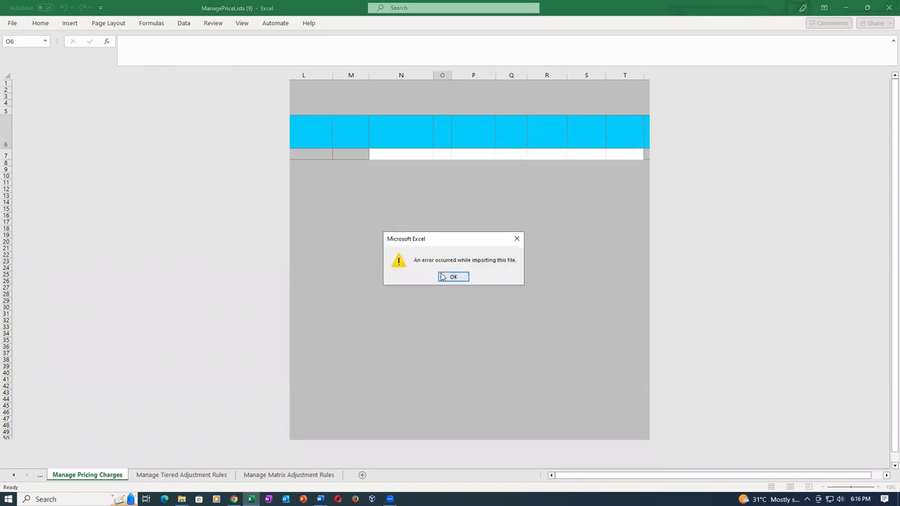
{"action": "left_click", "coordinate": [443, 274]}
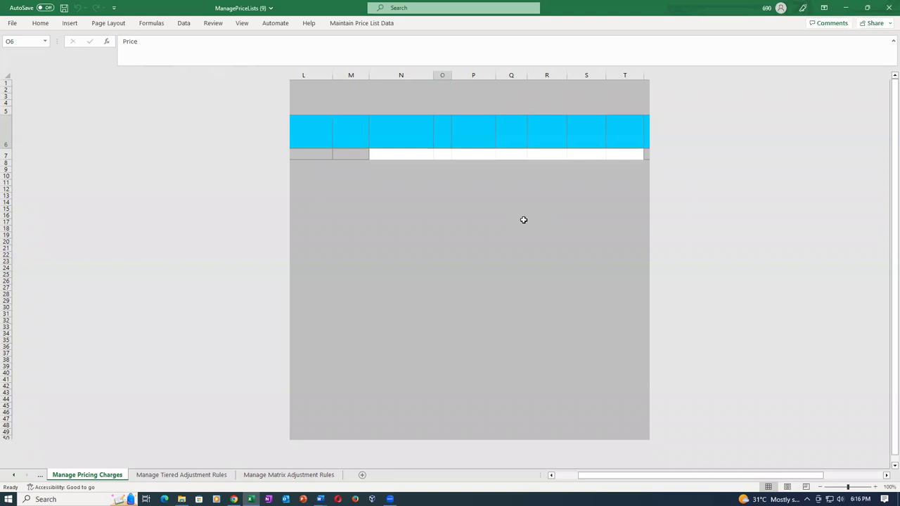
Open ManagePriceLists_1 from the Price List Import folder and decline the Fusion server connection
{"action": "left_click", "coordinate": [513, 153]}
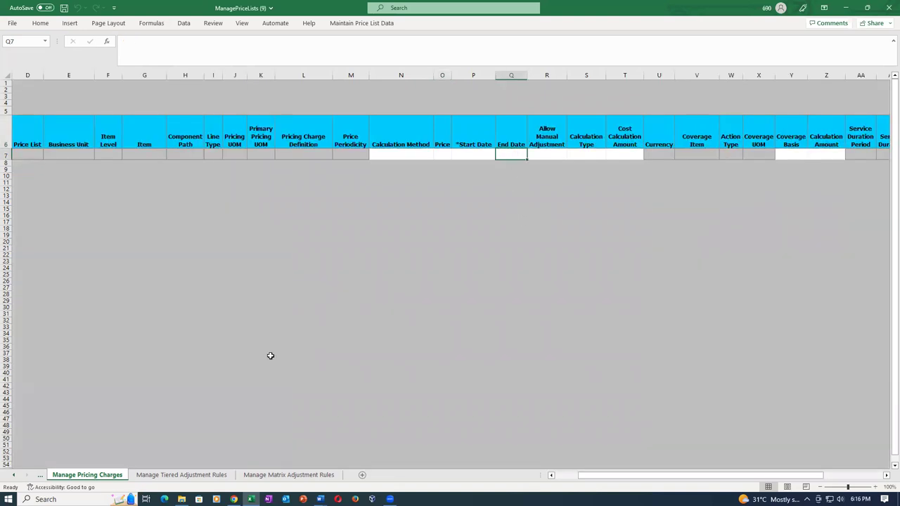
{"action": "left_click", "coordinate": [23, 154]}
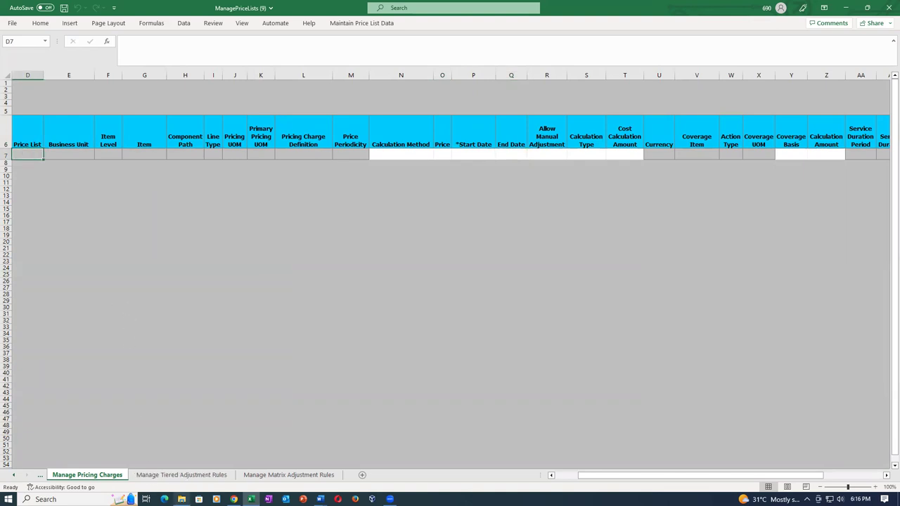
{"action": "left_click", "coordinate": [182, 499]}
{"action": "left_click", "coordinate": [492, 146]}
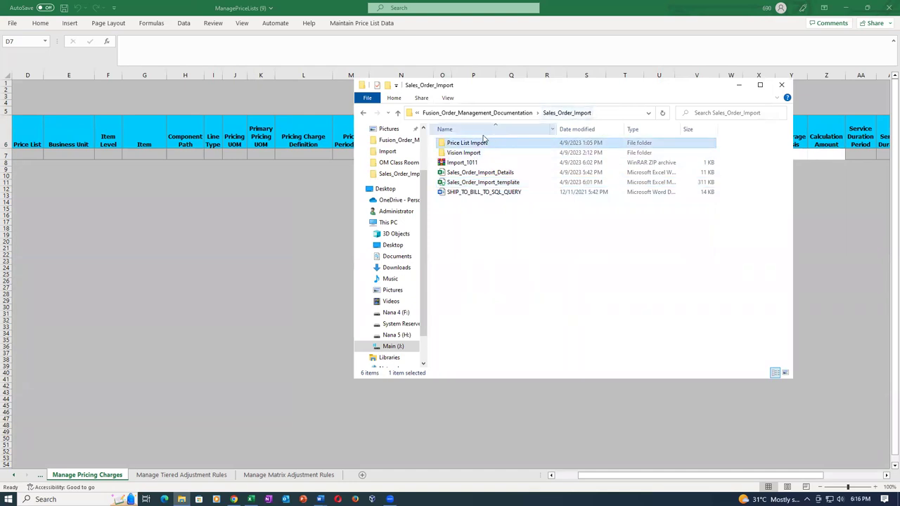
{"action": "double_click", "coordinate": [490, 146]}
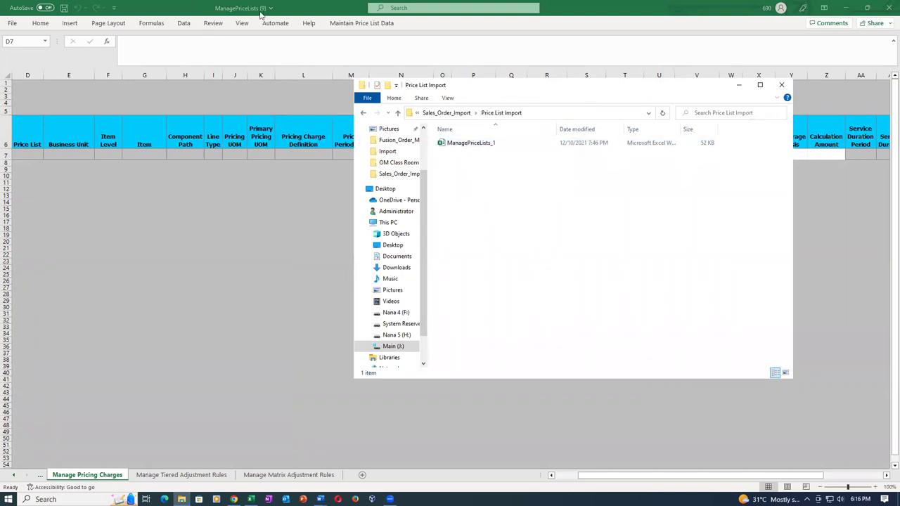
{"action": "double_click", "coordinate": [480, 144]}
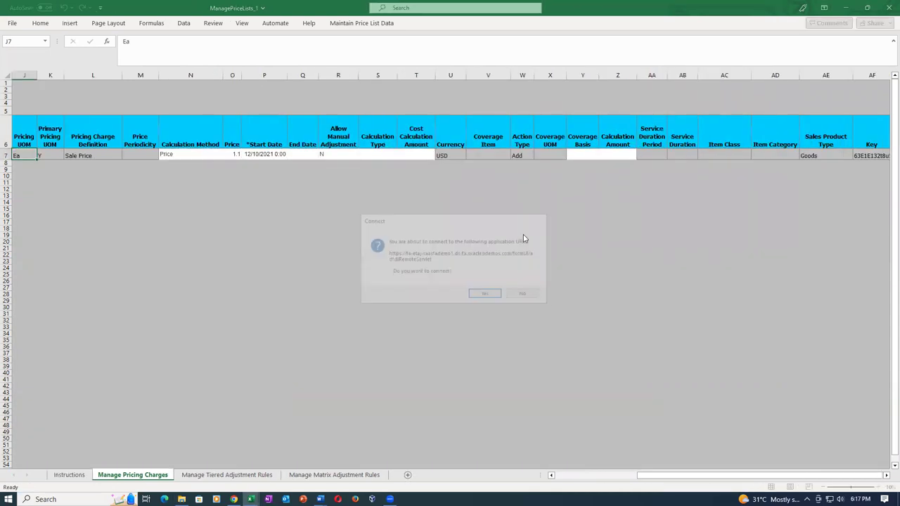
{"action": "left_click", "coordinate": [528, 295]}
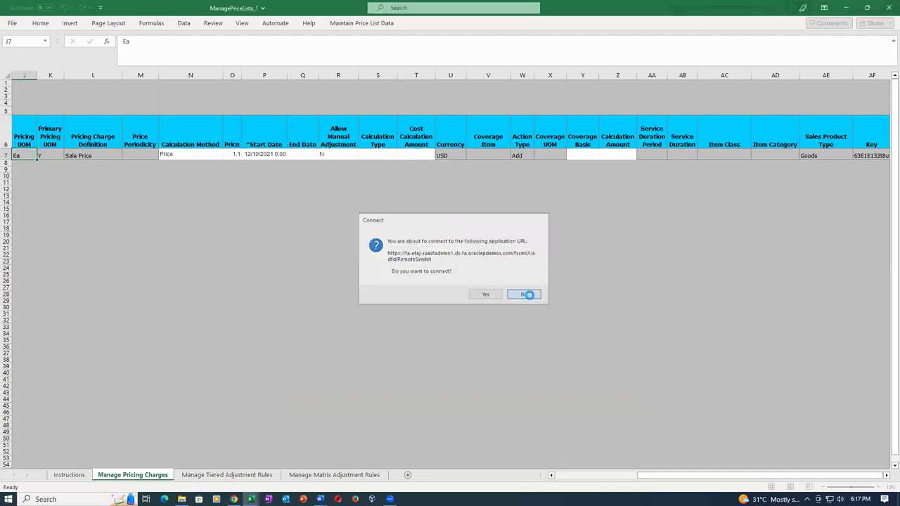
{"action": "left_click", "coordinate": [531, 270]}
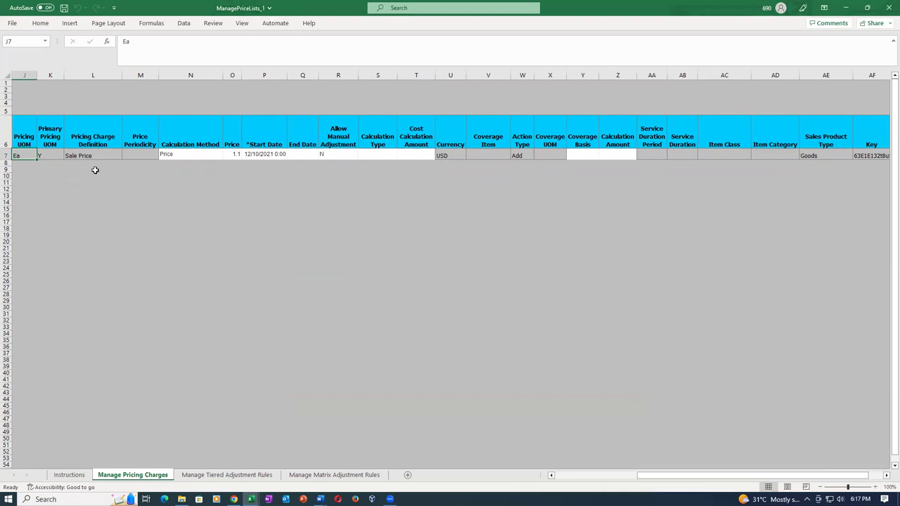
Enter p50_pl_2 as the Price List in row 7
{"action": "key", "text": "Home"}
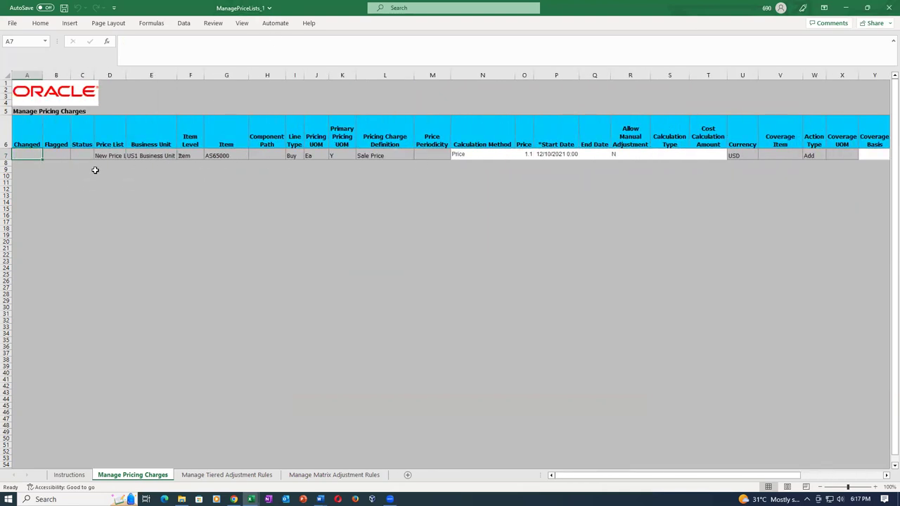
{"action": "key", "text": "Right"}
{"action": "key", "text": "Right"}
{"action": "key", "text": "Right"}
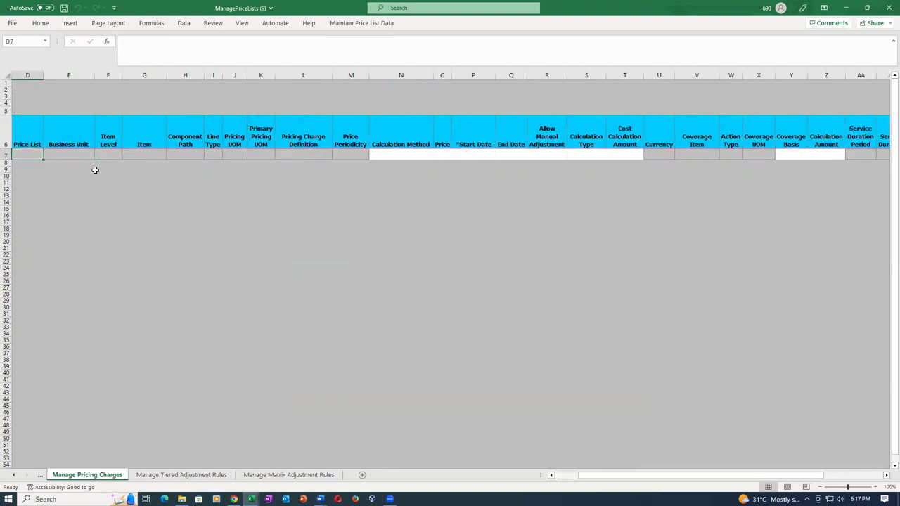
{"action": "type", "text": "p50_pl_2"}
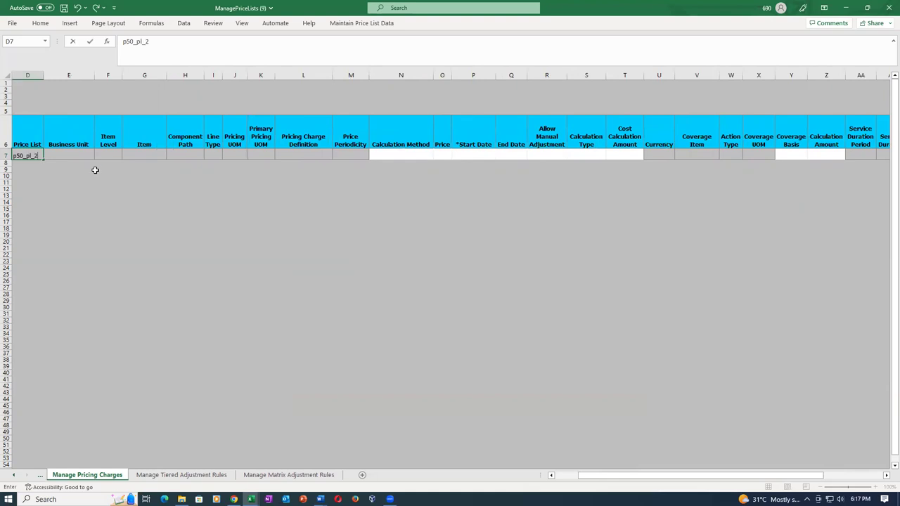
{"action": "key", "text": "Tab"}
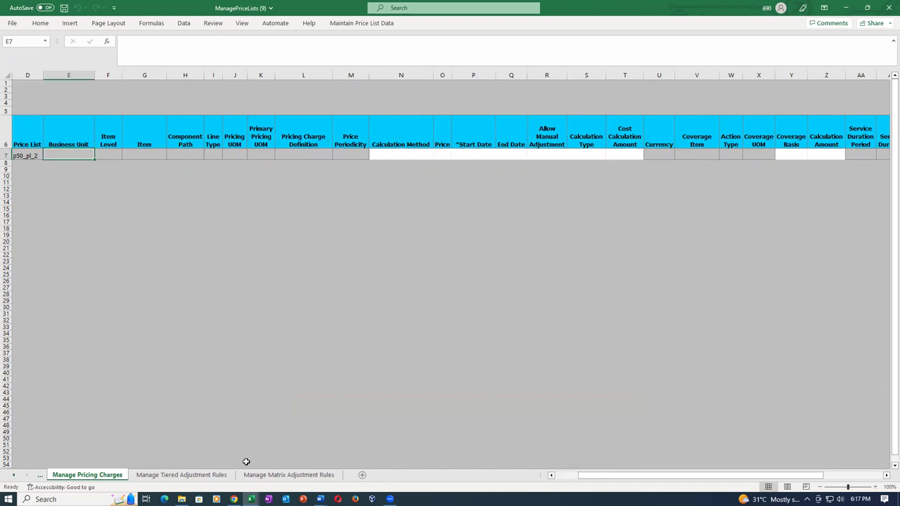
Paste business unit 'p50 US Business Units' from Sales_Order_Import_Details into row 7
{"action": "left_click", "coordinate": [250, 499]}
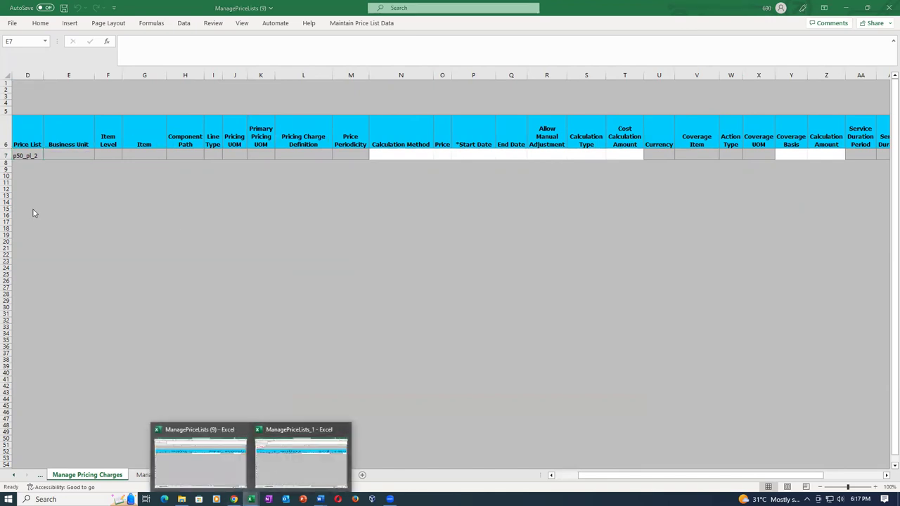
{"action": "left_click", "coordinate": [8, 25]}
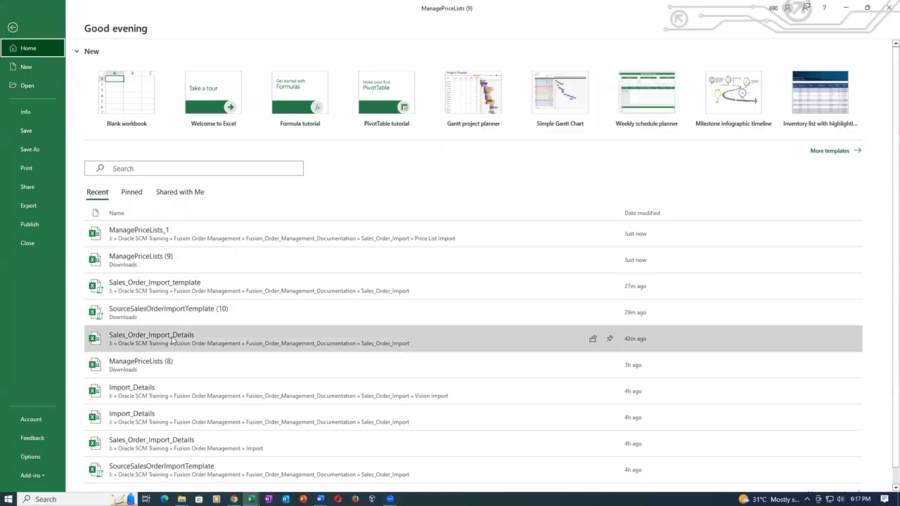
{"action": "left_click", "coordinate": [173, 341]}
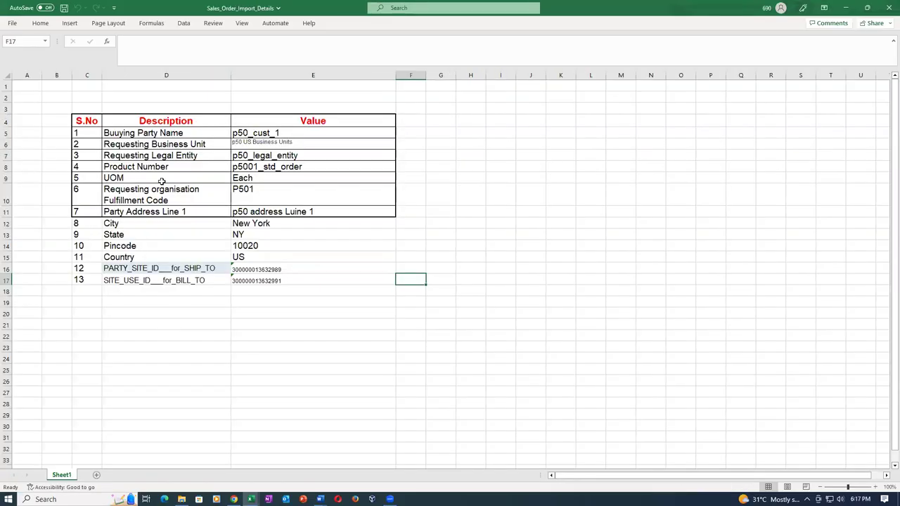
{"action": "left_click", "coordinate": [323, 143]}
{"action": "key", "text": "ctrl+c"}
{"action": "key", "text": "alt+Tab"}
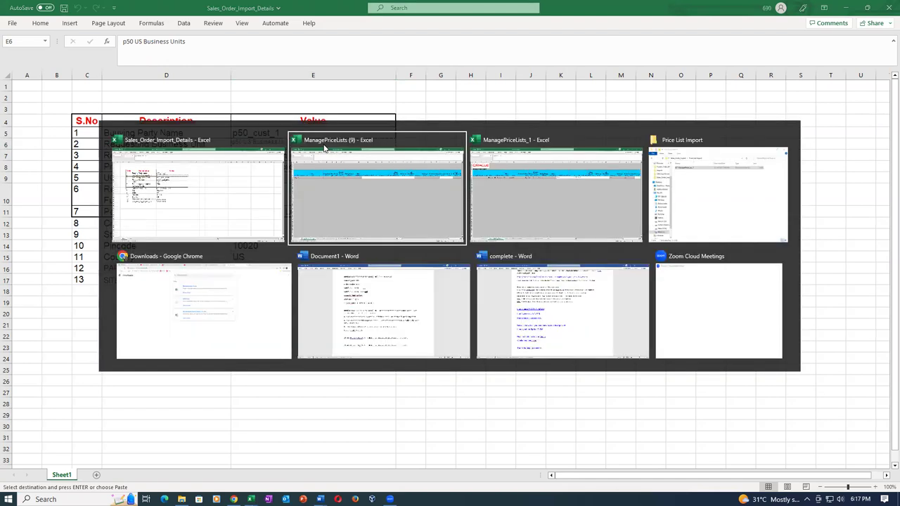
{"action": "left_click", "coordinate": [325, 148]}
{"action": "key", "text": "Return"}
Set the row's Item Level to Item, matching the ManagePriceLists_1 example
{"action": "left_click", "coordinate": [116, 156]}
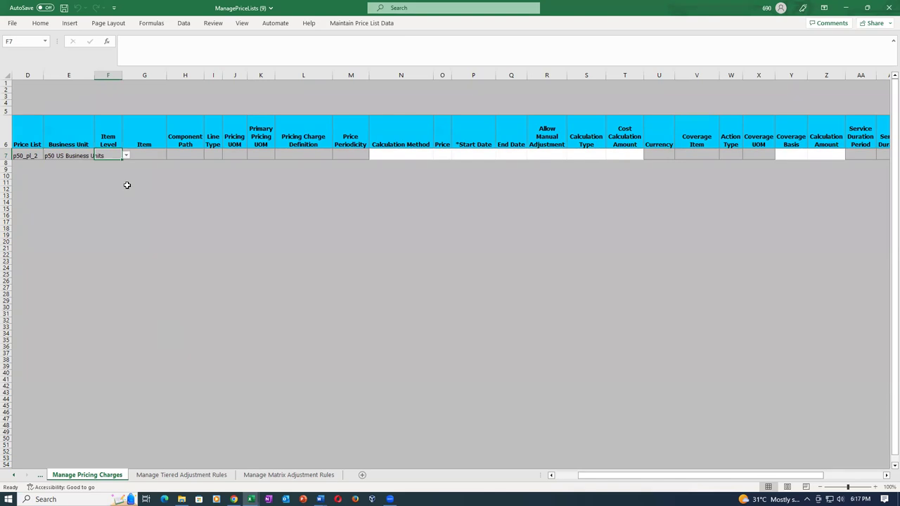
{"action": "key", "text": "alt+Tab"}
{"action": "key", "text": "alt+Tab"}
{"action": "key", "text": "alt+Tab"}
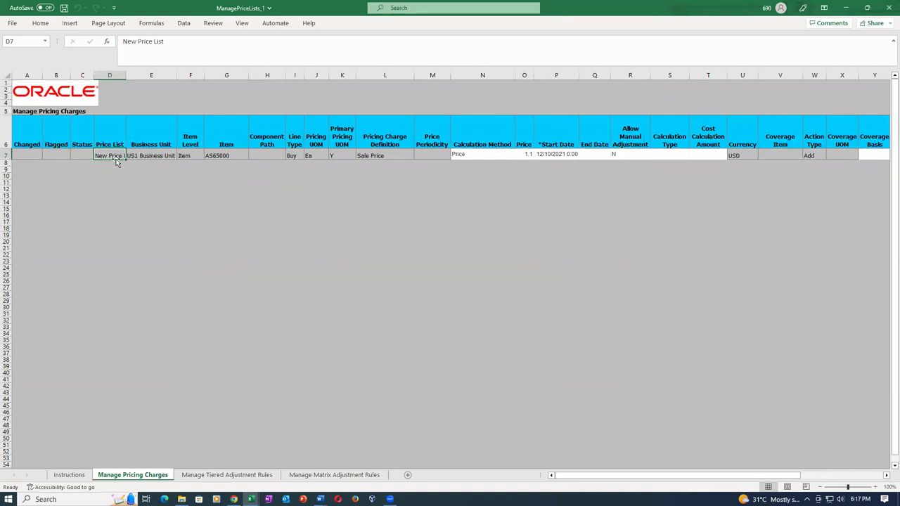
{"action": "left_click", "coordinate": [196, 155]}
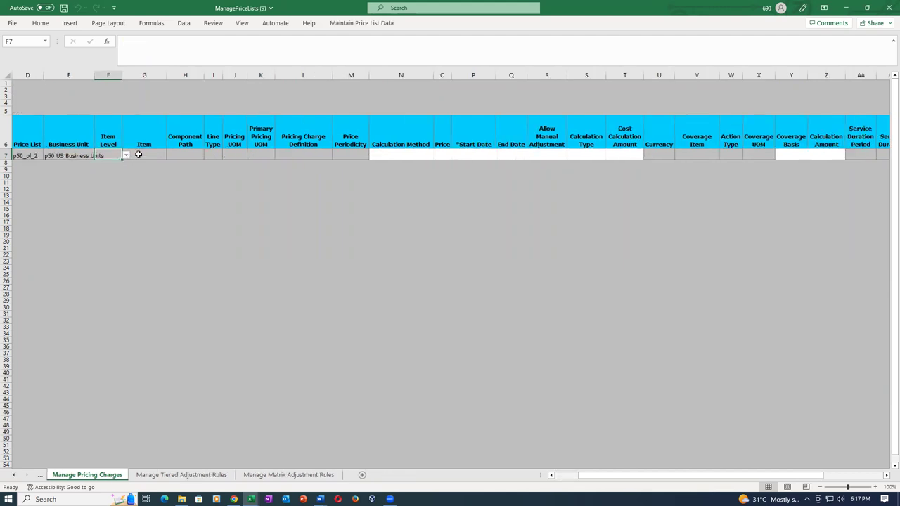
{"action": "left_click", "coordinate": [140, 155]}
{"action": "left_click", "coordinate": [106, 157]}
{"action": "left_click", "coordinate": [126, 157]}
{"action": "left_click", "coordinate": [104, 180]}
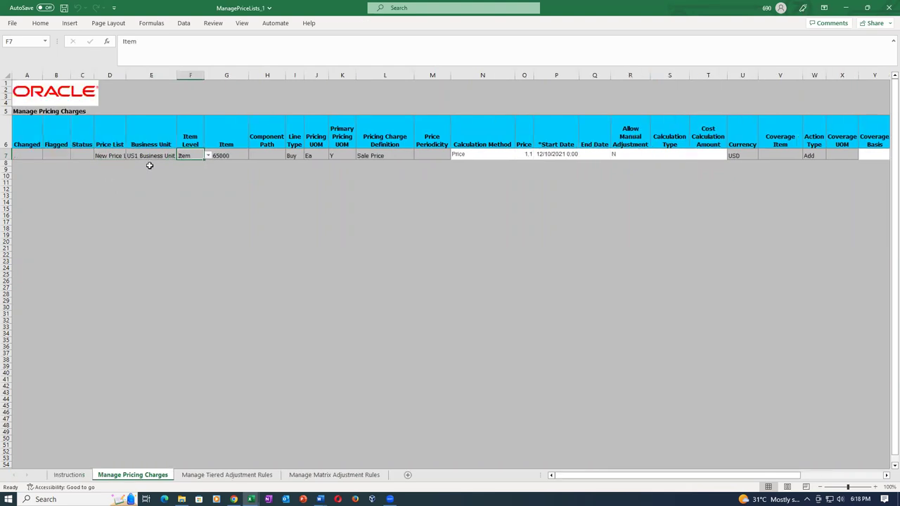
Paste item p5001_std_order from Sales_Order_Import_Details into Item cell G7
{"action": "left_click", "coordinate": [238, 150]}
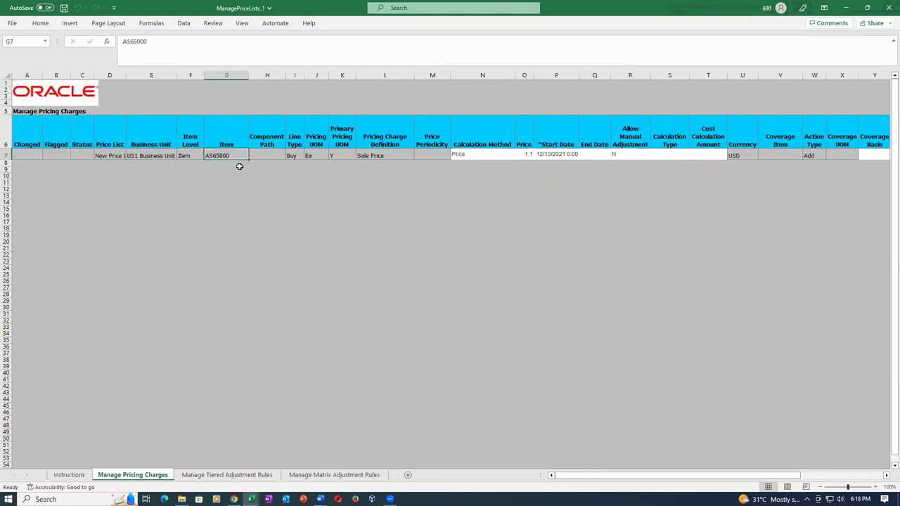
{"action": "key", "text": "alt+Tab"}
{"action": "key", "text": "Tab"}
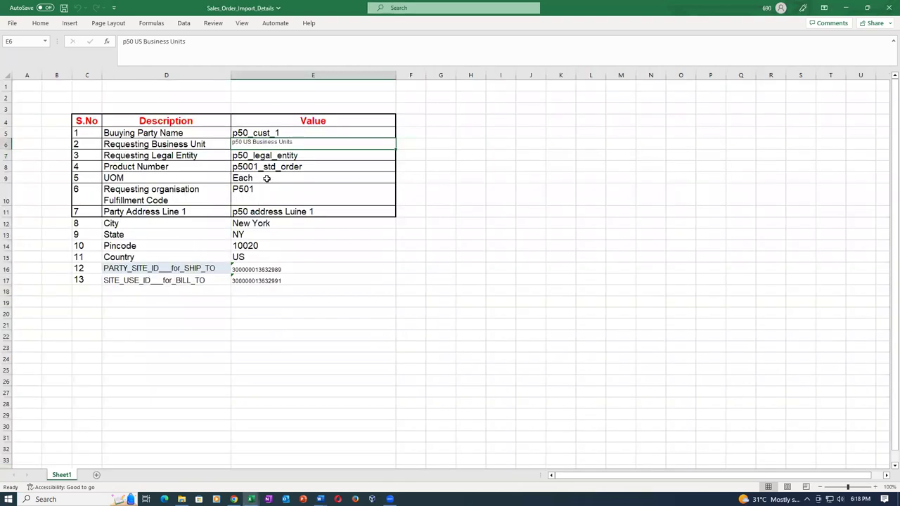
{"action": "left_click", "coordinate": [281, 168]}
{"action": "key", "text": "ctrl+c"}
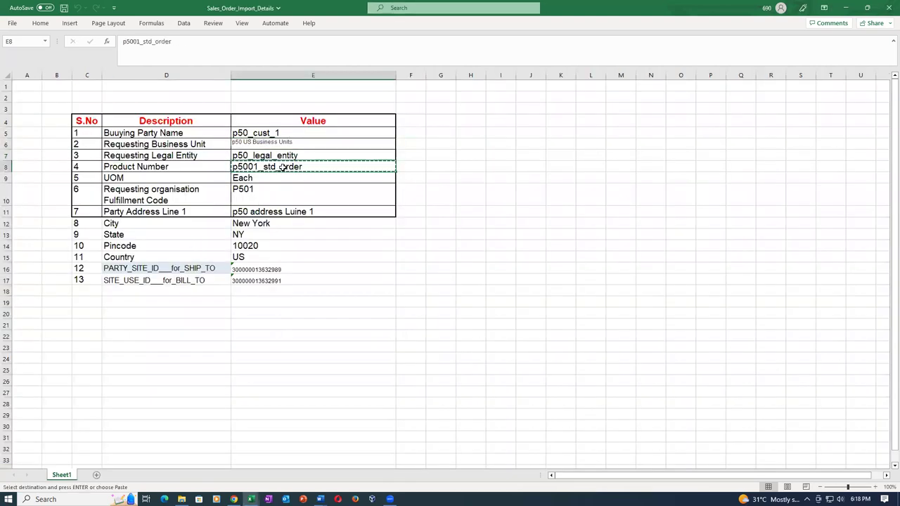
{"action": "key", "text": "alt+Tab"}
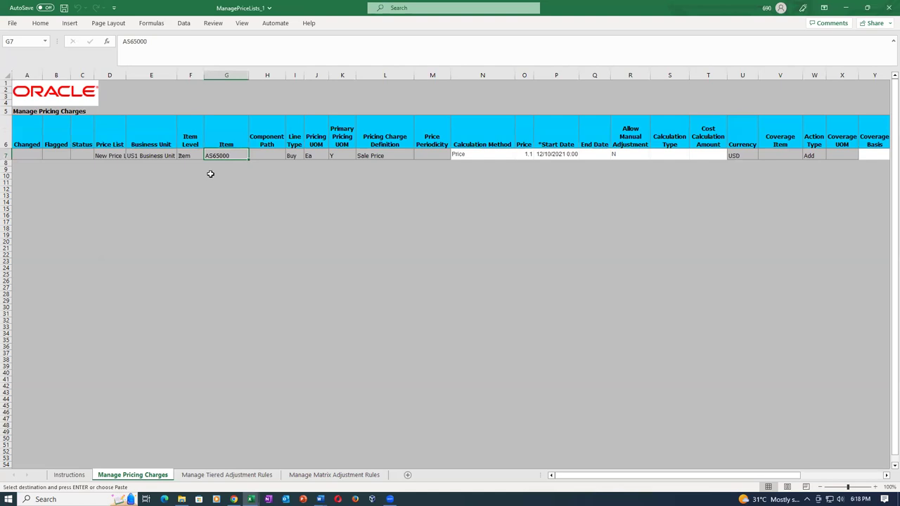
{"action": "key", "text": "alt+Tab"}
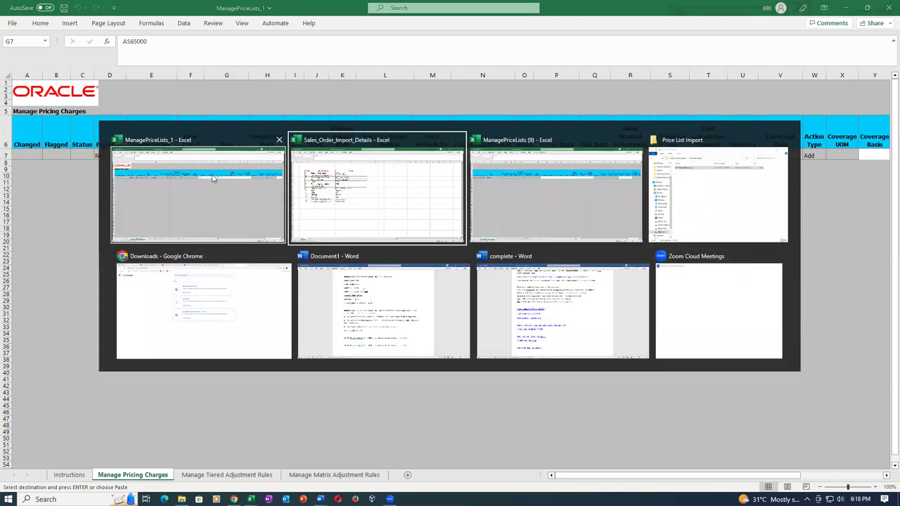
{"action": "key", "text": "Tab"}
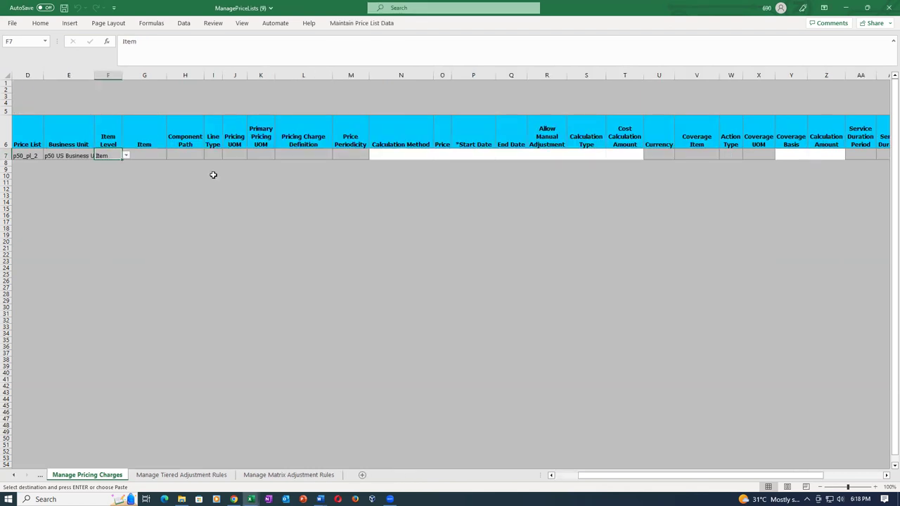
{"action": "left_click", "coordinate": [147, 160]}
{"action": "key", "text": "Return"}
Set Line Type to Buy and Pricing UOM to Each
{"action": "left_click", "coordinate": [195, 155]}
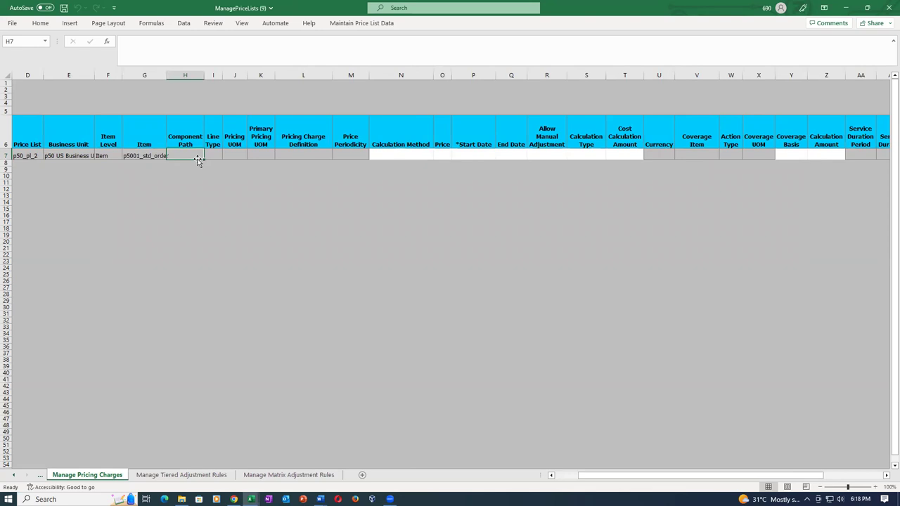
{"action": "key", "text": "alt+Tab"}
{"action": "left_click", "coordinate": [221, 161]}
{"action": "left_click", "coordinate": [226, 155]}
{"action": "left_click", "coordinate": [215, 165]}
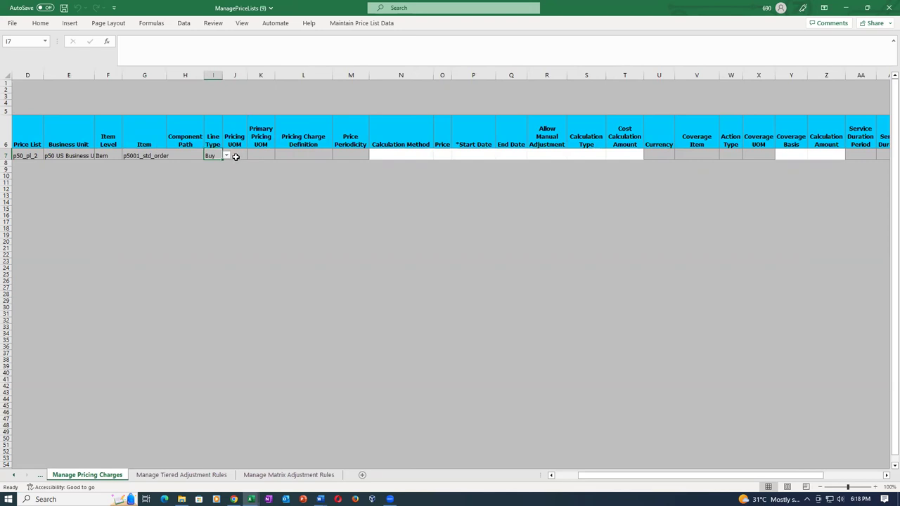
{"action": "left_click", "coordinate": [237, 154]}
{"action": "type", "text": "Each"}
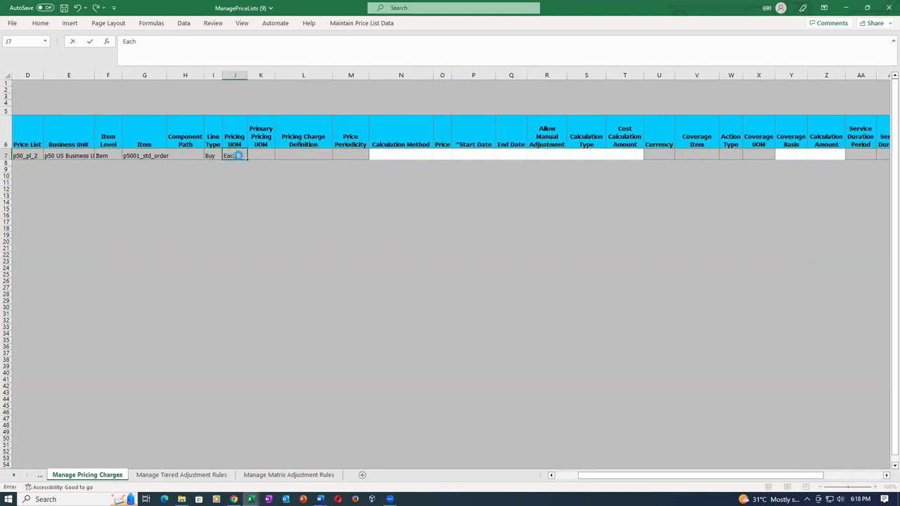
{"action": "key", "text": "Tab"}
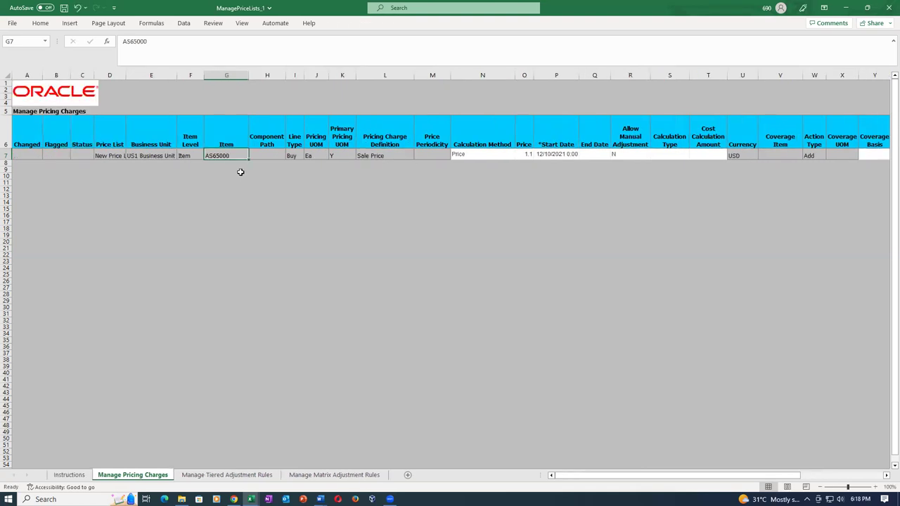
Set Pricing Charge Definition to Sale Price and Calculation Method to Price
{"action": "left_click", "coordinate": [384, 155]}
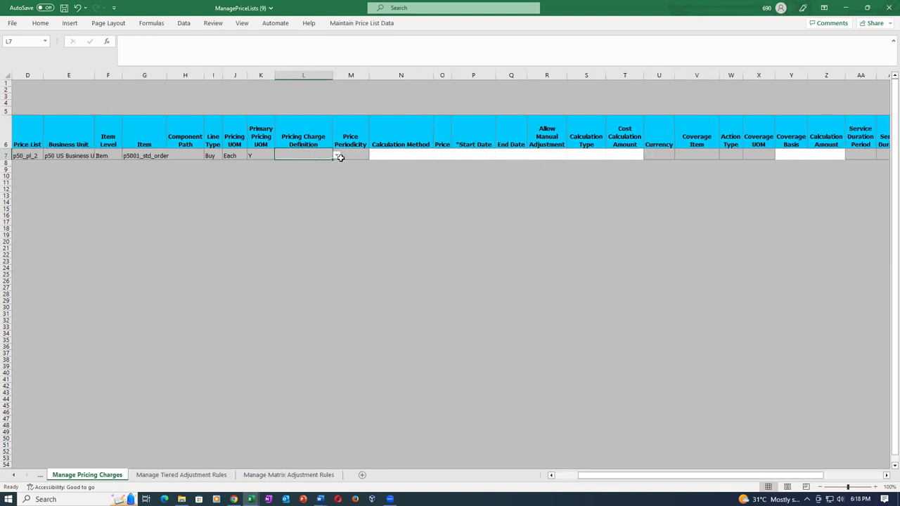
{"action": "left_click", "coordinate": [337, 156]}
{"action": "left_click", "coordinate": [296, 169]}
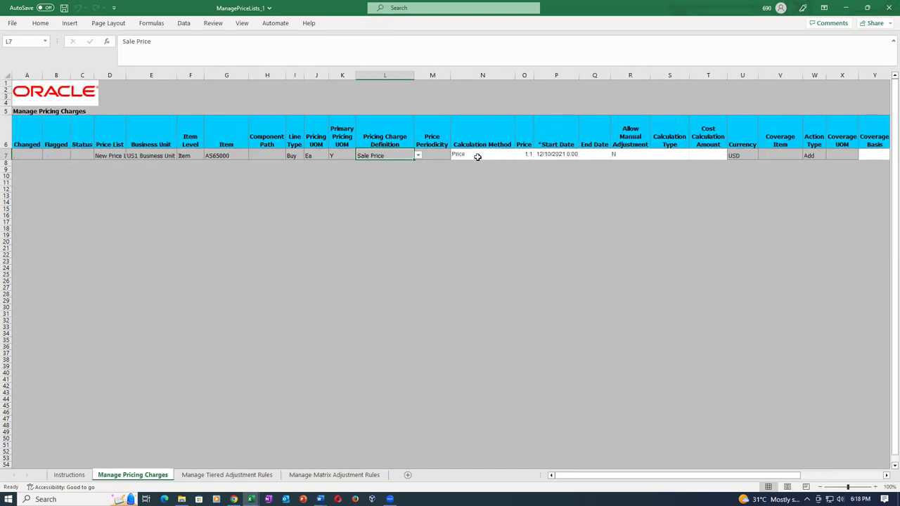
{"action": "left_click", "coordinate": [477, 156]}
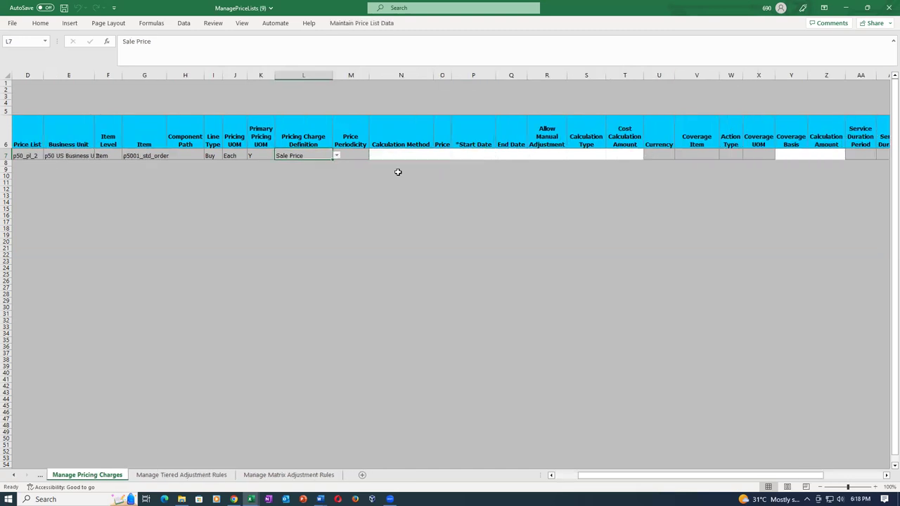
{"action": "left_click", "coordinate": [408, 155]}
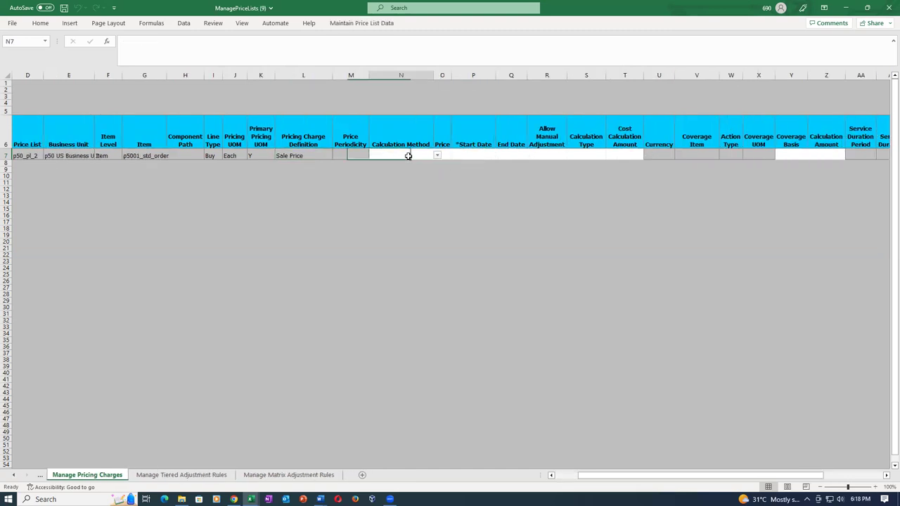
{"action": "left_click", "coordinate": [437, 157]}
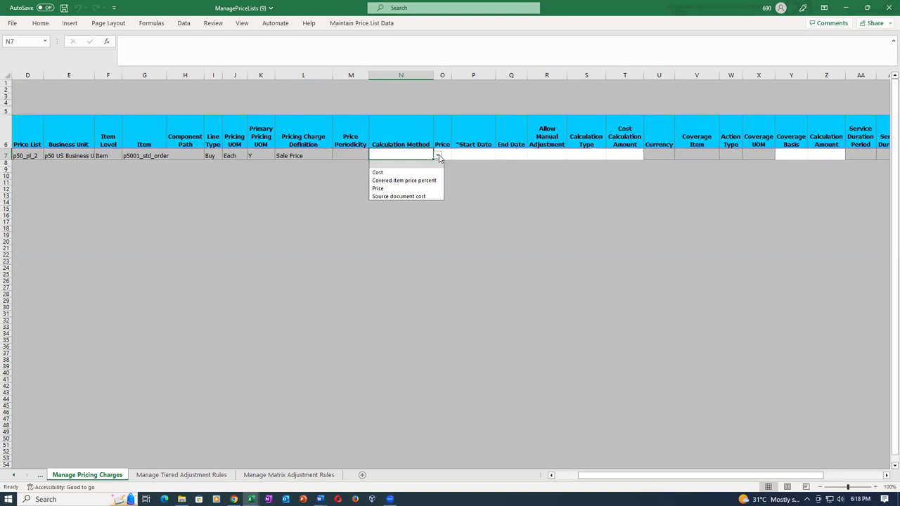
{"action": "left_click", "coordinate": [400, 189]}
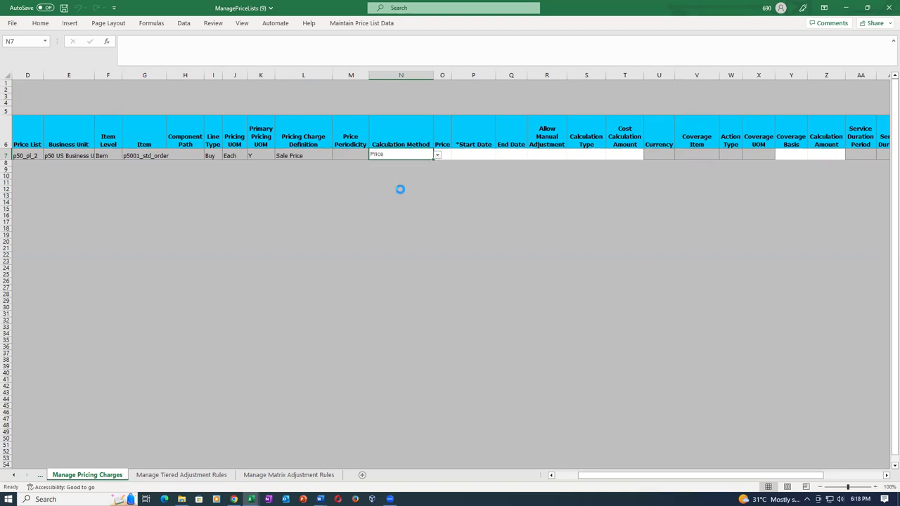
{"action": "left_click", "coordinate": [448, 189]}
Enter 1.23 as the price in cell O7
{"action": "left_click", "coordinate": [445, 156]}
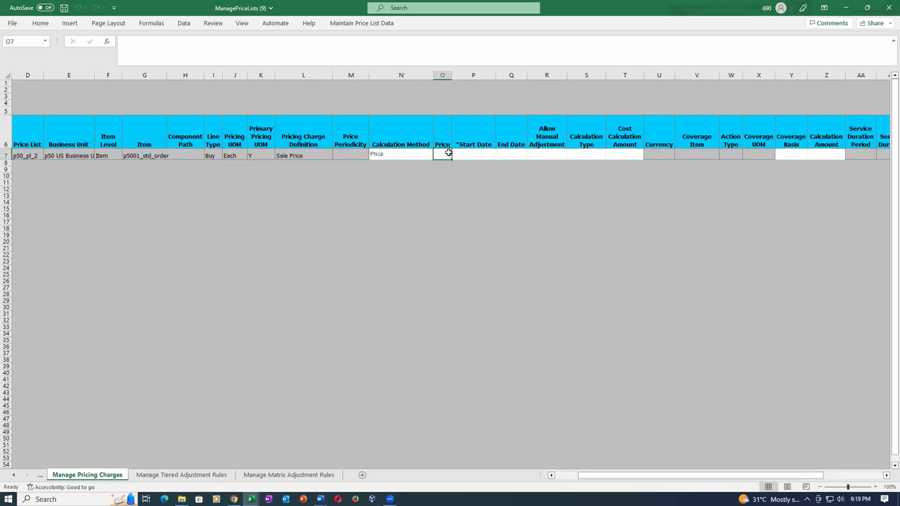
{"action": "type", "text": "1.23"}
{"action": "key", "text": "Tab"}
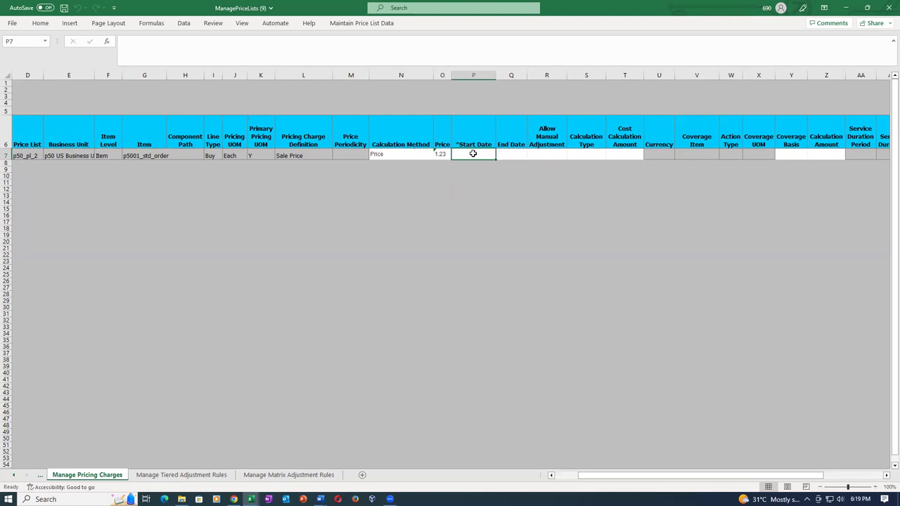
Set the row's start date to April 9, 2023 with the date chooser
{"action": "left_click", "coordinate": [469, 208]}
{"action": "left_click", "coordinate": [440, 150]}
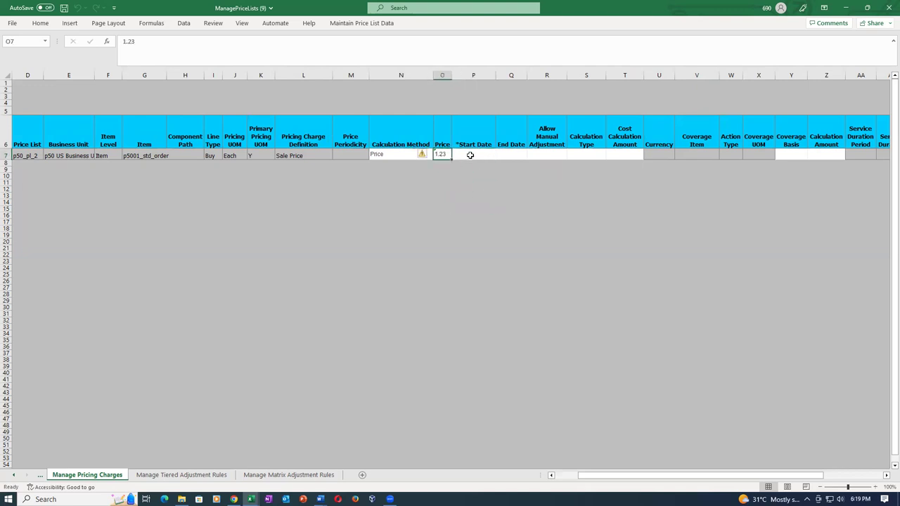
{"action": "left_click", "coordinate": [468, 154]}
{"action": "left_click", "coordinate": [468, 215]}
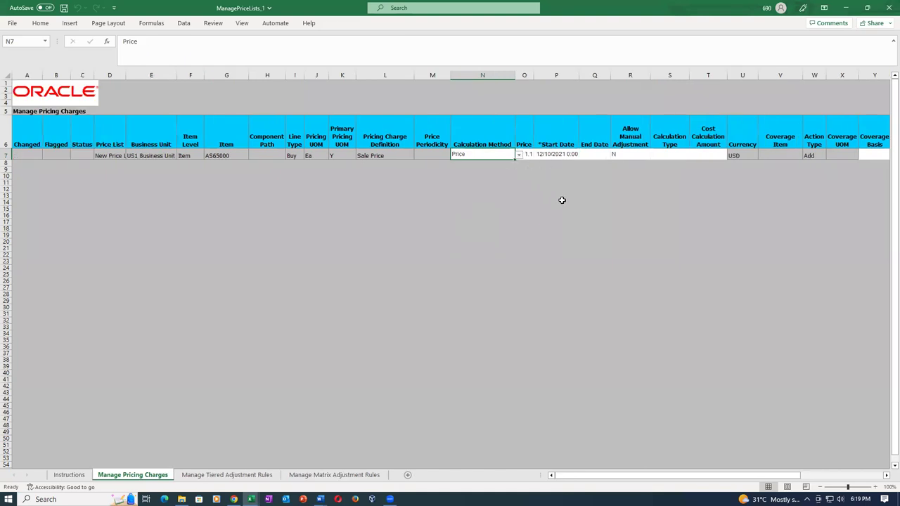
{"action": "left_click", "coordinate": [560, 200]}
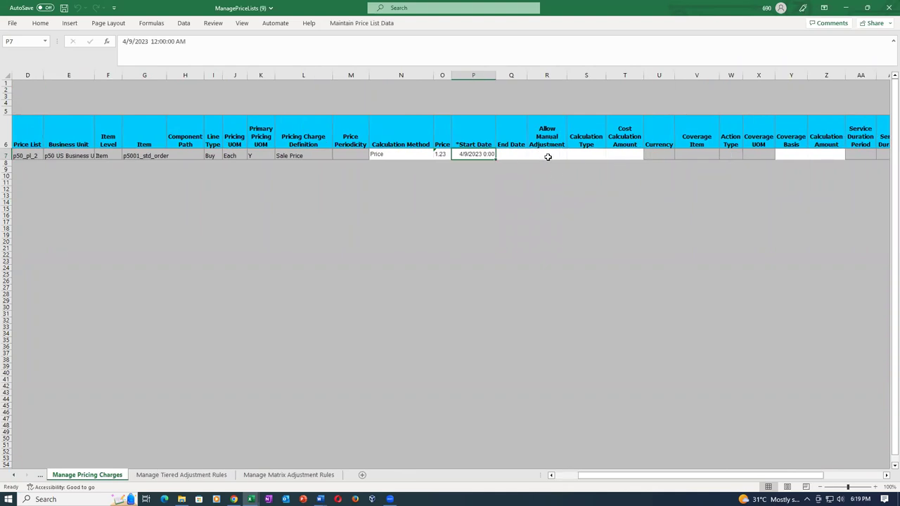
Set Allow Manual Adjustment to Y and compare the remaining columns with the reference row
{"action": "left_click", "coordinate": [548, 154]}
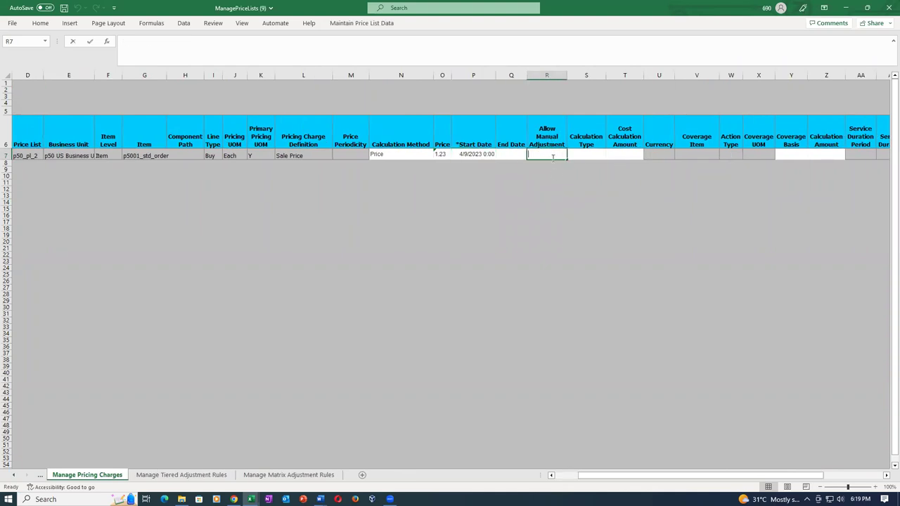
{"action": "type", "text": "Y"}
{"action": "key", "text": "Tab"}
{"action": "key", "text": "Tab"}
{"action": "key", "text": "Tab"}
{"action": "key", "text": "Tab"}
{"action": "key", "text": "Tab"}
{"action": "key", "text": "Tab"}
{"action": "key", "text": "Tab"}
{"action": "key", "text": "Tab"}
{"action": "key", "text": "Tab"}
{"action": "key", "text": "Tab"}
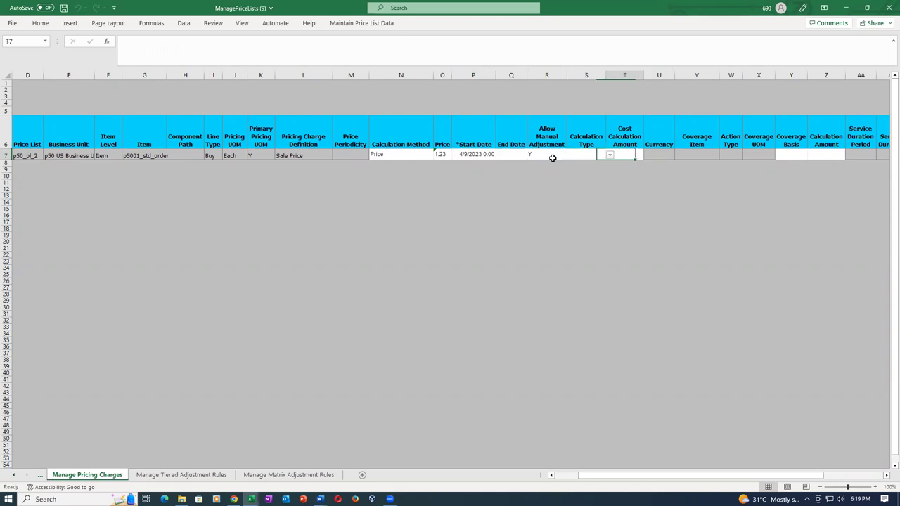
{"action": "key", "text": "Tab"}
{"action": "key", "text": "Tab"}
{"action": "key", "text": "Tab"}
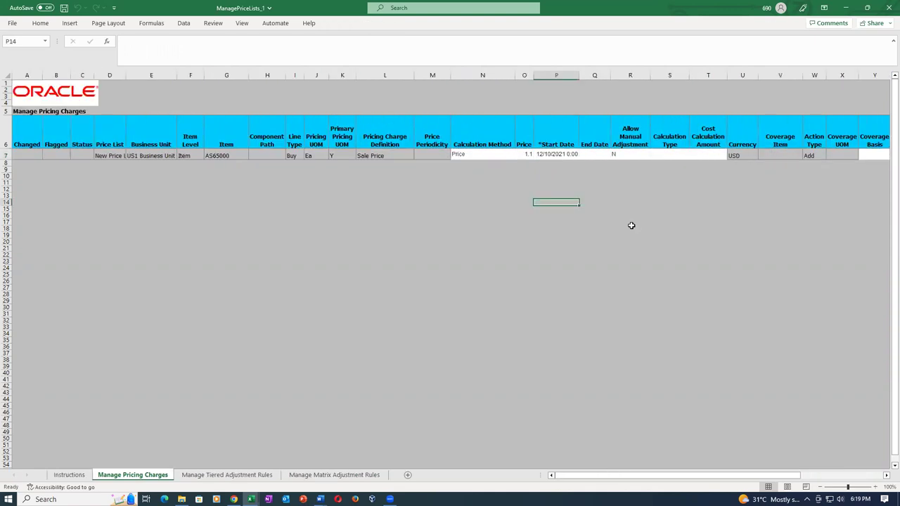
{"action": "key", "text": "Right"}
{"action": "key", "text": "Right"}
{"action": "key", "text": "Right"}
{"action": "key", "text": "Right"}
{"action": "key", "text": "Right"}
{"action": "key", "text": "Right"}
{"action": "key", "text": "Right"}
{"action": "key", "text": "Right"}
{"action": "key", "text": "Right"}
{"action": "key", "text": "Right"}
{"action": "key", "text": "Right"}
{"action": "key", "text": "Right"}
{"action": "key", "text": "Right"}
{"action": "key", "text": "Right"}
{"action": "key", "text": "Right"}
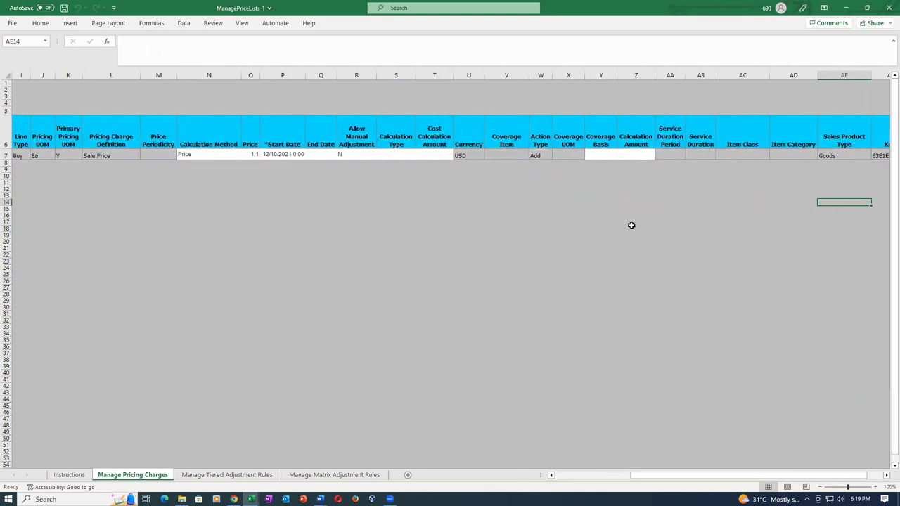
{"action": "key", "text": "Right"}
{"action": "key", "text": "Right"}
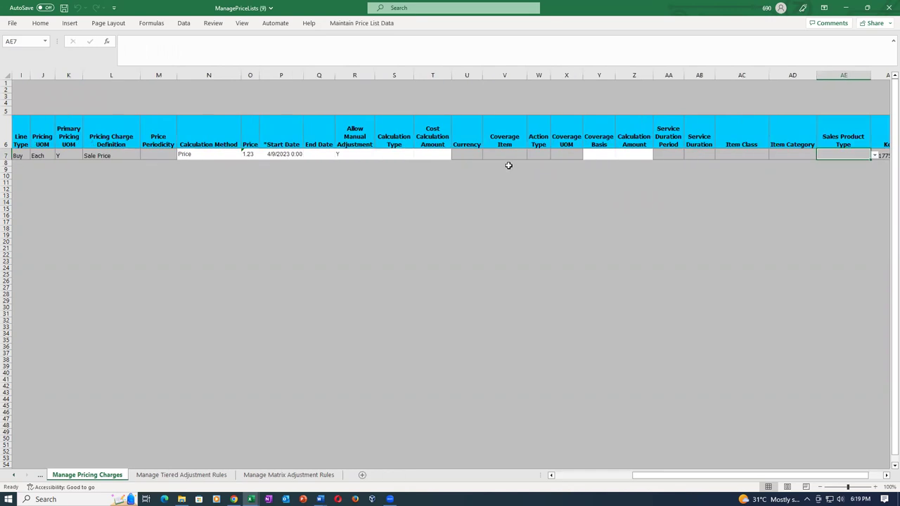
Set the row 7 currency to USD
{"action": "left_click", "coordinate": [475, 155]}
{"action": "type", "text": "USD"}
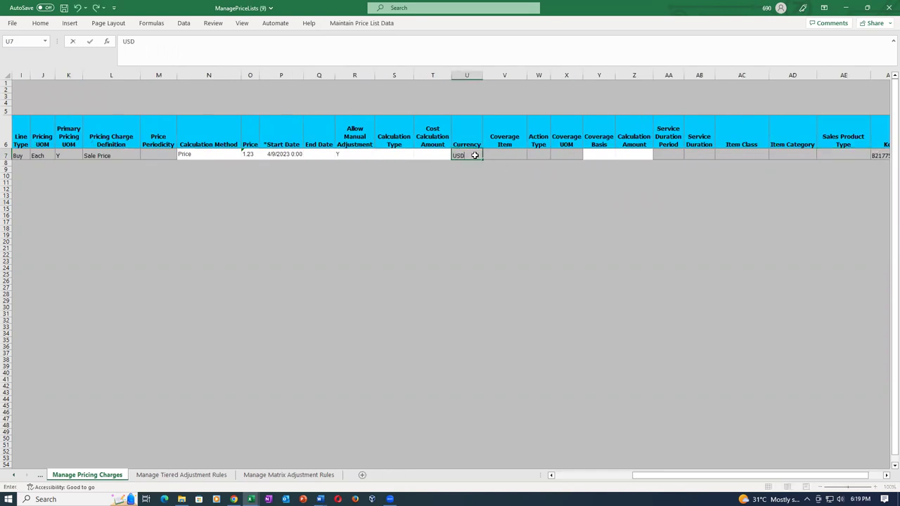
{"action": "key", "text": "Tab"}
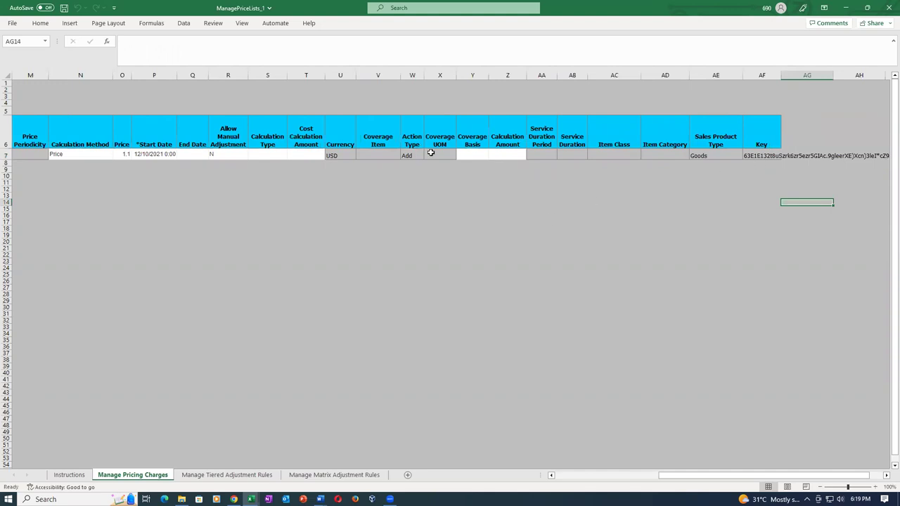
{"action": "left_click", "coordinate": [722, 152]}
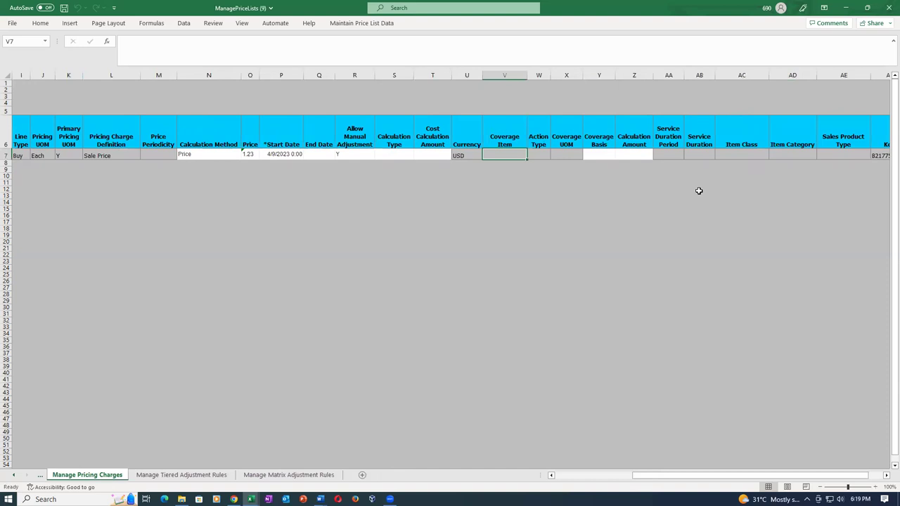
{"action": "key", "text": "Right"}
{"action": "key", "text": "Right"}
{"action": "key", "text": "Right"}
{"action": "key", "text": "Right"}
{"action": "key", "text": "Right"}
{"action": "key", "text": "Right"}
{"action": "key", "text": "Right"}
{"action": "key", "text": "Right"}
{"action": "key", "text": "Right"}
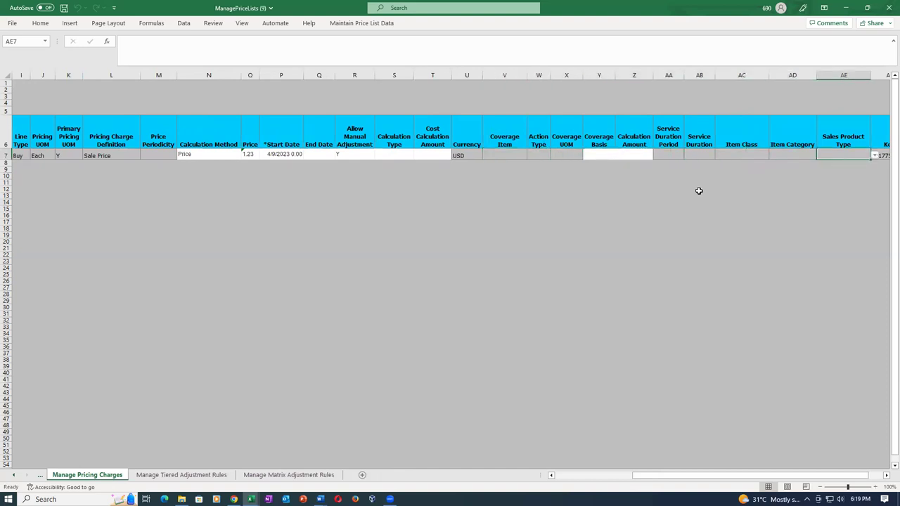
{"action": "key", "text": "Right"}
{"action": "key", "text": "Right"}
{"action": "key", "text": "Left"}
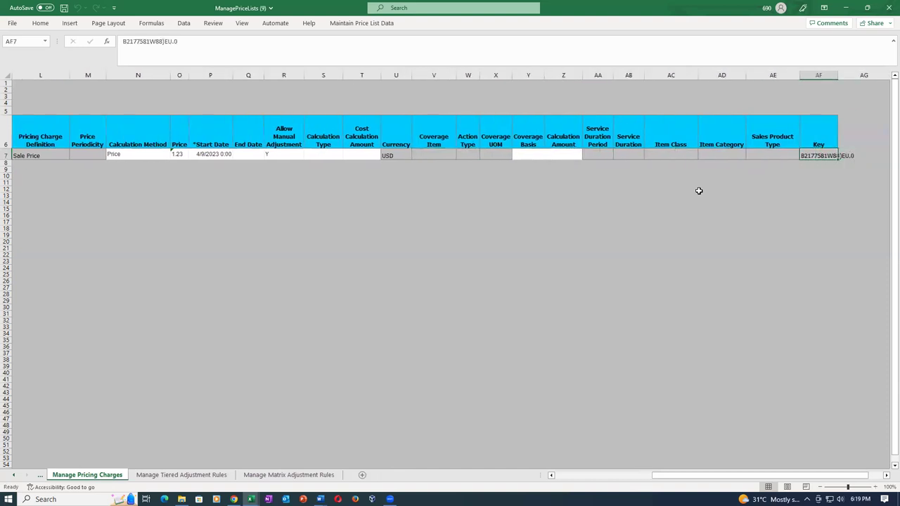
{"action": "key", "text": "alt+Tab"}
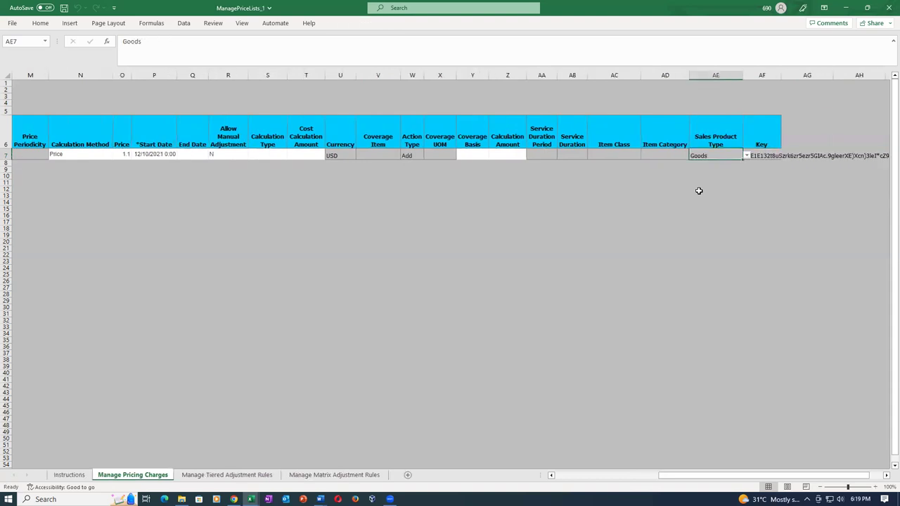
{"action": "key", "text": "alt+Tab"}
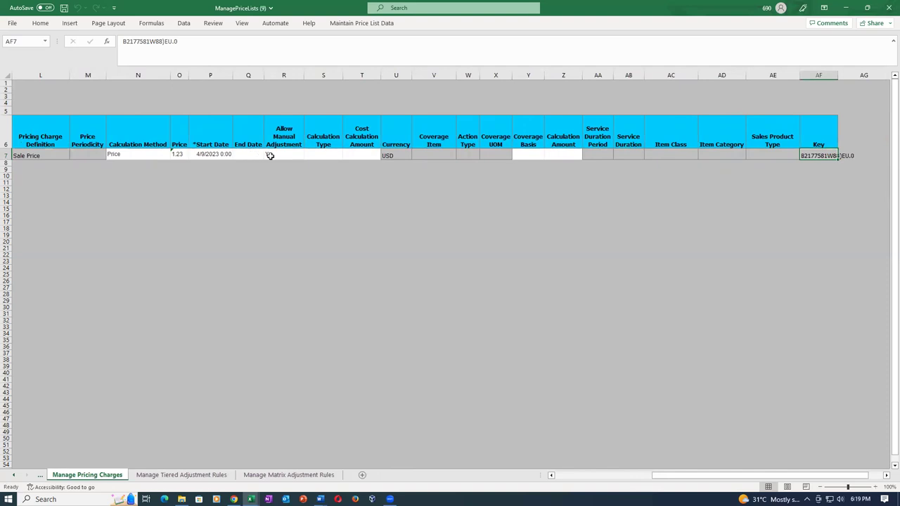
Set the row 7 Action Type to Add
{"action": "left_click", "coordinate": [472, 155]}
{"action": "left_click", "coordinate": [484, 155]}
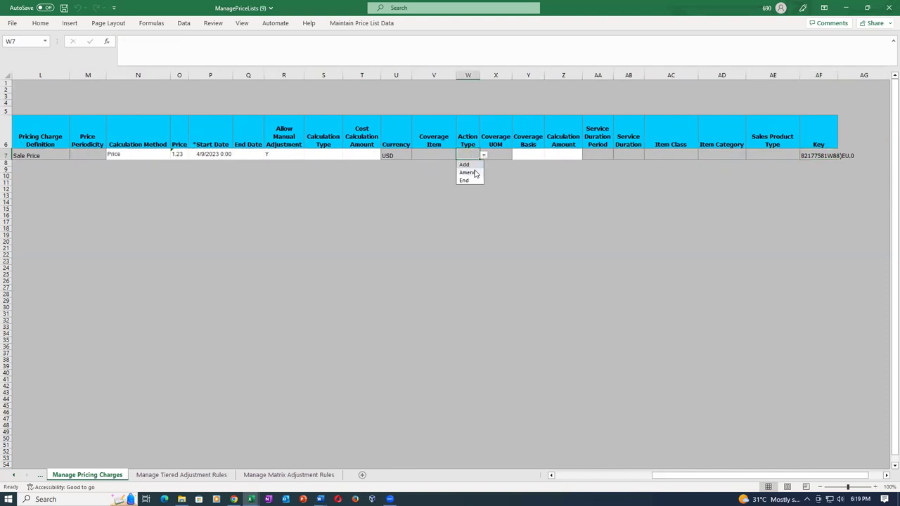
{"action": "left_click", "coordinate": [472, 166]}
{"action": "left_click", "coordinate": [491, 195]}
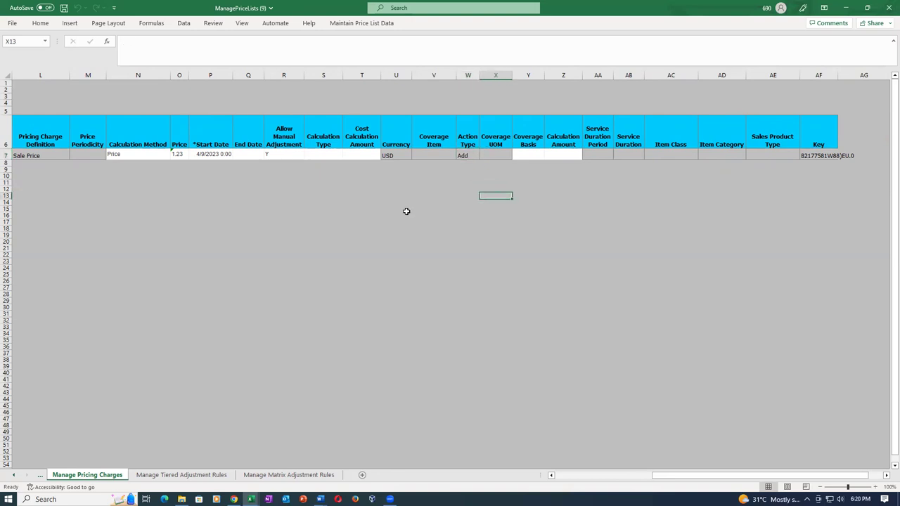
{"action": "key", "text": "alt+Tab"}
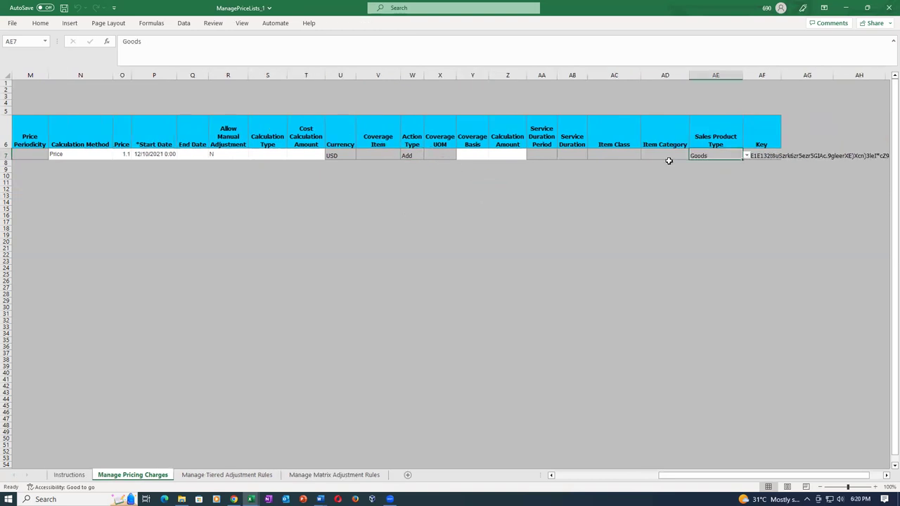
{"action": "key", "text": "alt+Tab"}
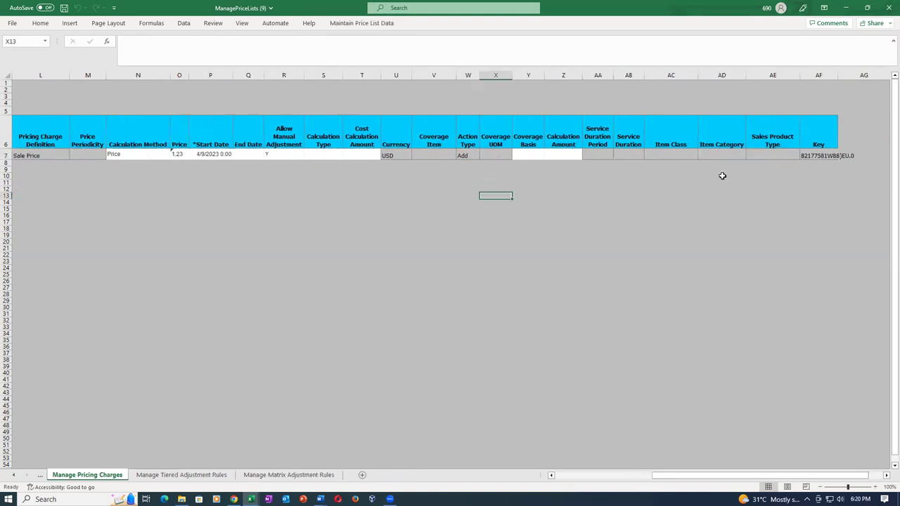
Set the row 7 Sales Product Type to Goods
{"action": "left_click", "coordinate": [761, 154]}
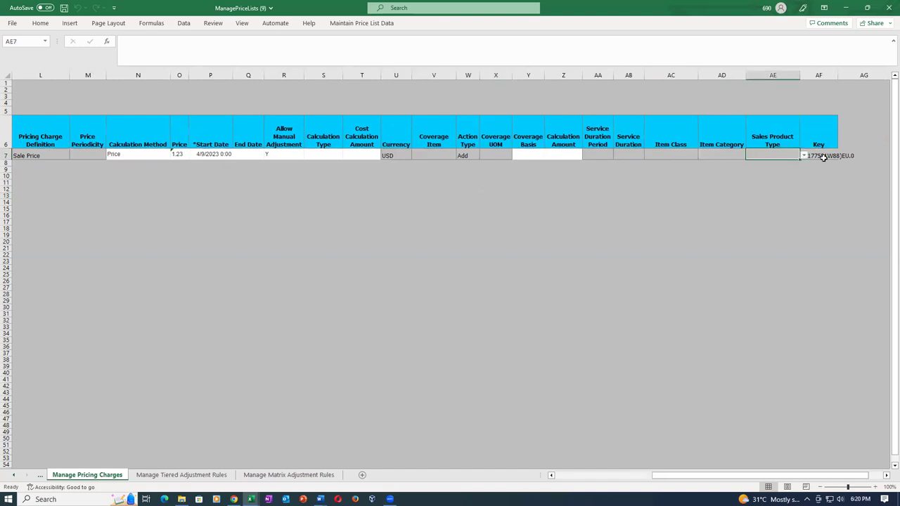
{"action": "left_click", "coordinate": [804, 156]}
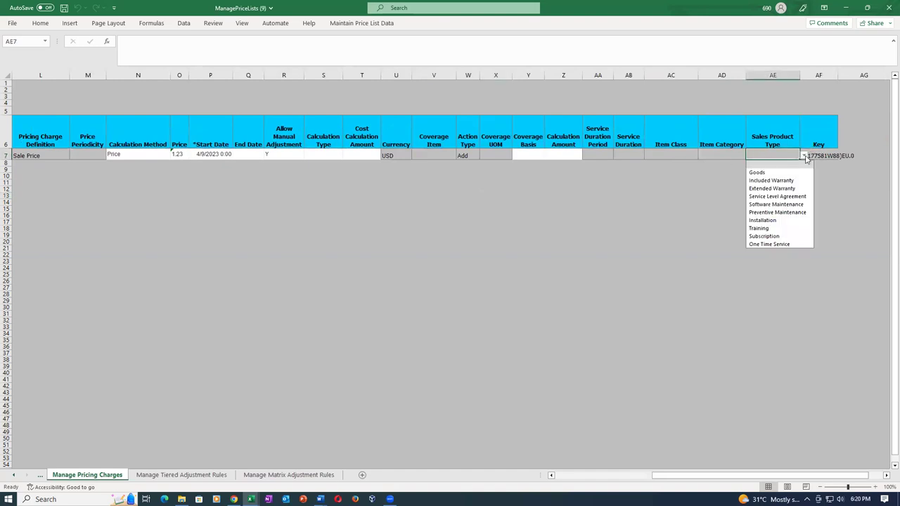
{"action": "key", "text": "alt+Tab"}
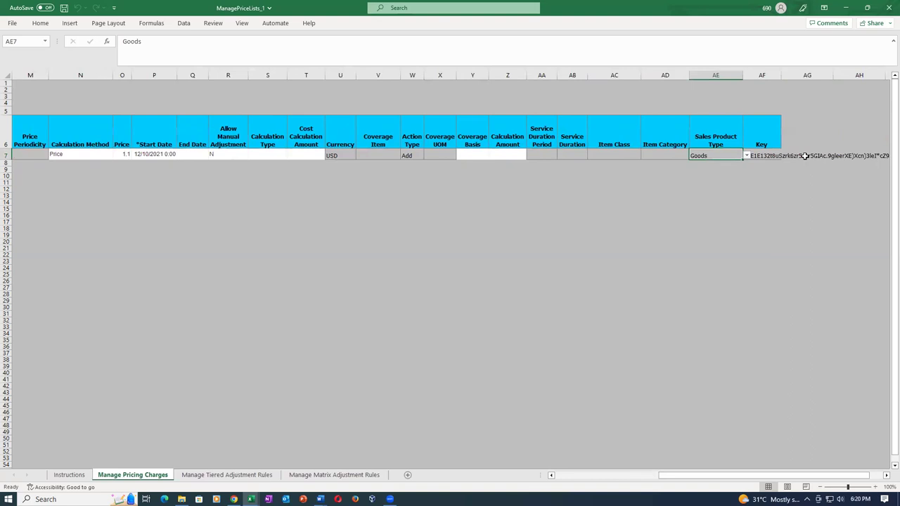
{"action": "key", "text": "alt+Tab"}
{"action": "left_click", "coordinate": [803, 156]}
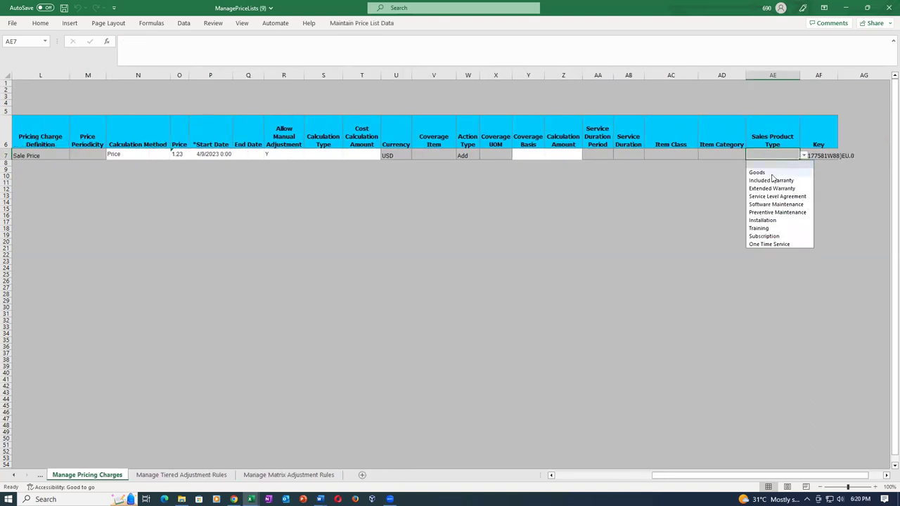
{"action": "left_click", "coordinate": [770, 164]}
{"action": "left_click", "coordinate": [738, 203]}
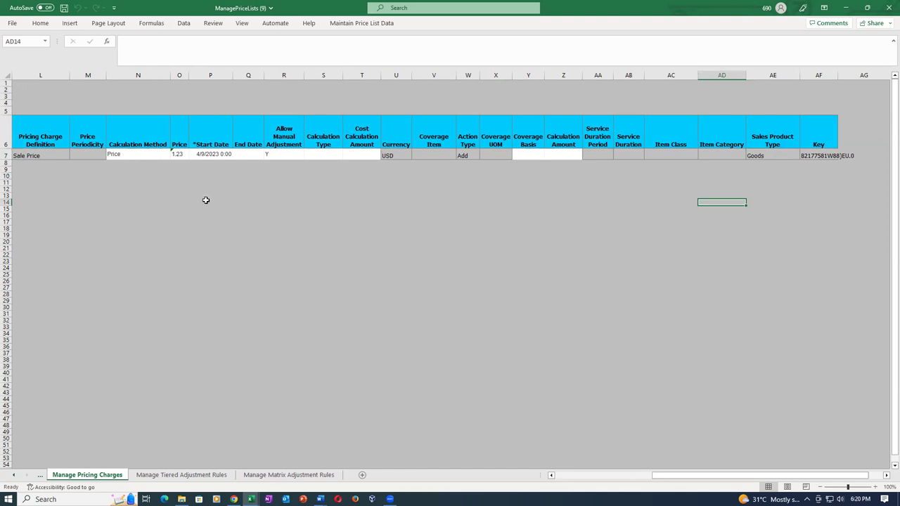
Return to column A and select the completed charge row 7
{"action": "key", "text": "Home"}
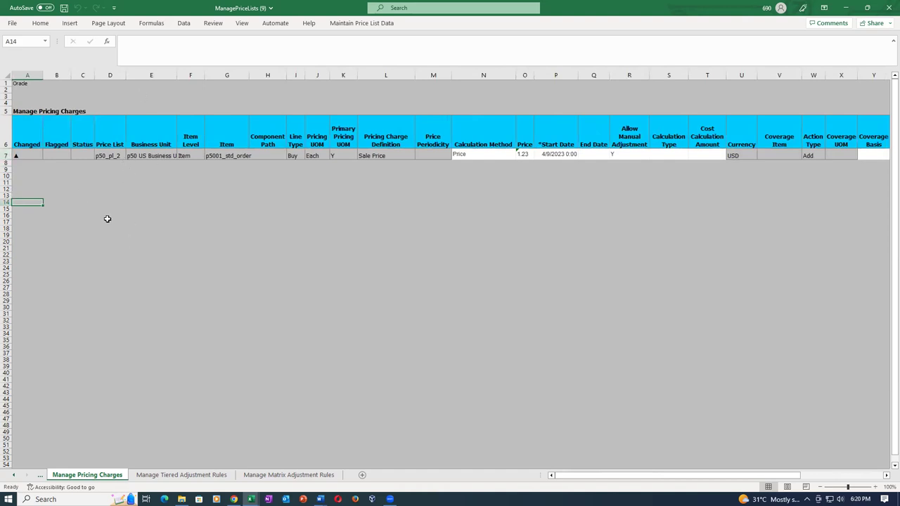
{"action": "left_click", "coordinate": [7, 154]}
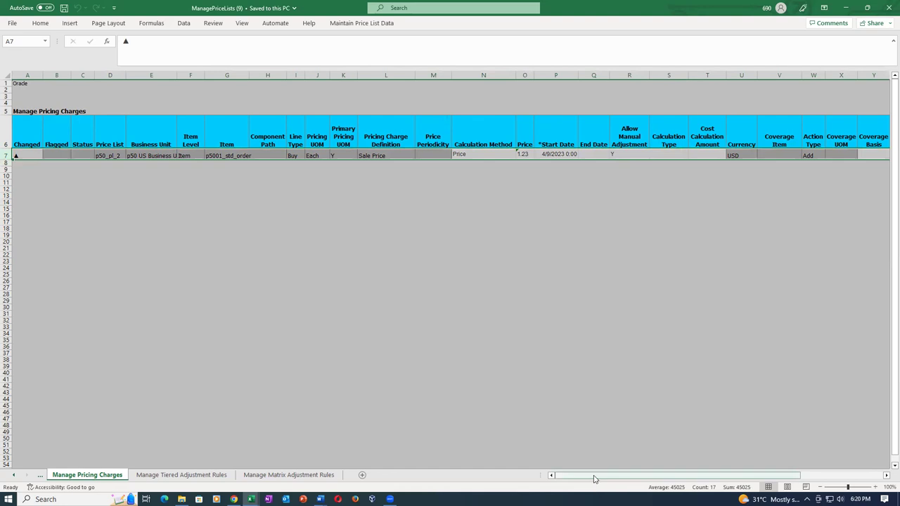
{"action": "left_click_drag", "start_coordinate": [595, 477], "coordinate": [704, 478]}
{"action": "left_click_drag", "start_coordinate": [787, 477], "coordinate": [706, 477]}
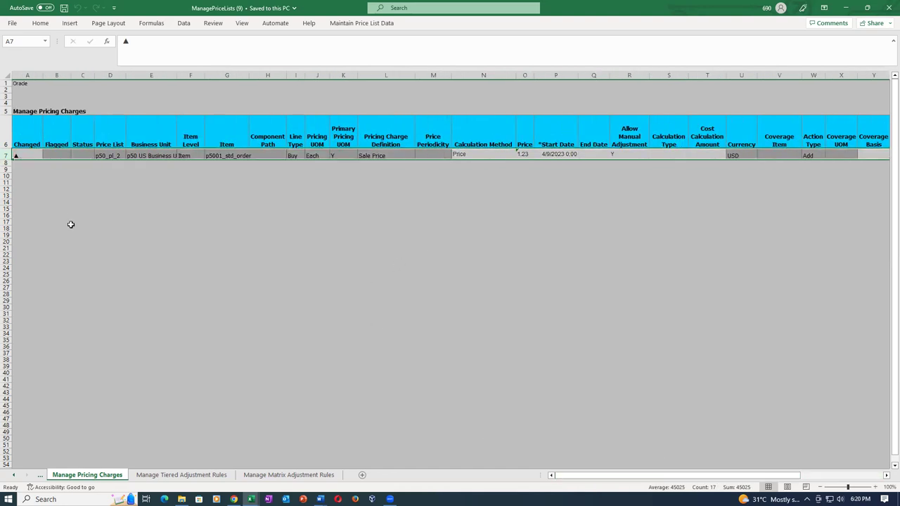
{"action": "left_click", "coordinate": [75, 216]}
{"action": "left_click", "coordinate": [7, 156]}
Copy the completed row 7 charge down into rows 8–31
{"action": "key", "text": "ctrl+c"}
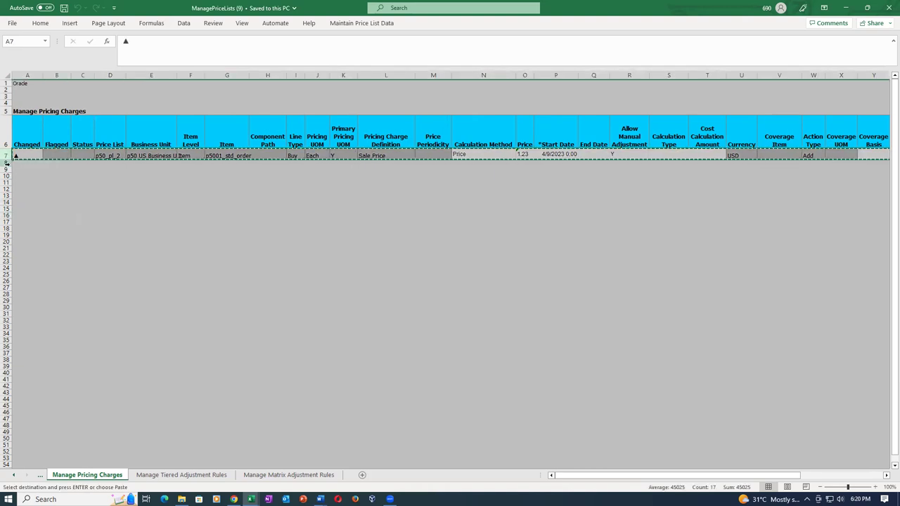
{"action": "left_click_drag", "start_coordinate": [7, 162], "coordinate": [7, 313]}
{"action": "key", "text": "Return"}
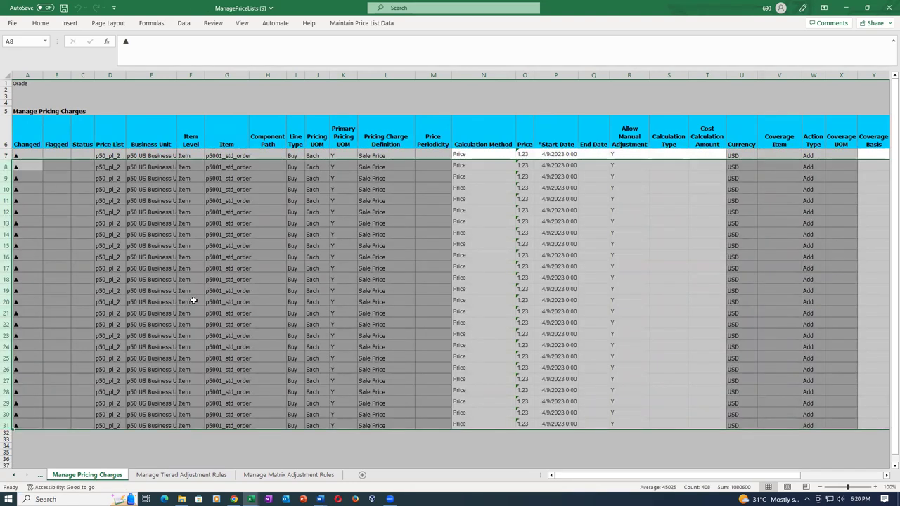
Review the copied item and price cells, then clear rows 8–31 entirely
{"action": "left_click", "coordinate": [227, 324]}
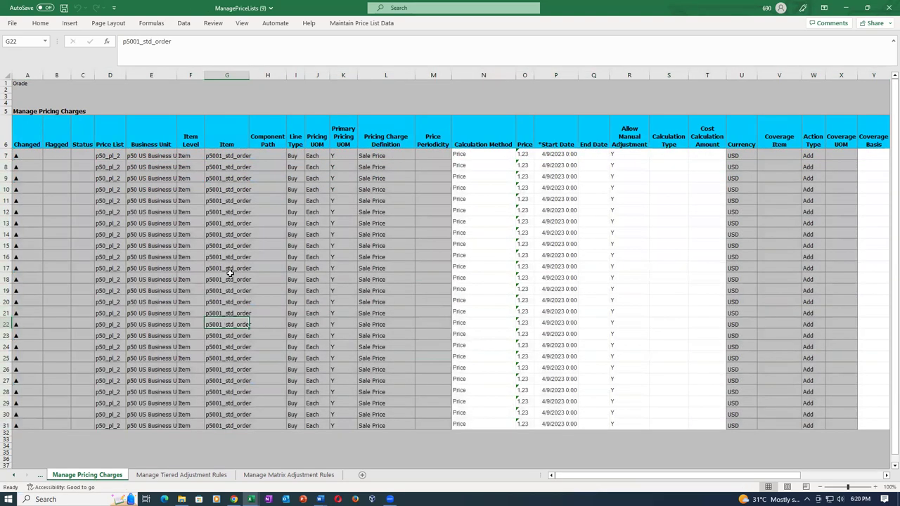
{"action": "left_click_drag", "start_coordinate": [235, 166], "coordinate": [232, 427]}
{"action": "left_click_drag", "start_coordinate": [529, 163], "coordinate": [534, 279]}
{"action": "left_click_drag", "start_coordinate": [532, 361], "coordinate": [531, 428]}
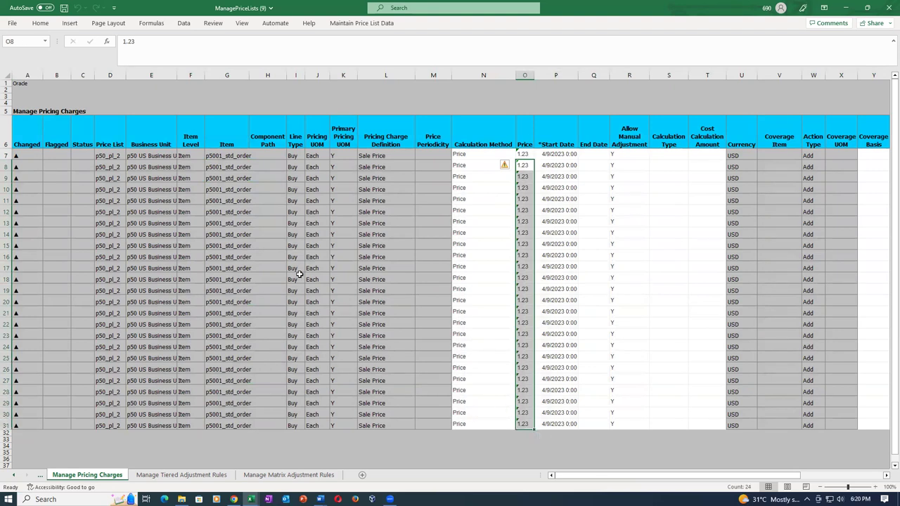
{"action": "left_click", "coordinate": [182, 190]}
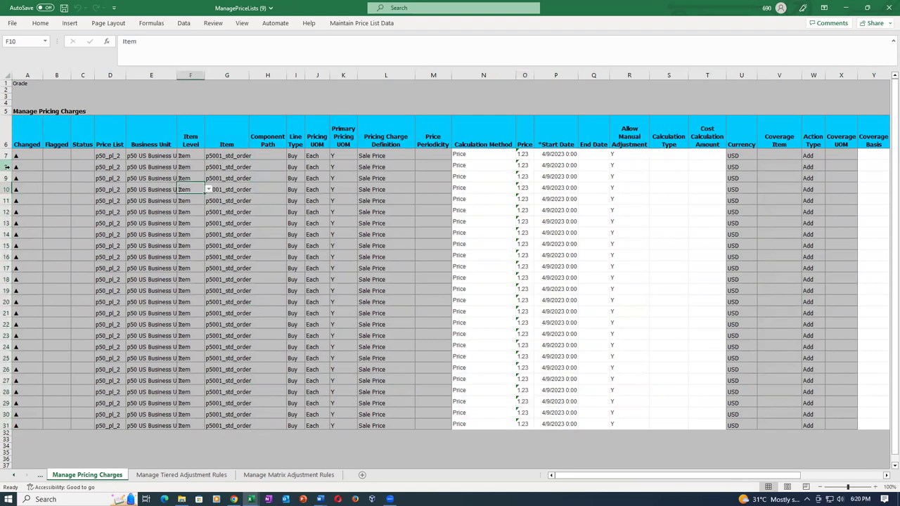
{"action": "left_click_drag", "start_coordinate": [5, 166], "coordinate": [30, 447]}
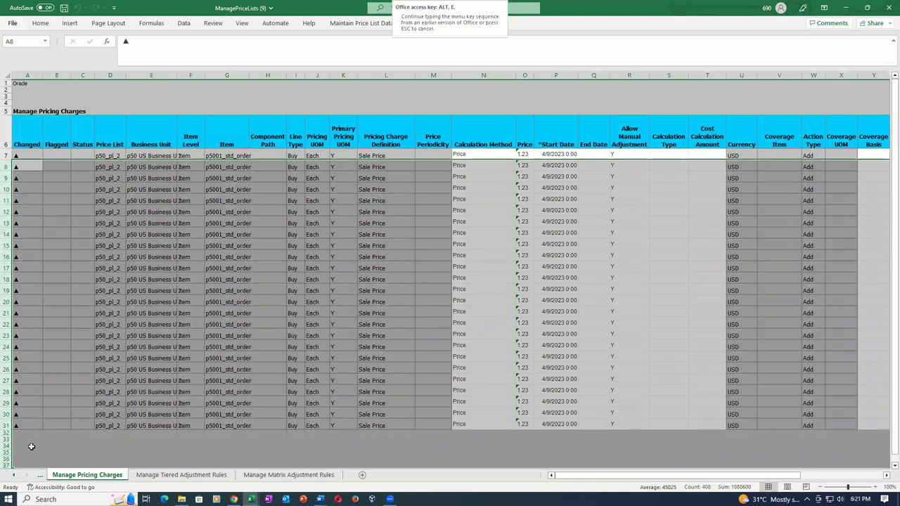
{"action": "key", "text": "Delete"}
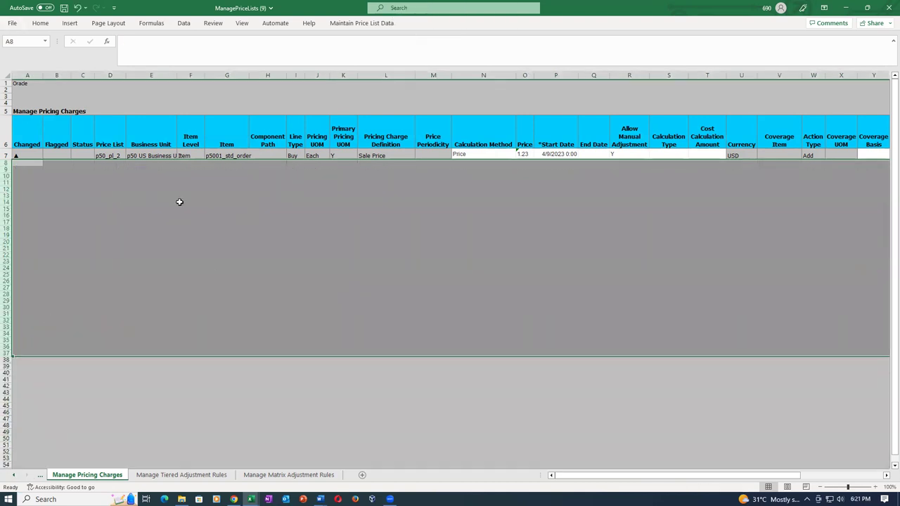
Check row 7's item and price, then save the workbook
{"action": "left_click", "coordinate": [180, 202]}
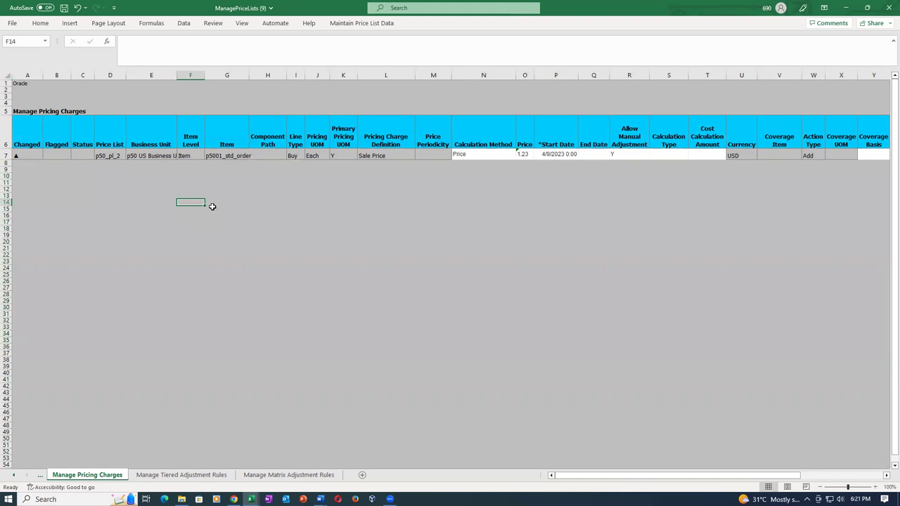
{"action": "left_click", "coordinate": [233, 156]}
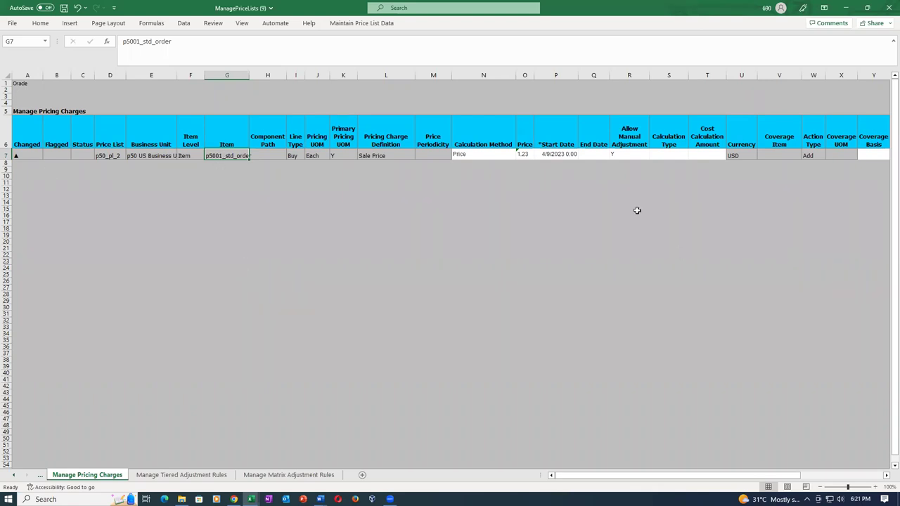
{"action": "left_click", "coordinate": [524, 154]}
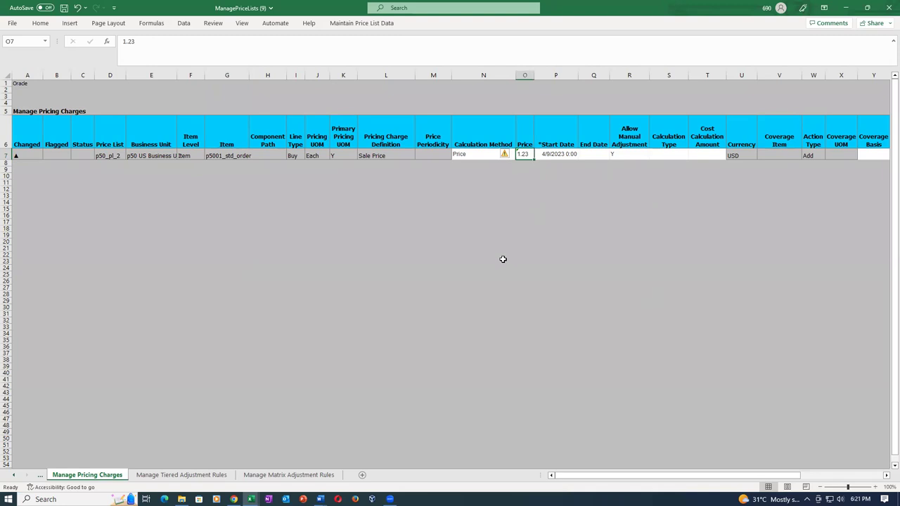
{"action": "left_click", "coordinate": [428, 273]}
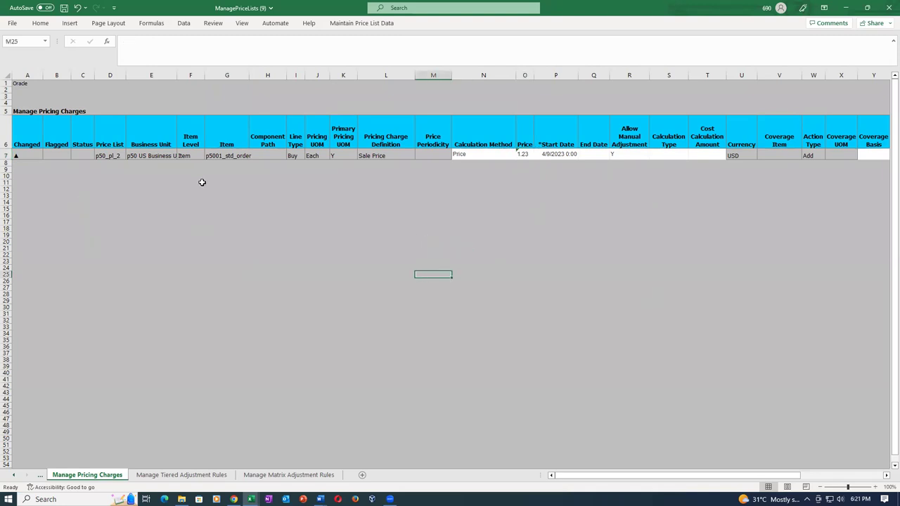
{"action": "key", "text": "ctrl+s"}
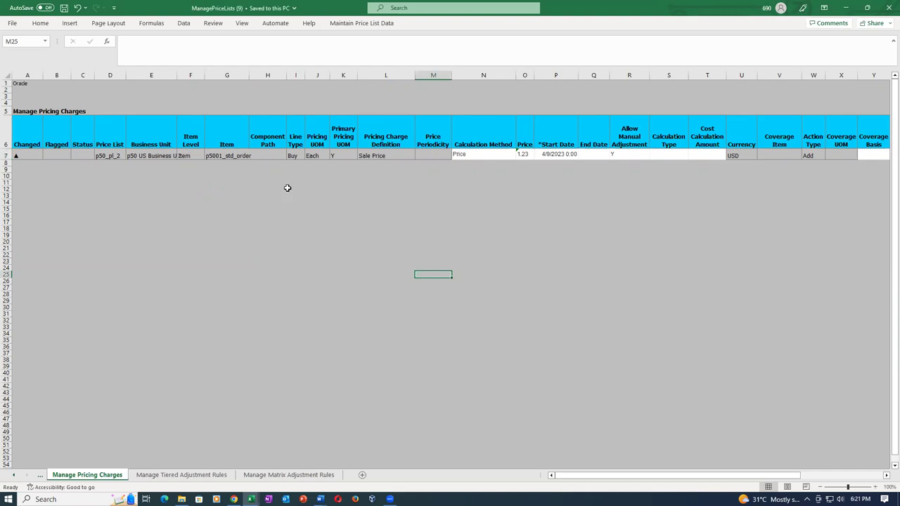
Upload the p50_pl_2 charge row with Maintain Price List Data's Create or Update
{"action": "left_click", "coordinate": [365, 26]}
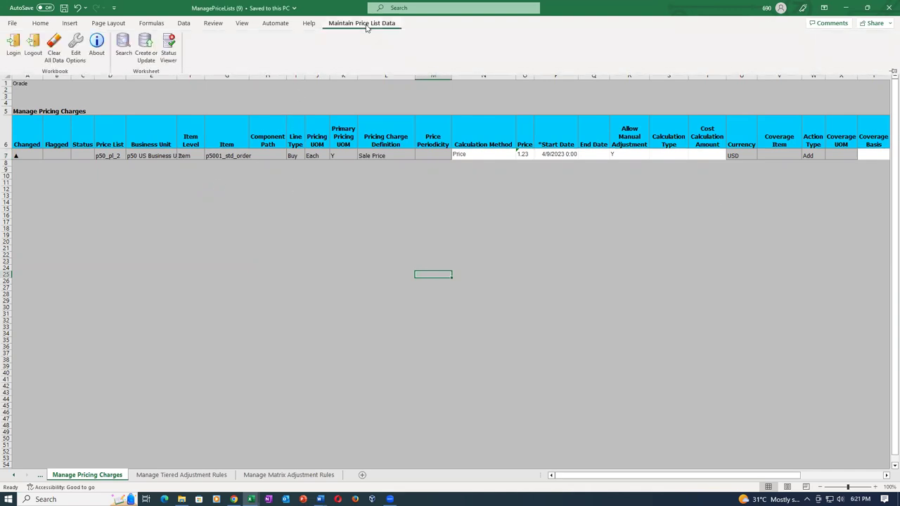
{"action": "left_click", "coordinate": [144, 62]}
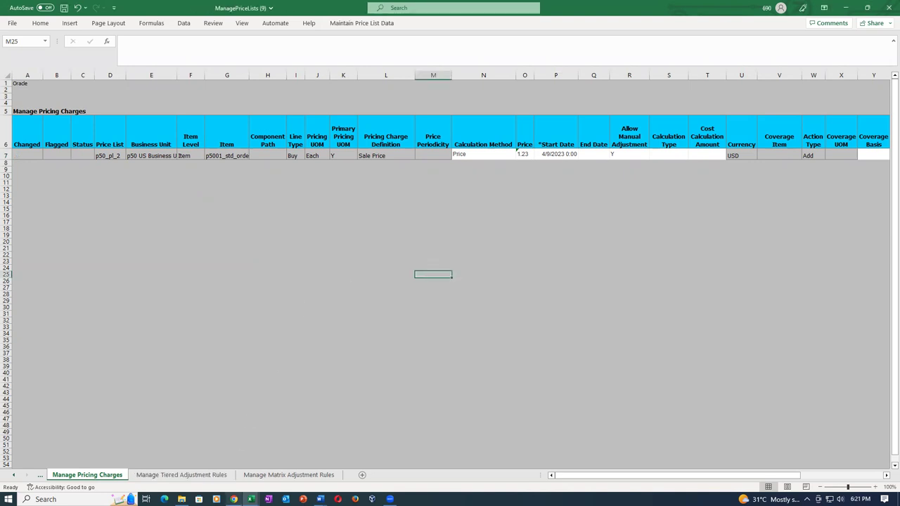
{"action": "mouse_move", "coordinate": [234, 499]}
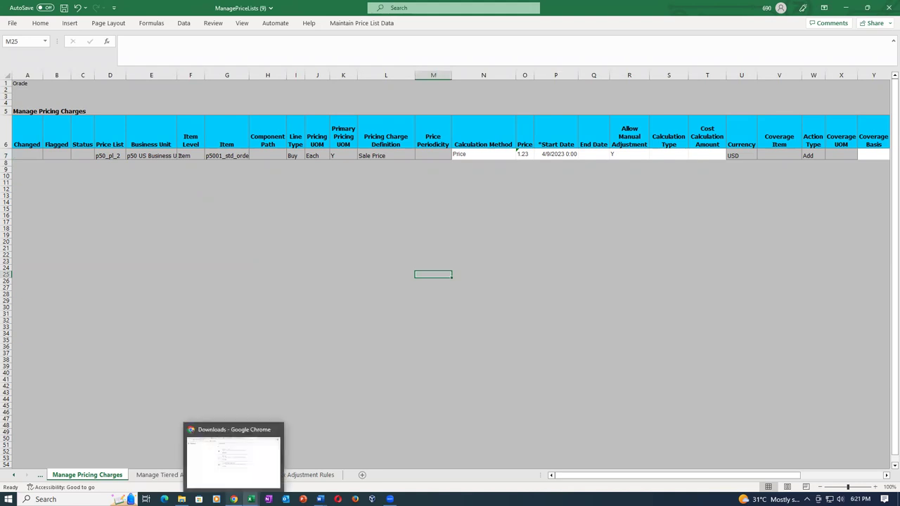
In Chrome's Manage Price Lists, search Name p50_pl and open the Approved p50_pl_2
{"action": "left_click", "coordinate": [233, 456]}
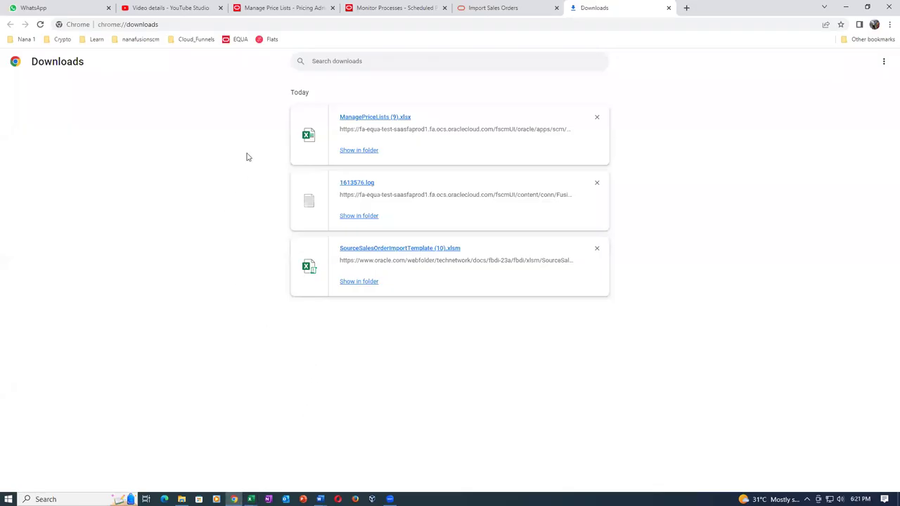
{"action": "left_click", "coordinate": [260, 9]}
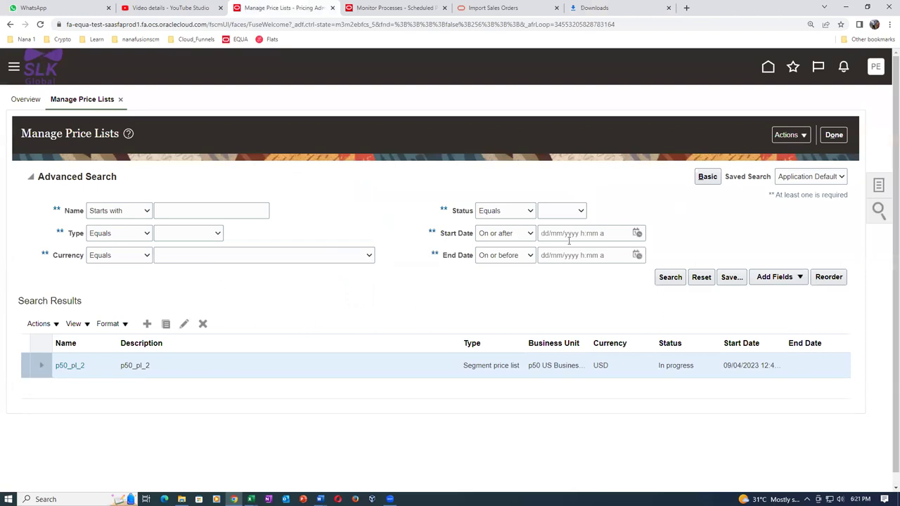
{"action": "left_click", "coordinate": [668, 279]}
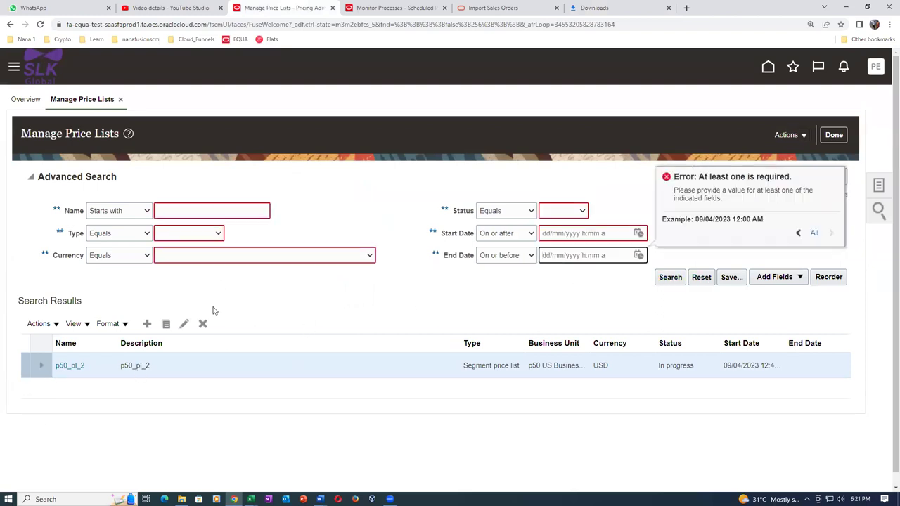
{"action": "left_click", "coordinate": [168, 211]}
{"action": "type", "text": "p50_pl"}
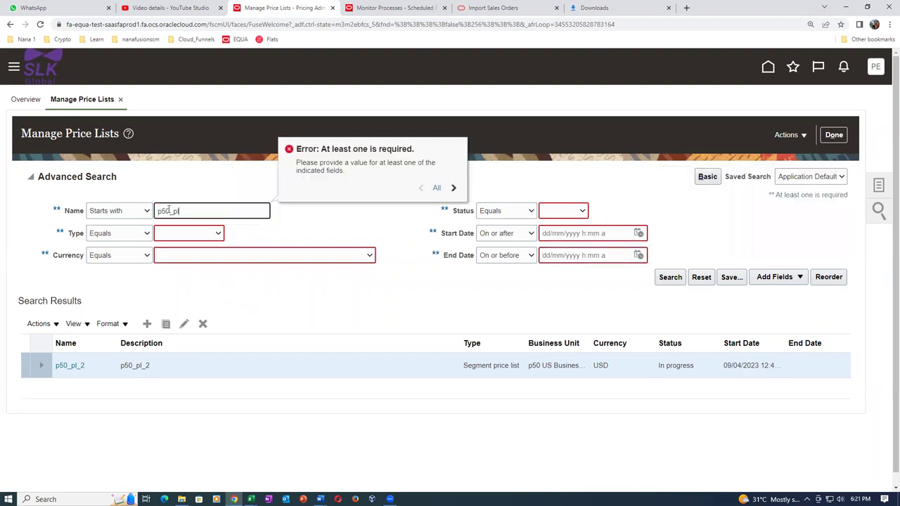
{"action": "left_click", "coordinate": [691, 280]}
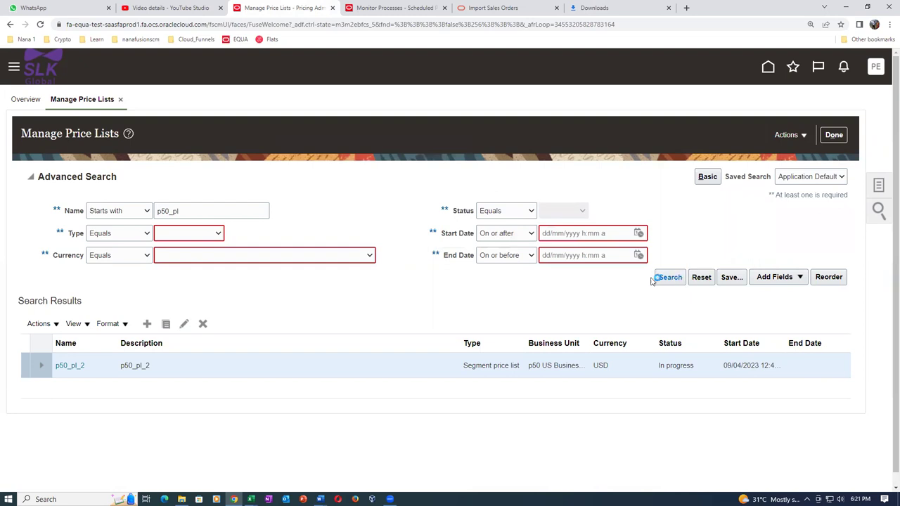
{"action": "left_click", "coordinate": [222, 208]}
{"action": "type", "text": "p50_"}
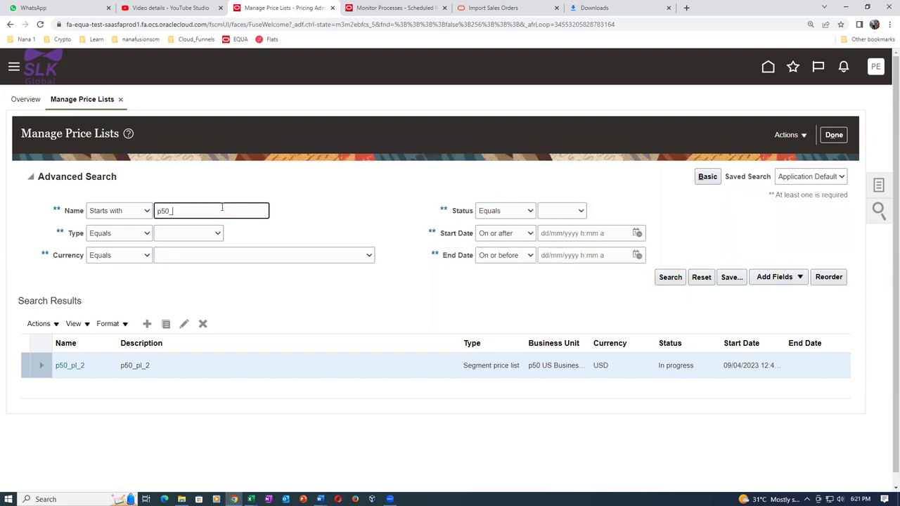
{"action": "type", "text": "pl"}
{"action": "left_click", "coordinate": [680, 279]}
{"action": "left_click", "coordinate": [70, 267]}
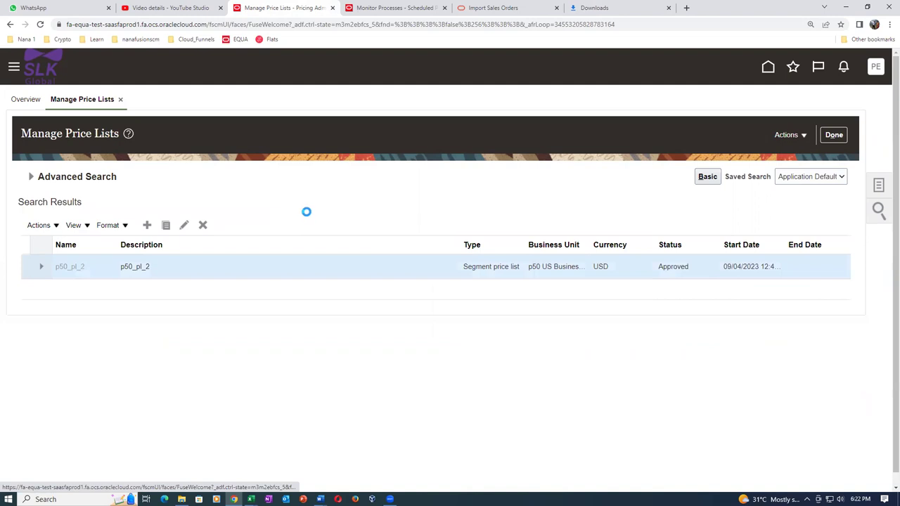
{"action": "scroll", "coordinate": [250, 317], "scroll_direction": "down", "scroll_amount": 1}
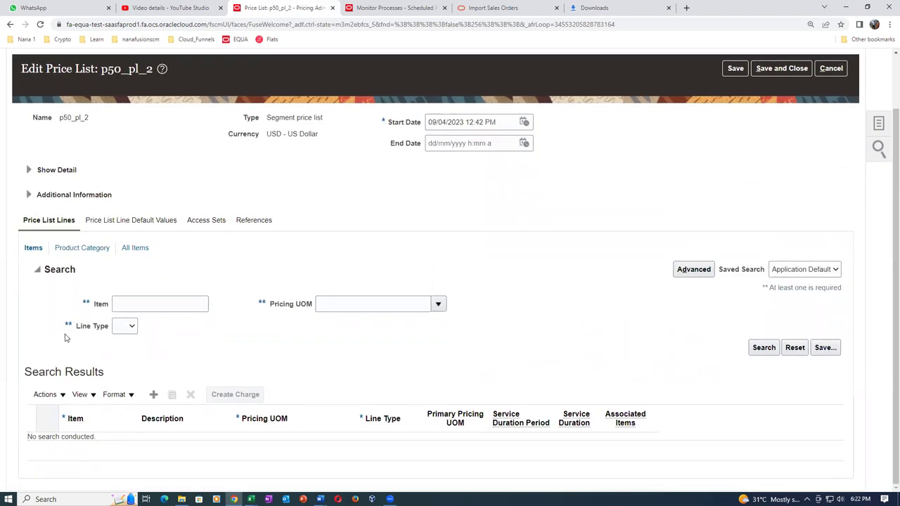
Search p50_pl_2 for item p5001 and review its 1.23 USD Sale Price charge
{"action": "left_click", "coordinate": [173, 303]}
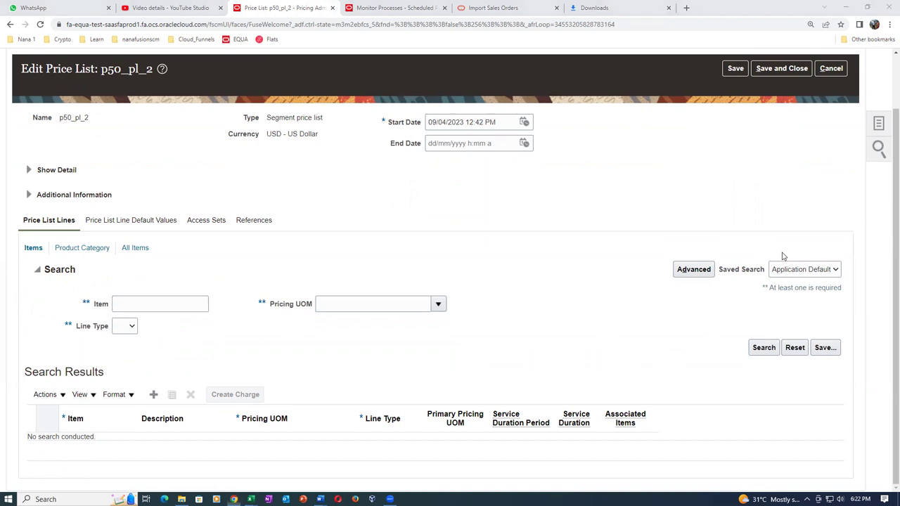
{"action": "left_click", "coordinate": [138, 308]}
{"action": "type", "text": "p5001"}
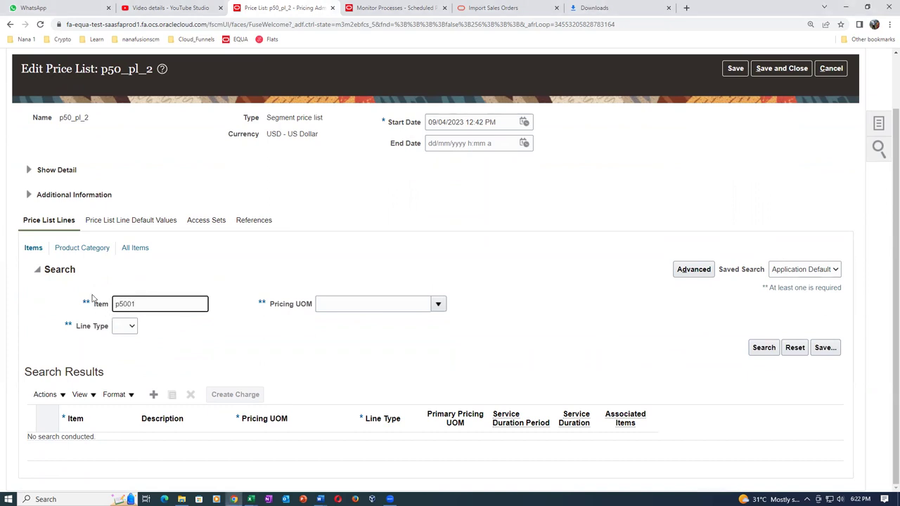
{"action": "left_click", "coordinate": [764, 348]}
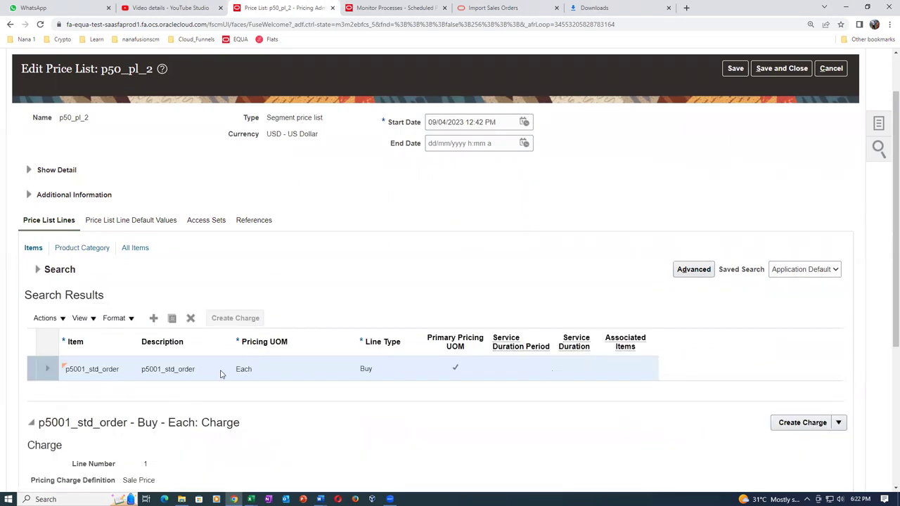
{"action": "scroll", "coordinate": [220, 374], "scroll_direction": "down", "scroll_amount": 4}
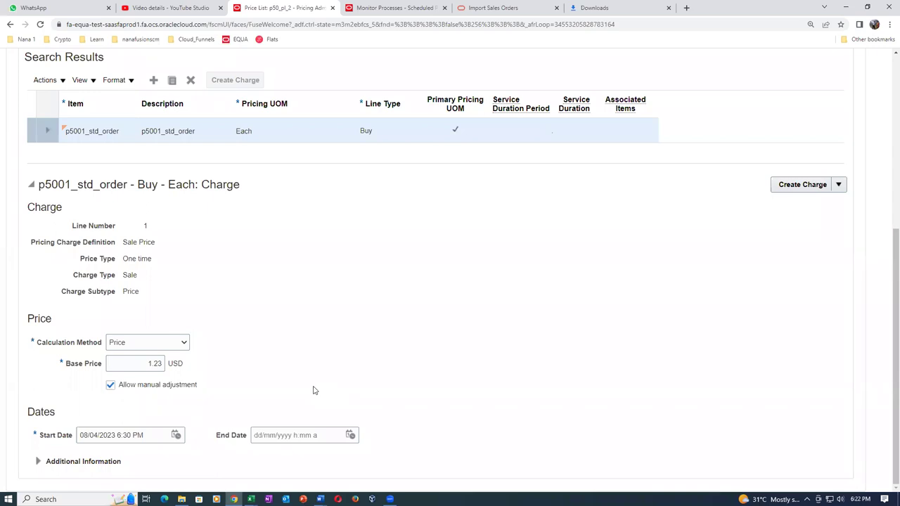
{"action": "scroll", "coordinate": [314, 390], "scroll_direction": "up", "scroll_amount": 2}
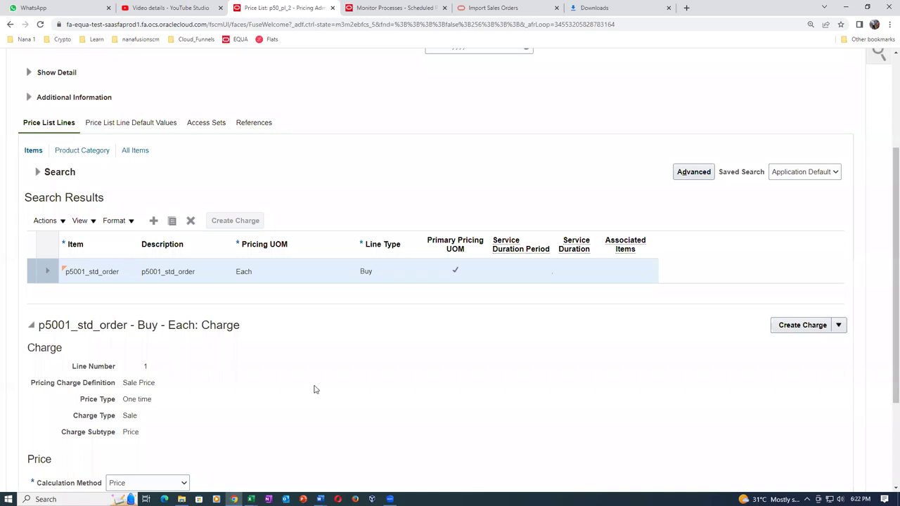
Return to the ManagePriceLists (9) workbook and check row 7's price periodicity
{"action": "key", "text": "alt+Tab"}
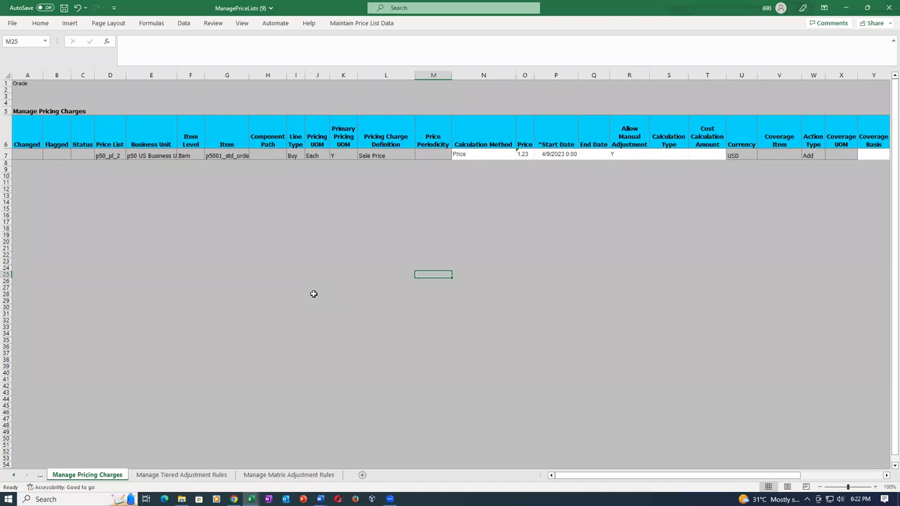
{"action": "left_click", "coordinate": [316, 289]}
{"action": "left_click", "coordinate": [430, 156]}
{"action": "left_click", "coordinate": [468, 155]}
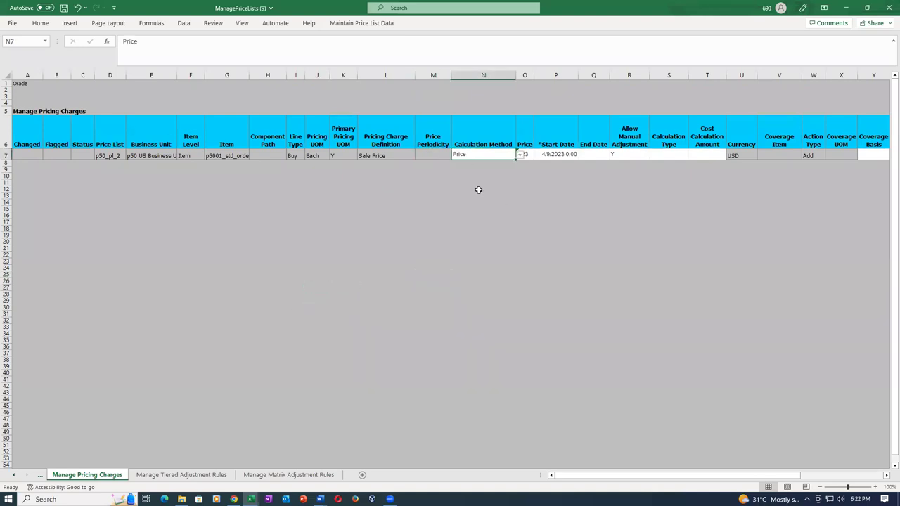
{"action": "left_click", "coordinate": [478, 235]}
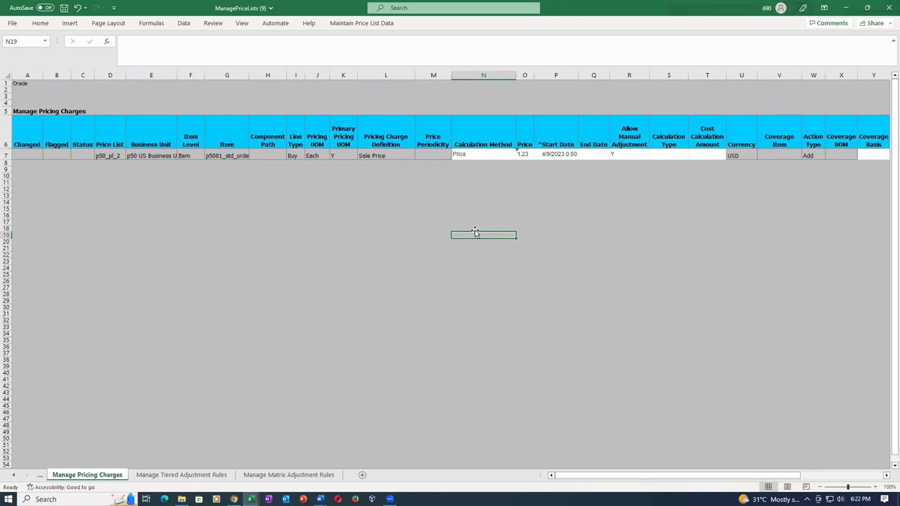
{"action": "left_click", "coordinate": [380, 154]}
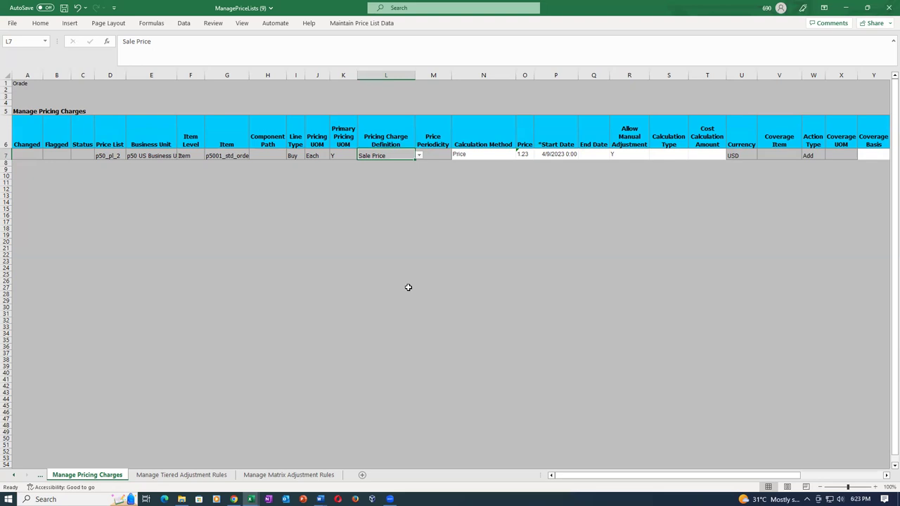
{"action": "left_click", "coordinate": [339, 155]}
{"action": "left_click", "coordinate": [310, 156]}
{"action": "left_click", "coordinate": [295, 157]}
{"action": "left_click", "coordinate": [258, 159]}
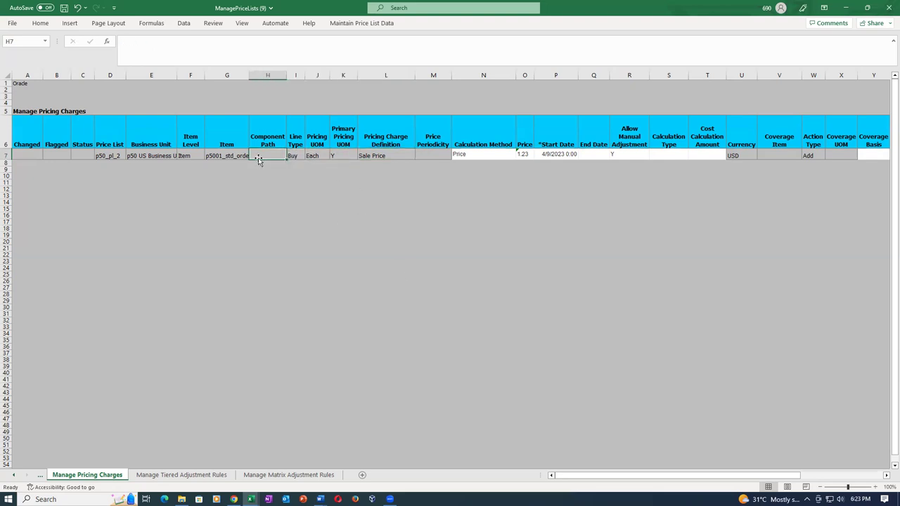